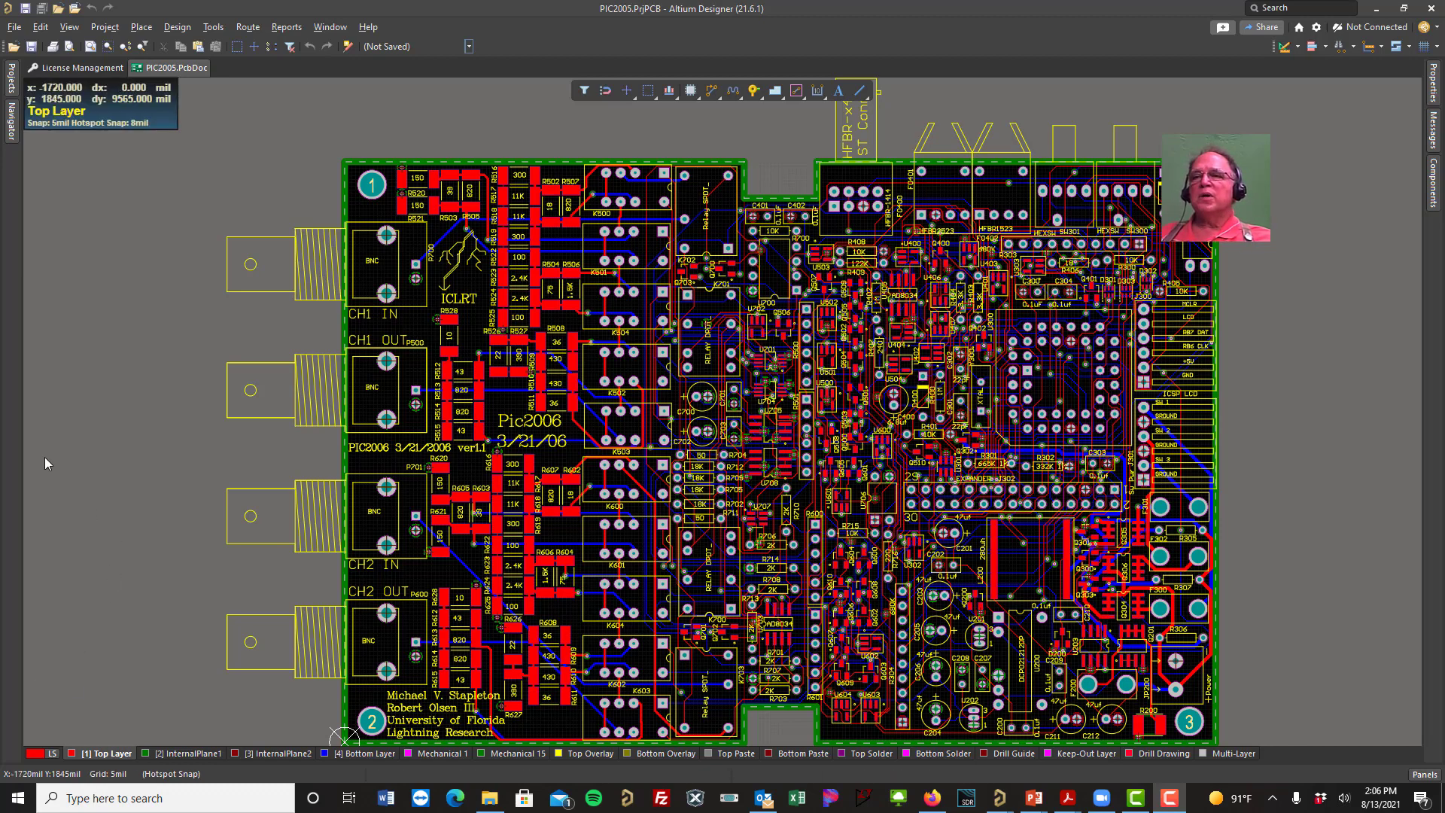
Step: Create an empty local PCB project named "Altium 21 opamp Demo" in the folder C:\Temp\Altium 21 opamp
{"action": "left_click", "coordinate": [15, 31]}
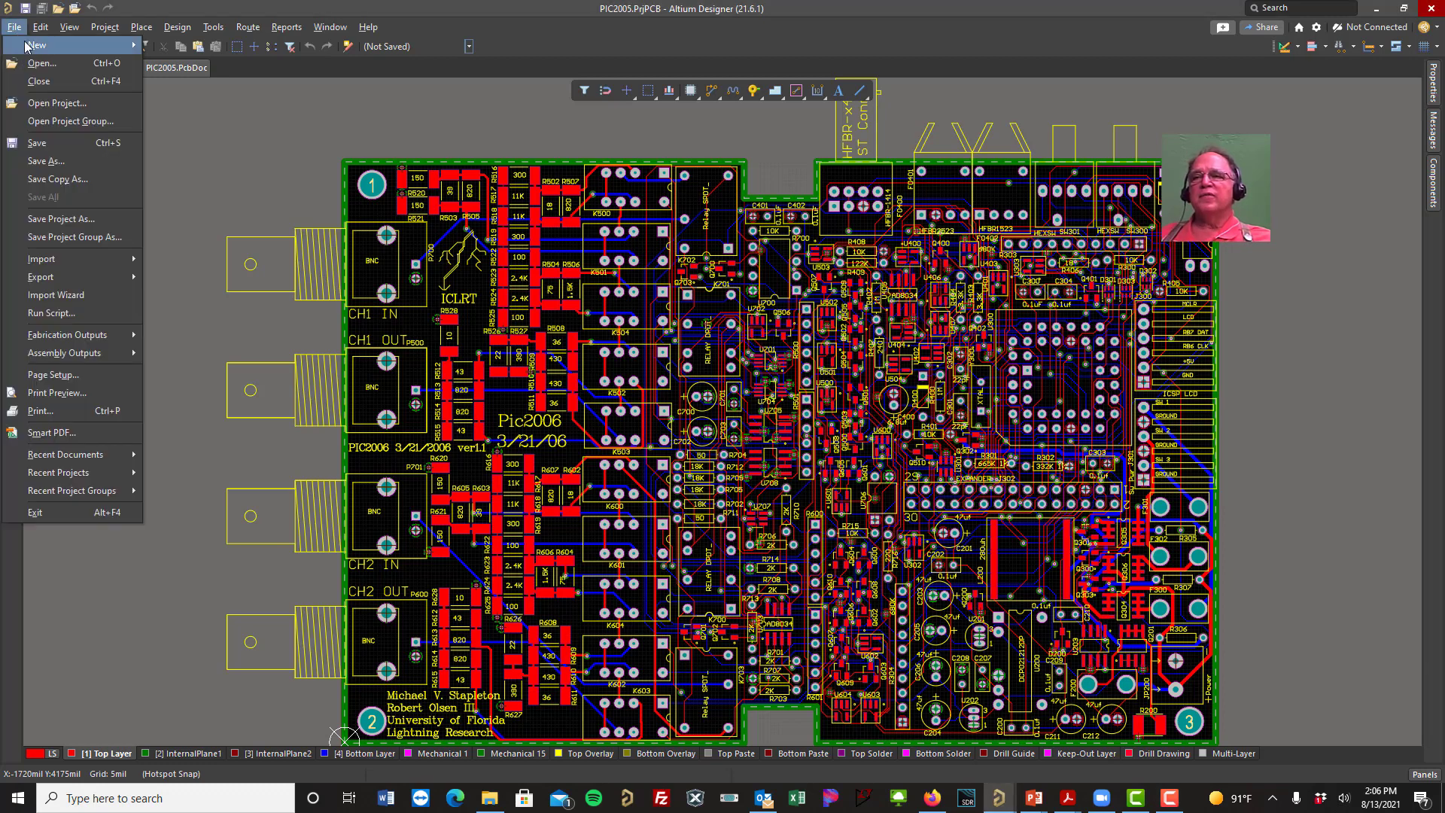
{"action": "mouse_move", "coordinate": [45, 47]}
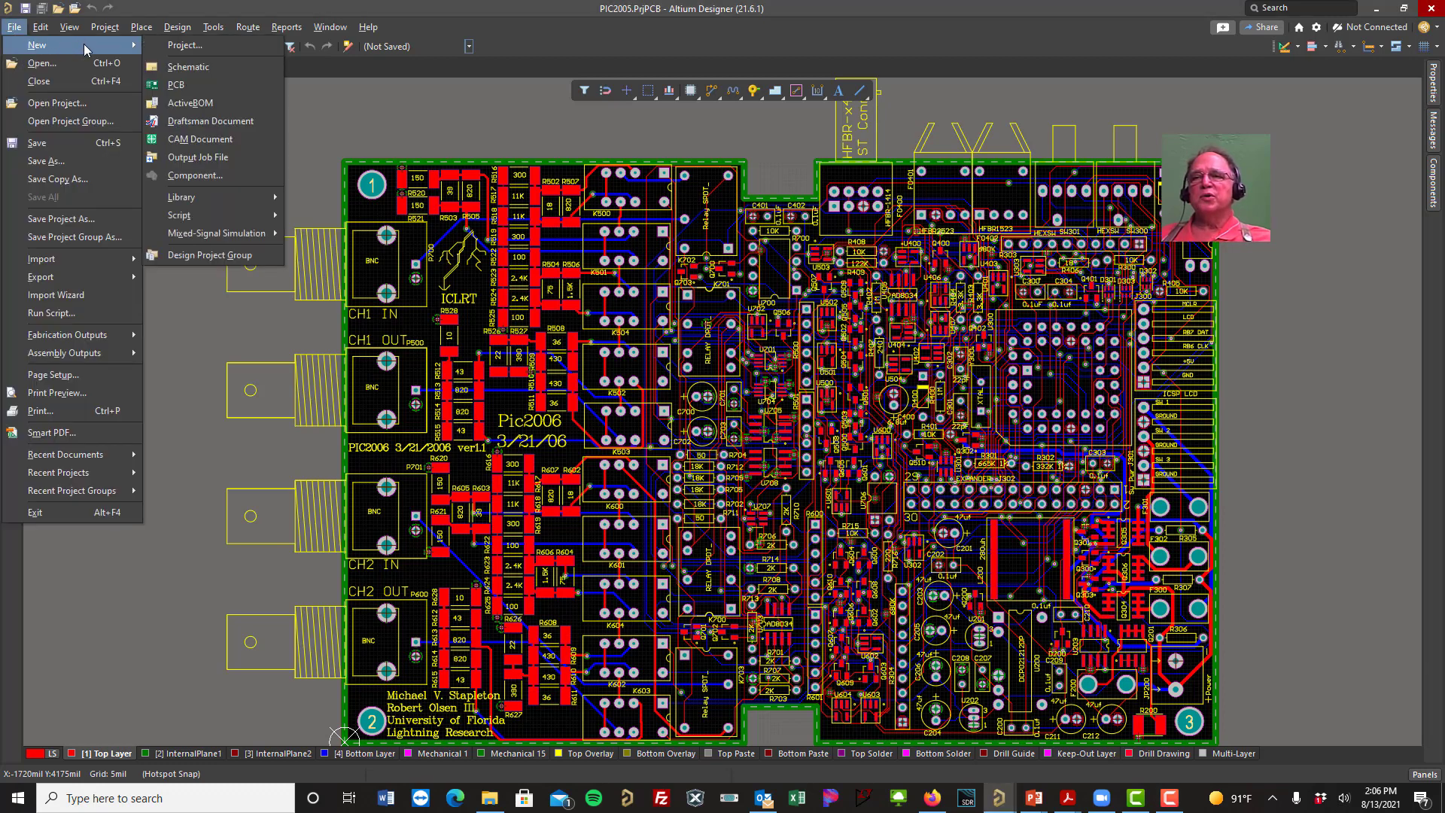
{"action": "left_click", "coordinate": [185, 47]}
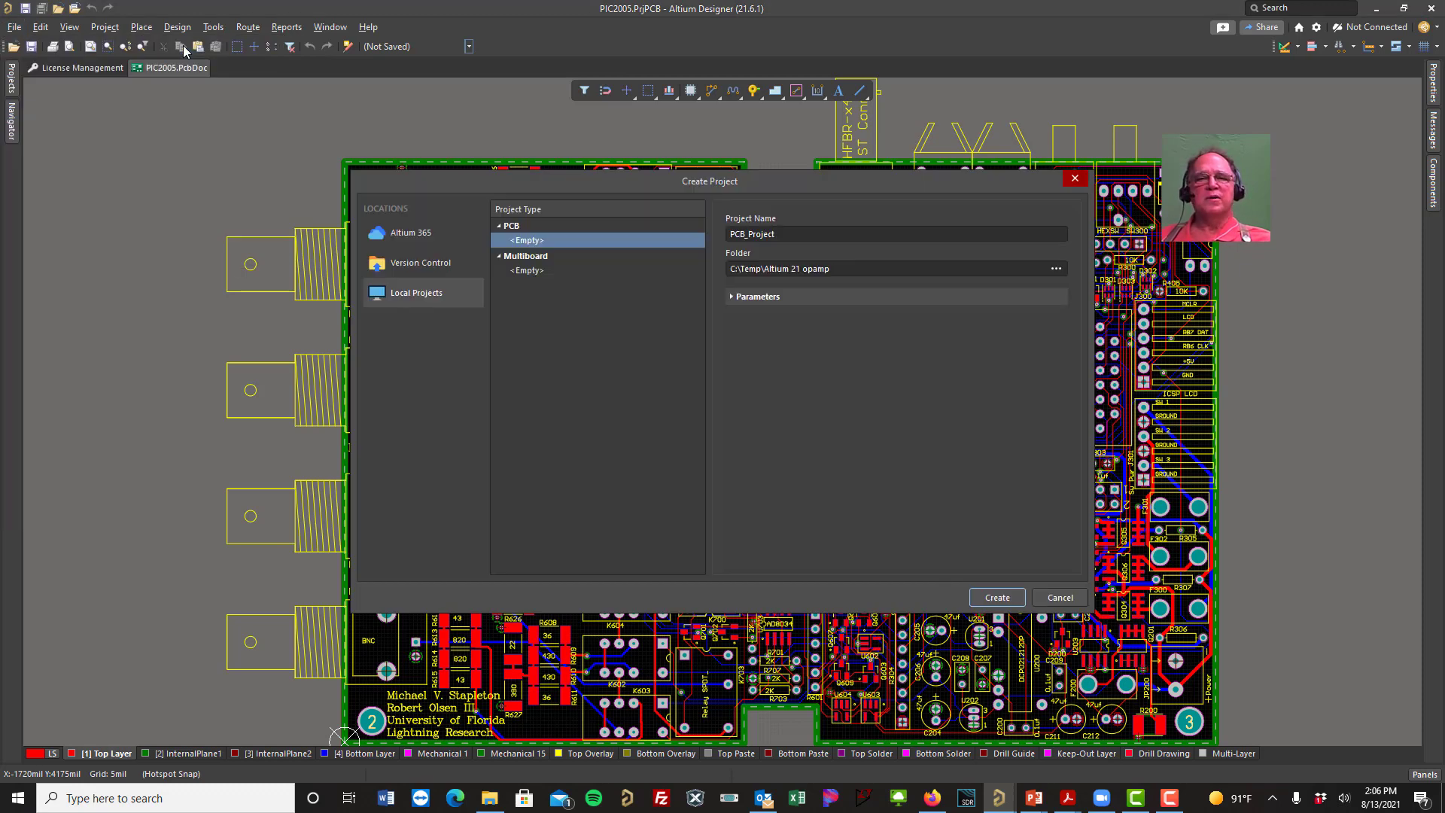
{"action": "double_click", "coordinate": [782, 235]}
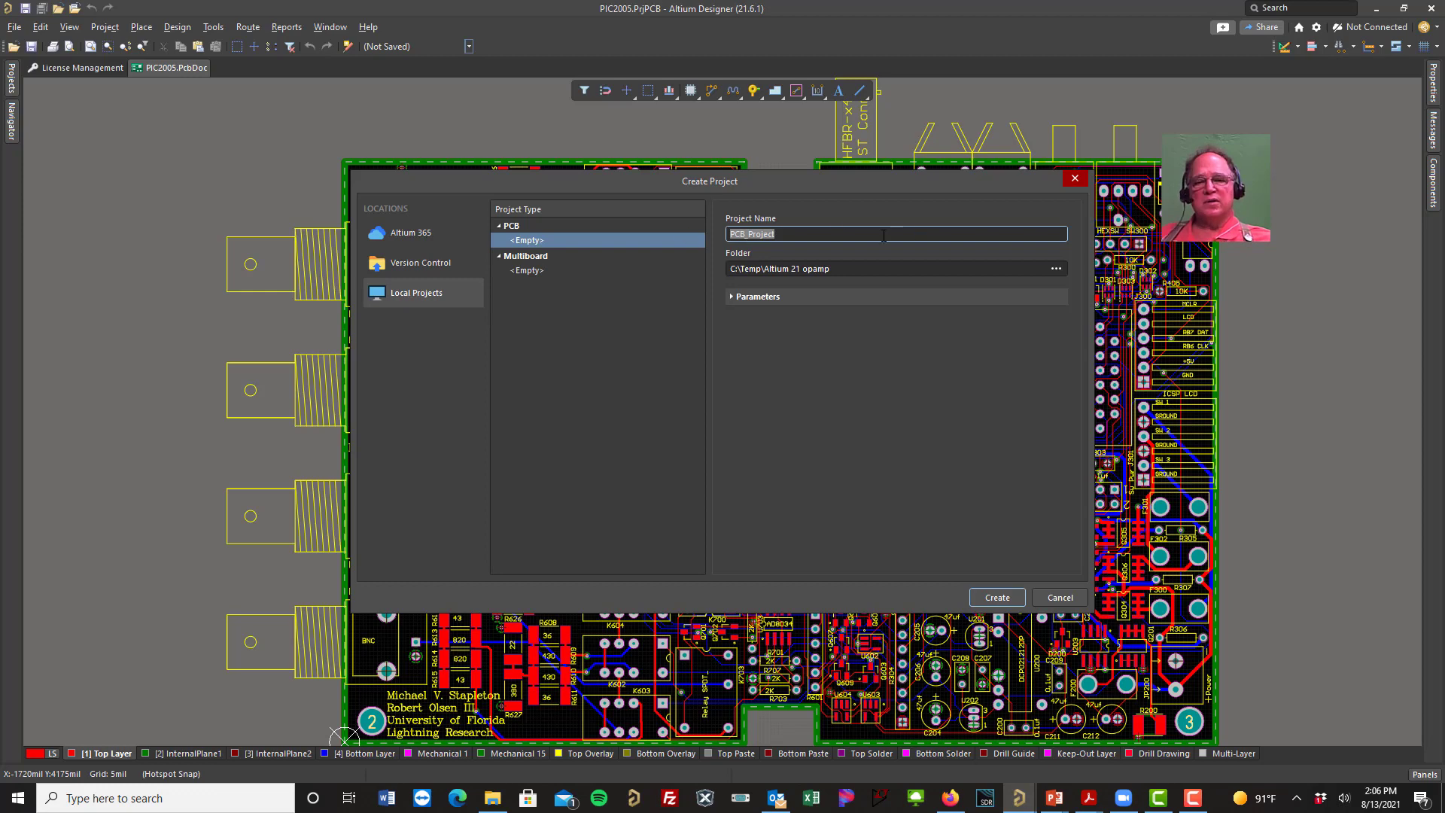
{"action": "type", "text": "Altium 21 opamp Demo"}
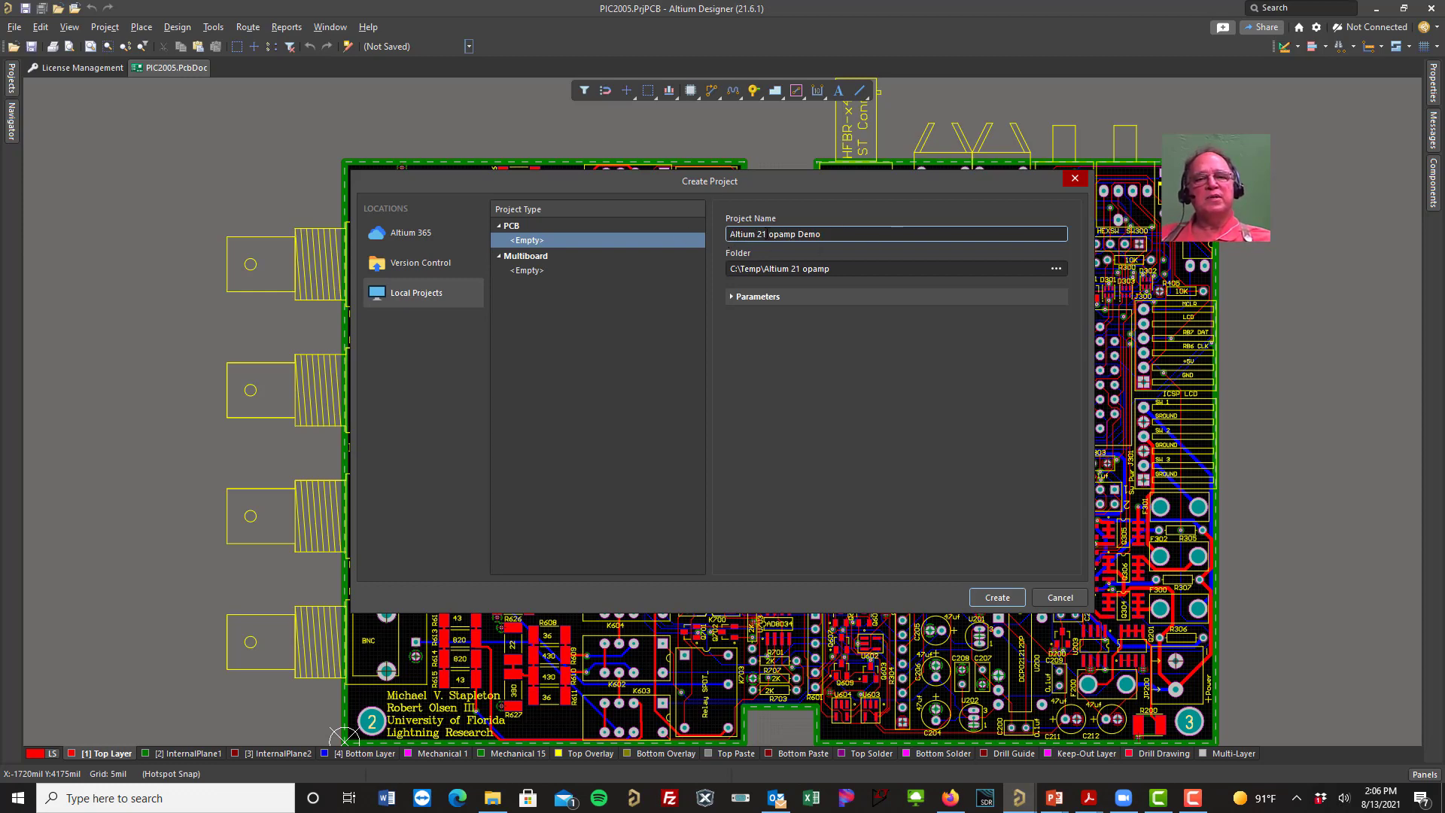
{"action": "left_click", "coordinate": [1056, 267]}
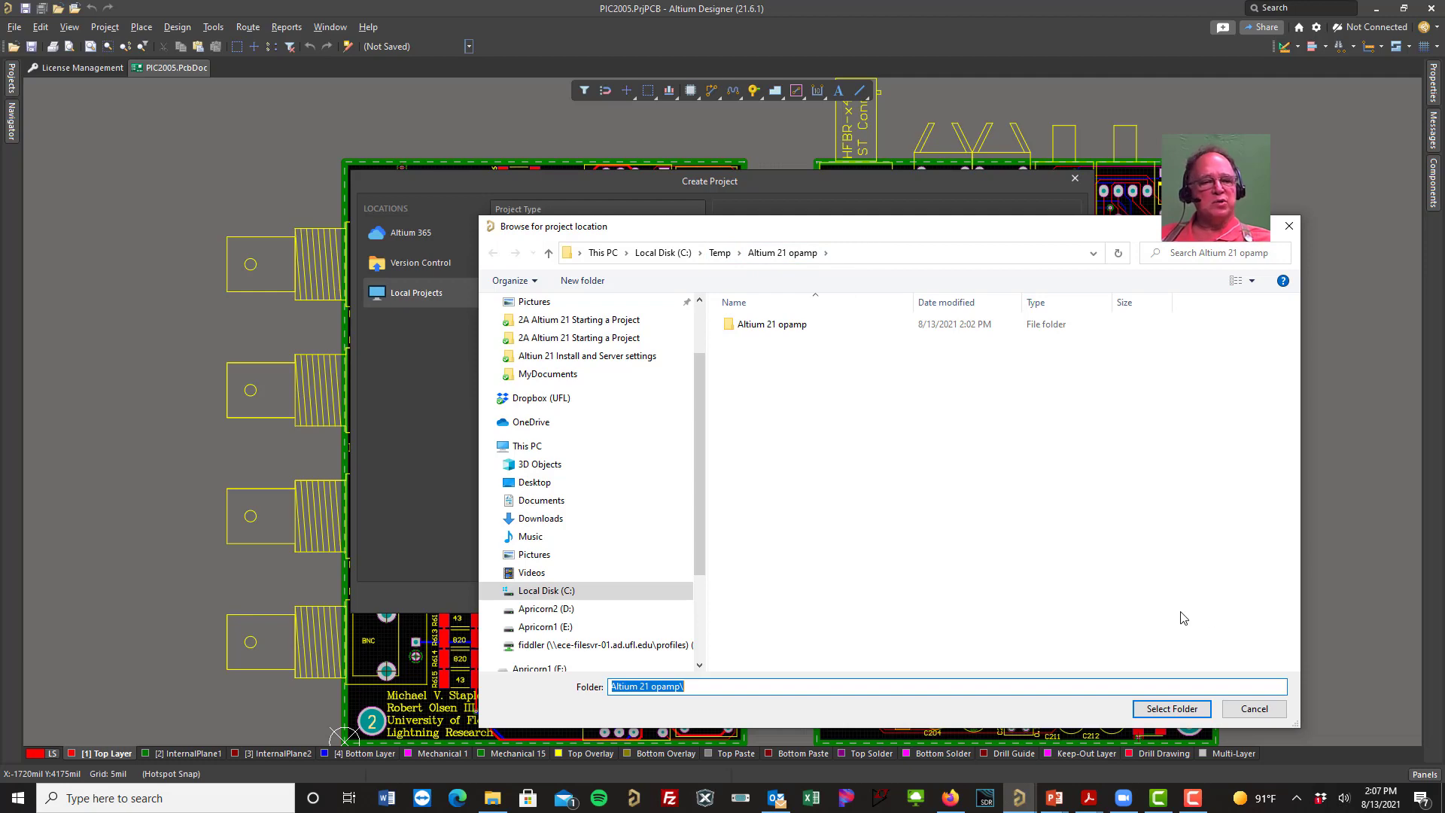
{"action": "left_click", "coordinate": [1195, 717]}
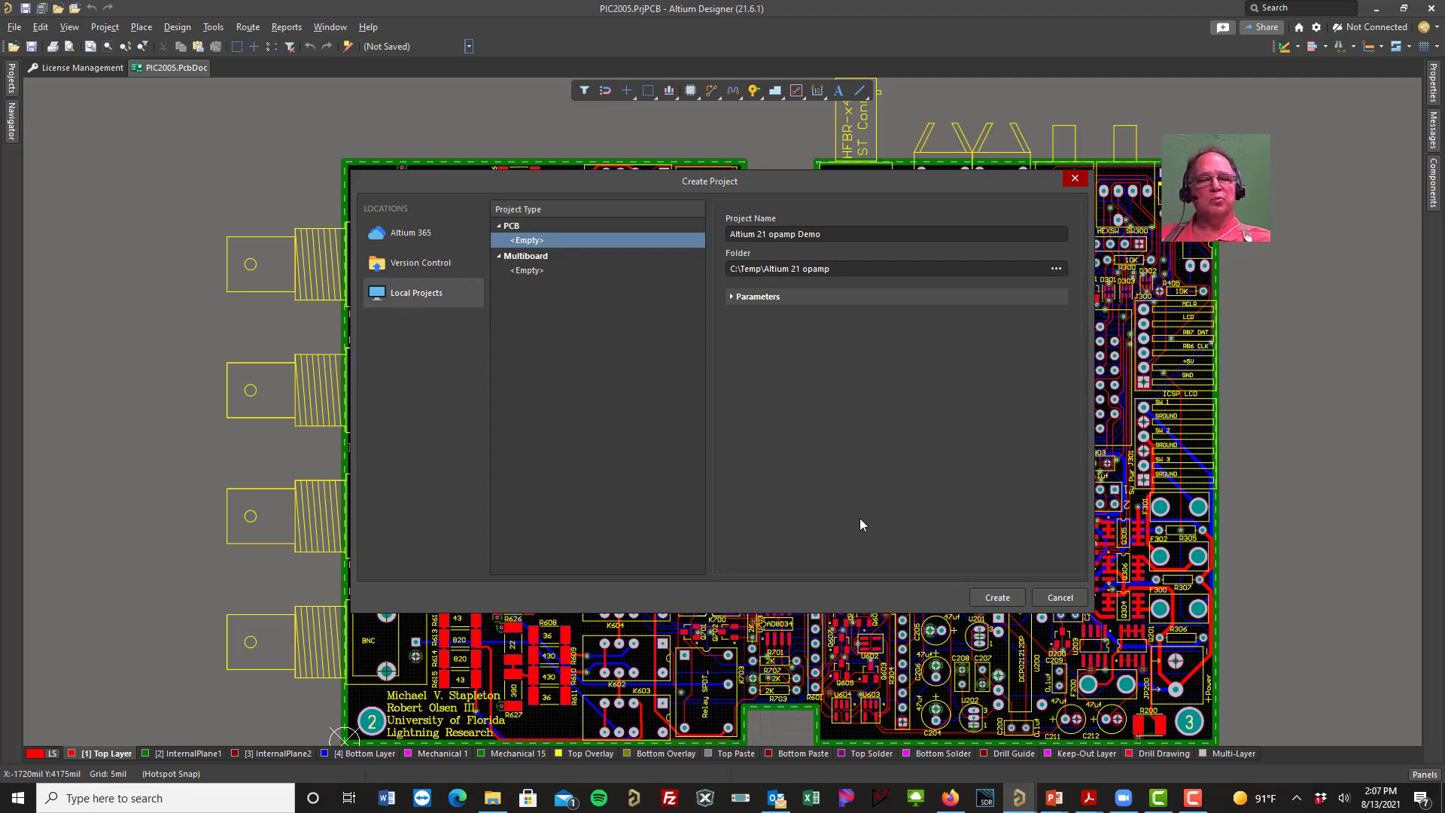
{"action": "left_click", "coordinate": [995, 599]}
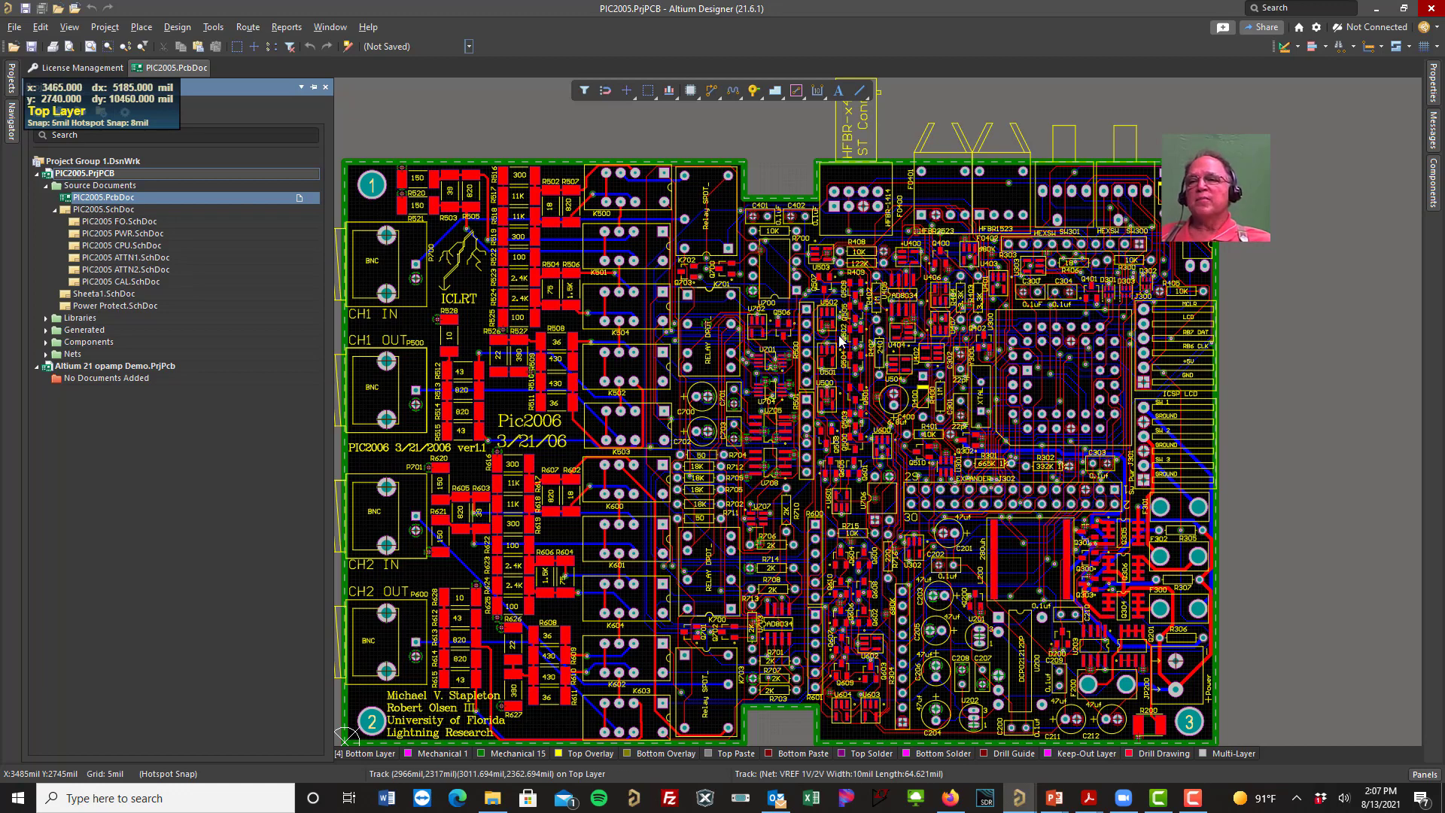
Step: Close the PIC2005.PrjPCB project, keeping the new project open
{"action": "right_click", "coordinate": [136, 175]}
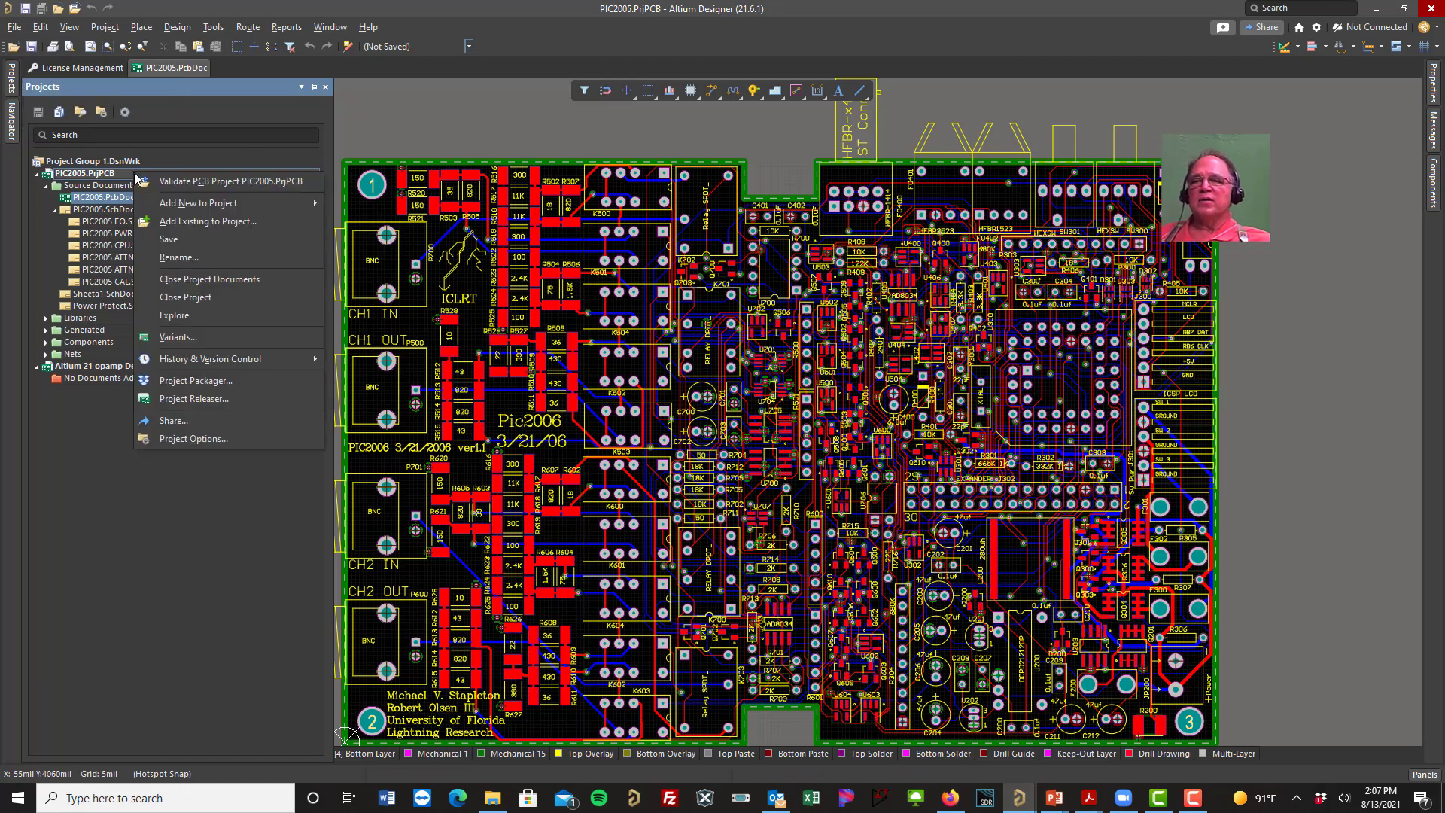
{"action": "left_click", "coordinate": [192, 297]}
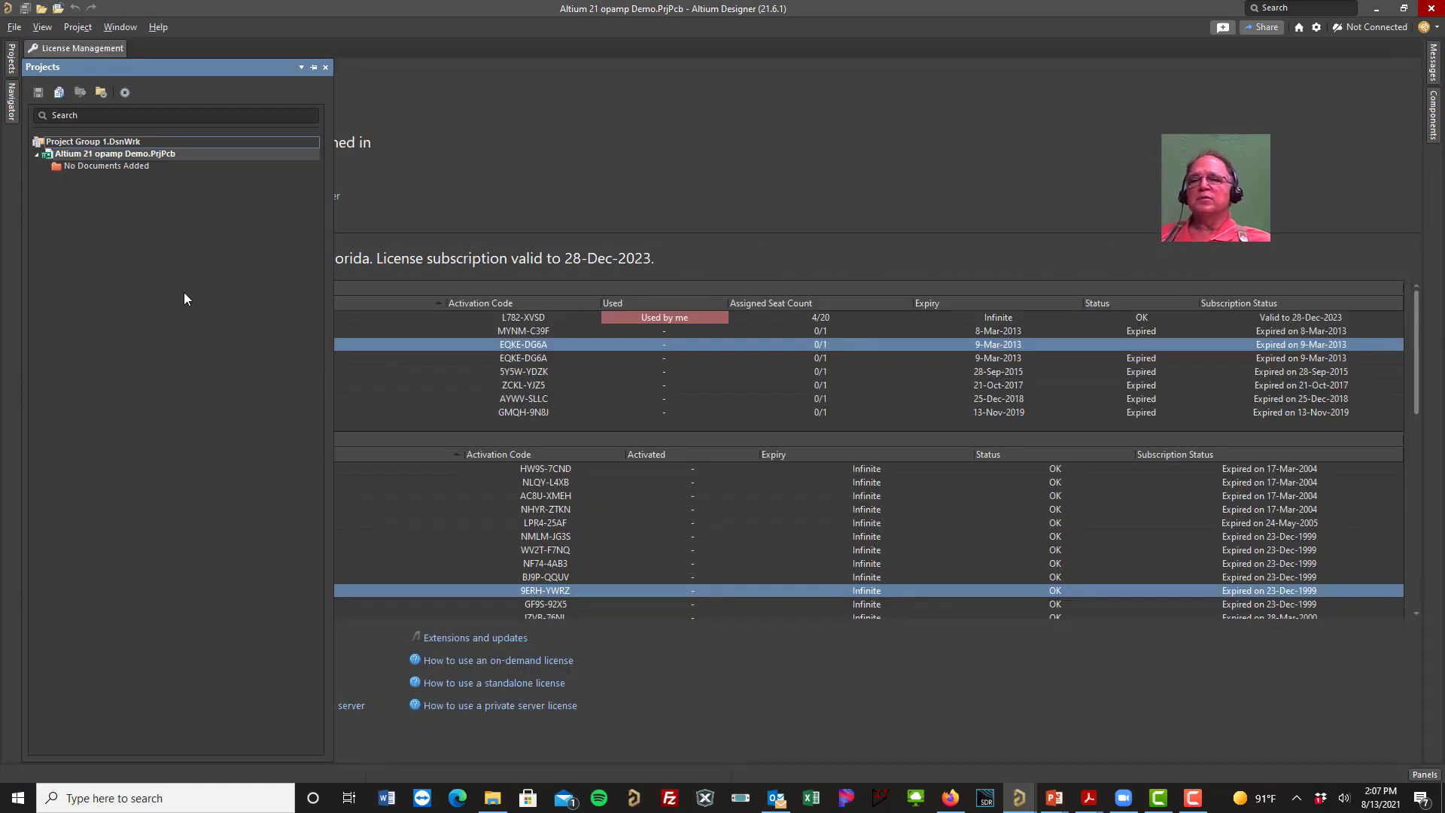
Step: Add a new schematic and a new PCB document to the Altium 21 opamp Demo project
{"action": "left_click", "coordinate": [105, 154]}
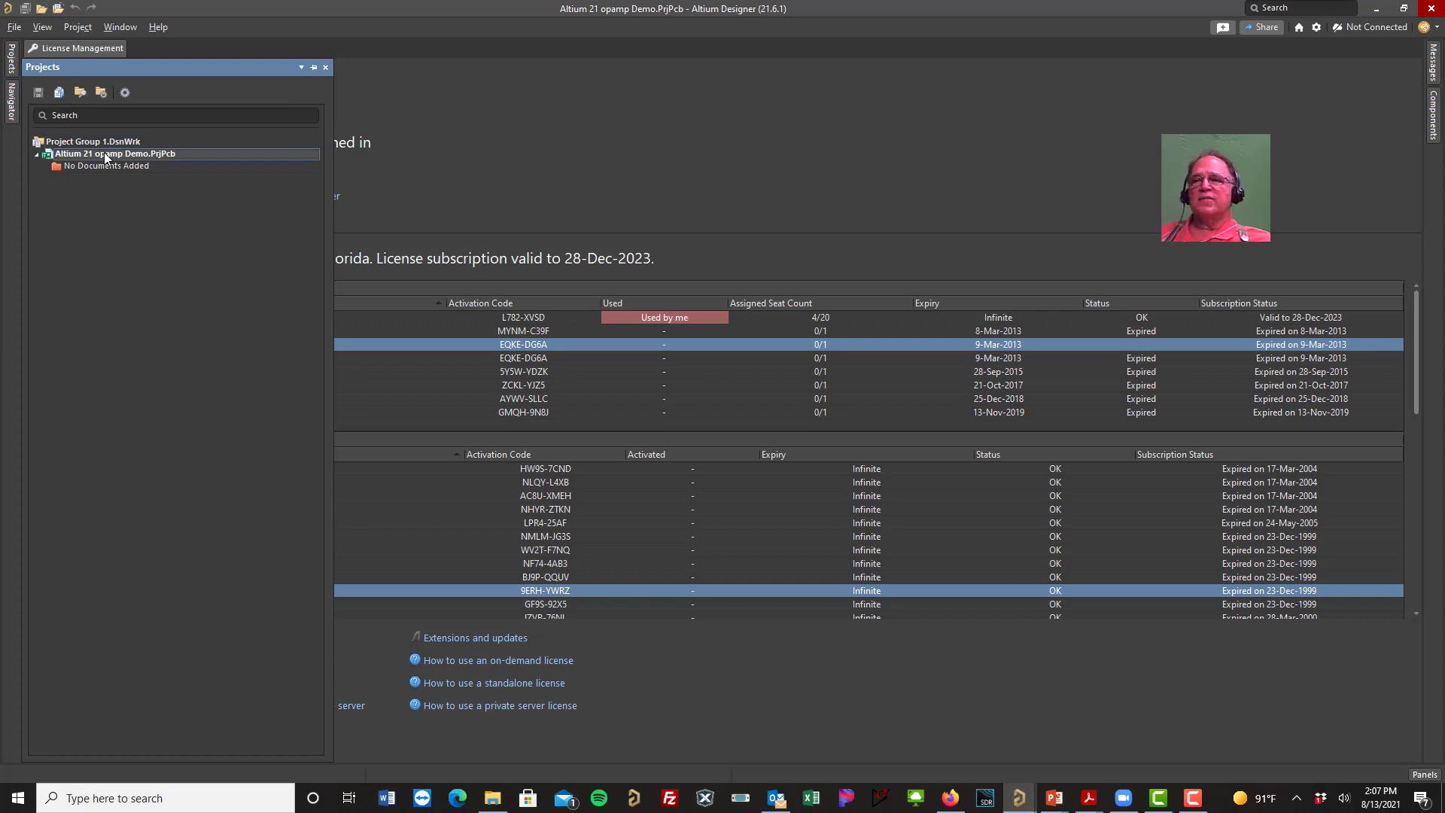
{"action": "right_click", "coordinate": [106, 157]}
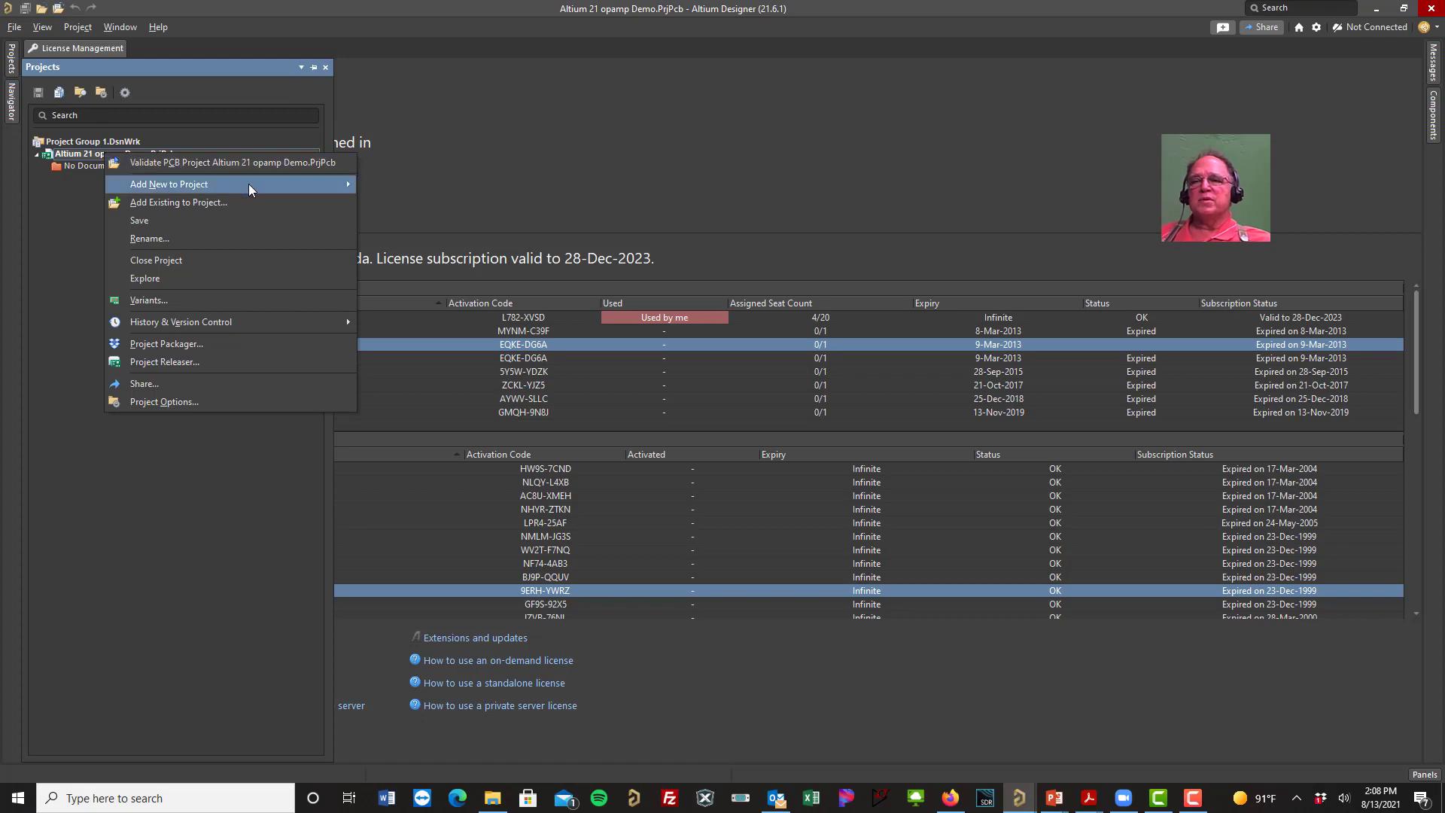
{"action": "mouse_move", "coordinate": [251, 188]}
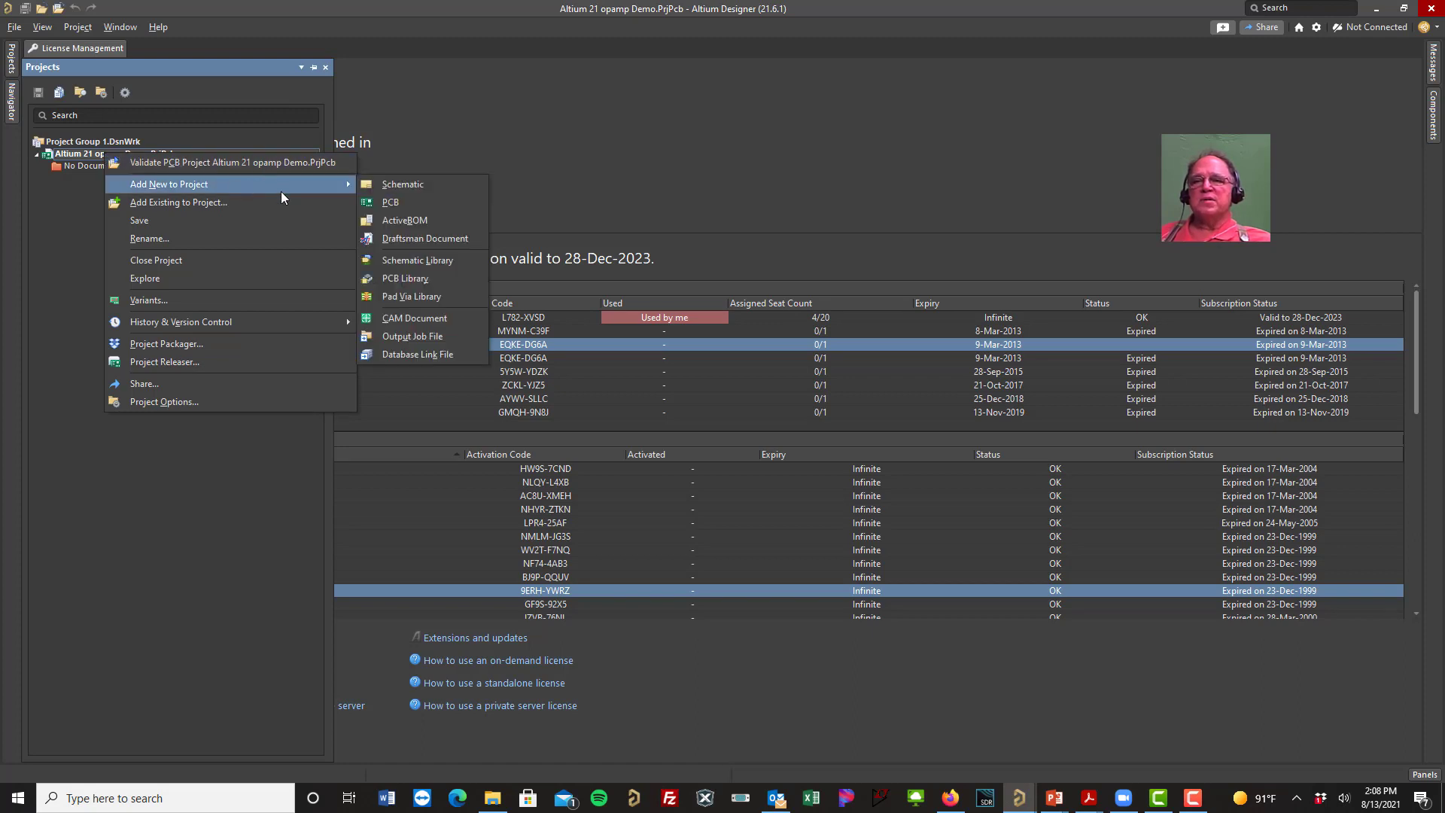
{"action": "mouse_move", "coordinate": [306, 187]}
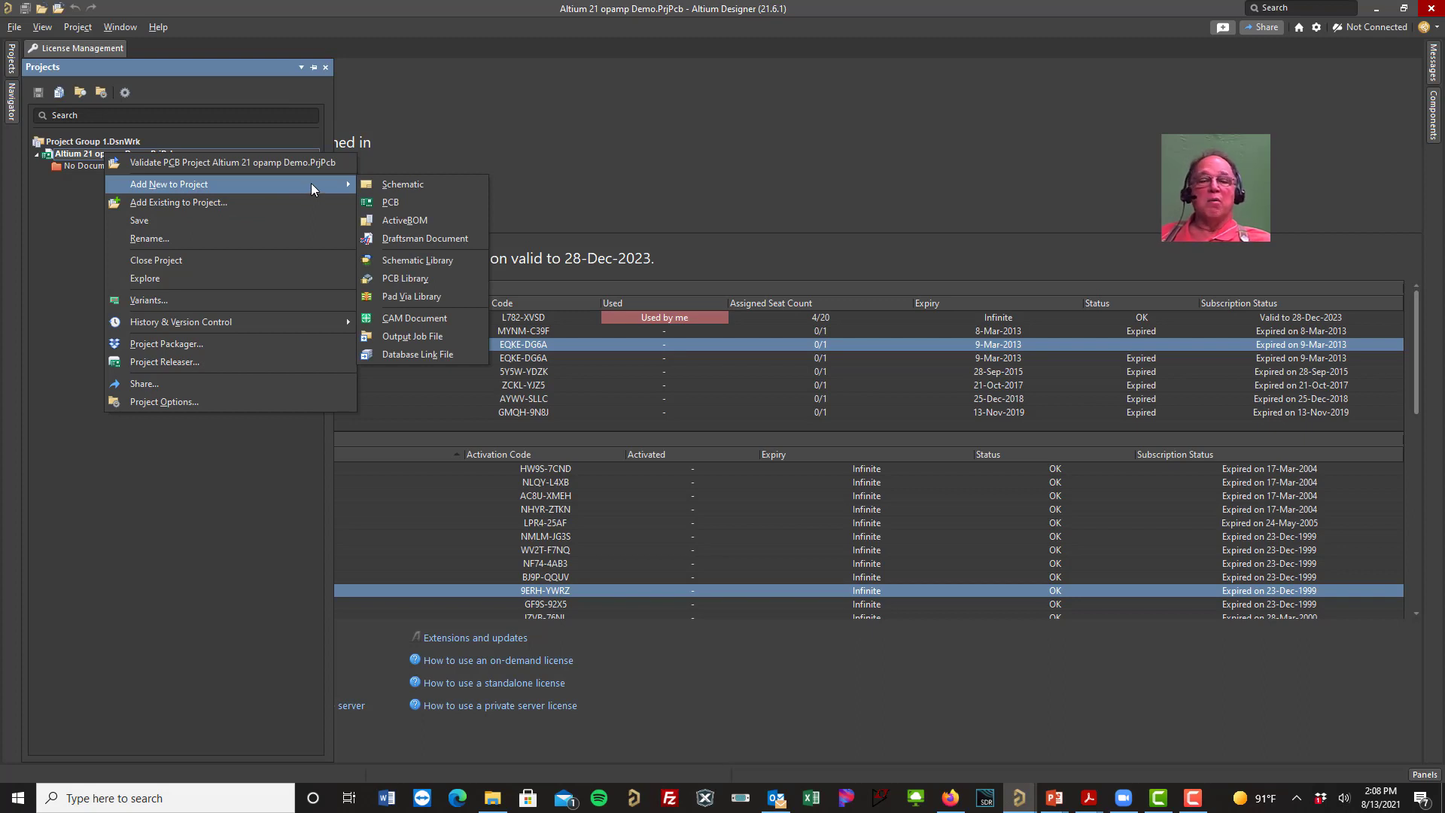
{"action": "left_click", "coordinate": [392, 185]}
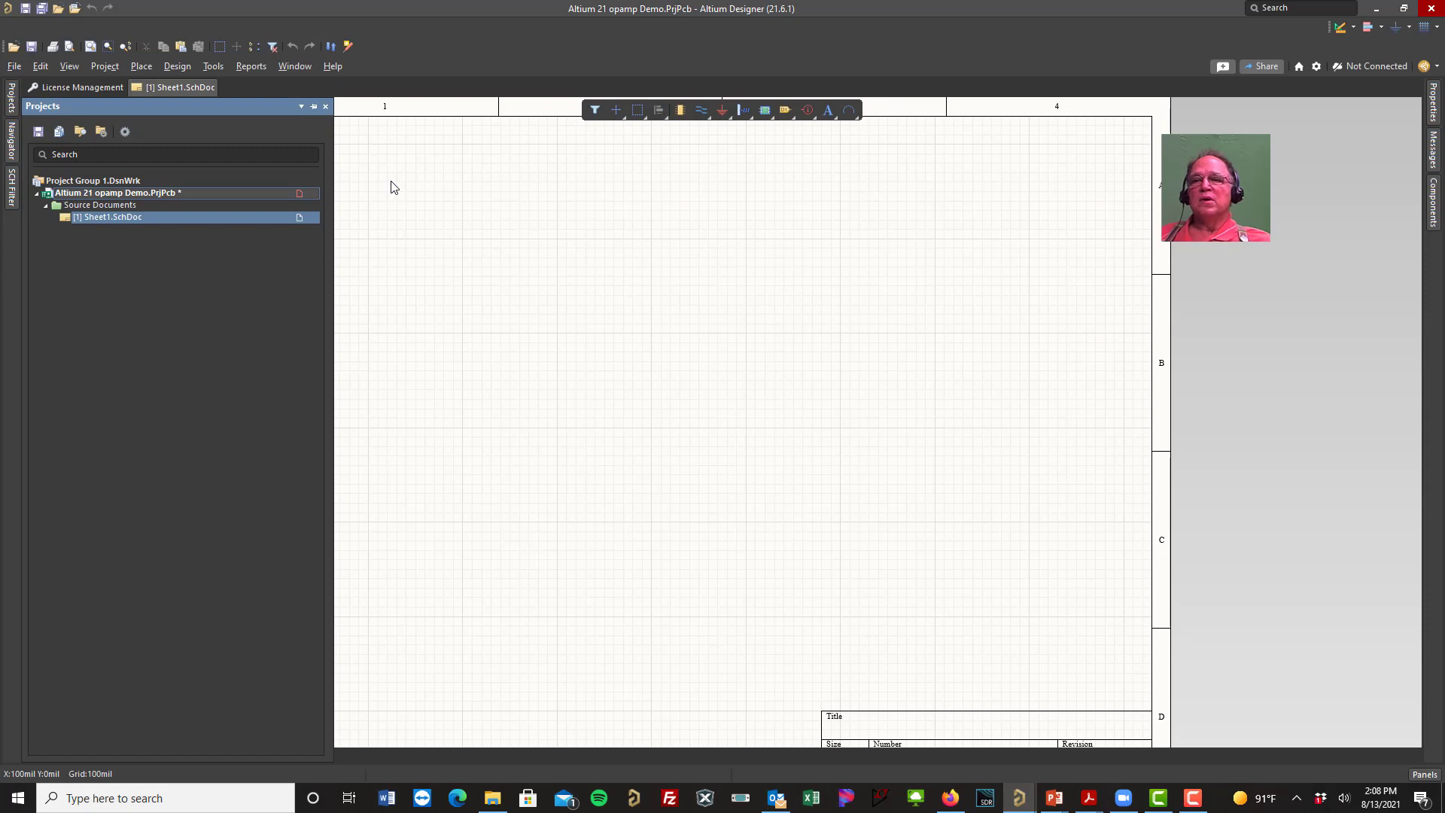
{"action": "right_click", "coordinate": [112, 193]}
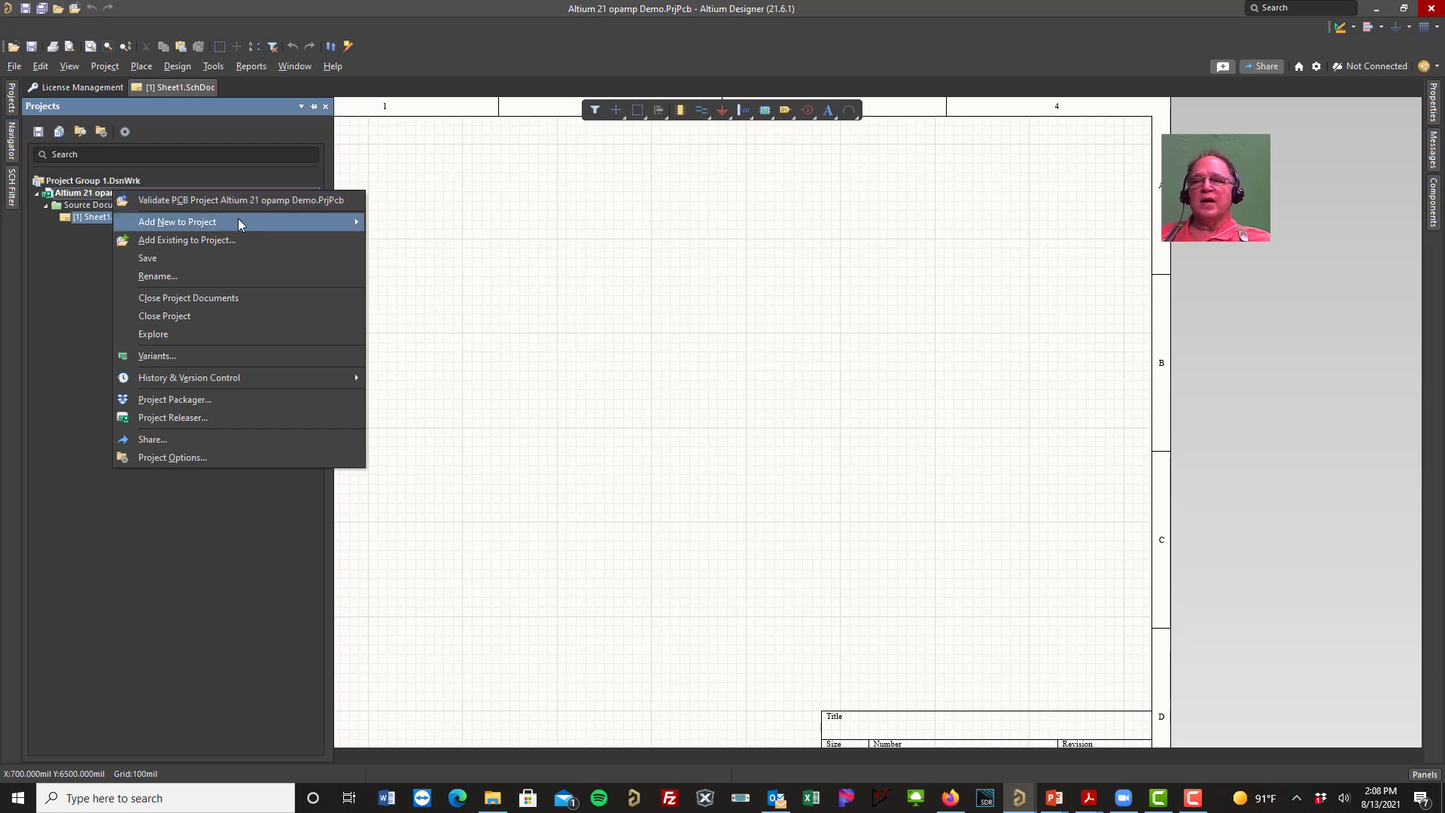
{"action": "mouse_move", "coordinate": [318, 221]}
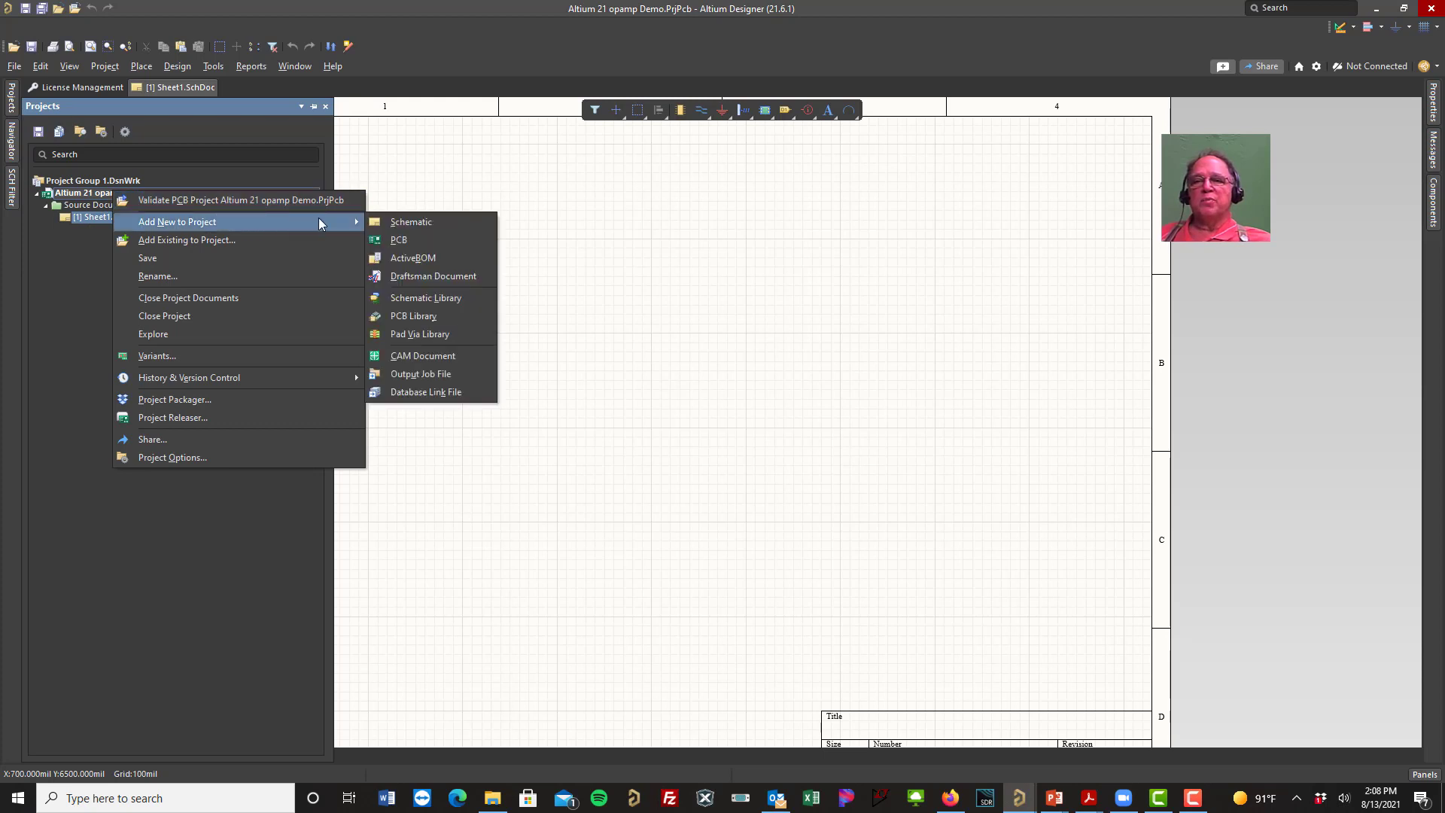
{"action": "left_click", "coordinate": [399, 240]}
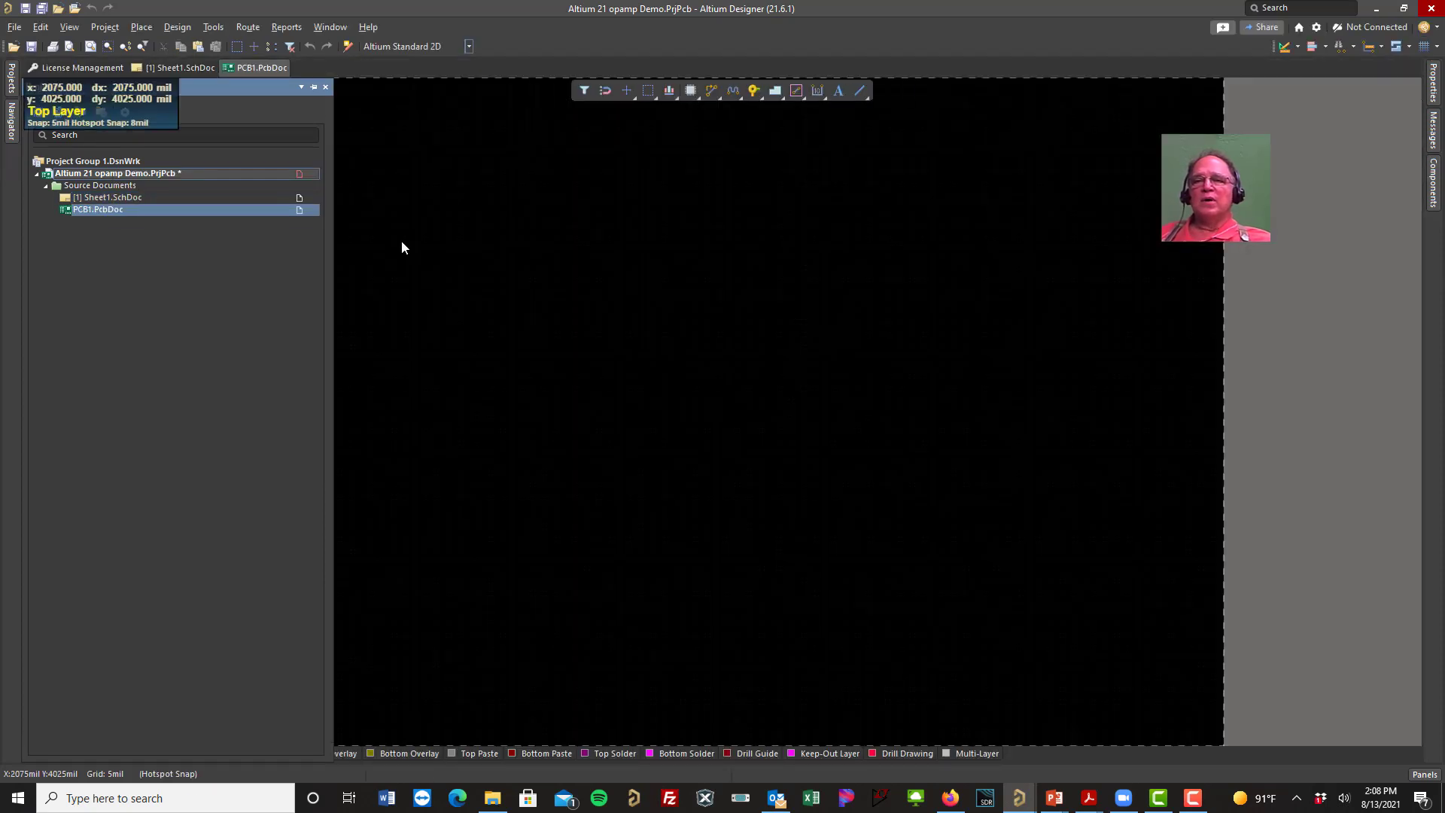
Step: View the license management page, the blank schematic sheet and the blank PCB, ending on the schematic
{"action": "left_click", "coordinate": [93, 68]}
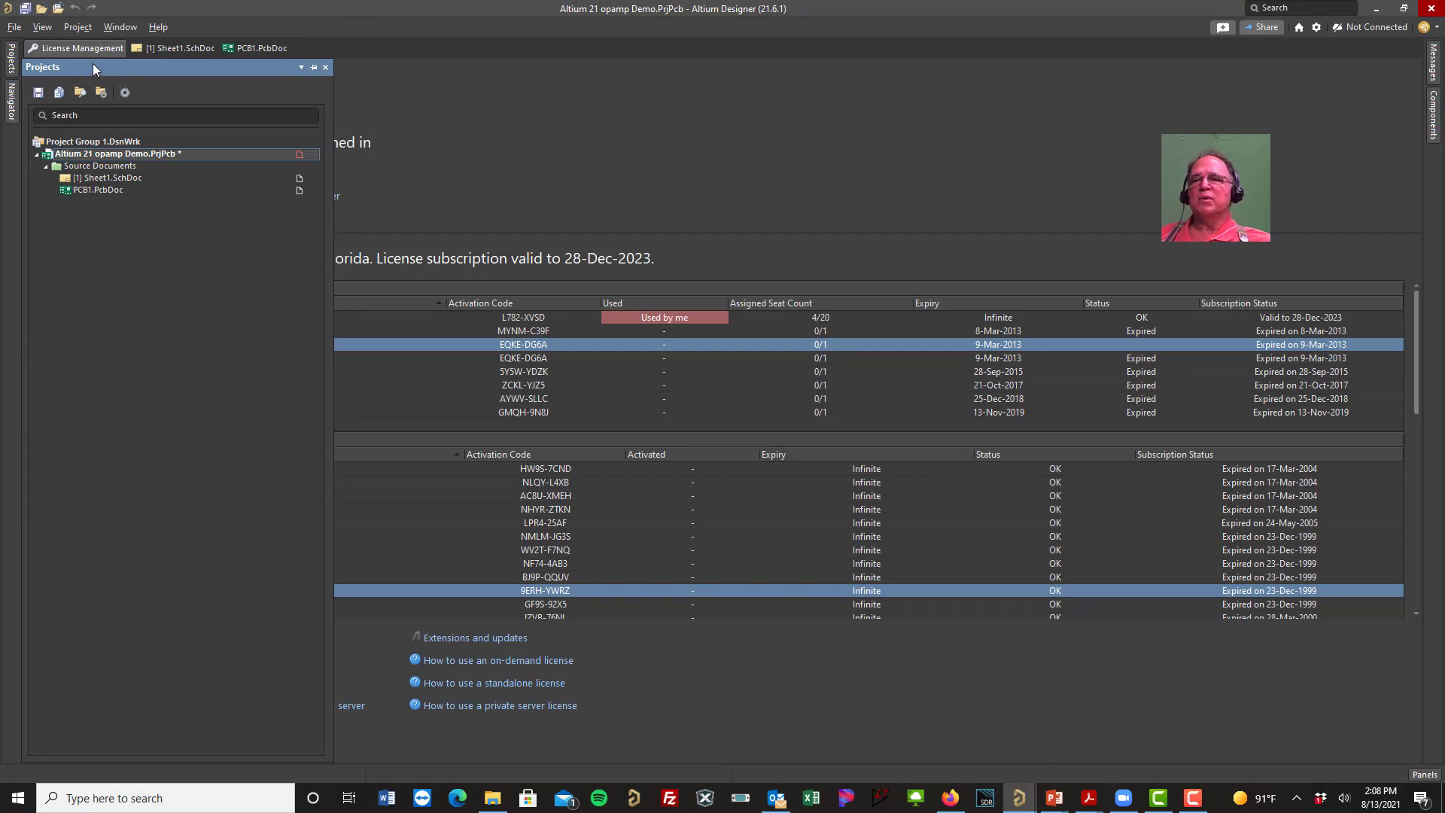
{"action": "left_click", "coordinate": [164, 47]}
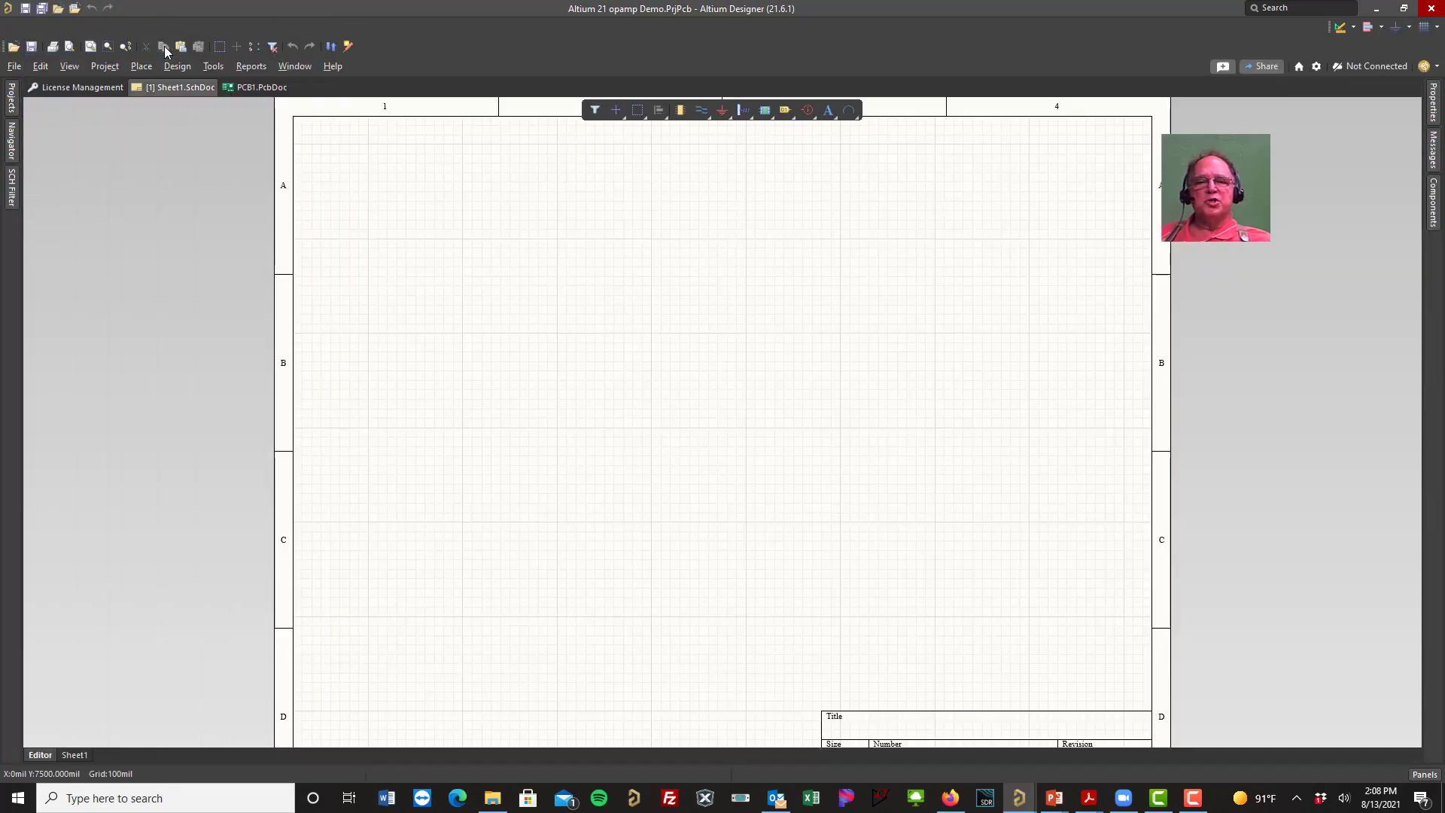
{"action": "left_click", "coordinate": [242, 88]}
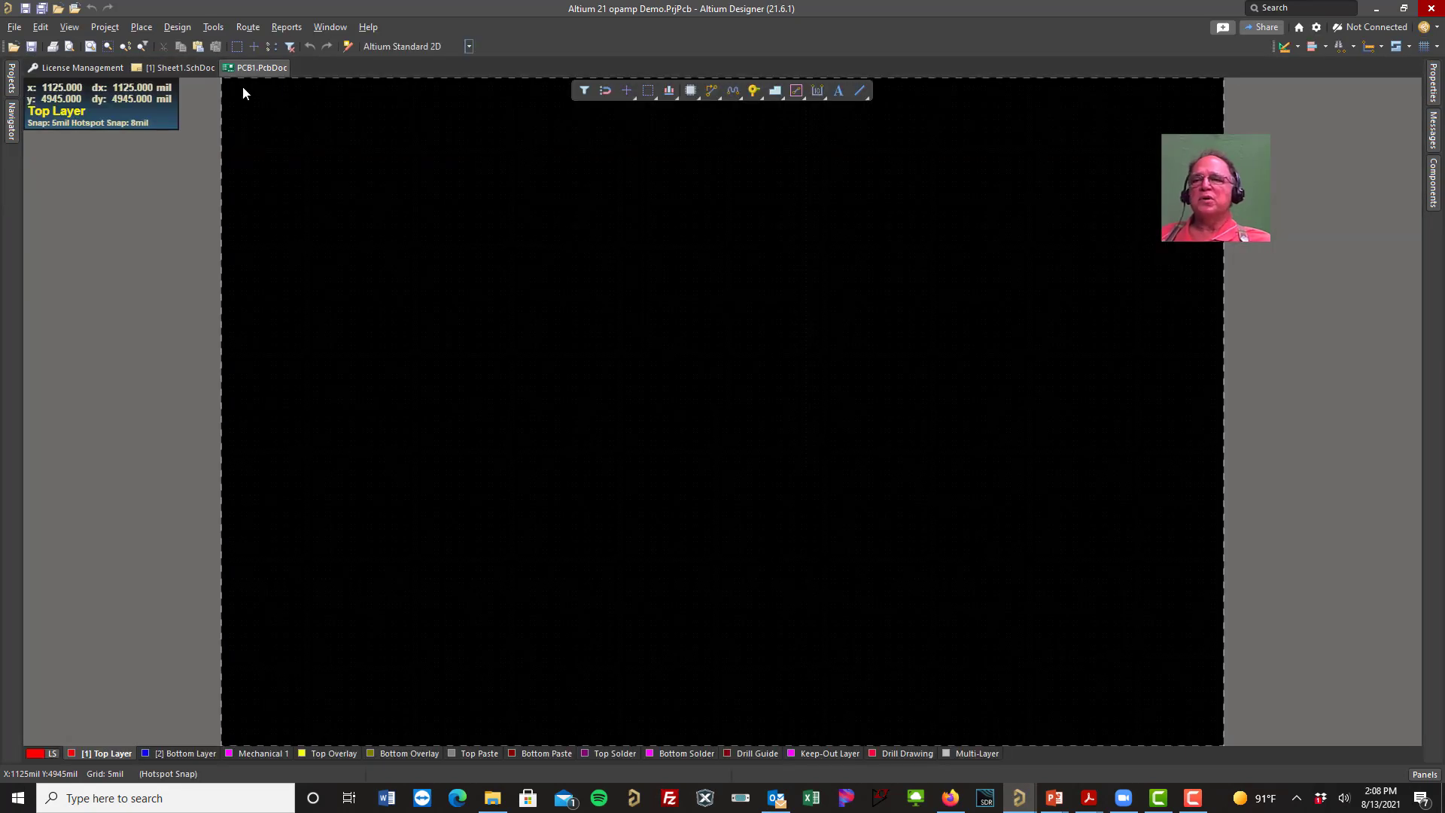
{"action": "left_click", "coordinate": [193, 70]}
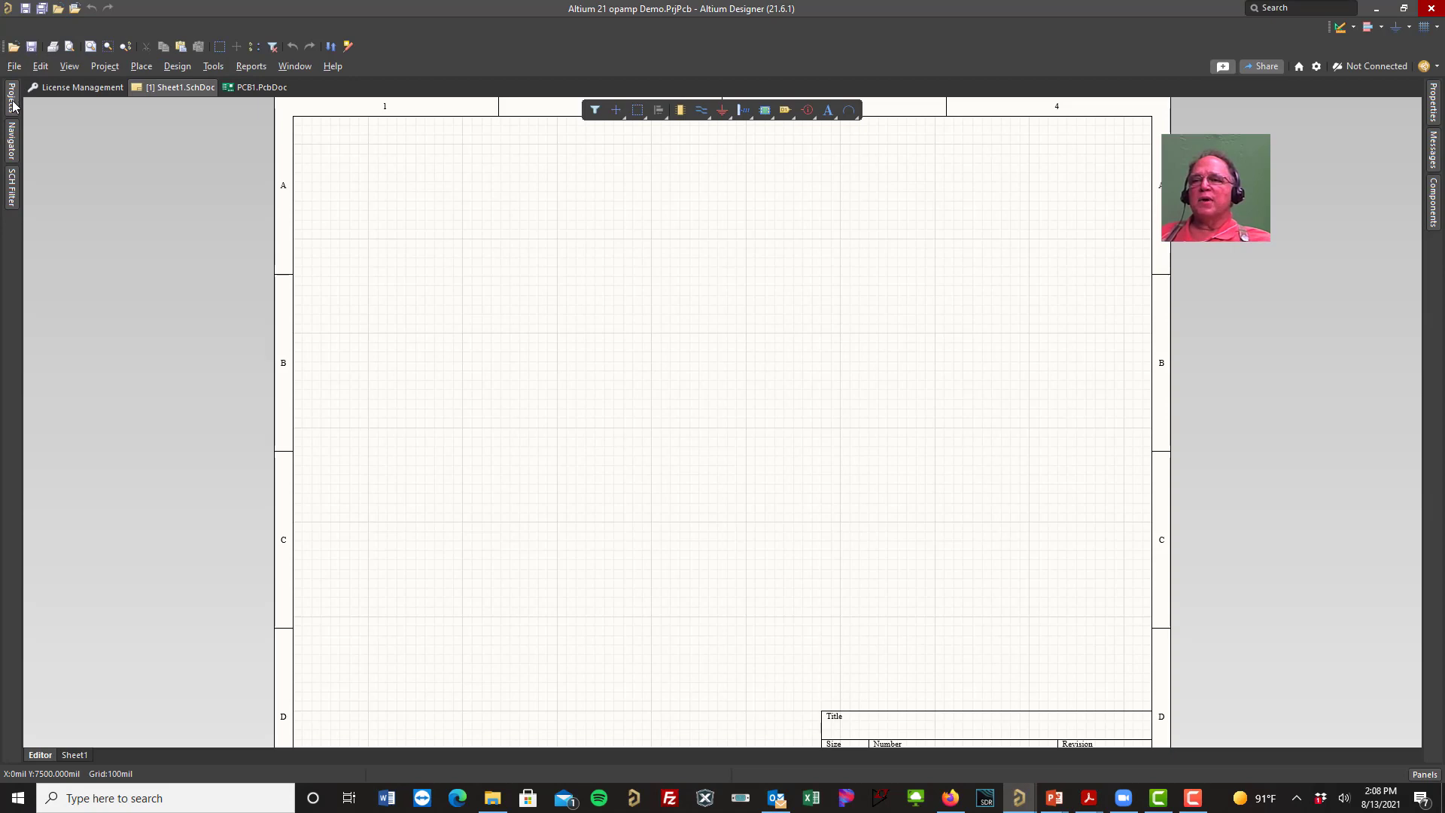
Step: Save all project documents, naming both the PCB and the schematic "Altium 21 opamp Demo" in the project folder
{"action": "mouse_move", "coordinate": [12, 105]}
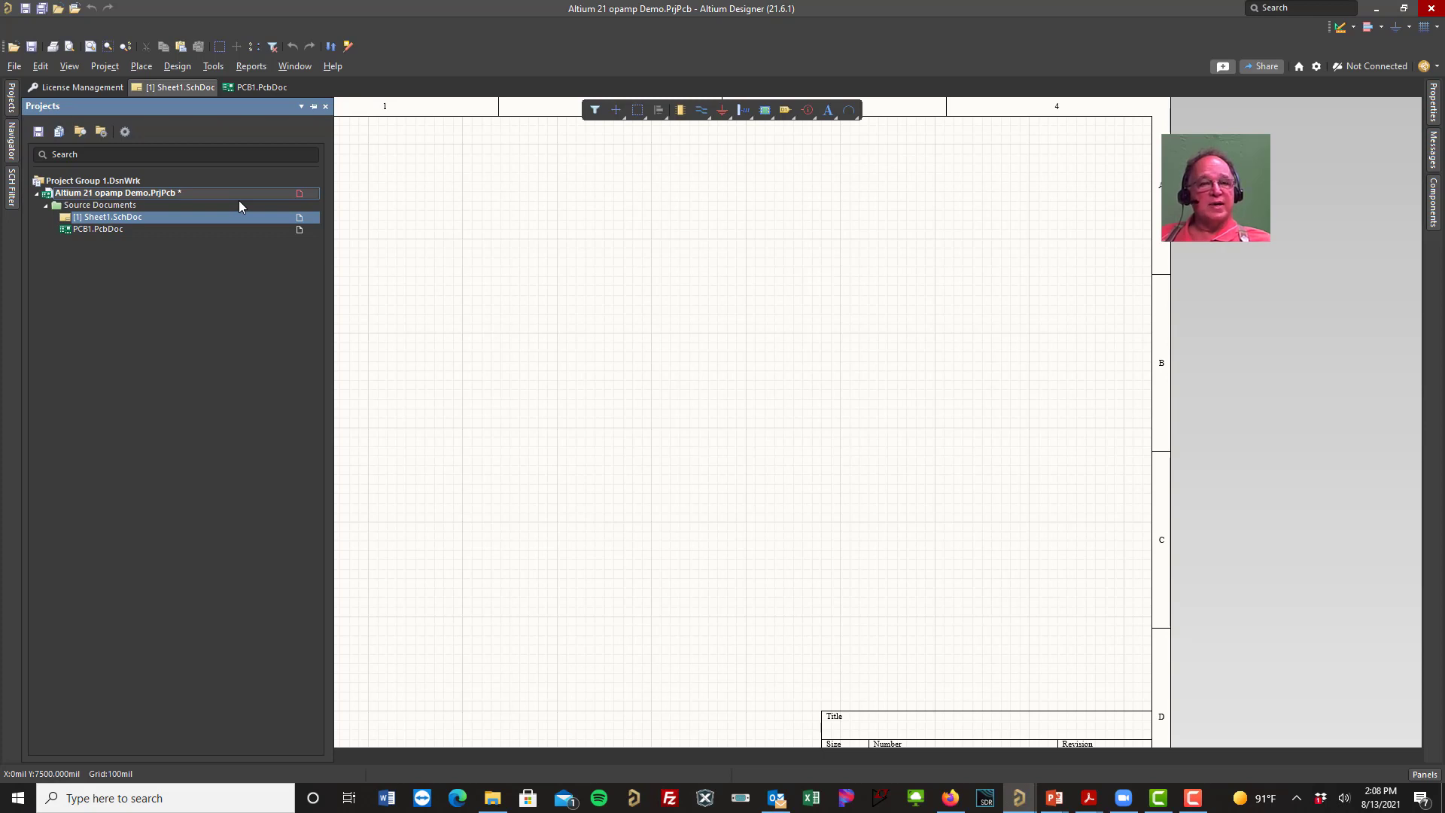
{"action": "left_click", "coordinate": [42, 9]}
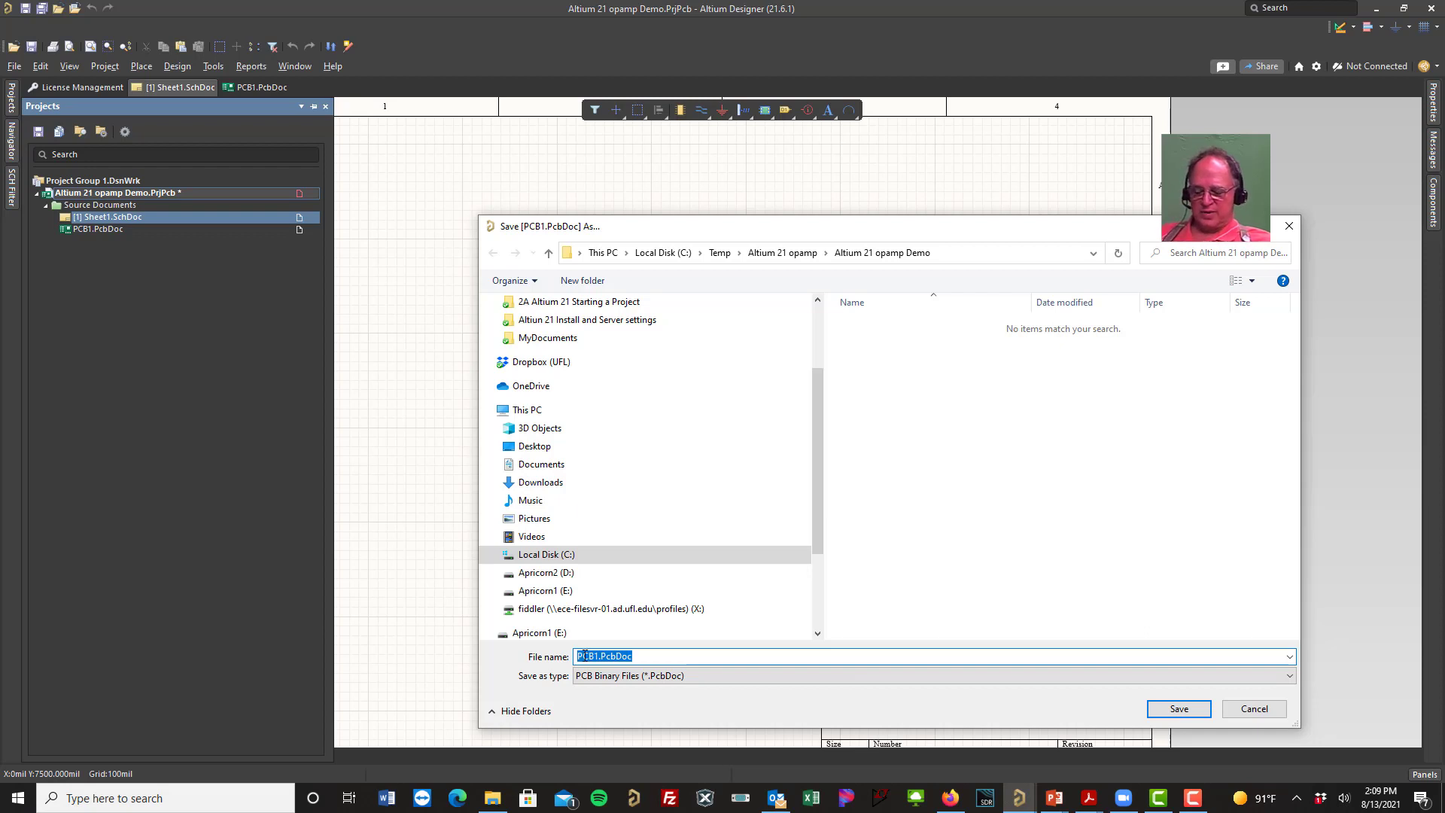
{"action": "type", "text": "Altium 21 opamp Demo"}
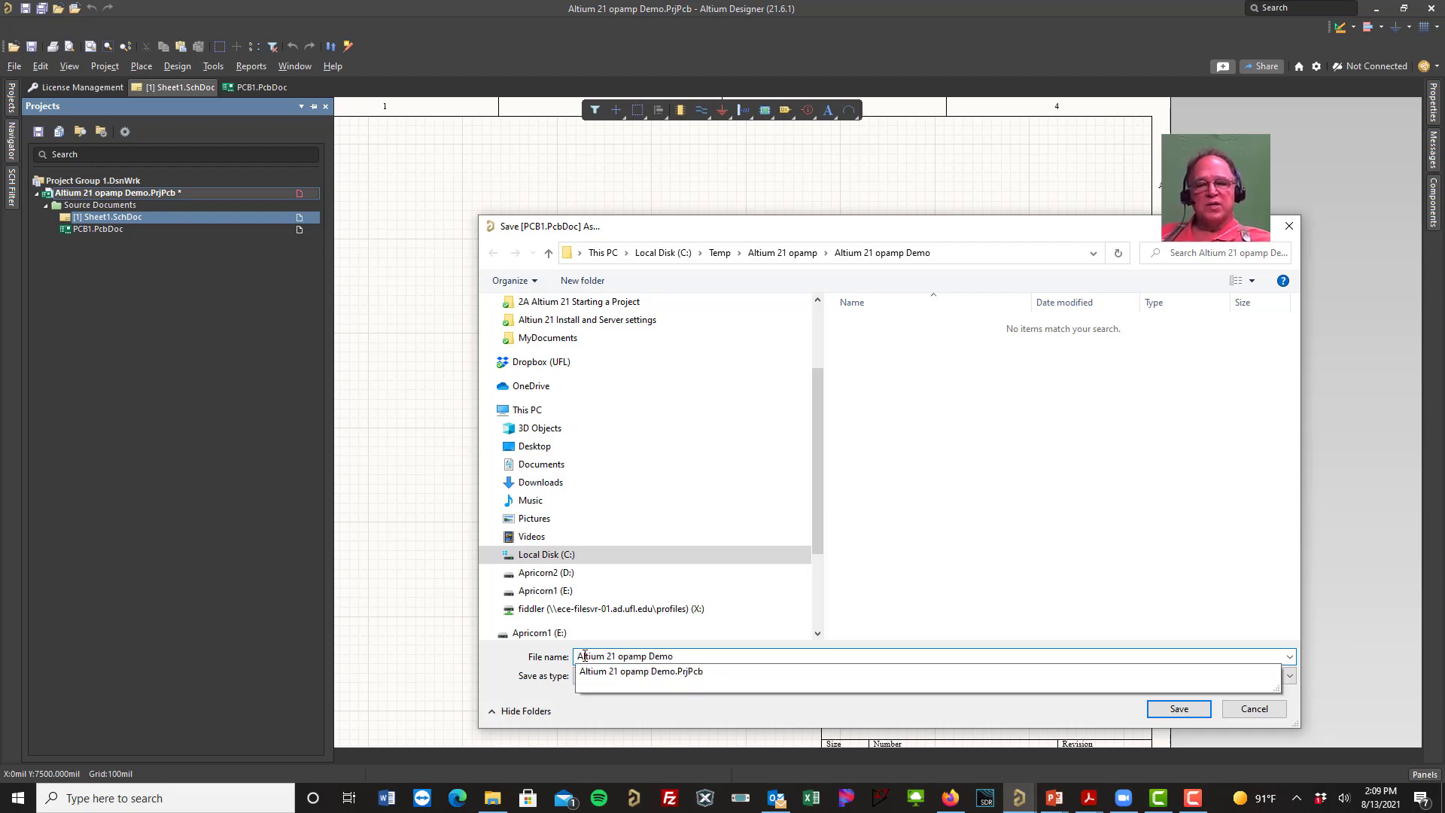
{"action": "left_click", "coordinate": [1179, 709]}
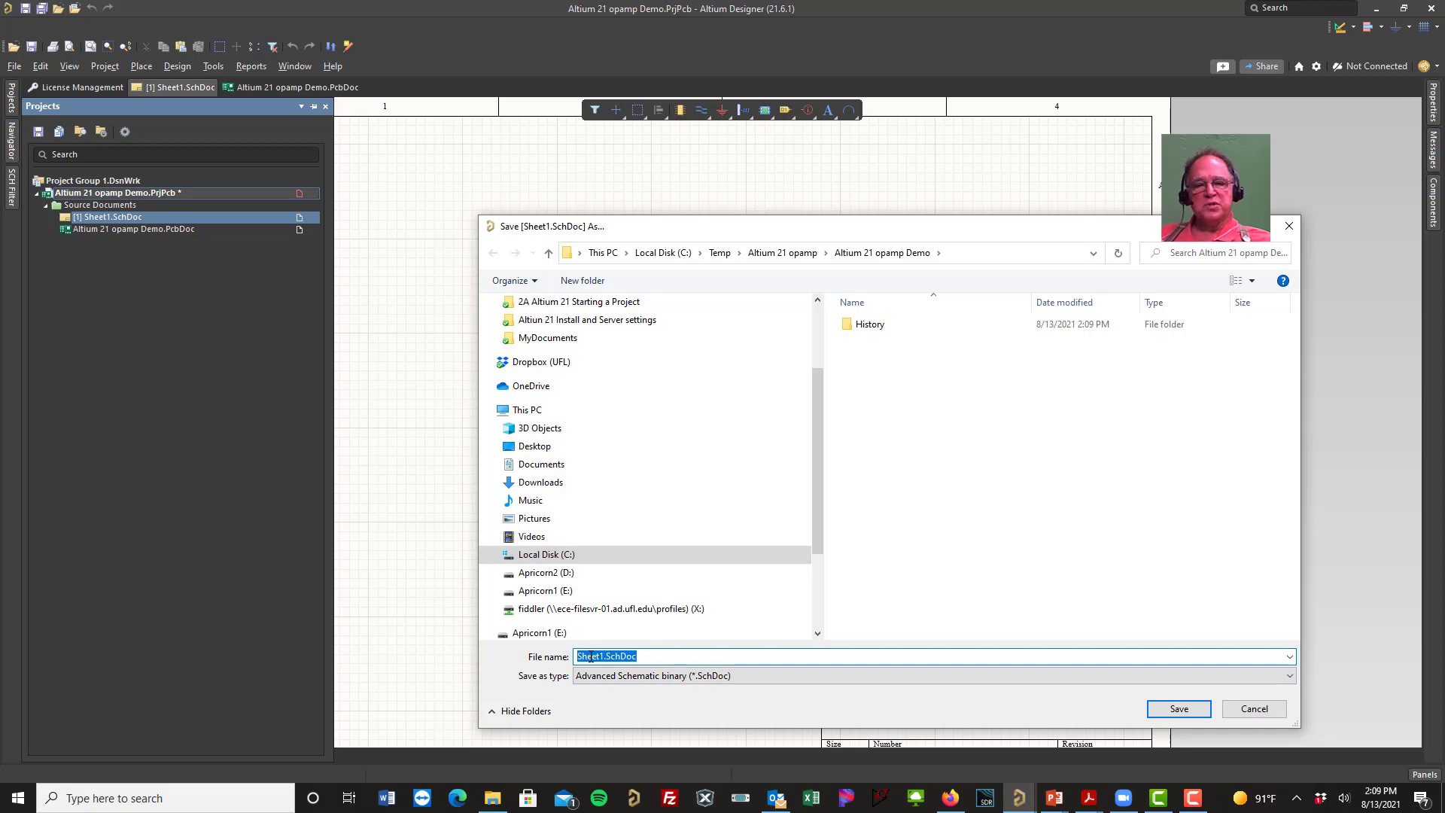
{"action": "type", "text": "Altium 21 opamp Demo"}
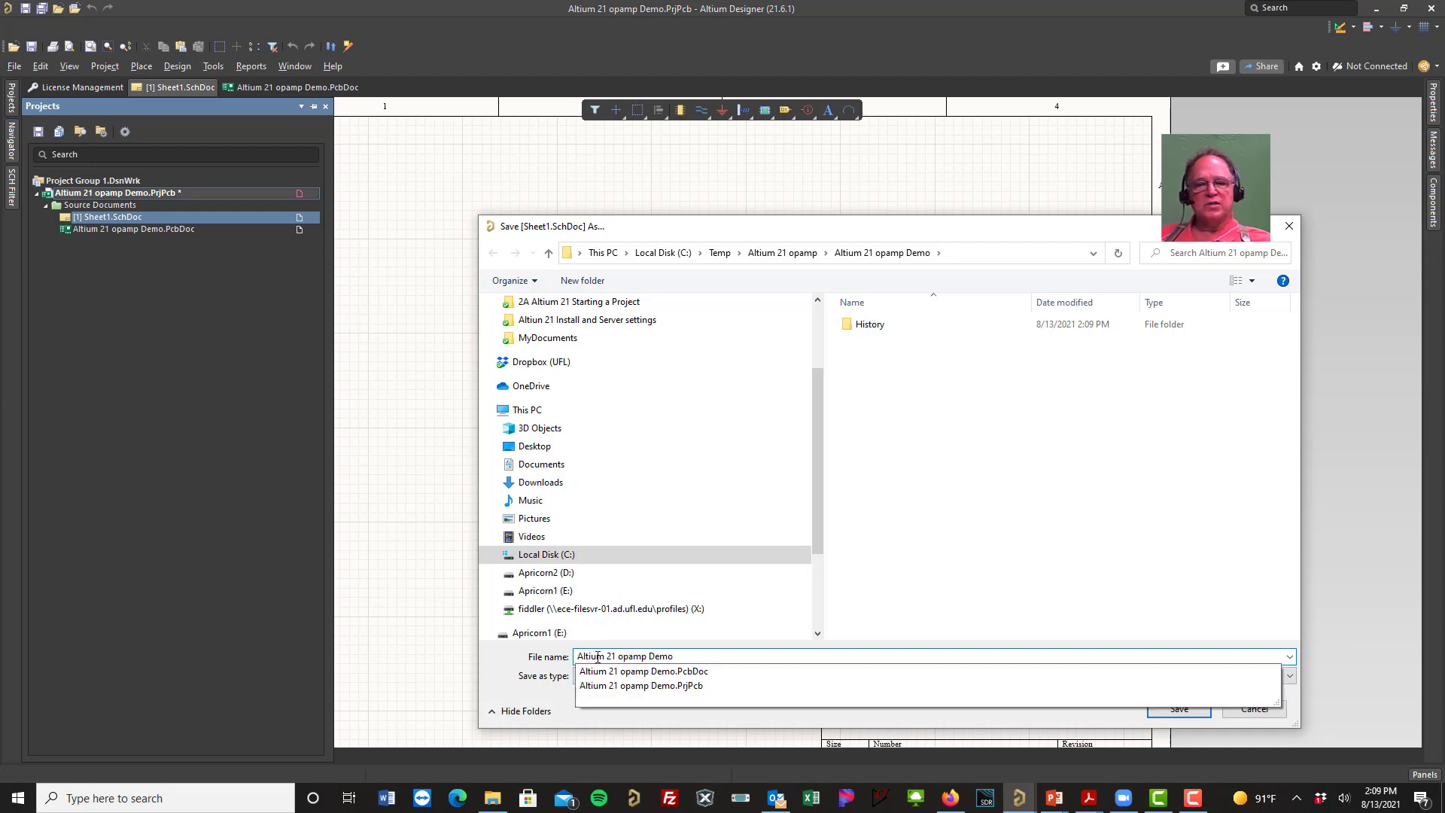
{"action": "key", "text": "Return"}
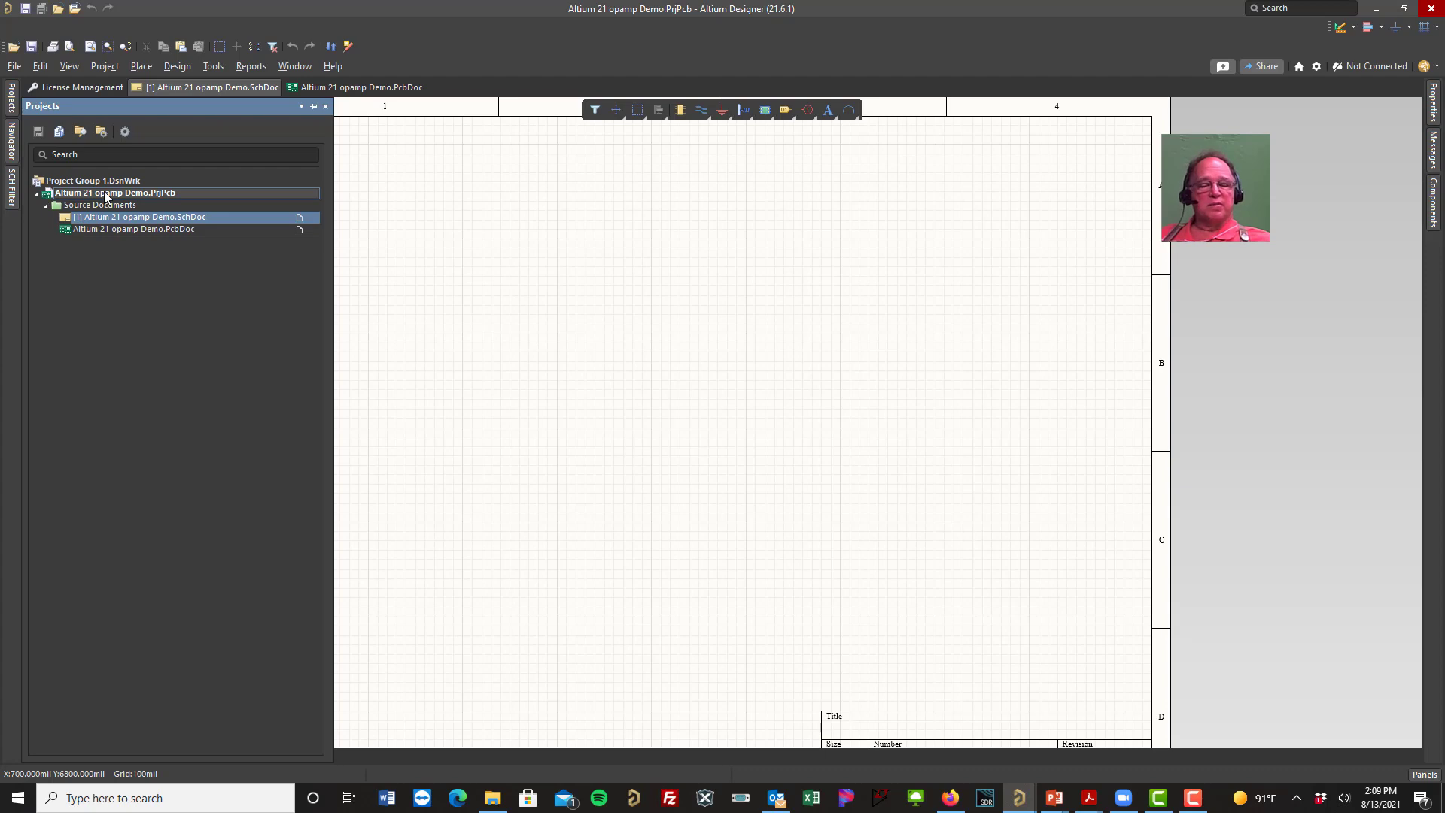
Step: Create a second blank schematic sheet while the Altium 21 opamp Demo project is active
{"action": "left_click", "coordinate": [15, 67]}
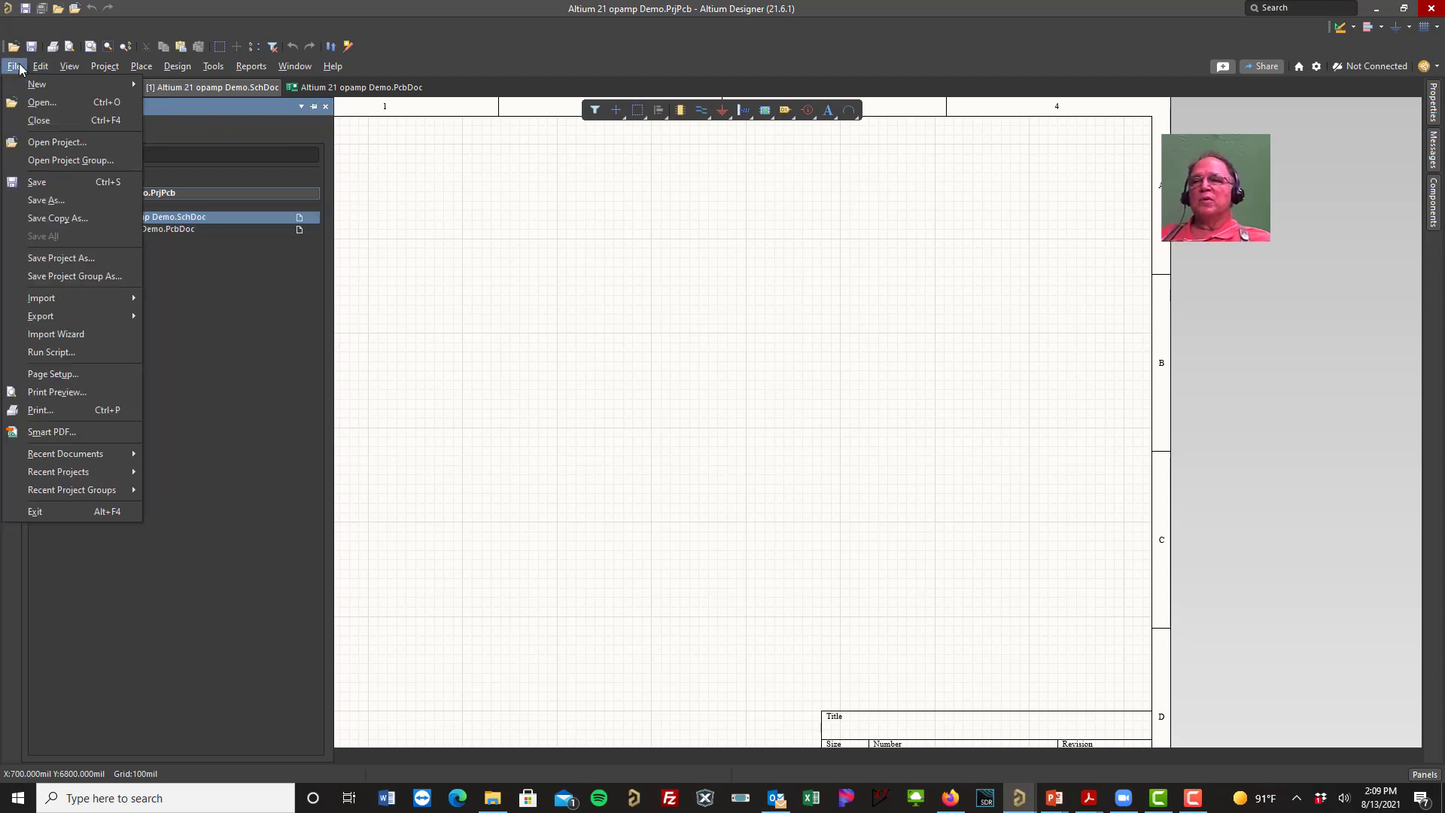
{"action": "mouse_move", "coordinate": [91, 82]}
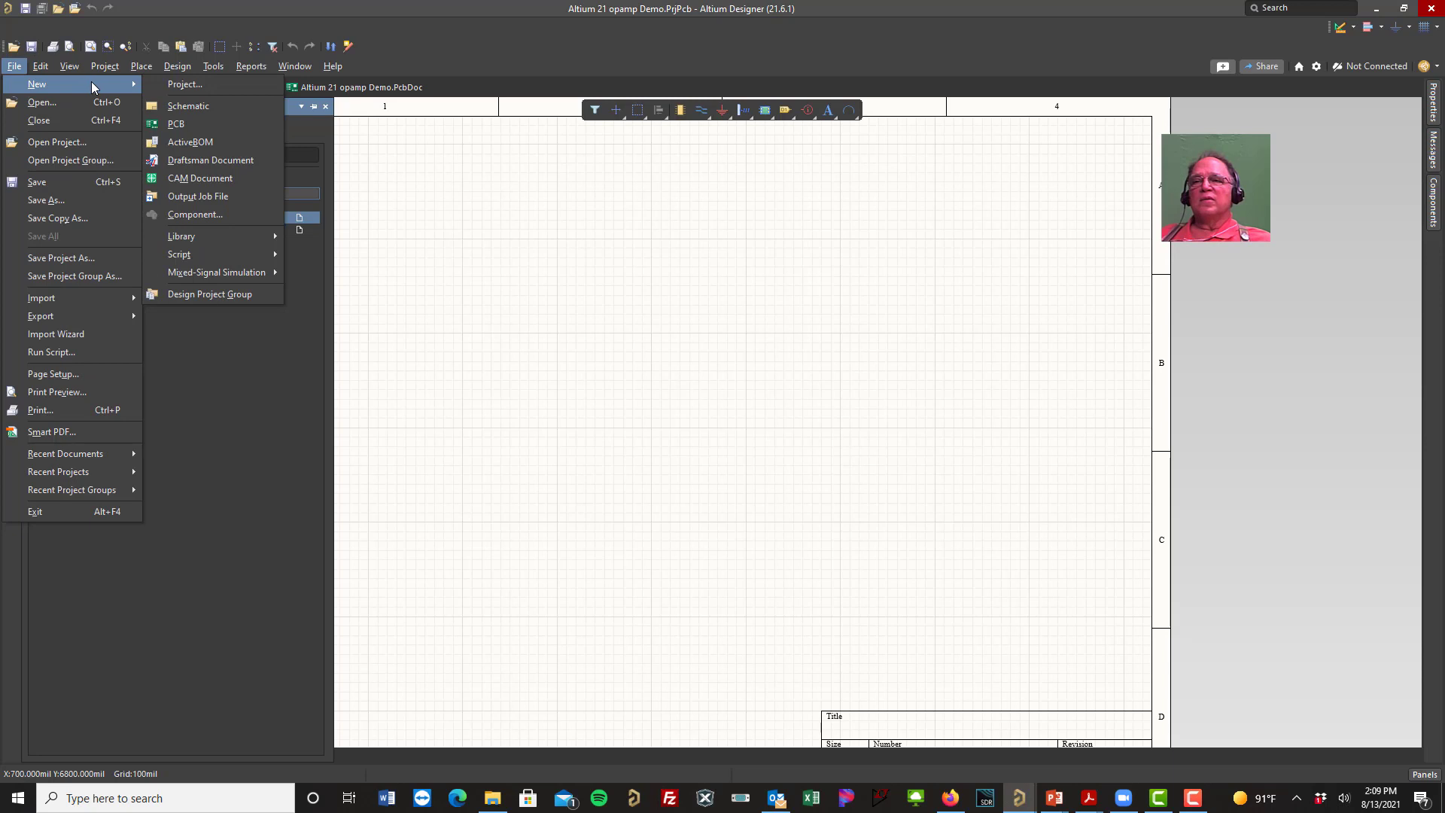
{"action": "left_click", "coordinate": [208, 109]}
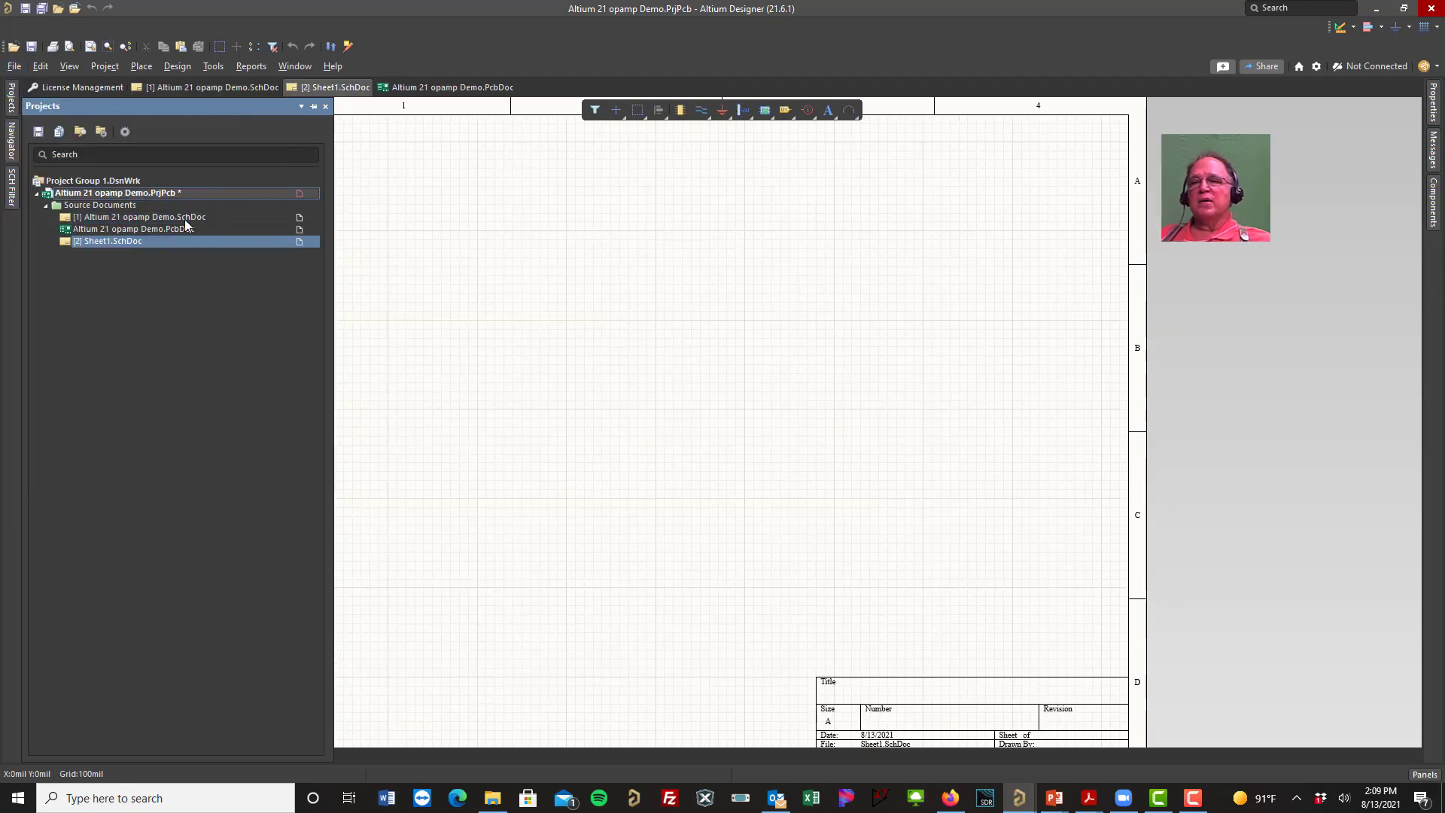
Step: Remove Sheet1.SchDoc from the project by excluding it without deleting the file
{"action": "right_click", "coordinate": [111, 241]}
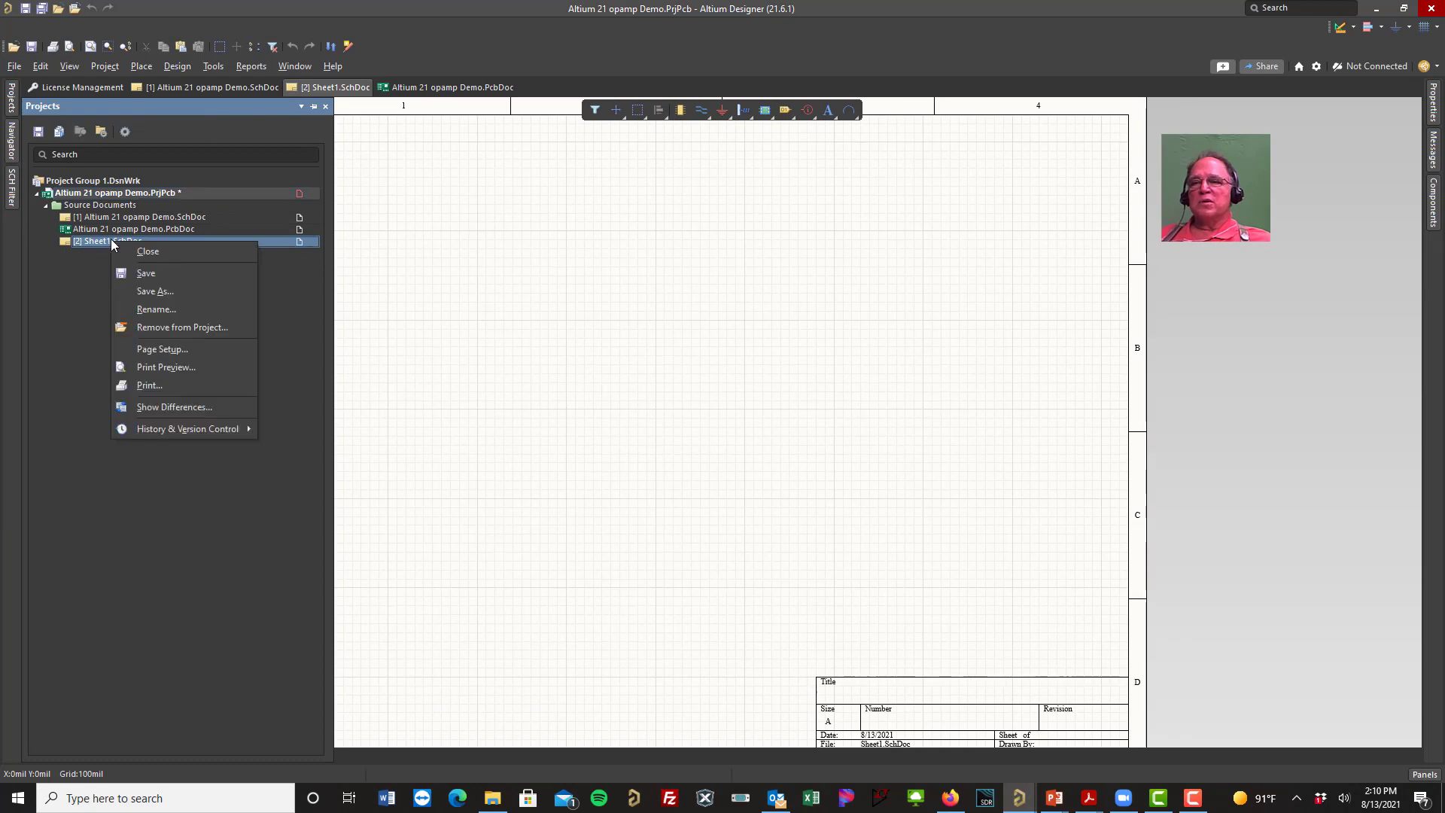
{"action": "left_click", "coordinate": [167, 327]}
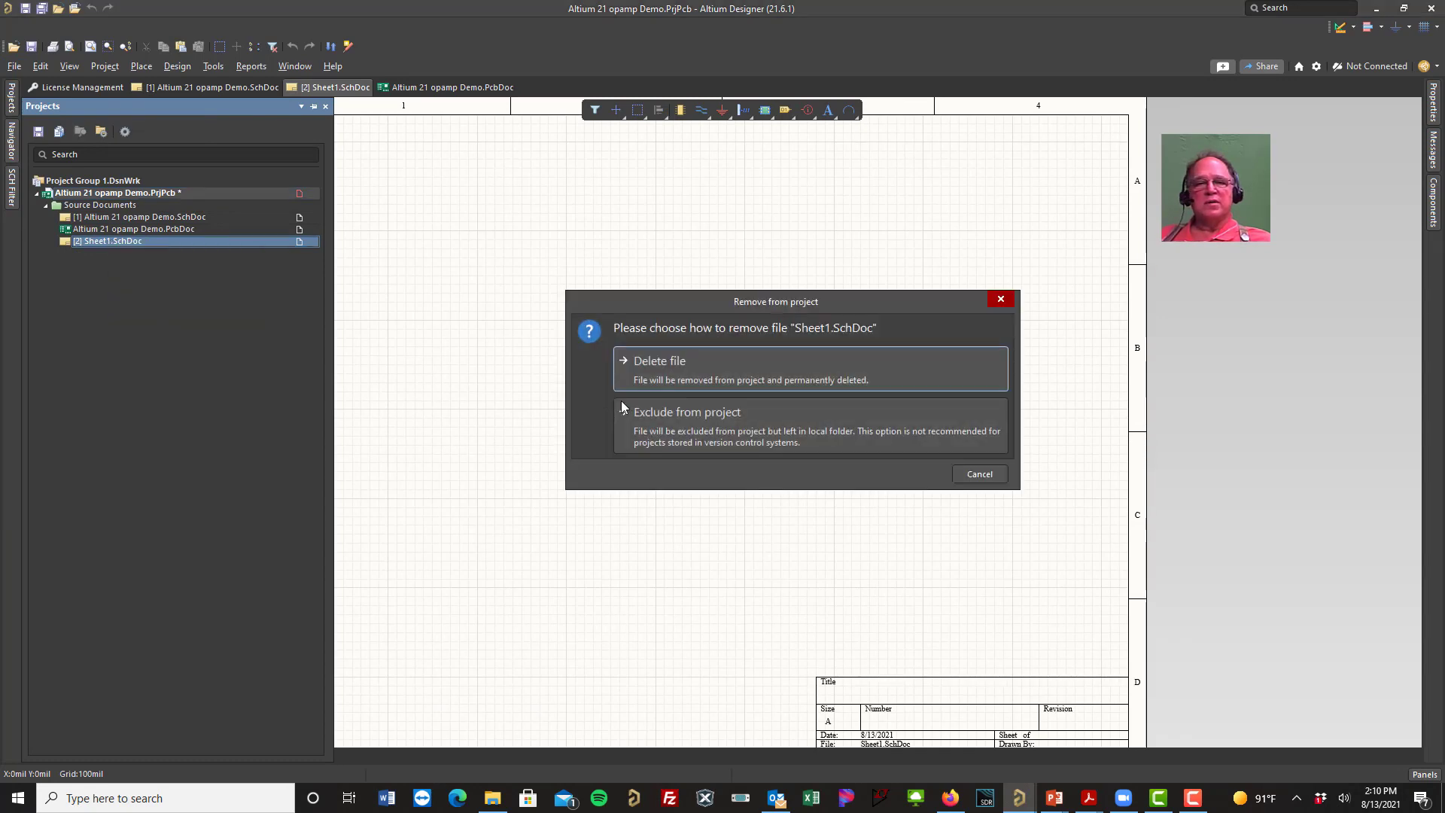
{"action": "left_click", "coordinate": [700, 428]}
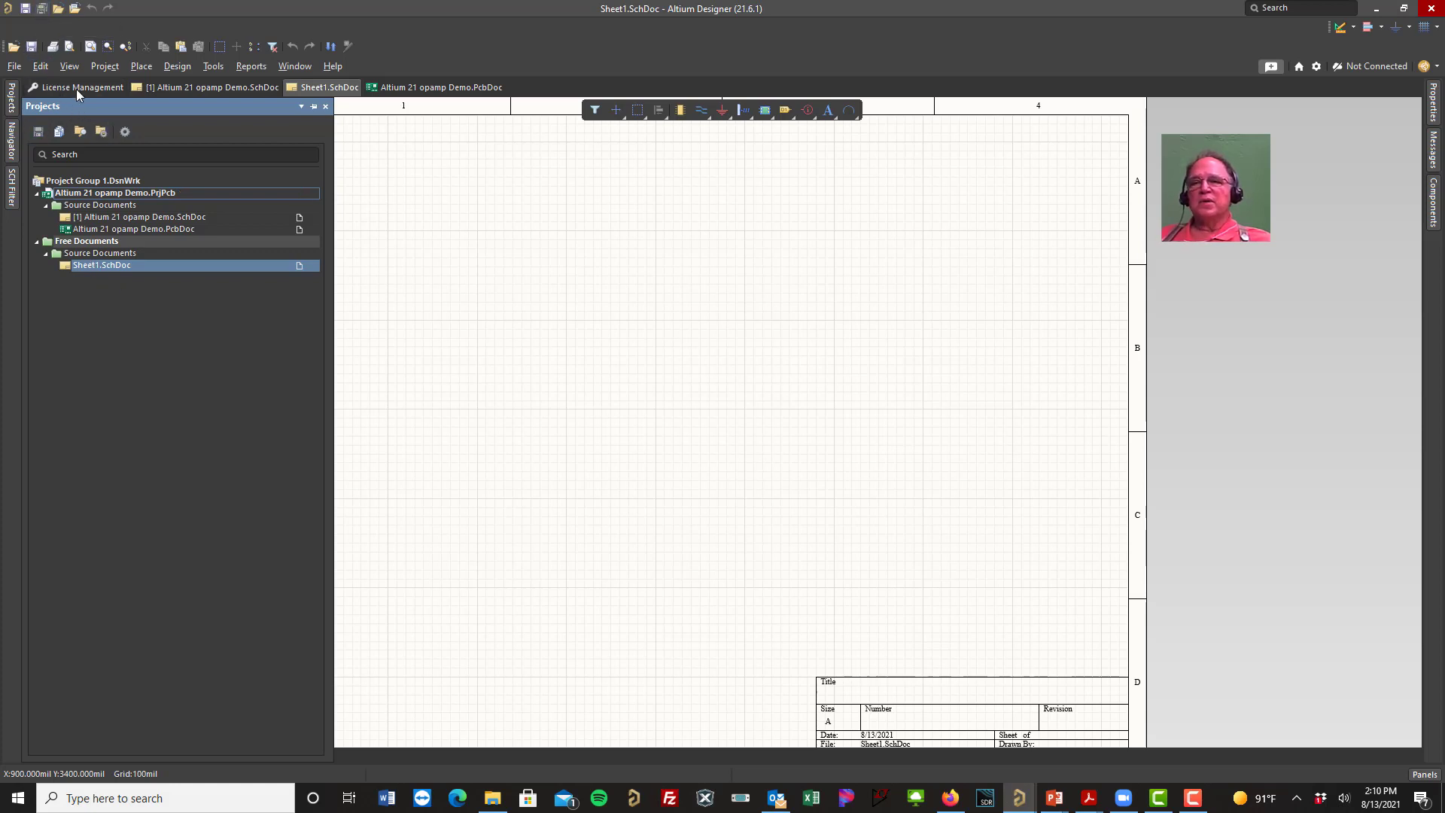
Step: Save the free document Sheet1.SchDoc as "Altium 21 opamp Demo 2" and switch to the project's Altium 21 opamp Demo.SchDoc
{"action": "left_click", "coordinate": [93, 266]}
{"action": "right_click", "coordinate": [92, 266]}
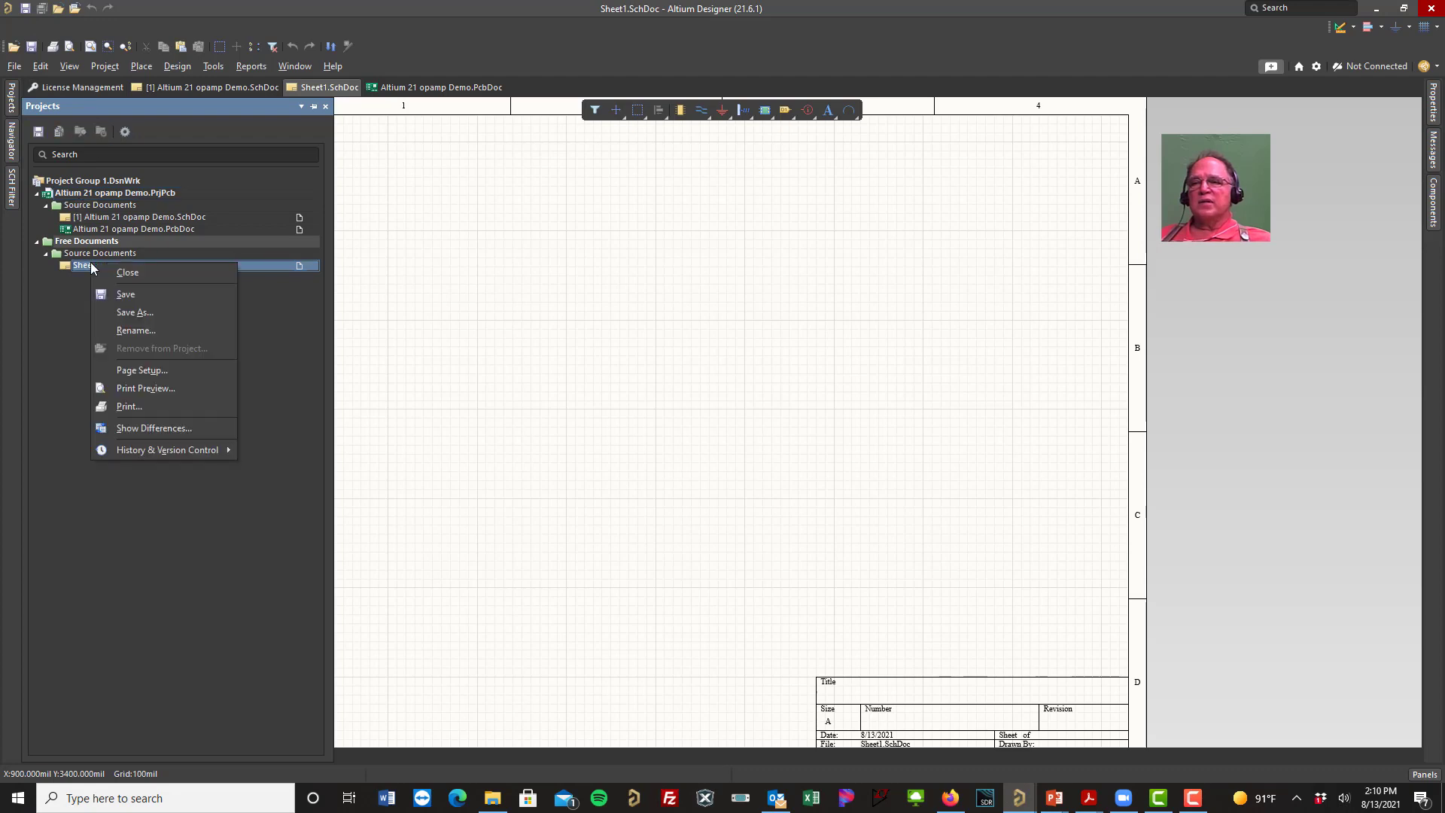
{"action": "left_click", "coordinate": [135, 315]}
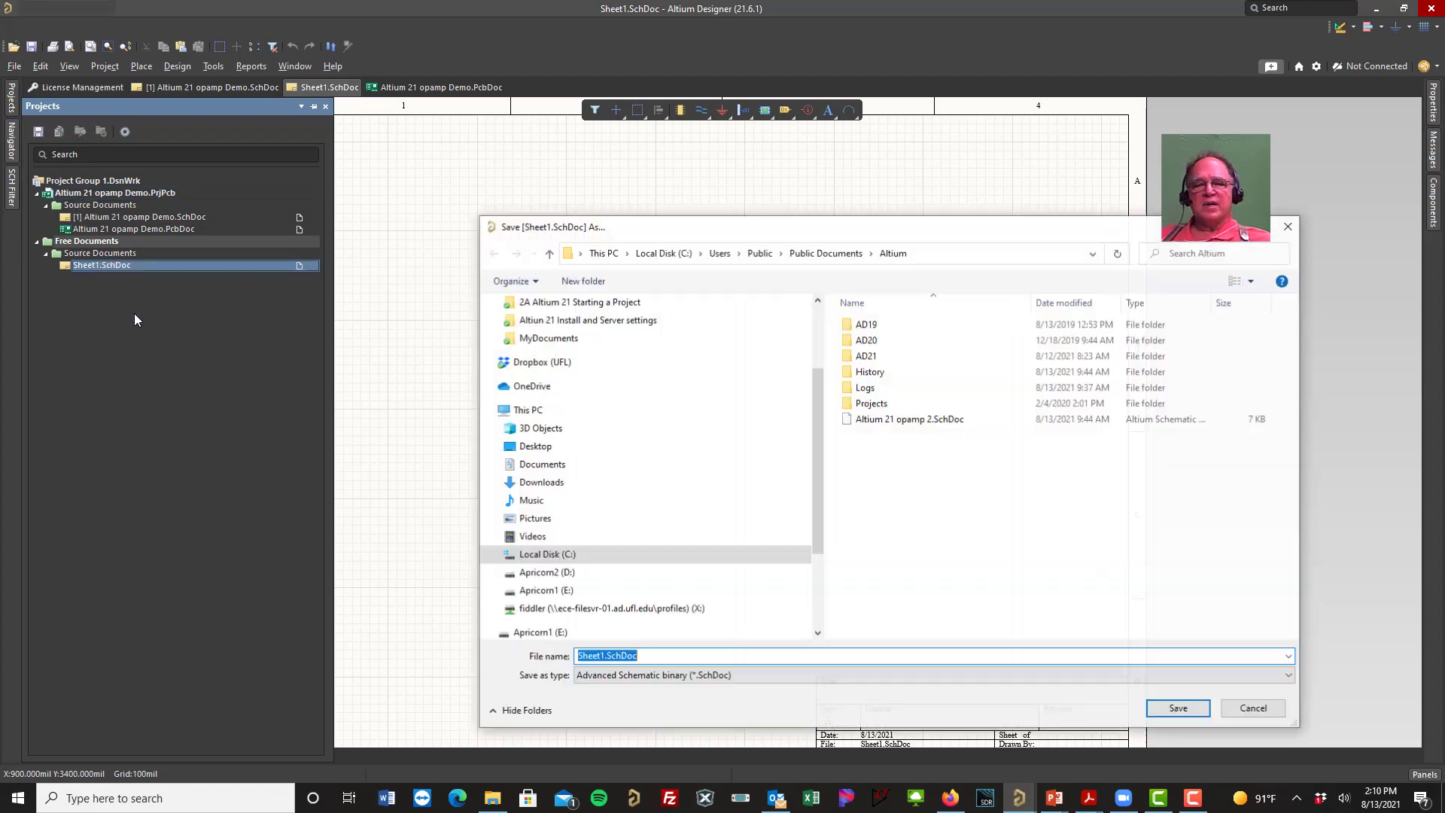
{"action": "type", "text": "Altium 21 opamp Demo"}
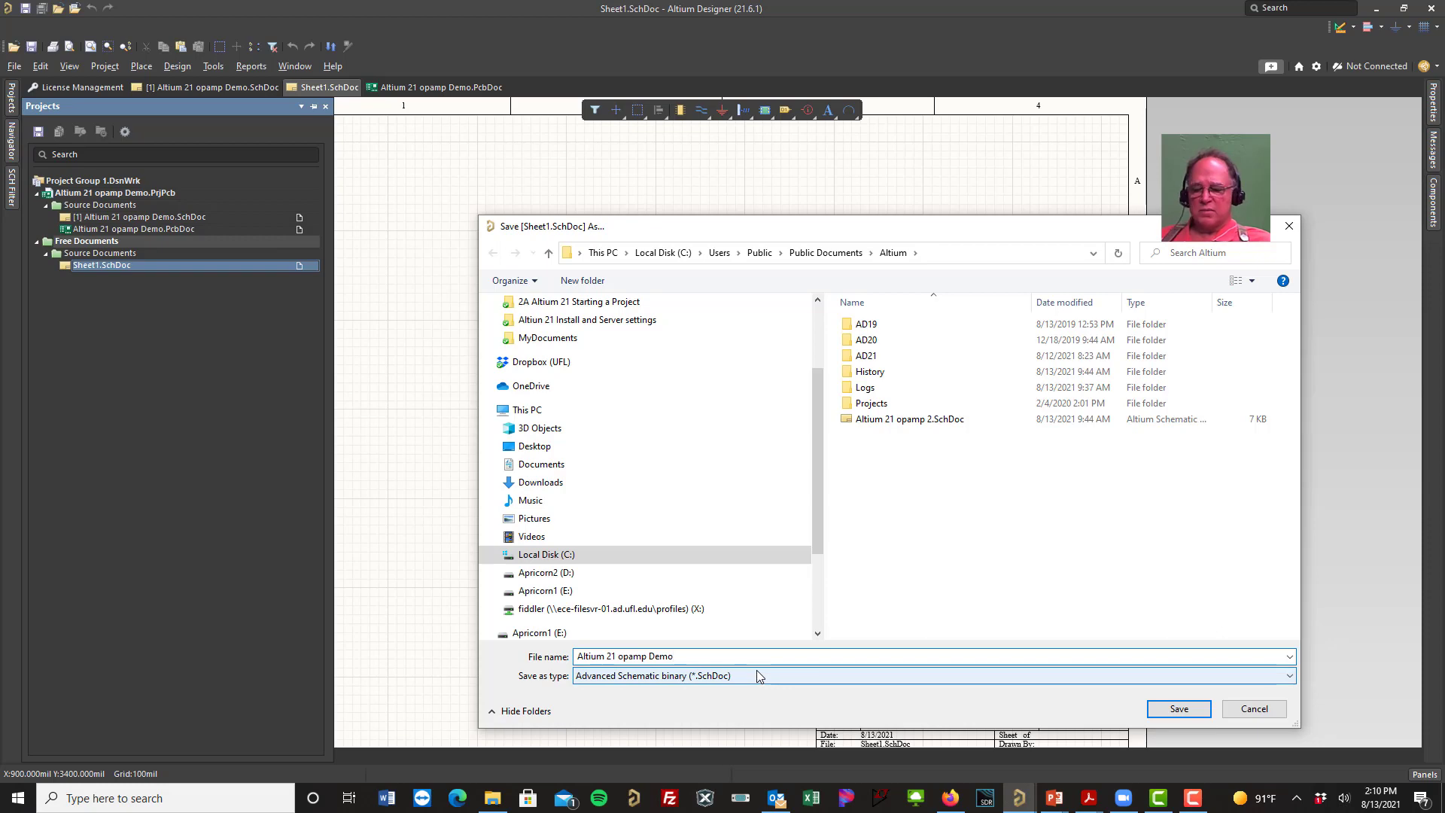
{"action": "type", "text": "2"}
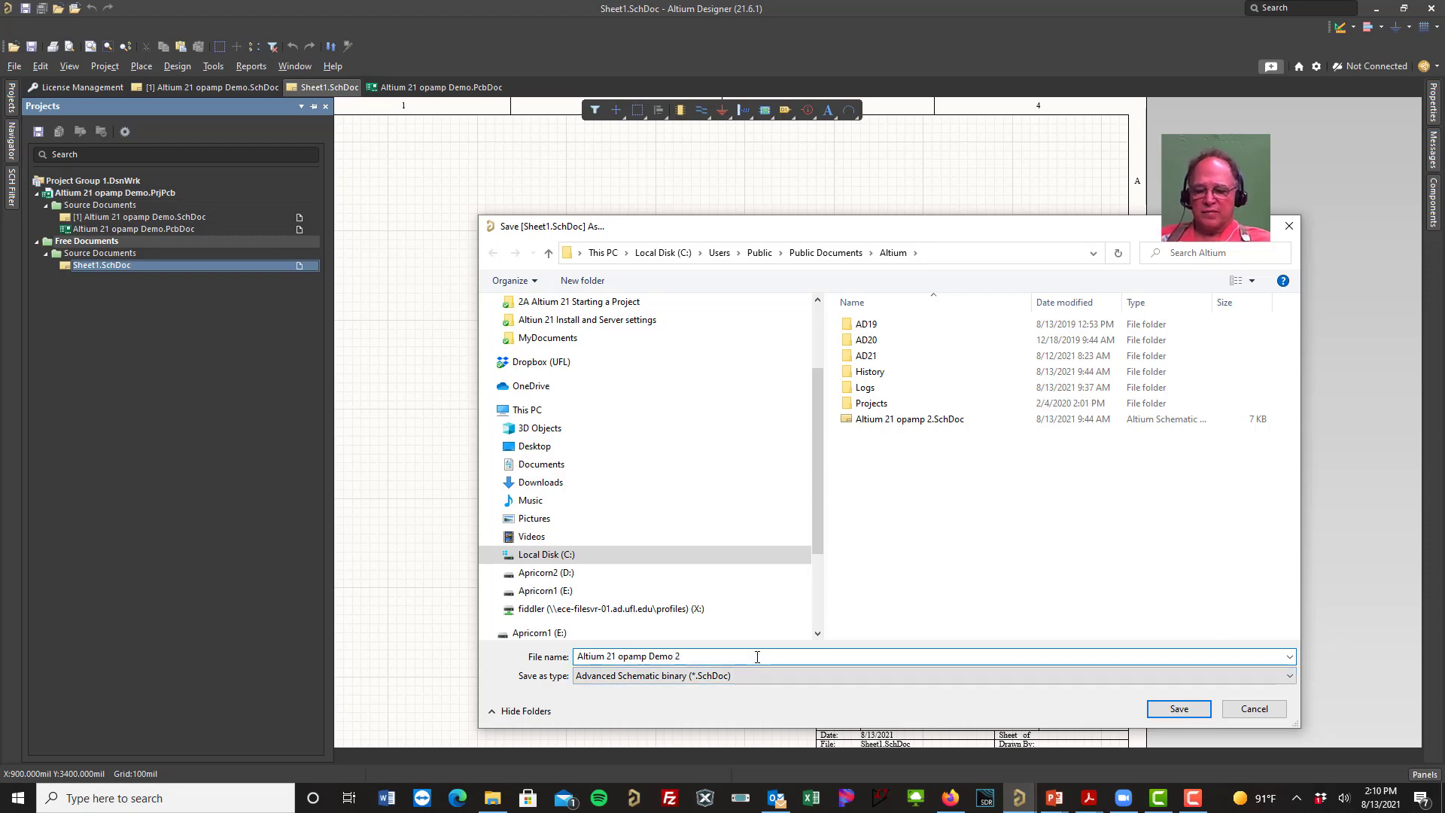
{"action": "key", "text": "Return"}
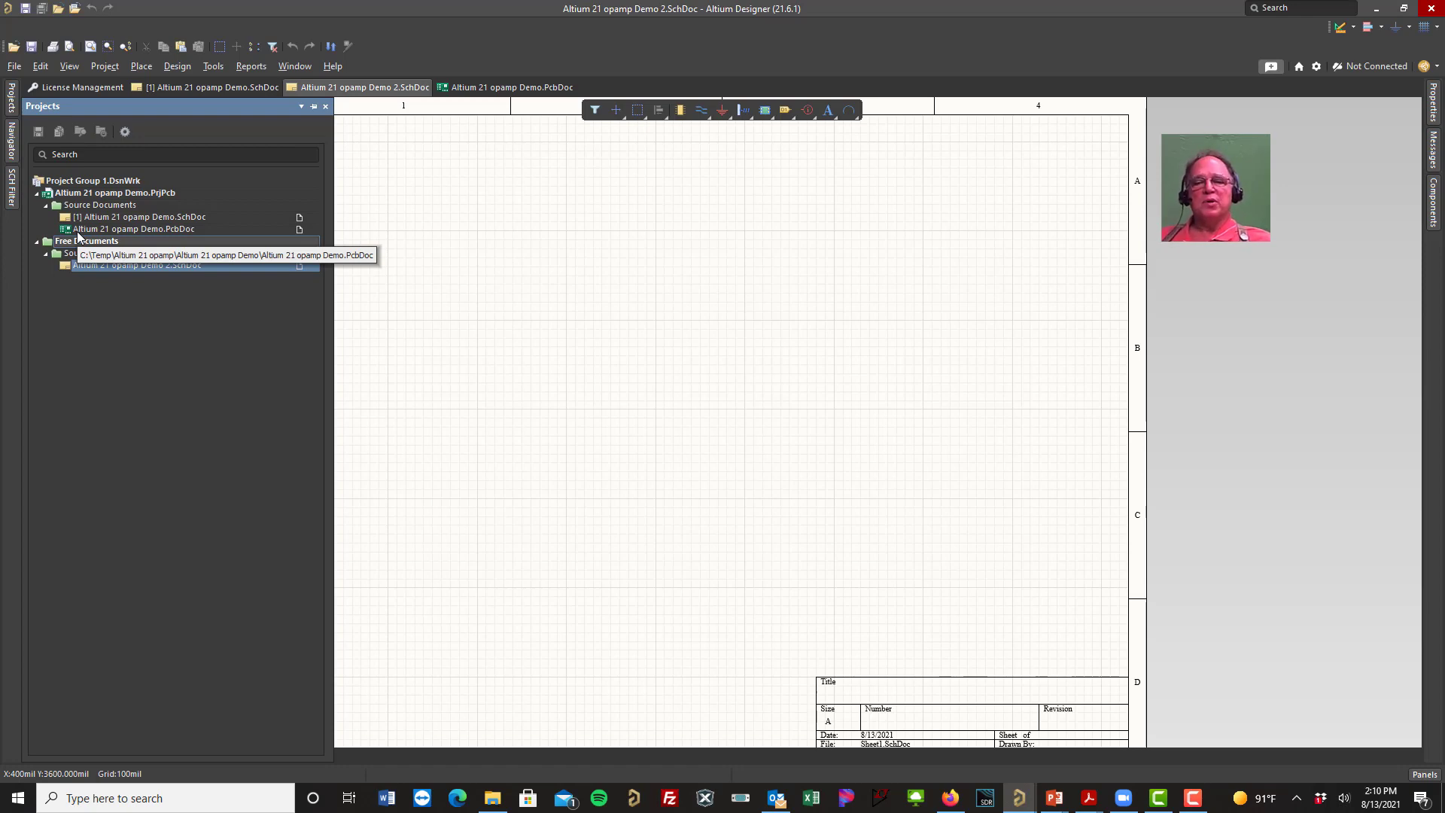
{"action": "double_click", "coordinate": [121, 218]}
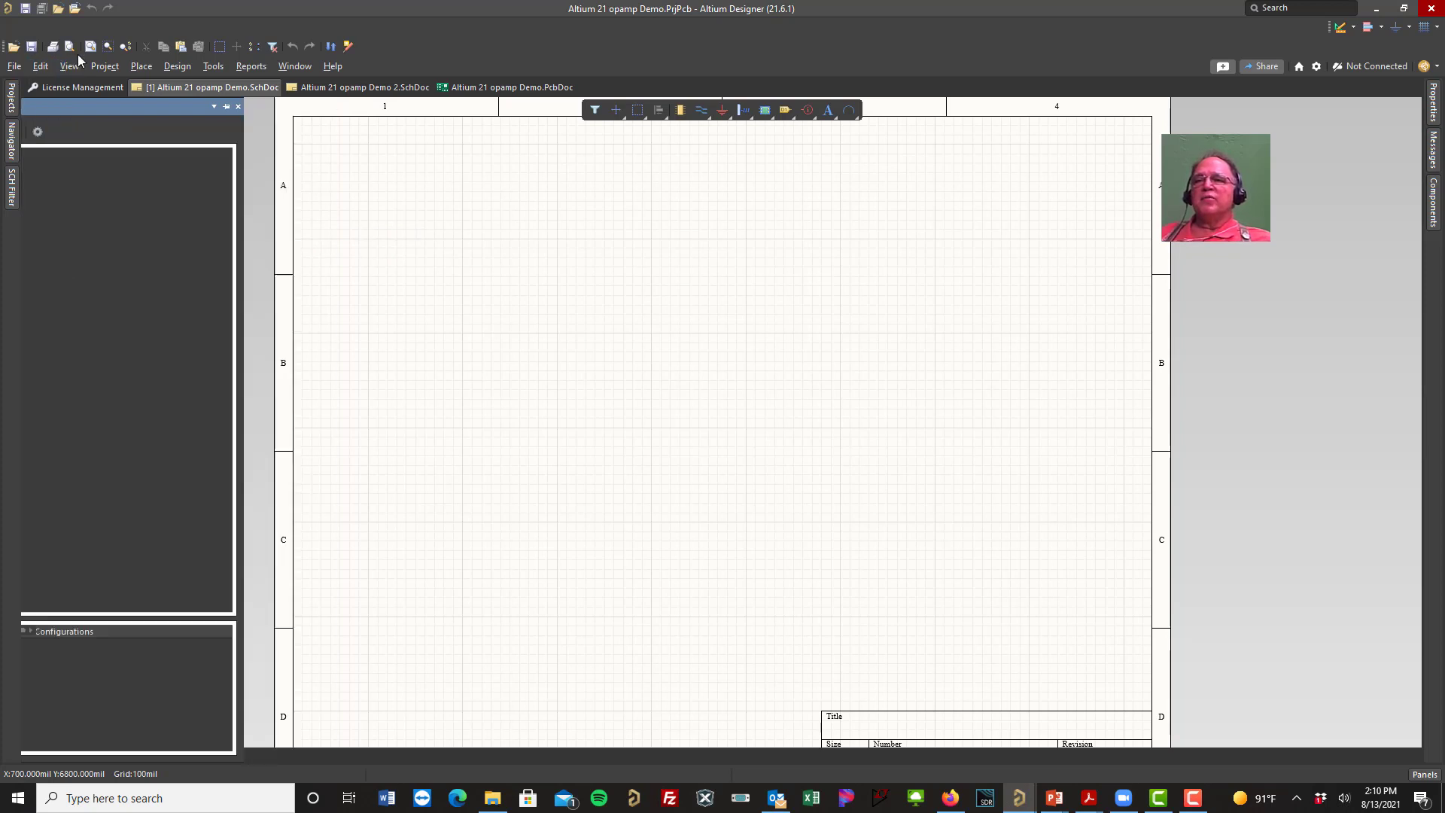
Step: Review the error reporting and class generation settings in the PCB project options, and leave them without applying changes
{"action": "left_click", "coordinate": [180, 67]}
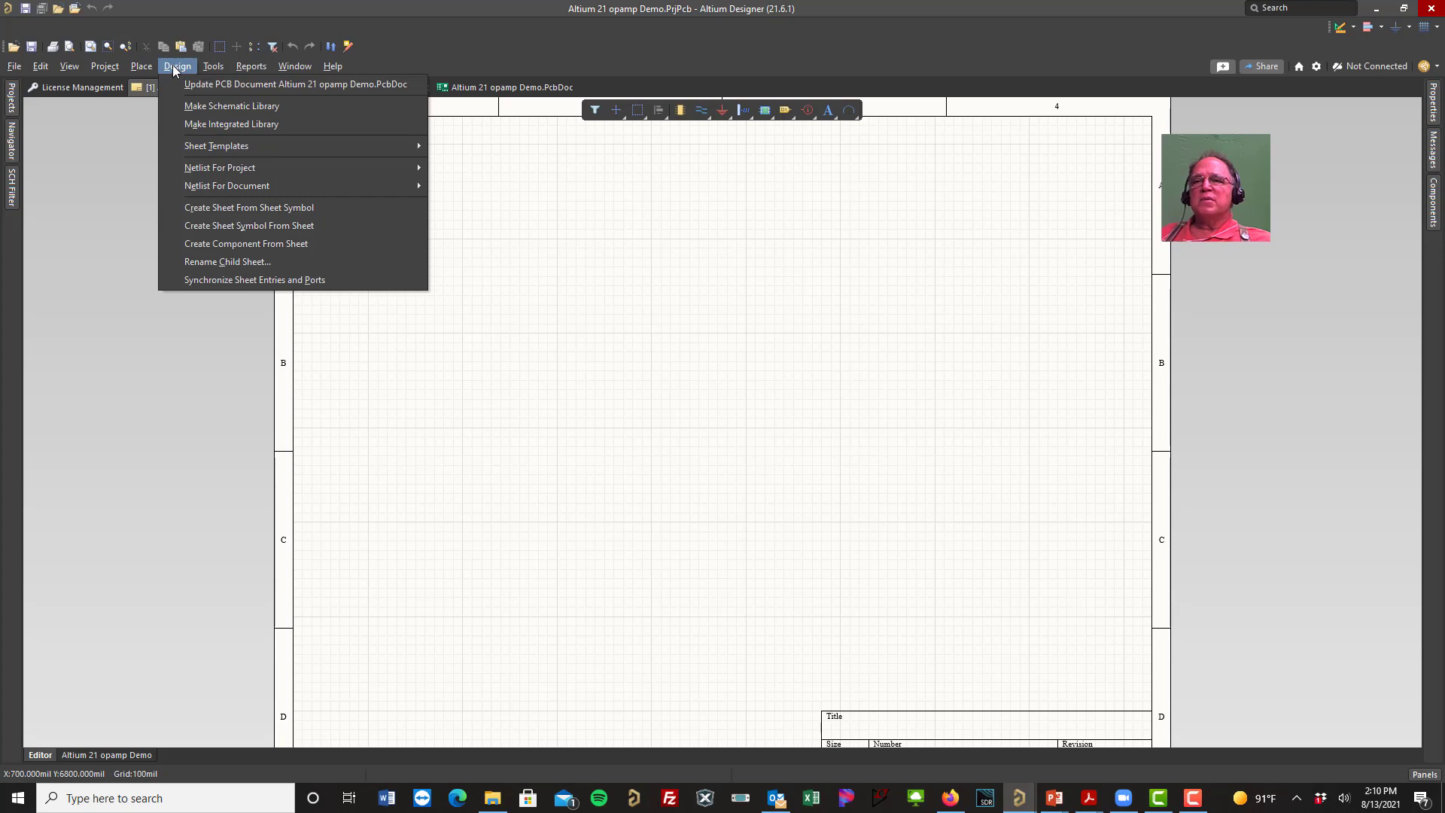
{"action": "mouse_move", "coordinate": [107, 66]}
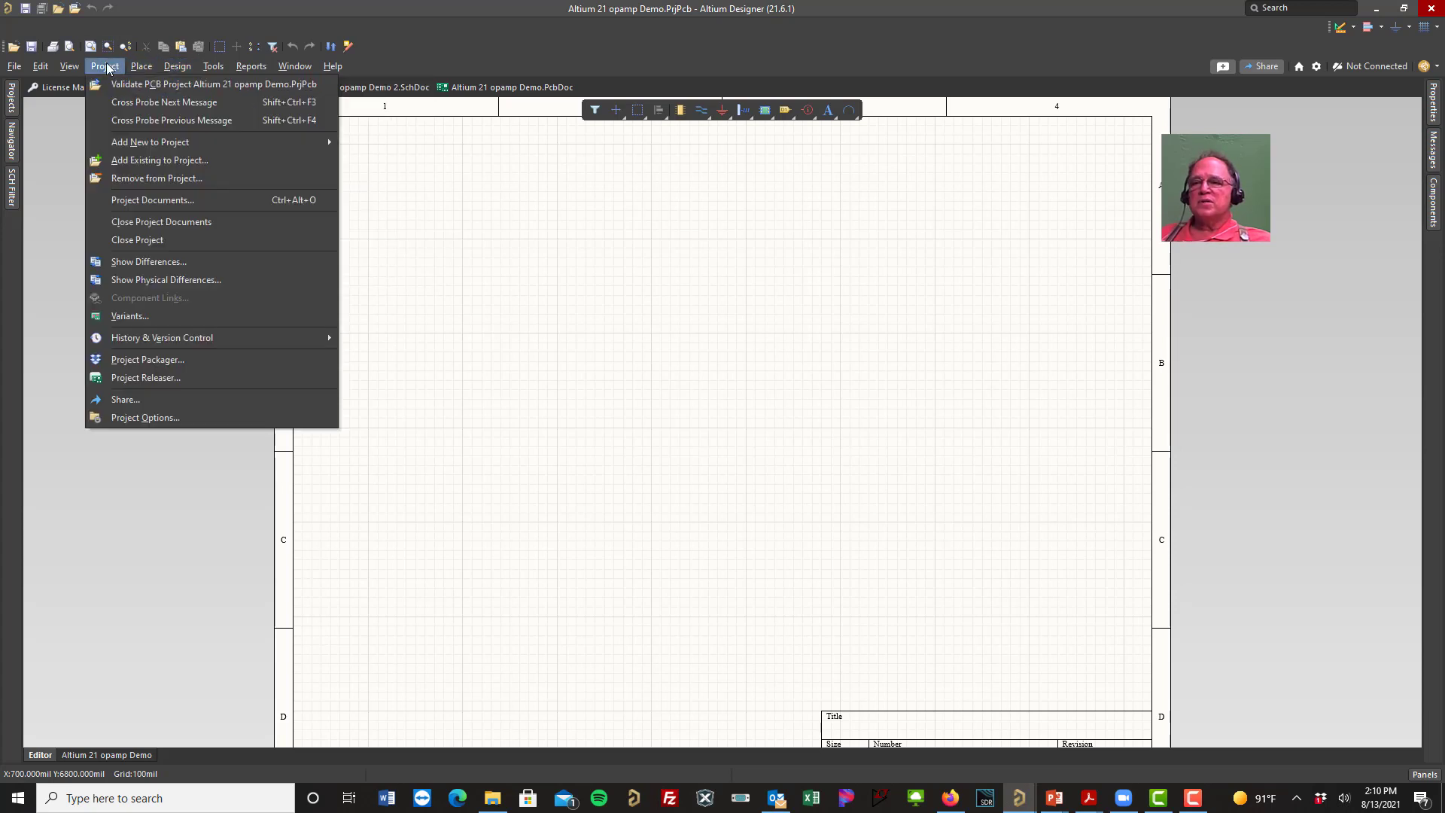
{"action": "left_click", "coordinate": [143, 418]}
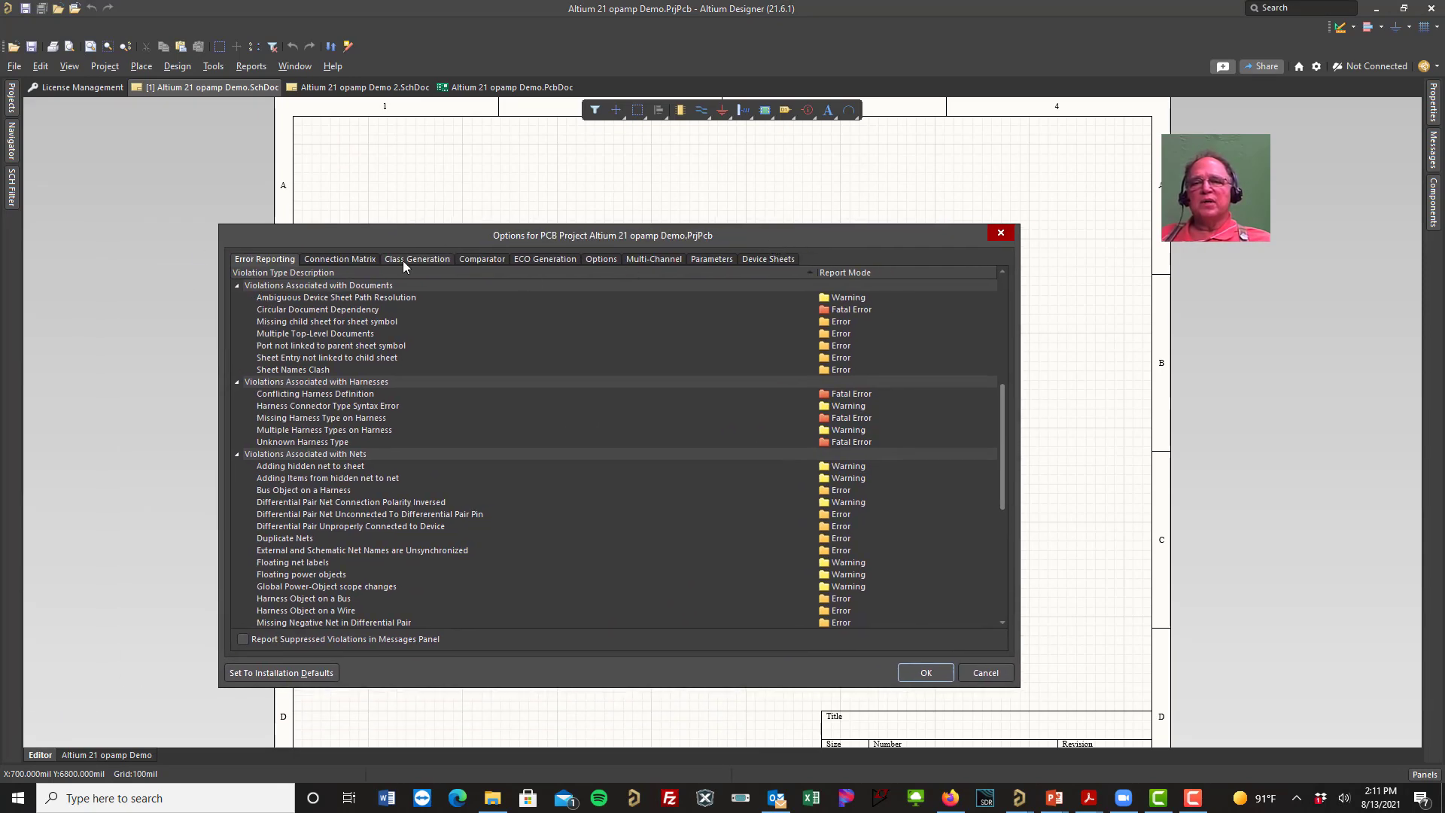
{"action": "left_click", "coordinate": [410, 258]}
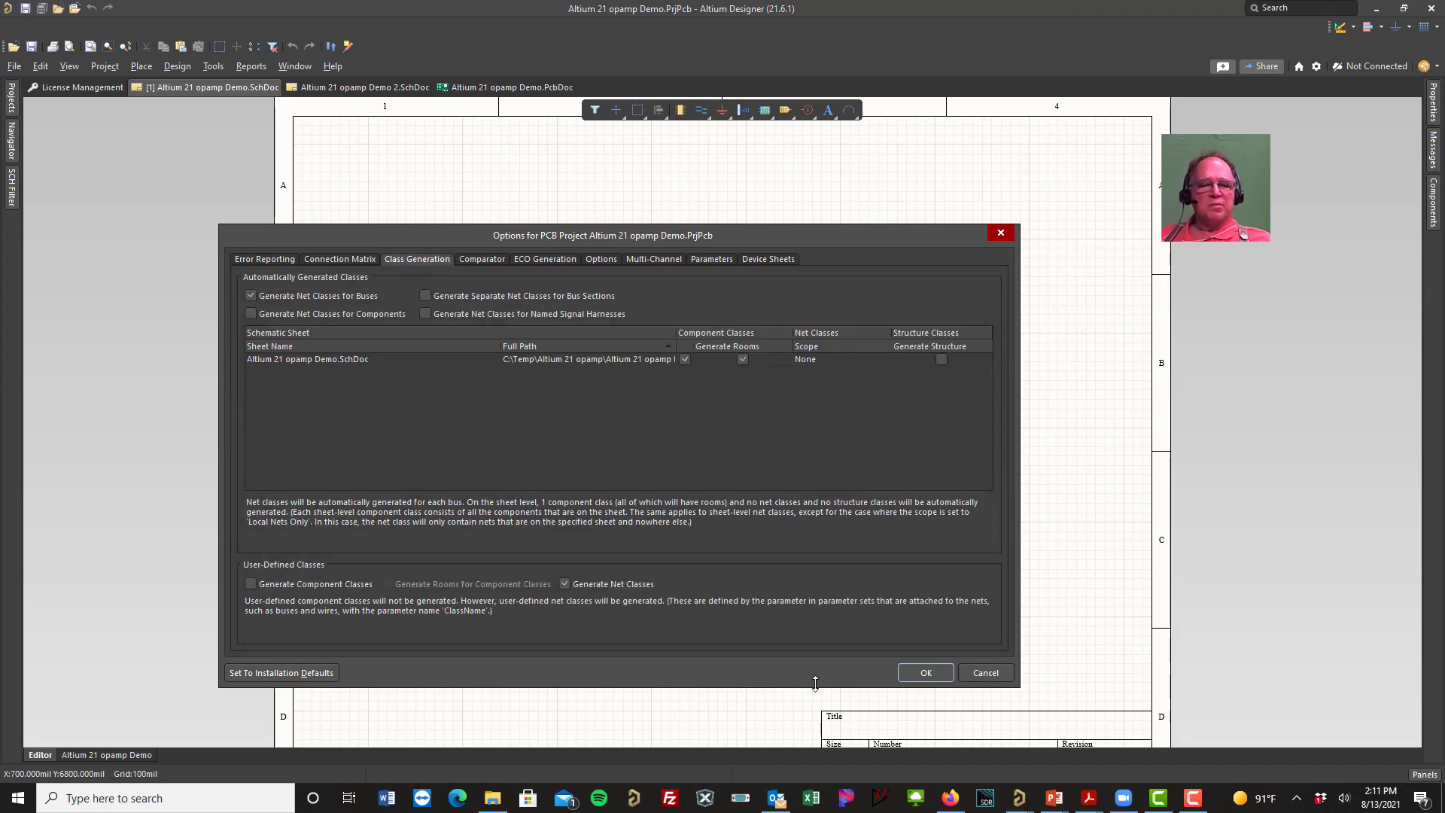
{"action": "left_click", "coordinate": [983, 673]}
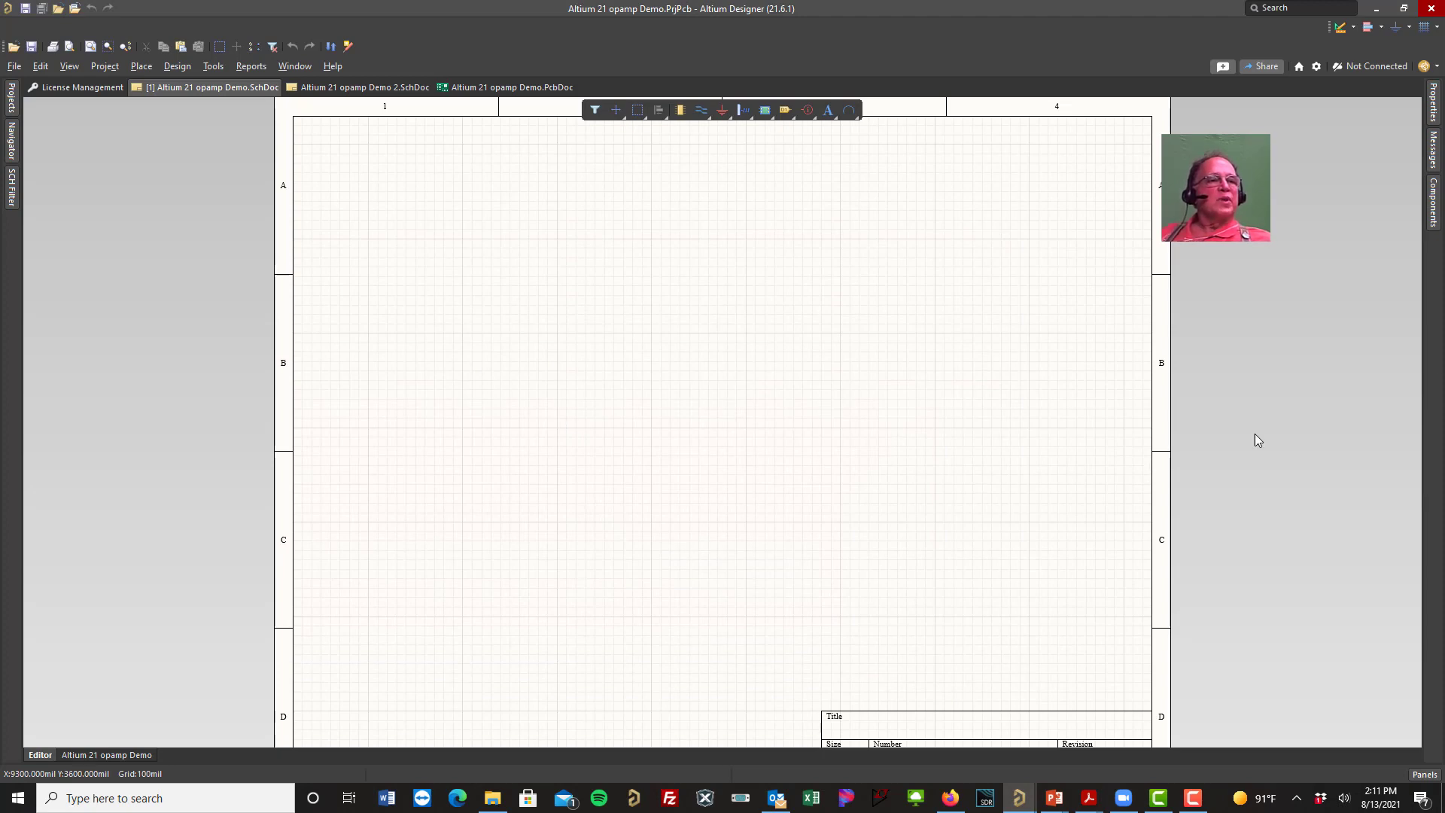
Step: Open the Components panel, undock it and attach it to the collapsed panels on the workspace's left edge
{"action": "left_click", "coordinate": [1437, 103]}
{"action": "left_click", "coordinate": [1435, 205]}
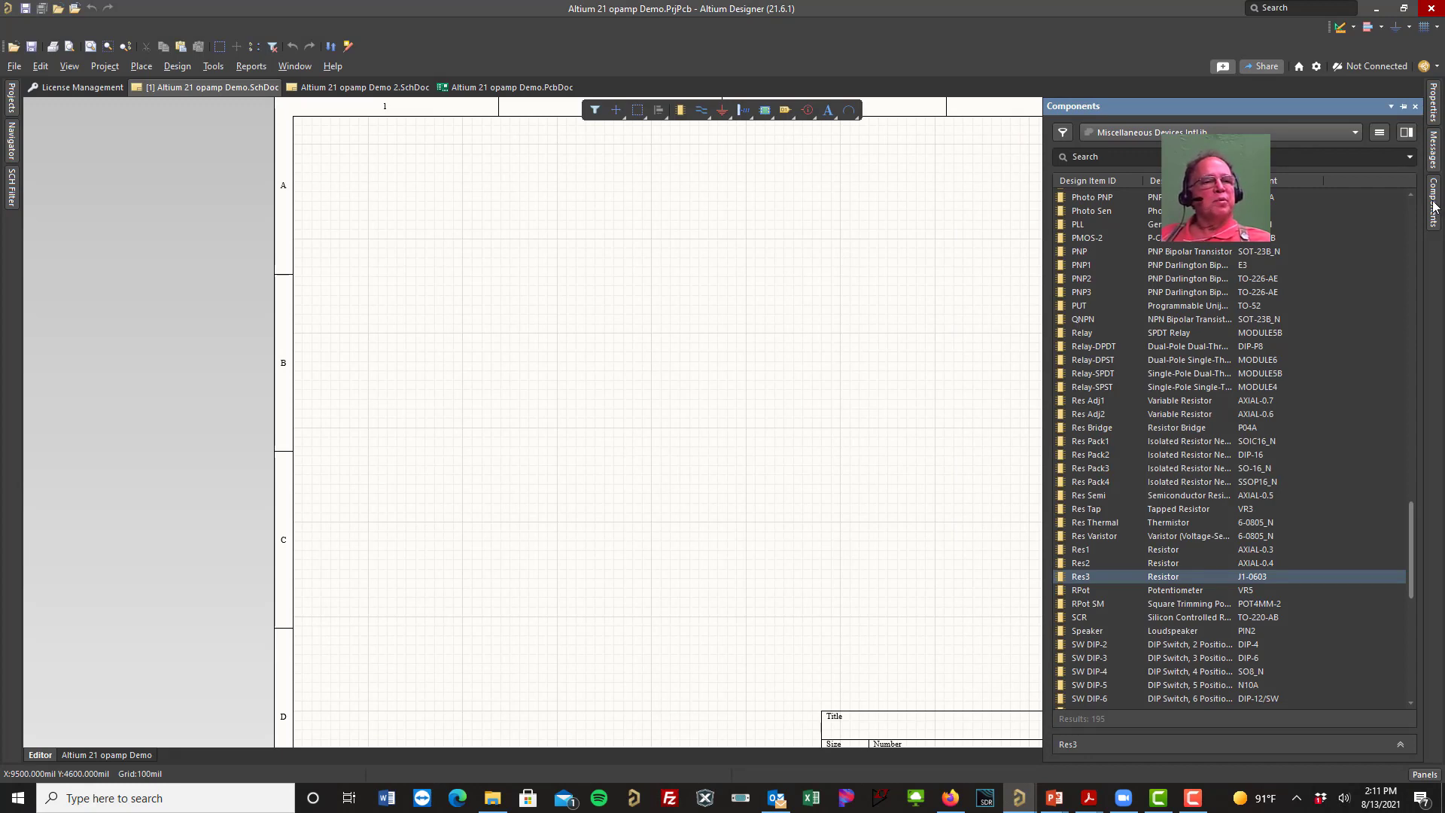
{"action": "left_click", "coordinate": [890, 310]}
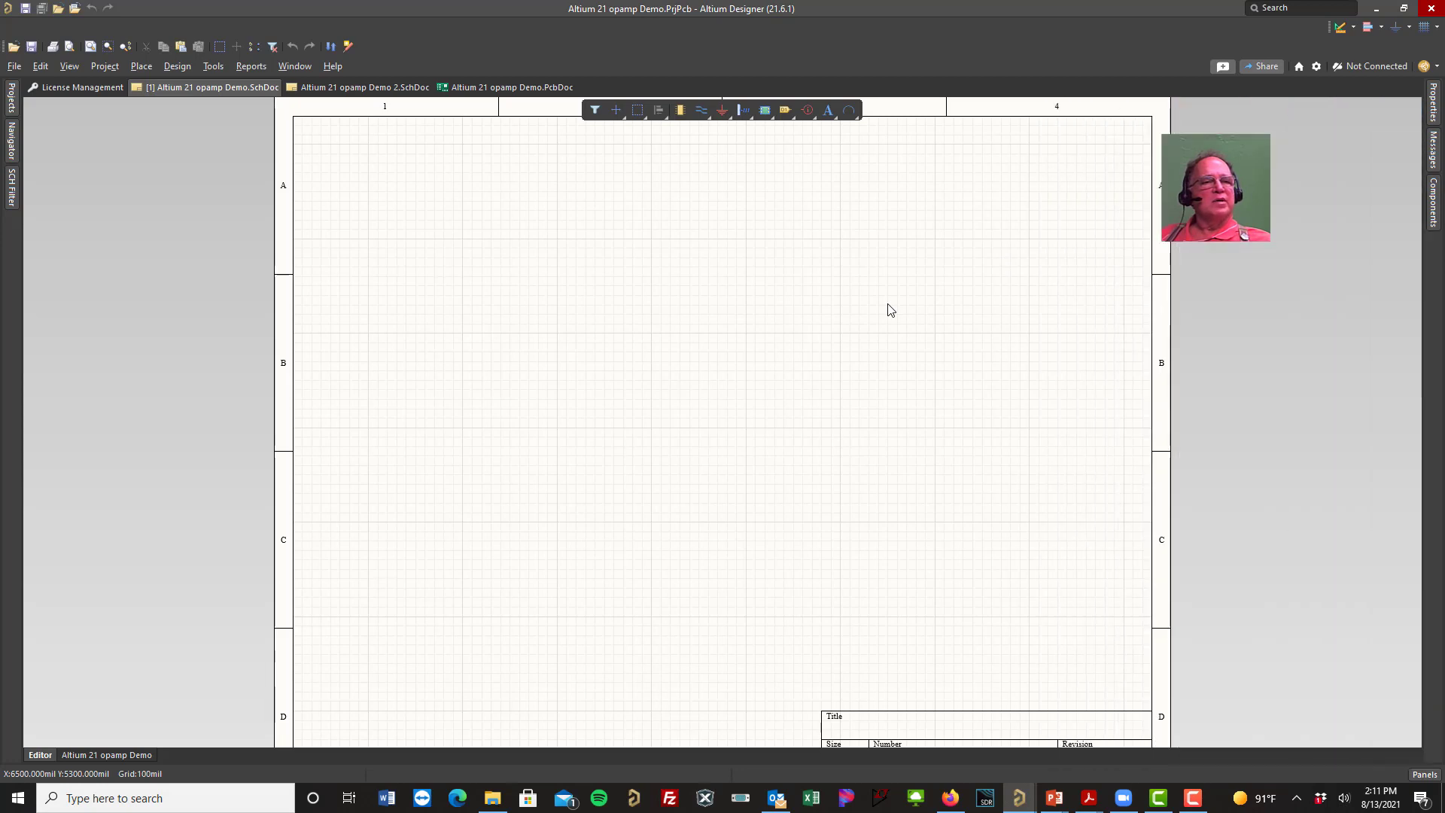
{"action": "left_click", "coordinate": [1434, 207]}
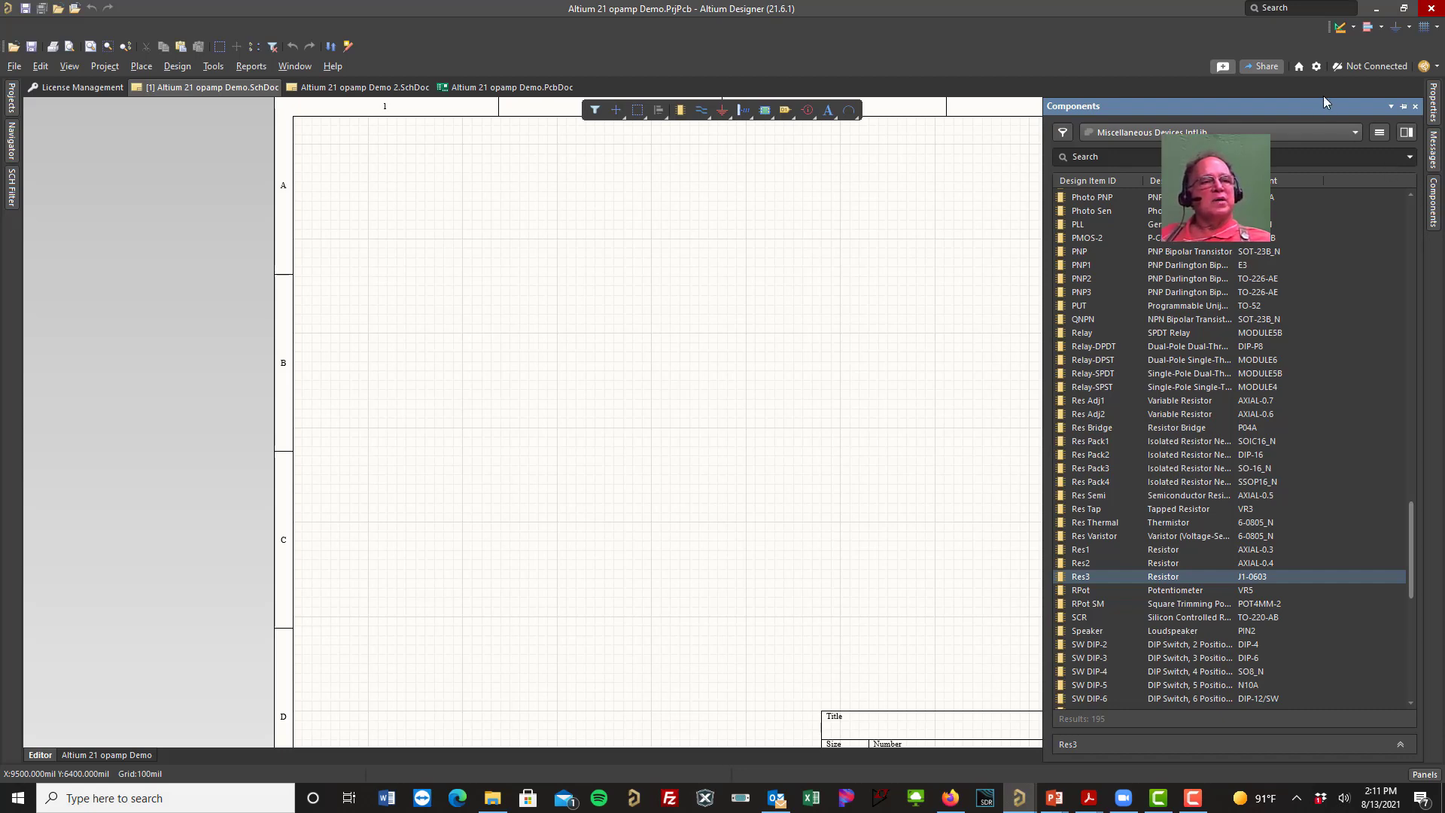
{"action": "left_click_drag", "start_coordinate": [1324, 106], "coordinate": [219, 170]}
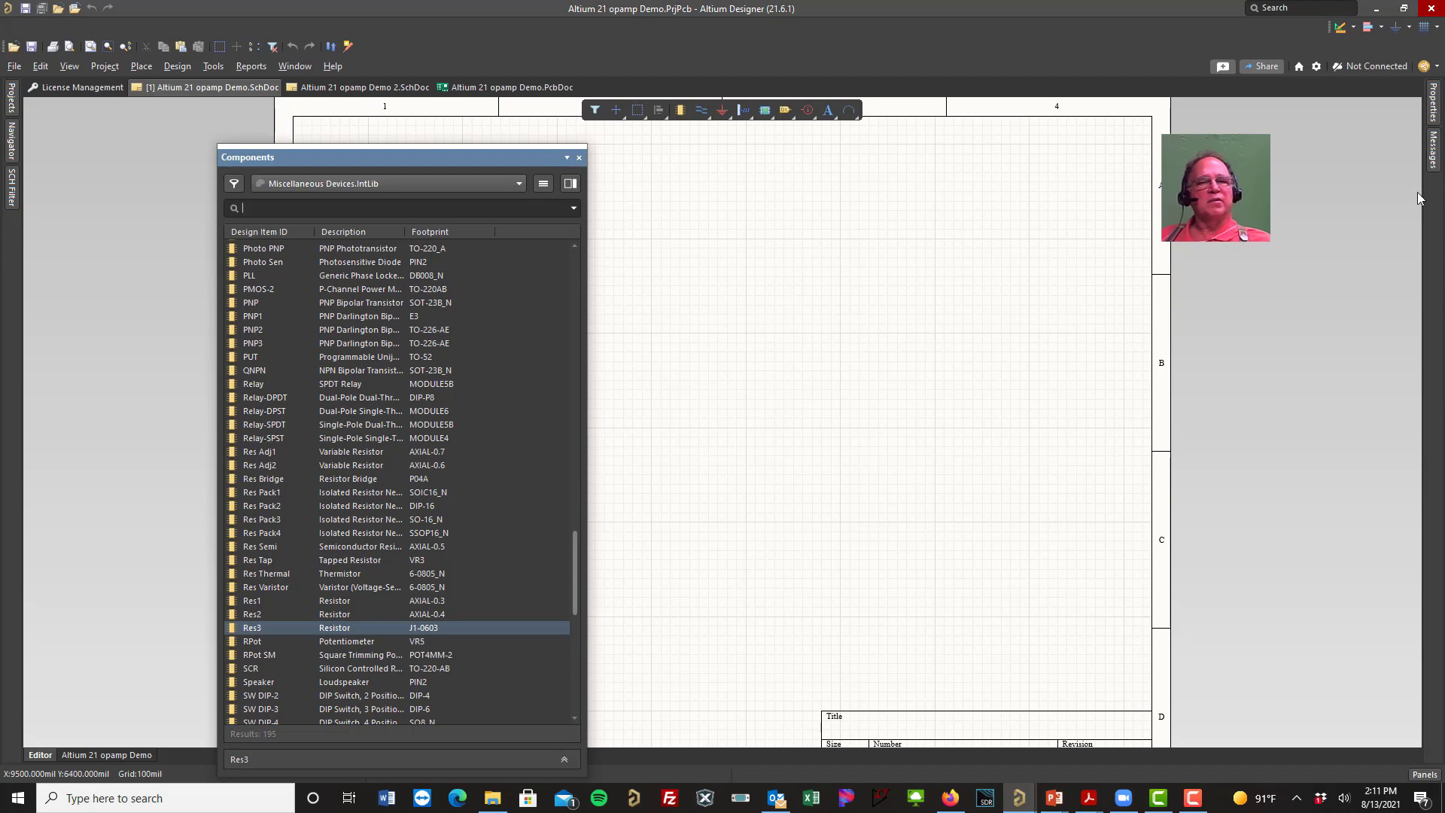
{"action": "left_click_drag", "start_coordinate": [415, 163], "coordinate": [18, 245]}
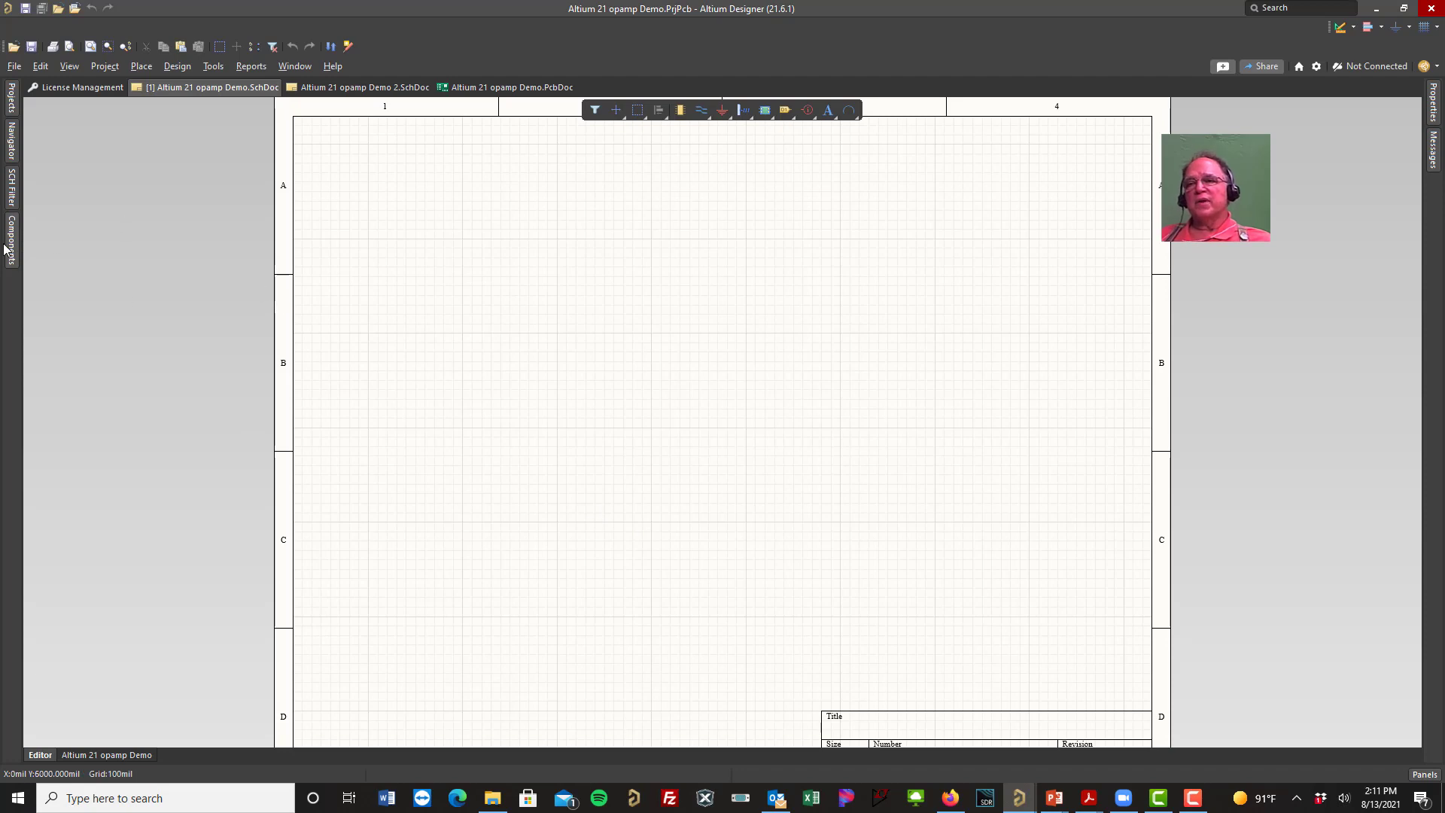
Step: Detach the Components panel from the left edge so it floats over the schematic, and close it
{"action": "mouse_move", "coordinate": [14, 241]}
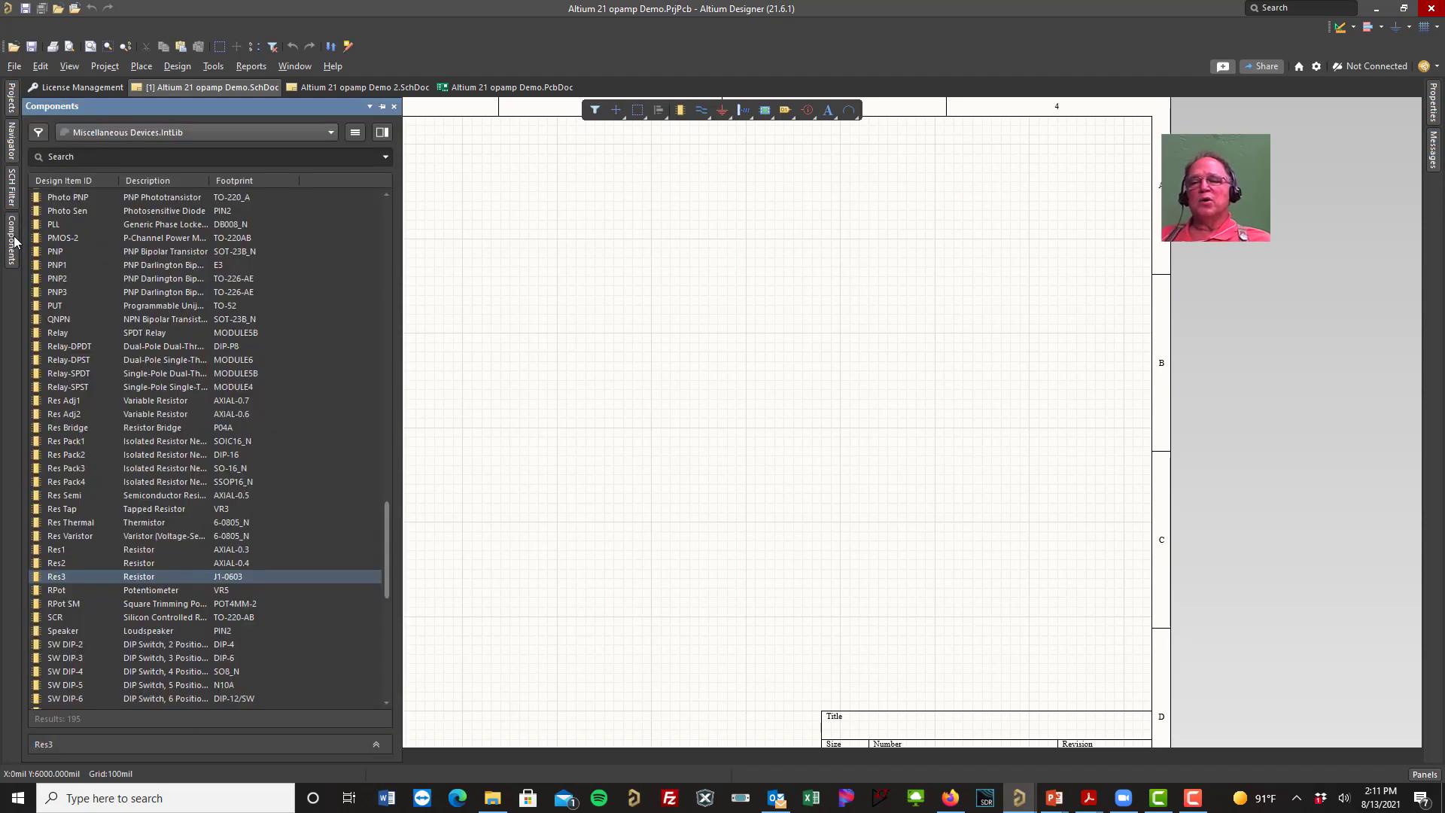
{"action": "left_click_drag", "start_coordinate": [142, 106], "coordinate": [760, 248]}
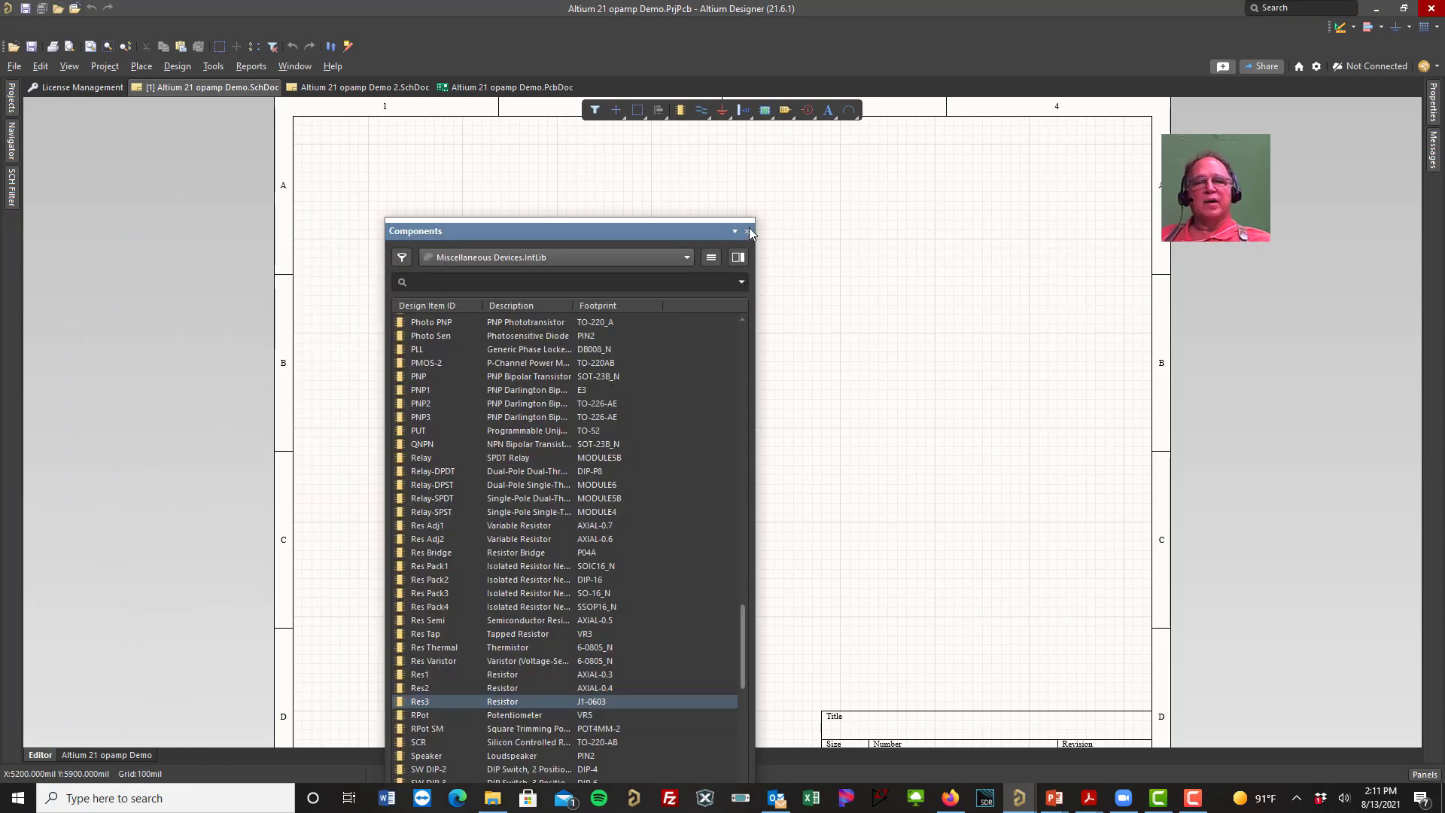
{"action": "left_click", "coordinate": [747, 231]}
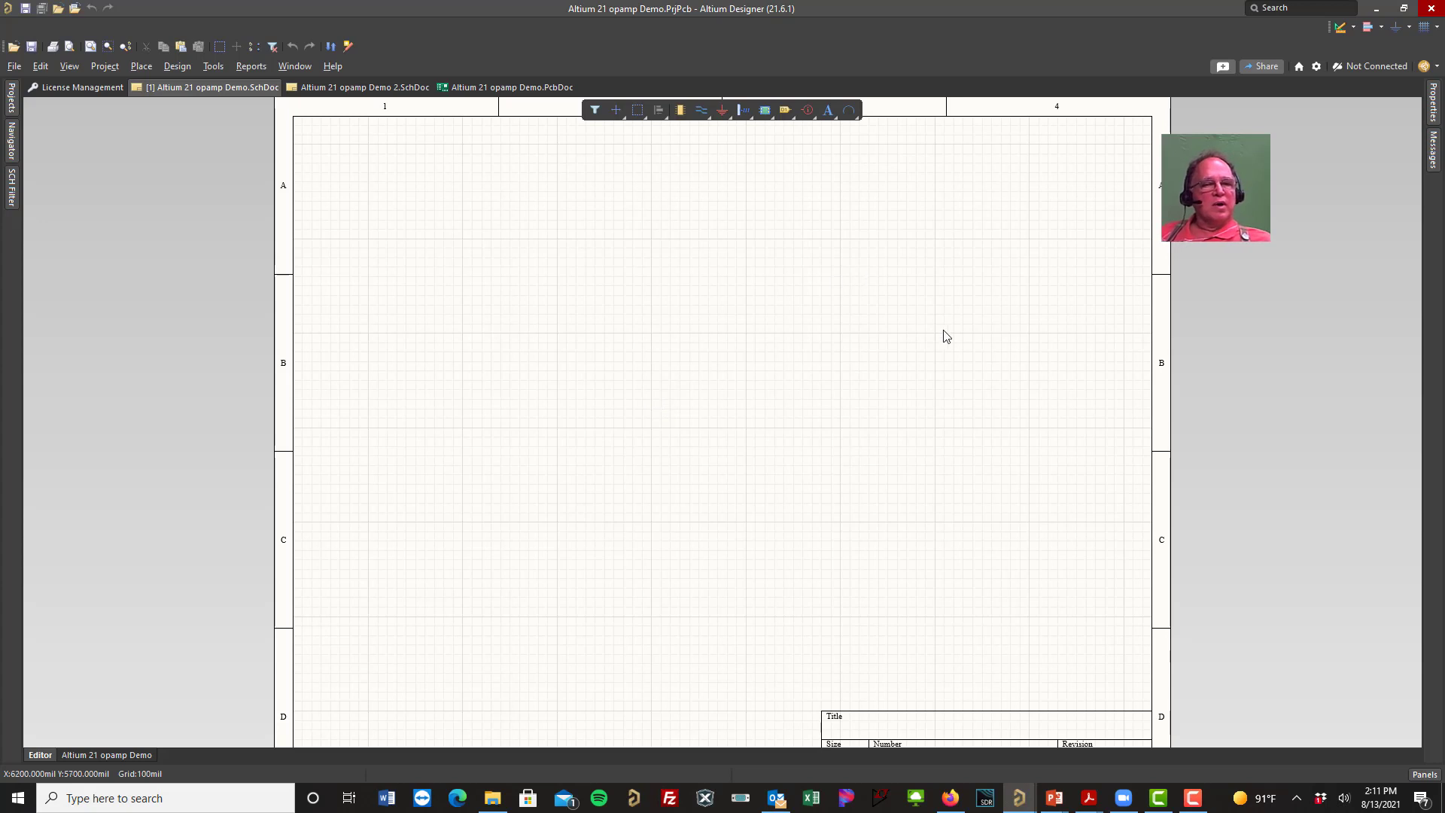
Step: Restore the closed Components panel, dock it on the workspace's right edge and pin it open
{"action": "left_click", "coordinate": [1420, 776]}
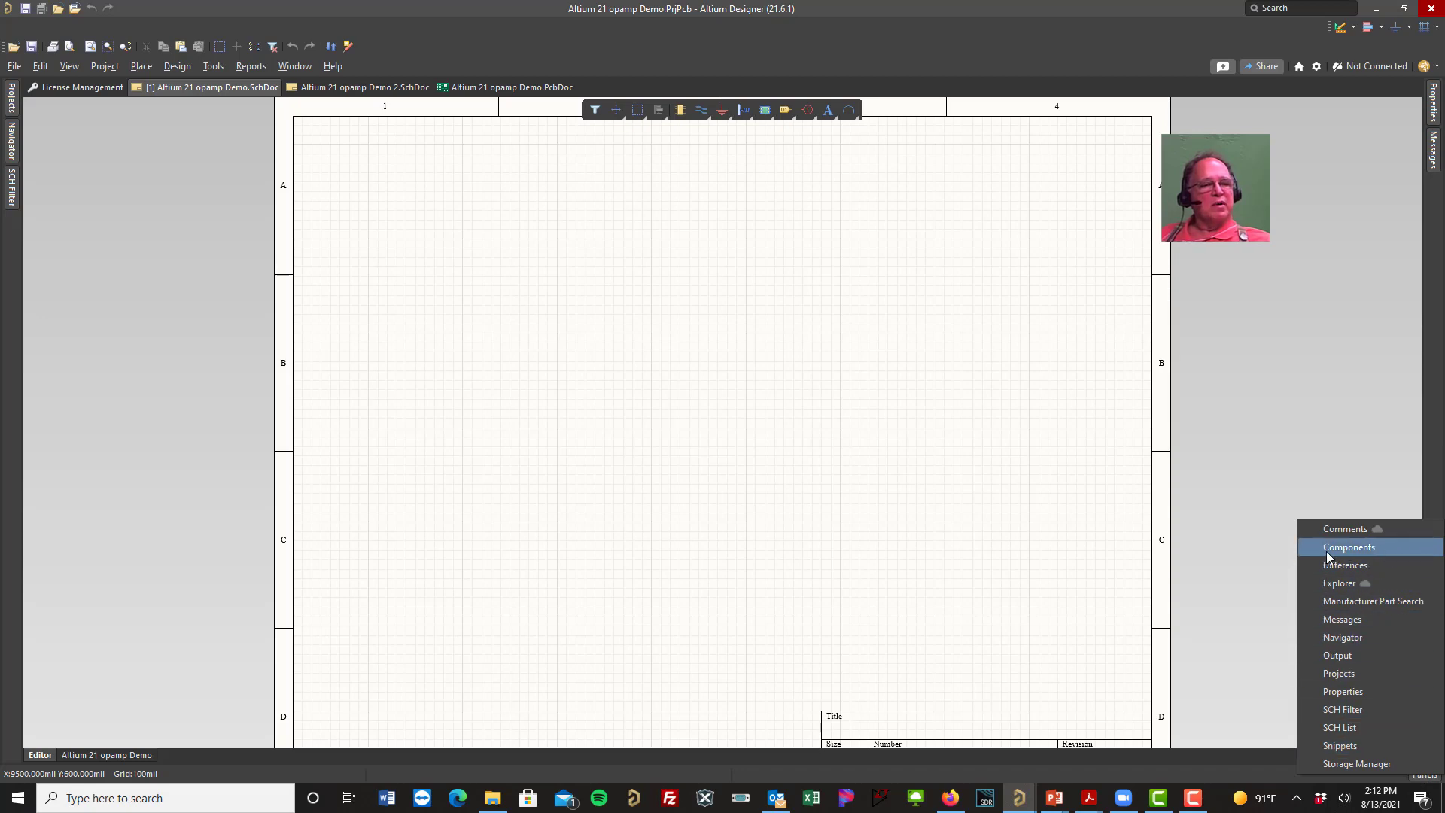
{"action": "left_click", "coordinate": [1351, 547]}
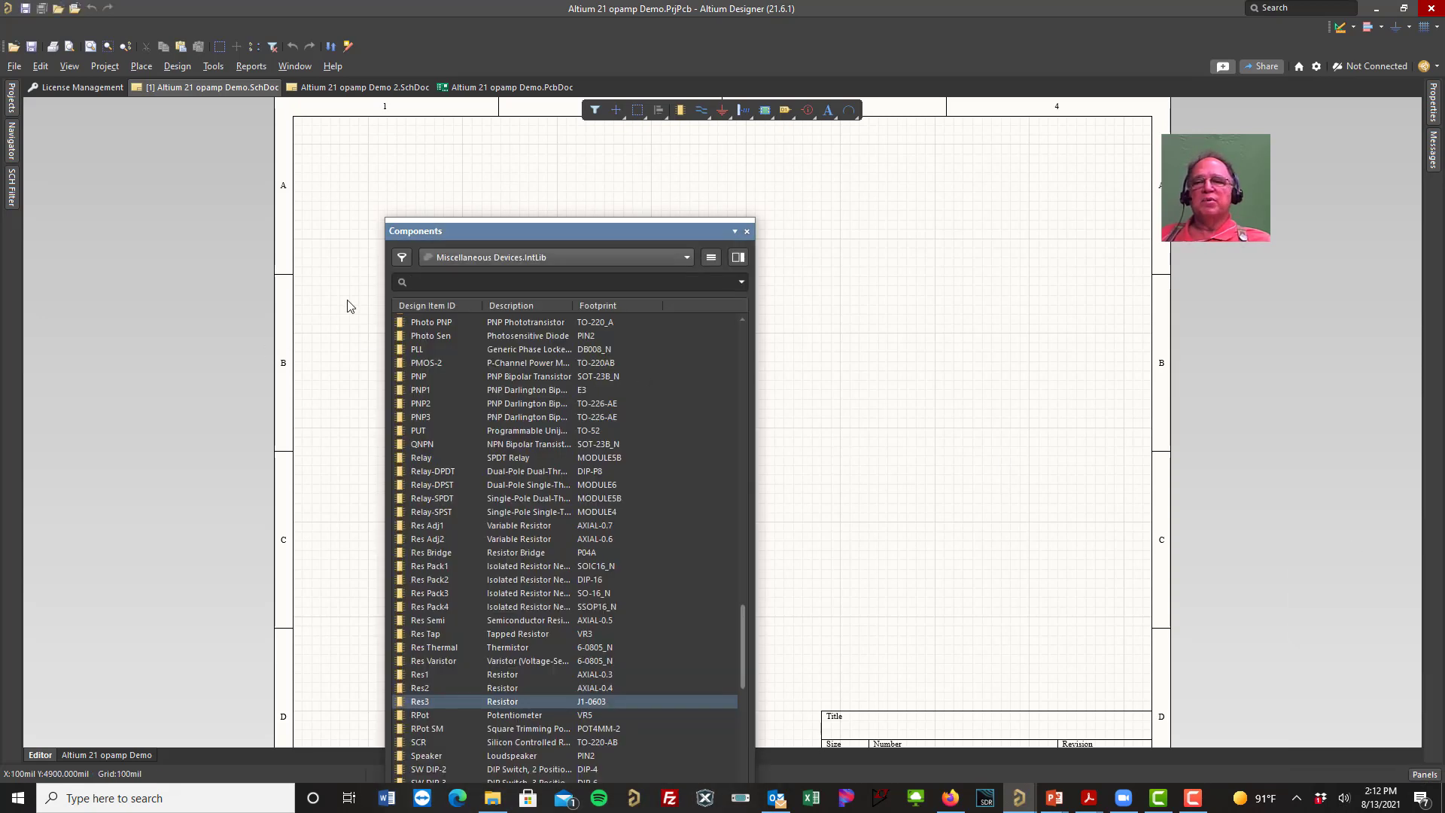
{"action": "left_click_drag", "start_coordinate": [495, 230], "coordinate": [1437, 192]}
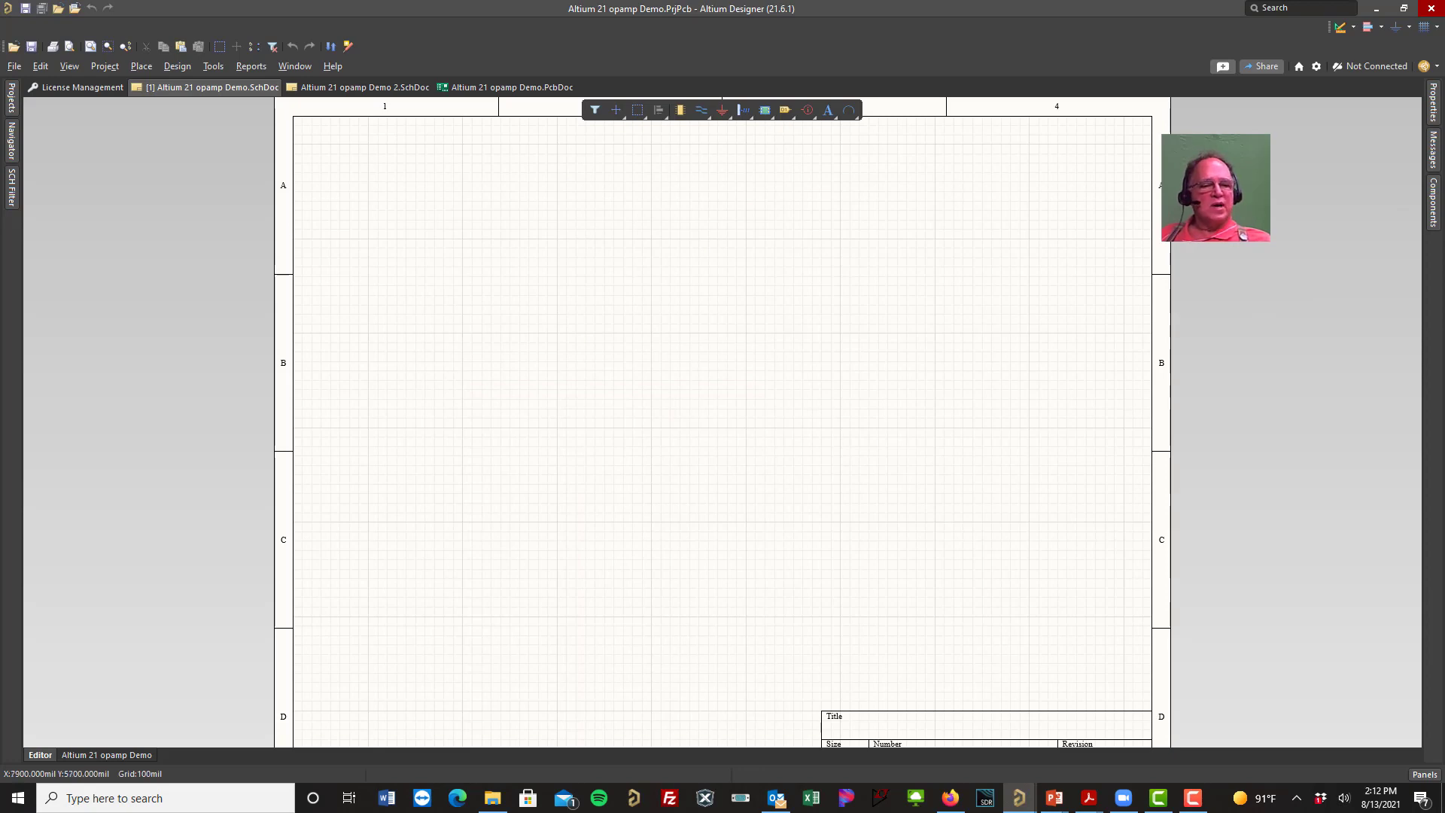
{"action": "left_click", "coordinate": [1433, 225]}
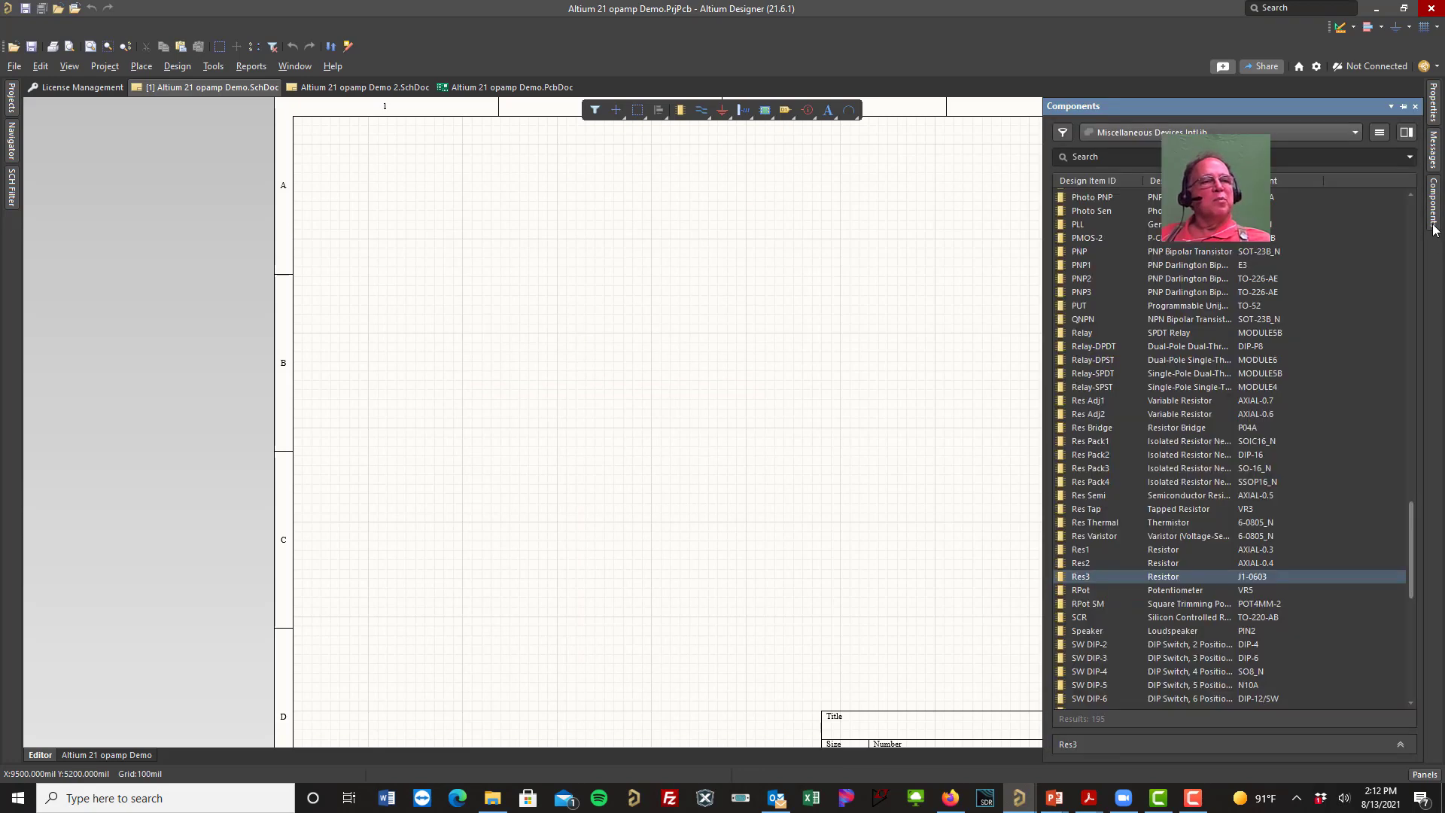
{"action": "left_click", "coordinate": [1404, 108]}
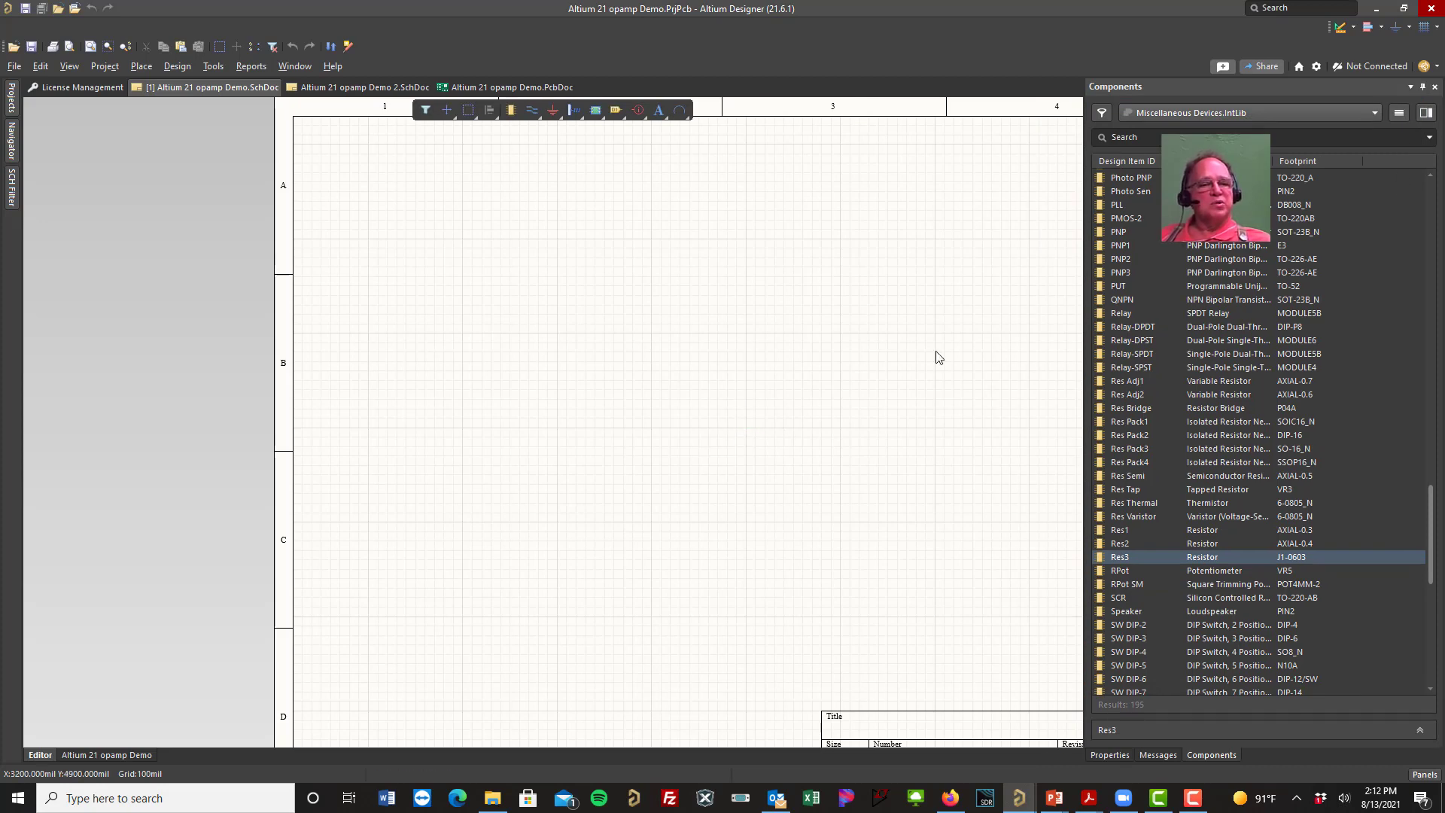
Step: Pick the Op Amp from Miscellaneous Devices.IntLib for placement and rotate it through a full turn over the schematic
{"action": "scroll", "coordinate": [1112, 450], "scroll_direction": "up", "scroll_amount": 9}
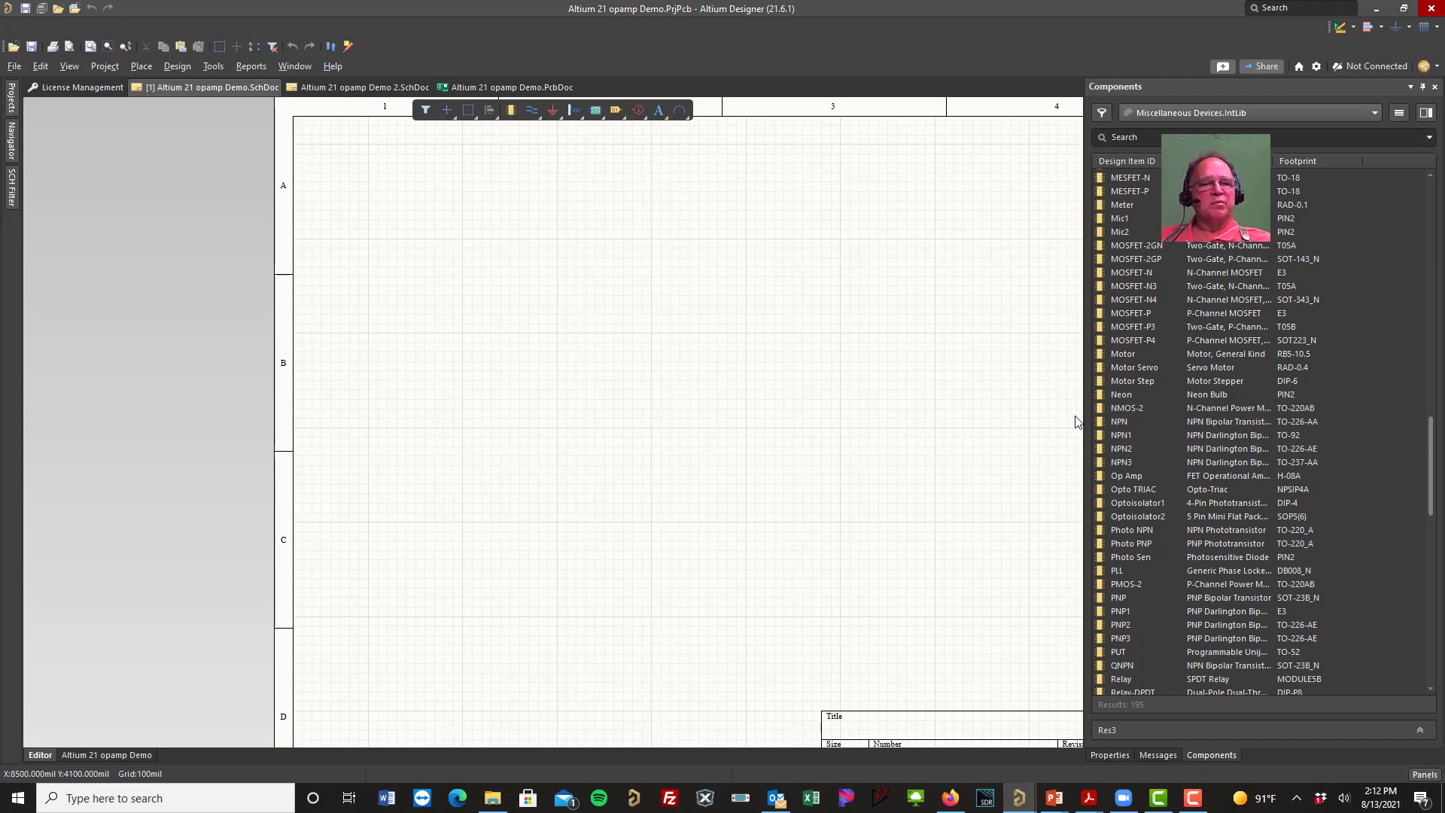
{"action": "left_click", "coordinate": [1126, 474]}
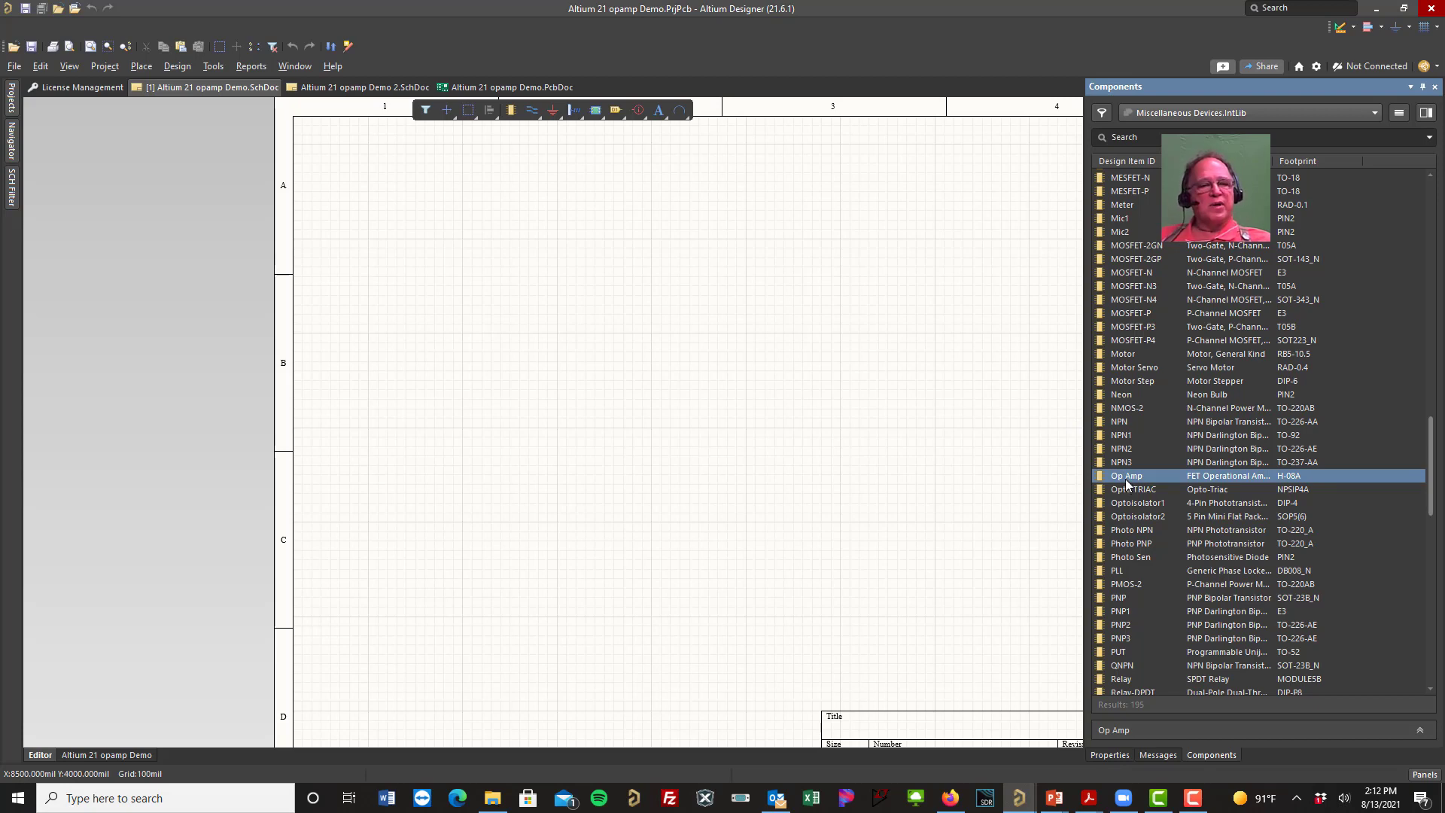
{"action": "double_click", "coordinate": [1125, 477]}
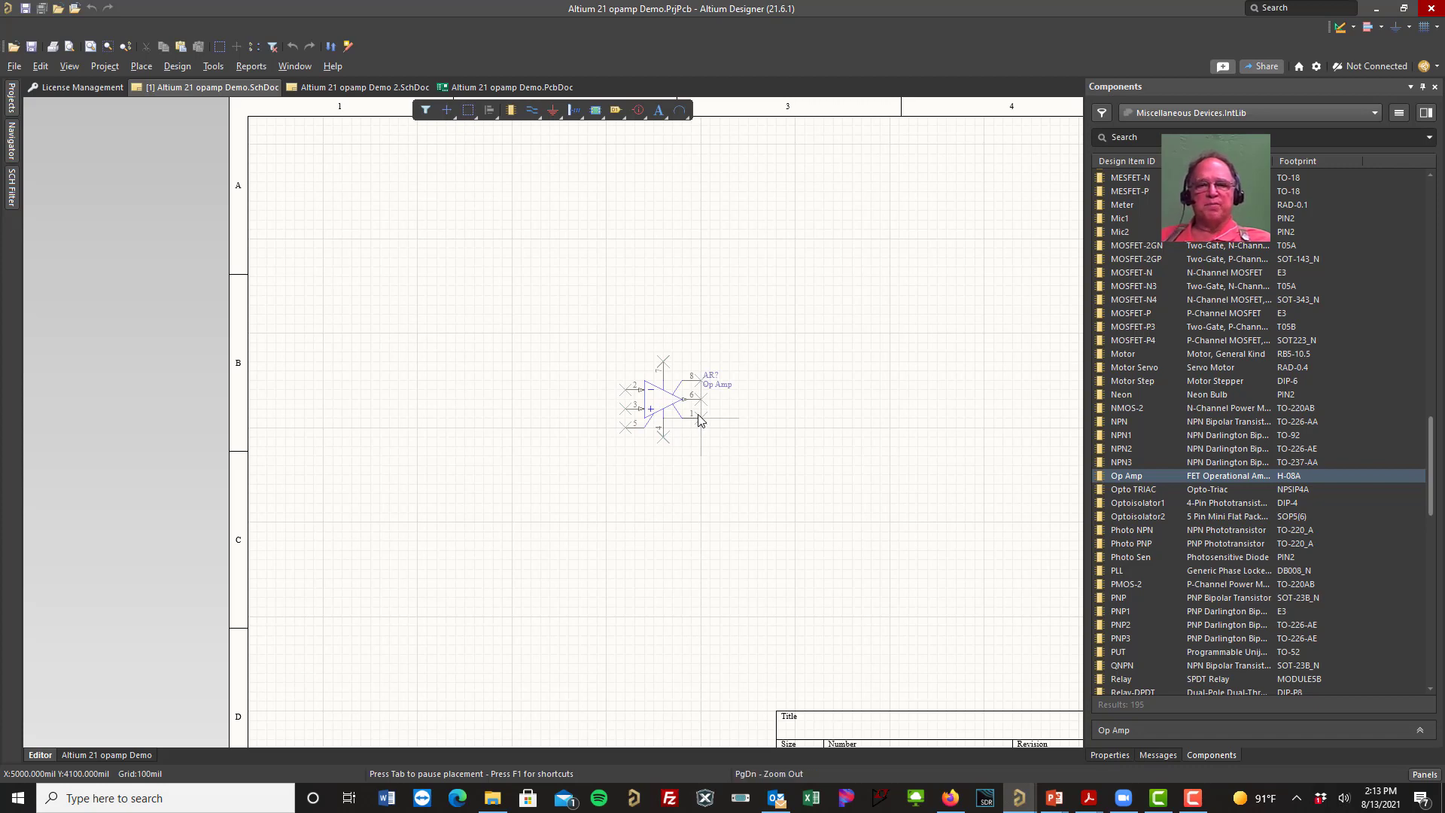
{"action": "key", "text": "space"}
{"action": "key", "text": "space"}
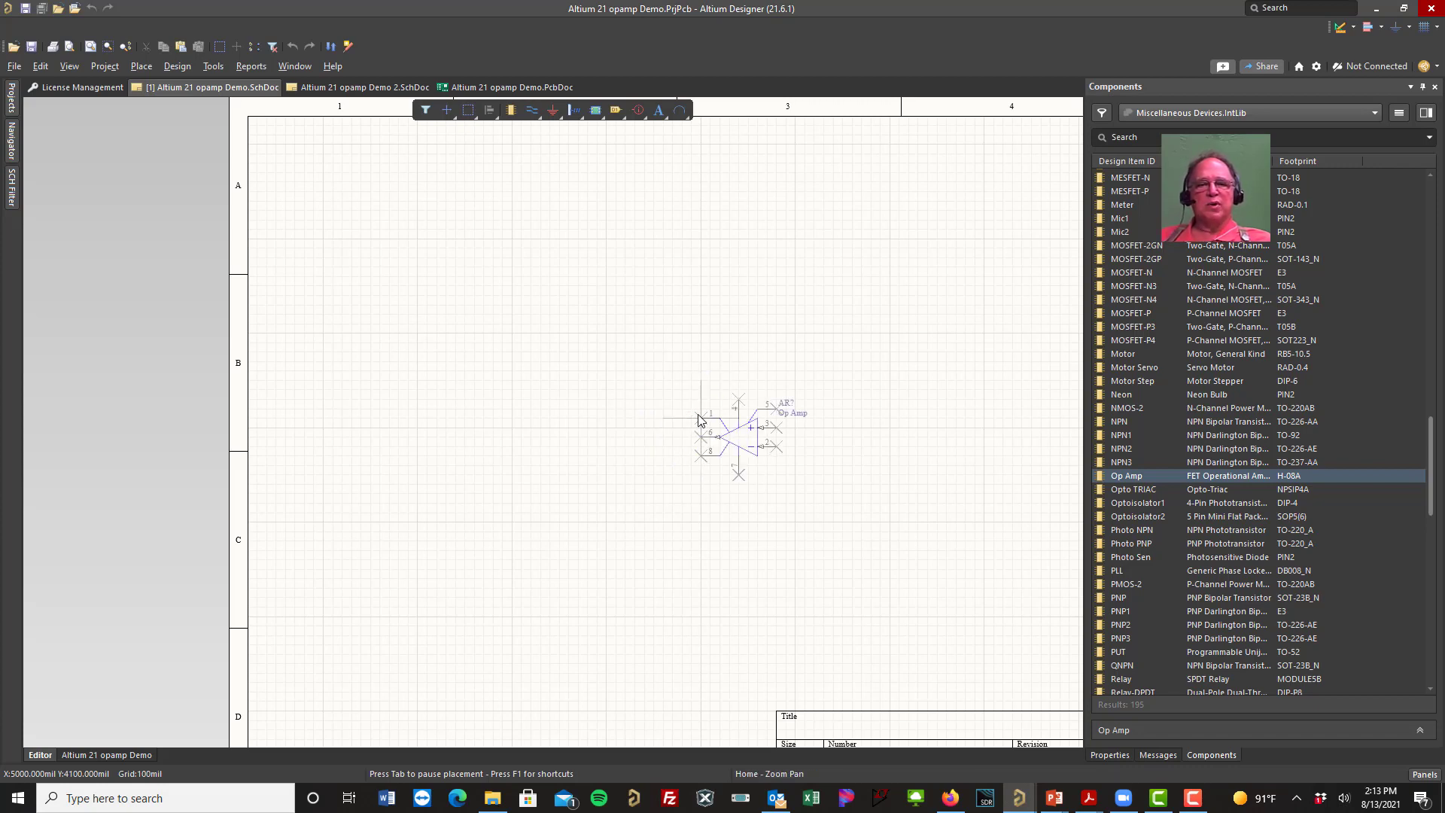
{"action": "key", "text": "space"}
{"action": "key", "text": "space"}
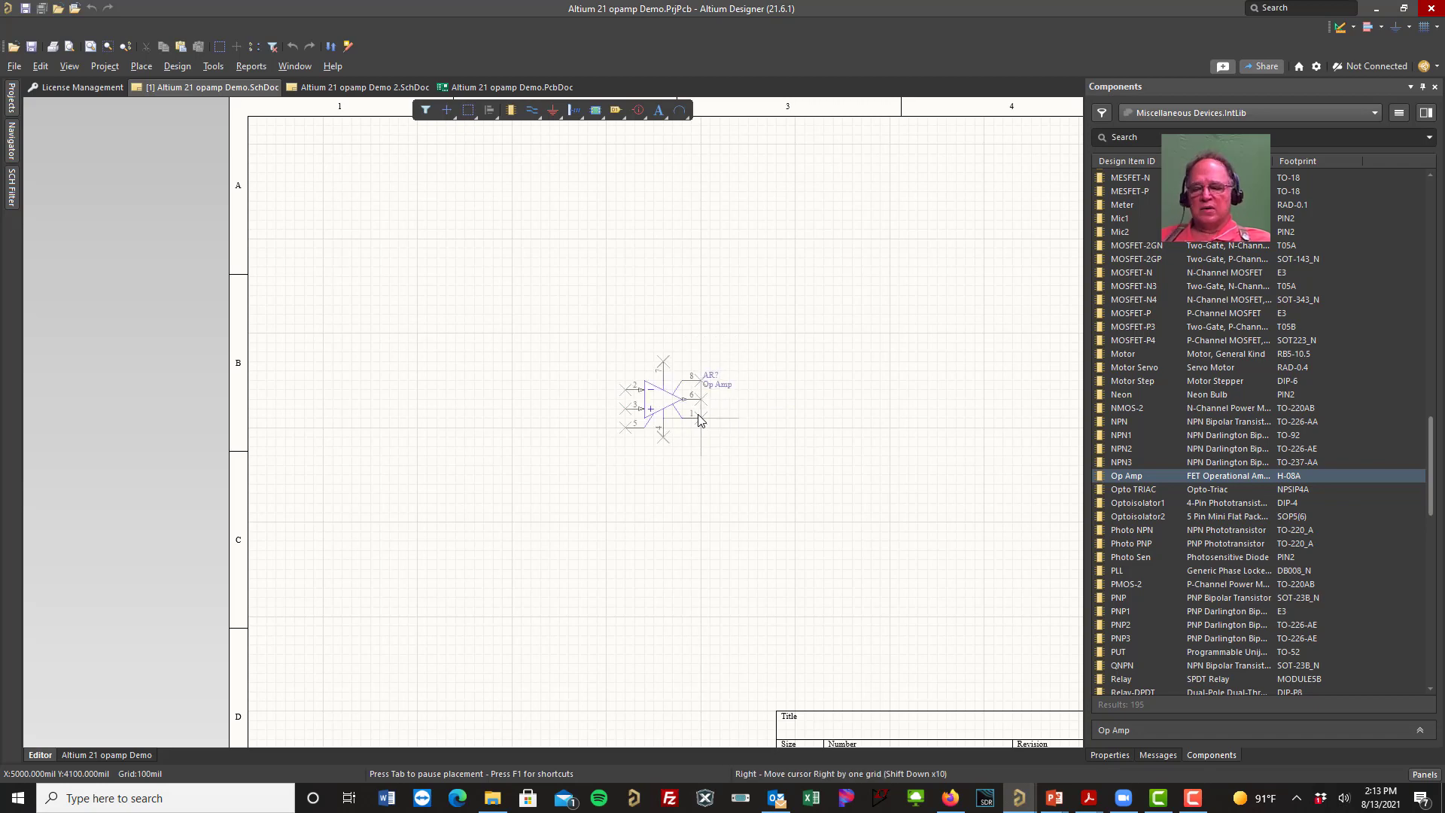
Step: Mirror the unplaced op amp horizontally and rotate it 180° so its + input is above the − input
{"action": "key", "text": "x"}
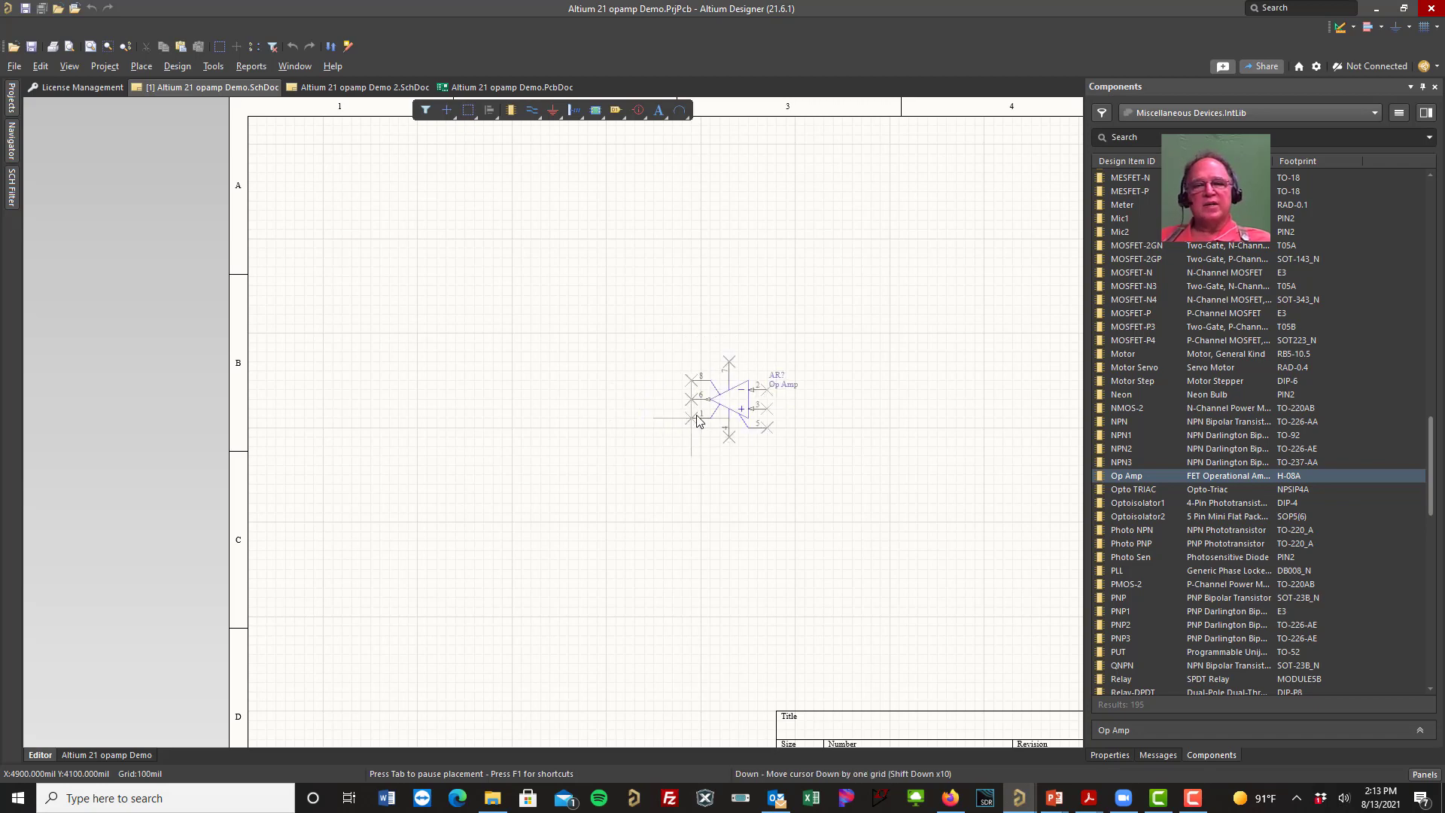
{"action": "key", "text": "x"}
{"action": "key", "text": "x"}
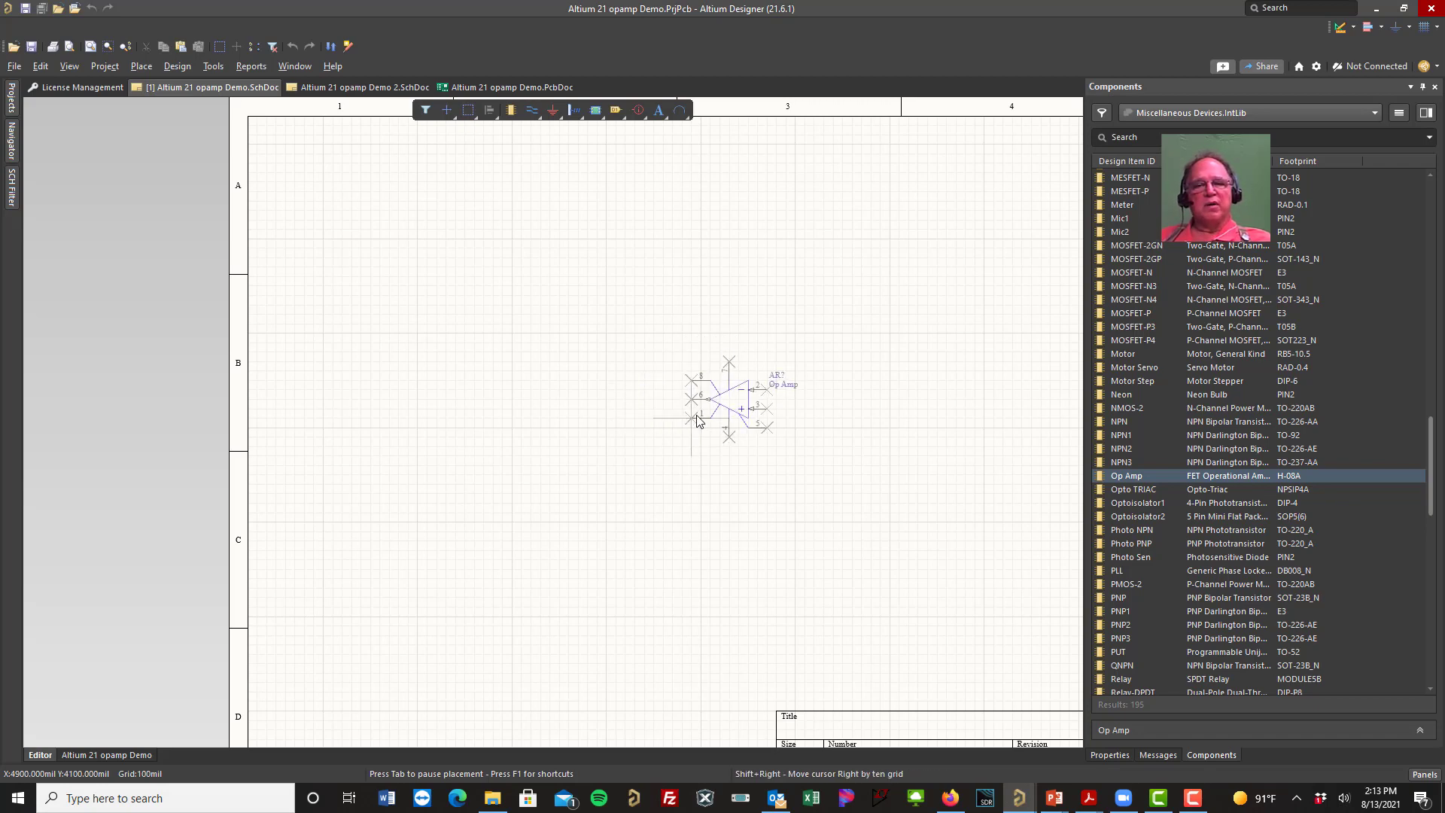
{"action": "key", "text": "x"}
{"action": "key", "text": "x"}
{"action": "key", "text": "space"}
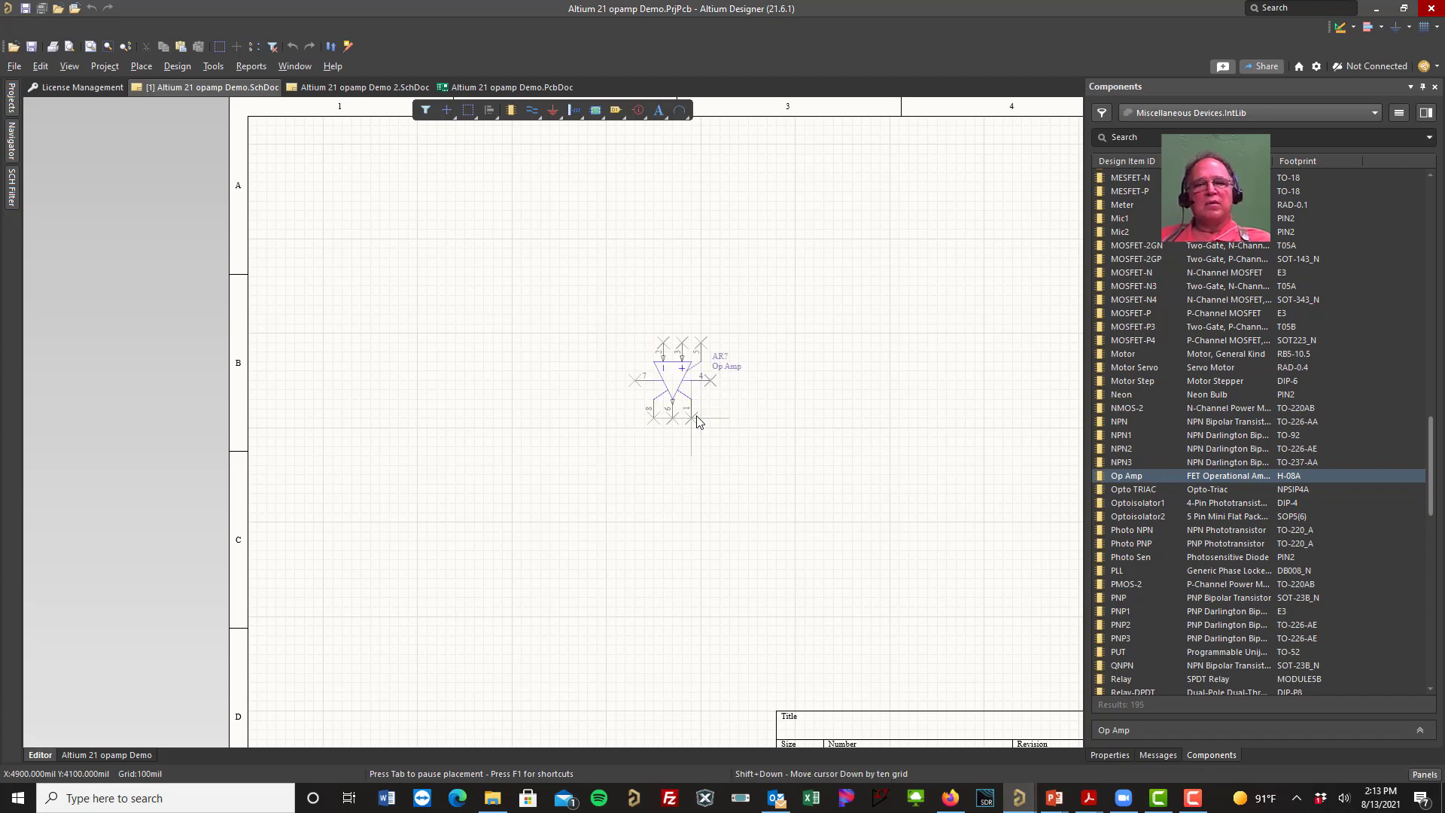
{"action": "key", "text": "space"}
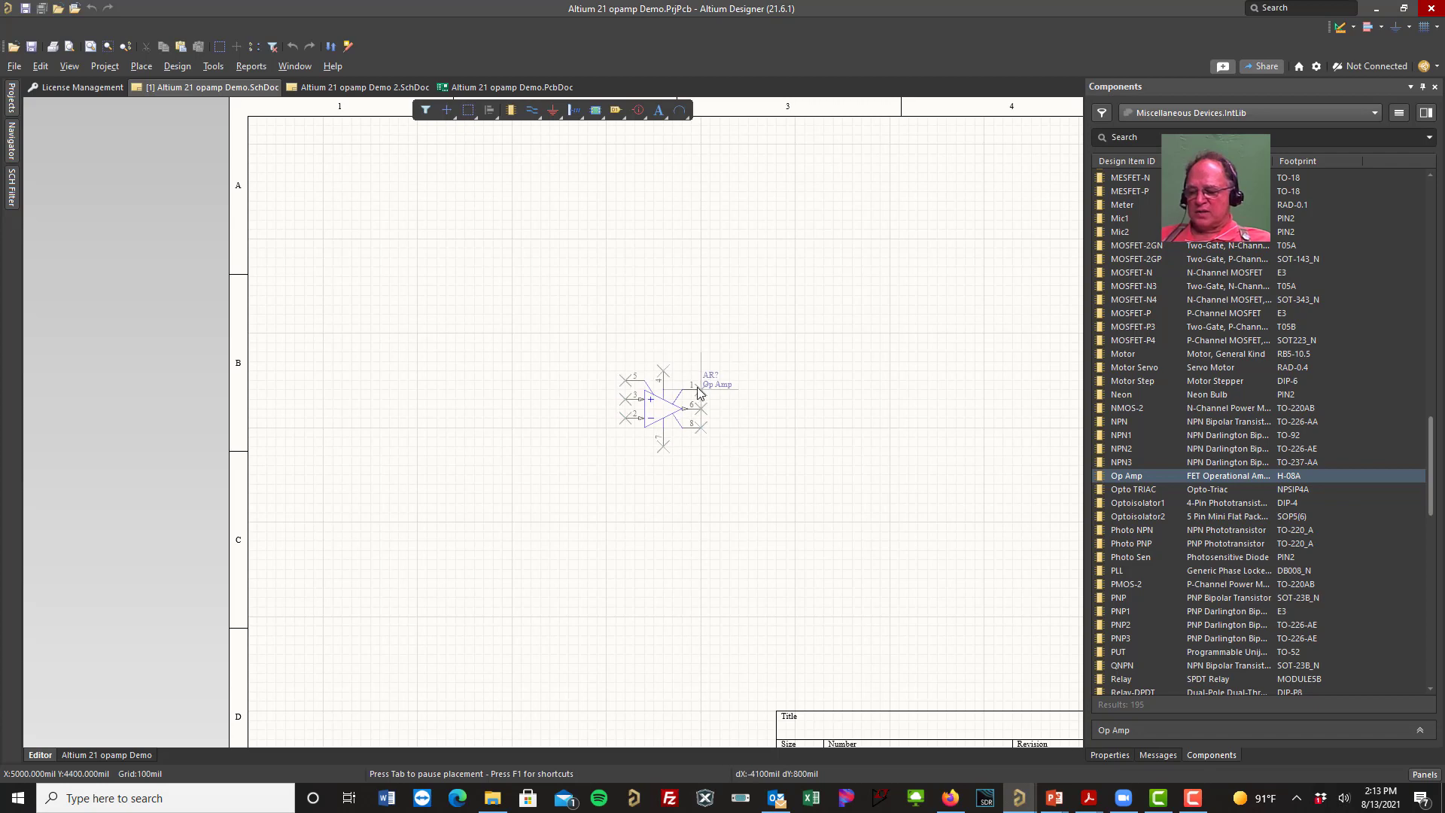
Step: Mirror and rotate the unplaced op amp, flipping it vertically until its − input is above the + input
{"action": "key", "text": "x"}
{"action": "key", "text": "space"}
{"action": "key", "text": "space"}
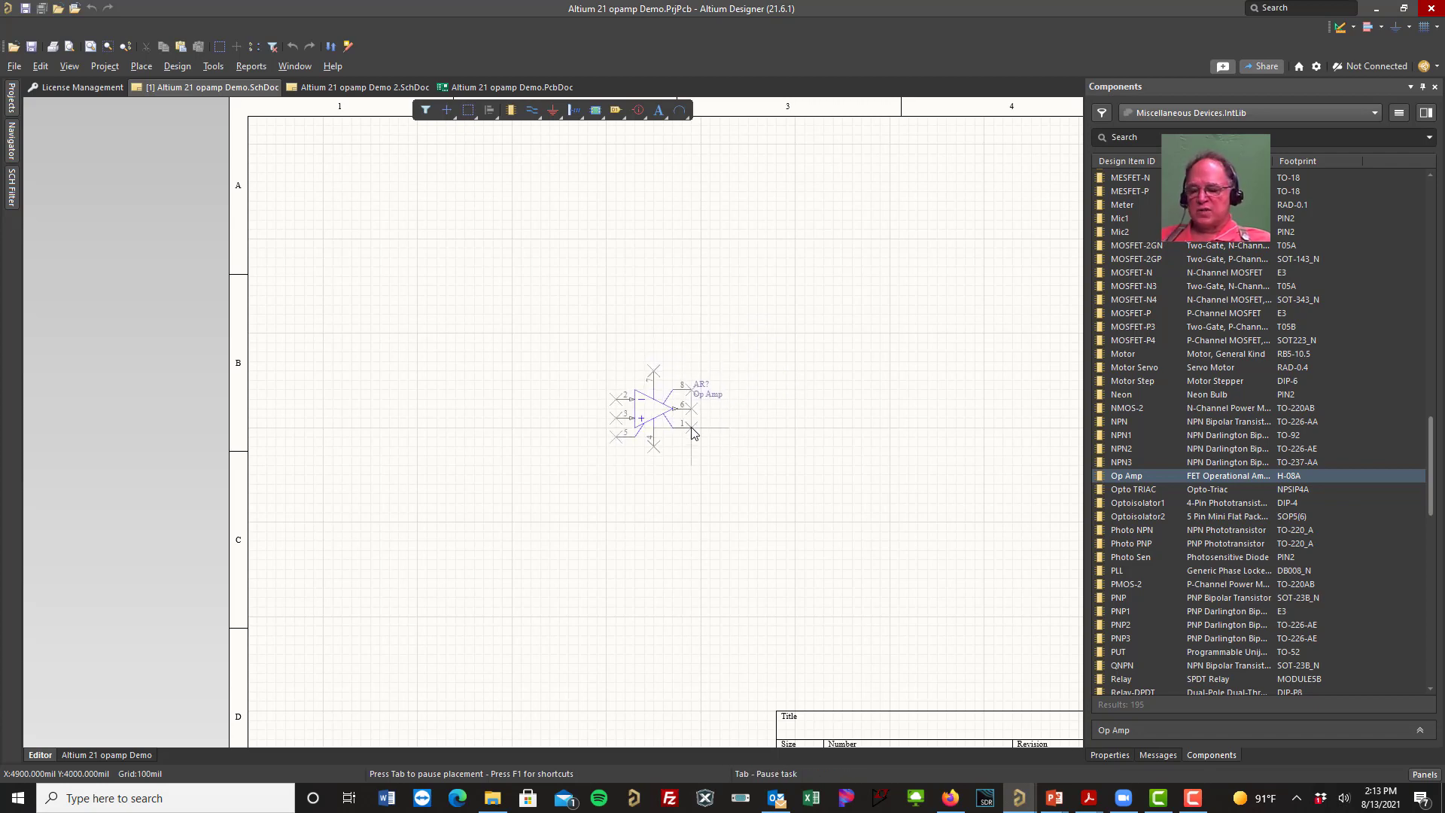
{"action": "key", "text": "y"}
{"action": "key", "text": "Page_Down"}
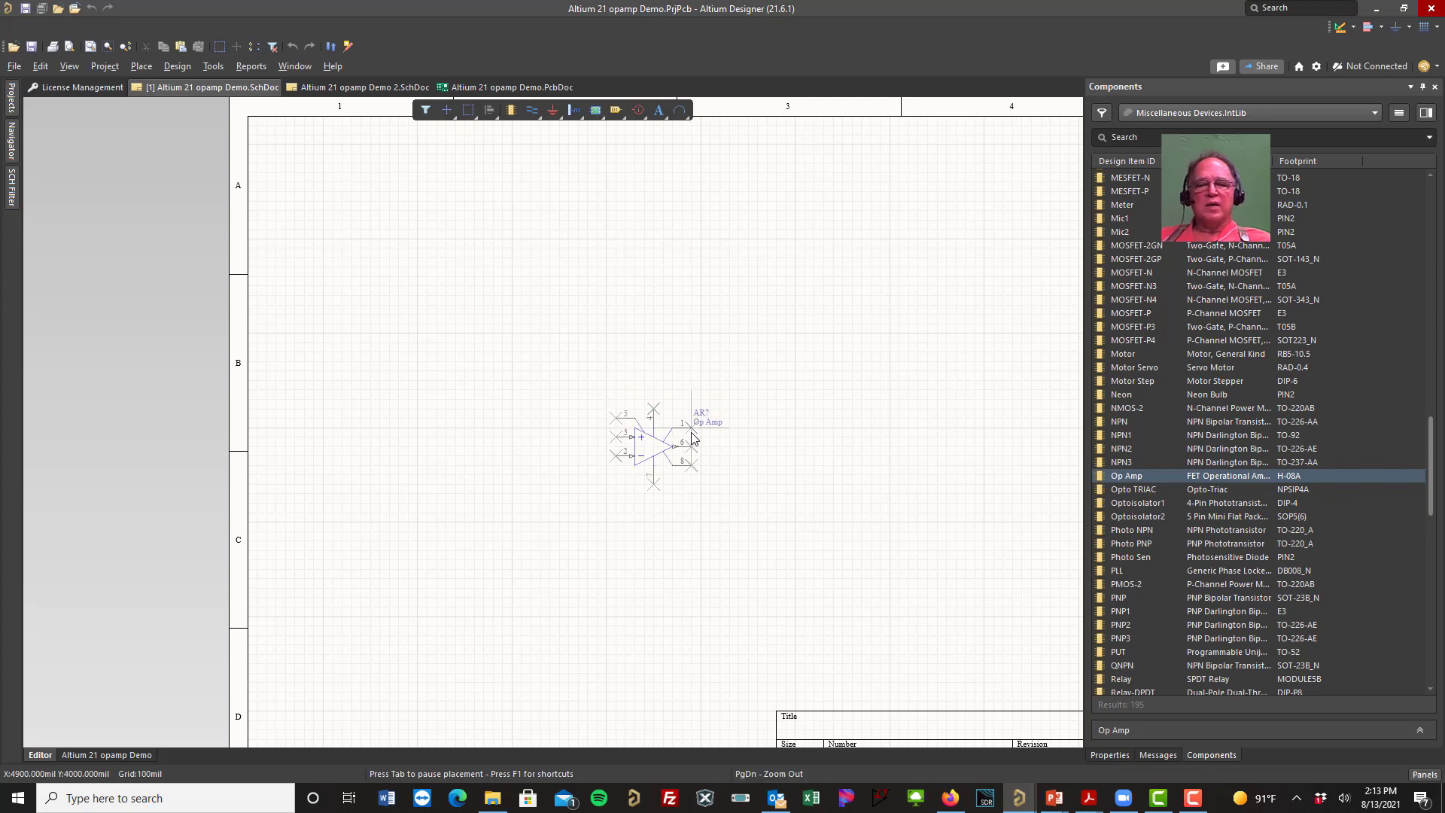
{"action": "key", "text": "y"}
{"action": "key", "text": "y"}
{"action": "key", "text": "y"}
{"action": "key", "text": "y"}
{"action": "key", "text": "y"}
{"action": "key", "text": "y"}
{"action": "key", "text": "y"}
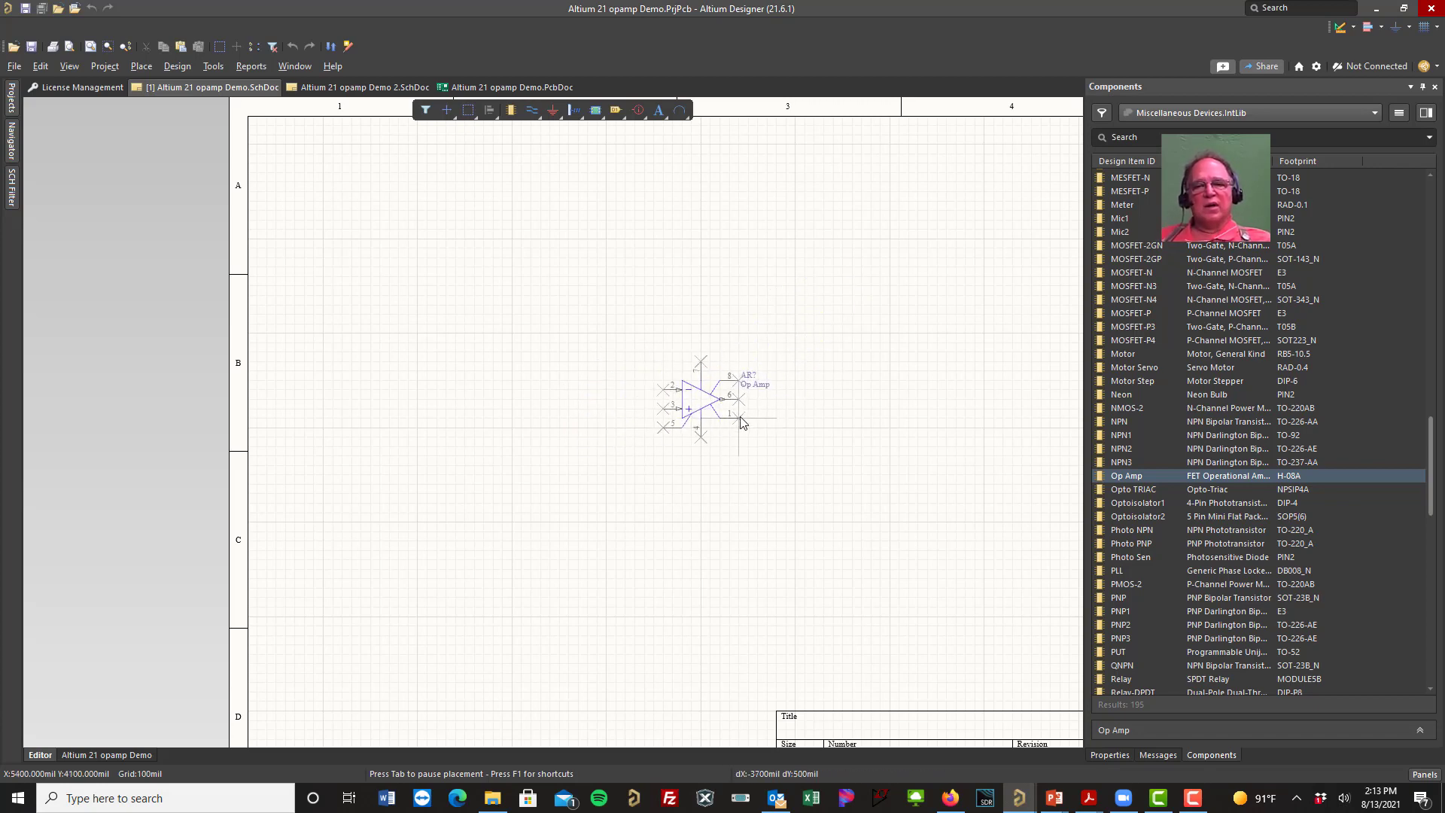
Step: Place a single op amp near the middle of the schematic sheet, end placement and deselect it
{"action": "left_click", "coordinate": [705, 452]}
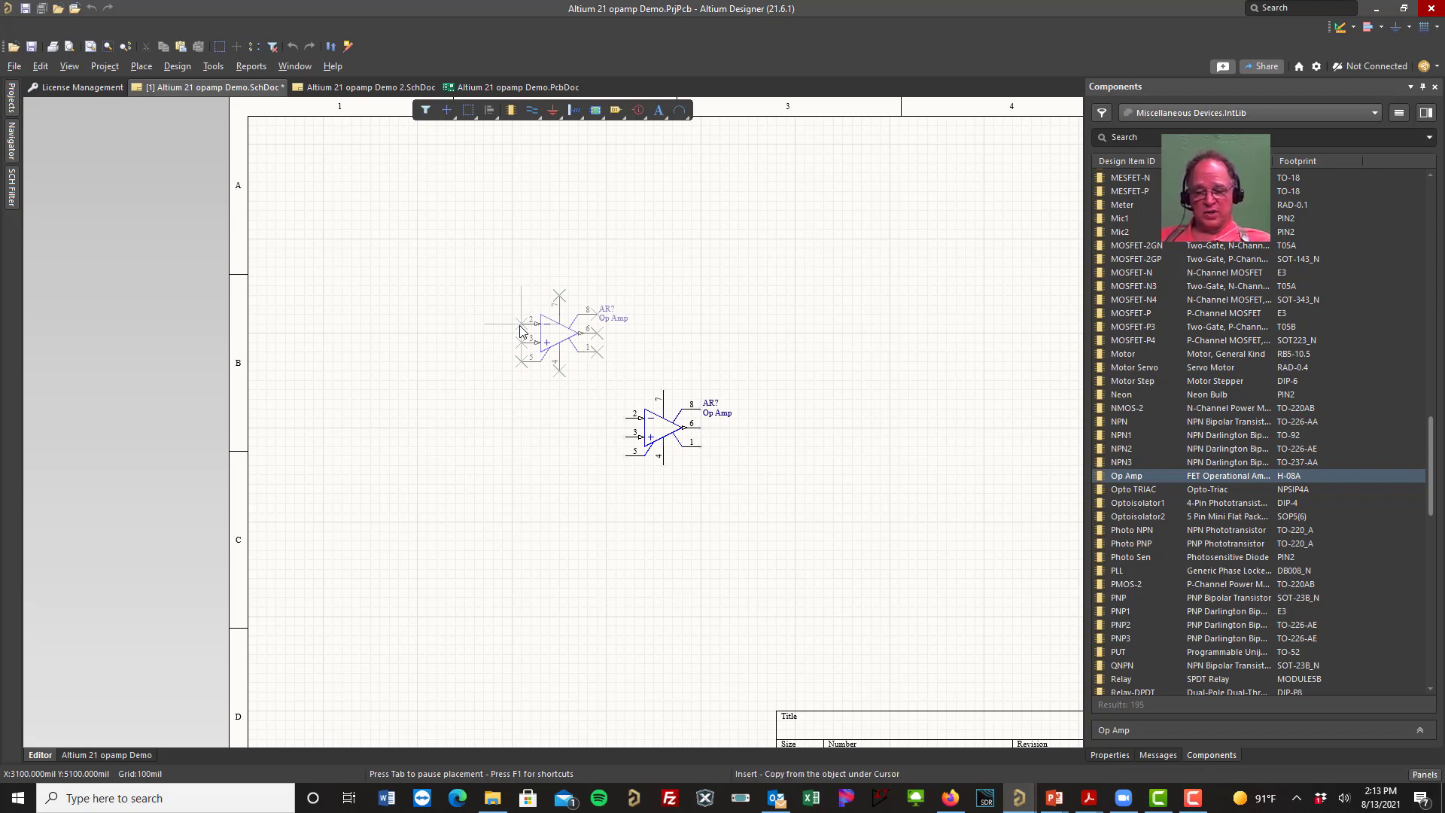
{"action": "key", "text": "Escape"}
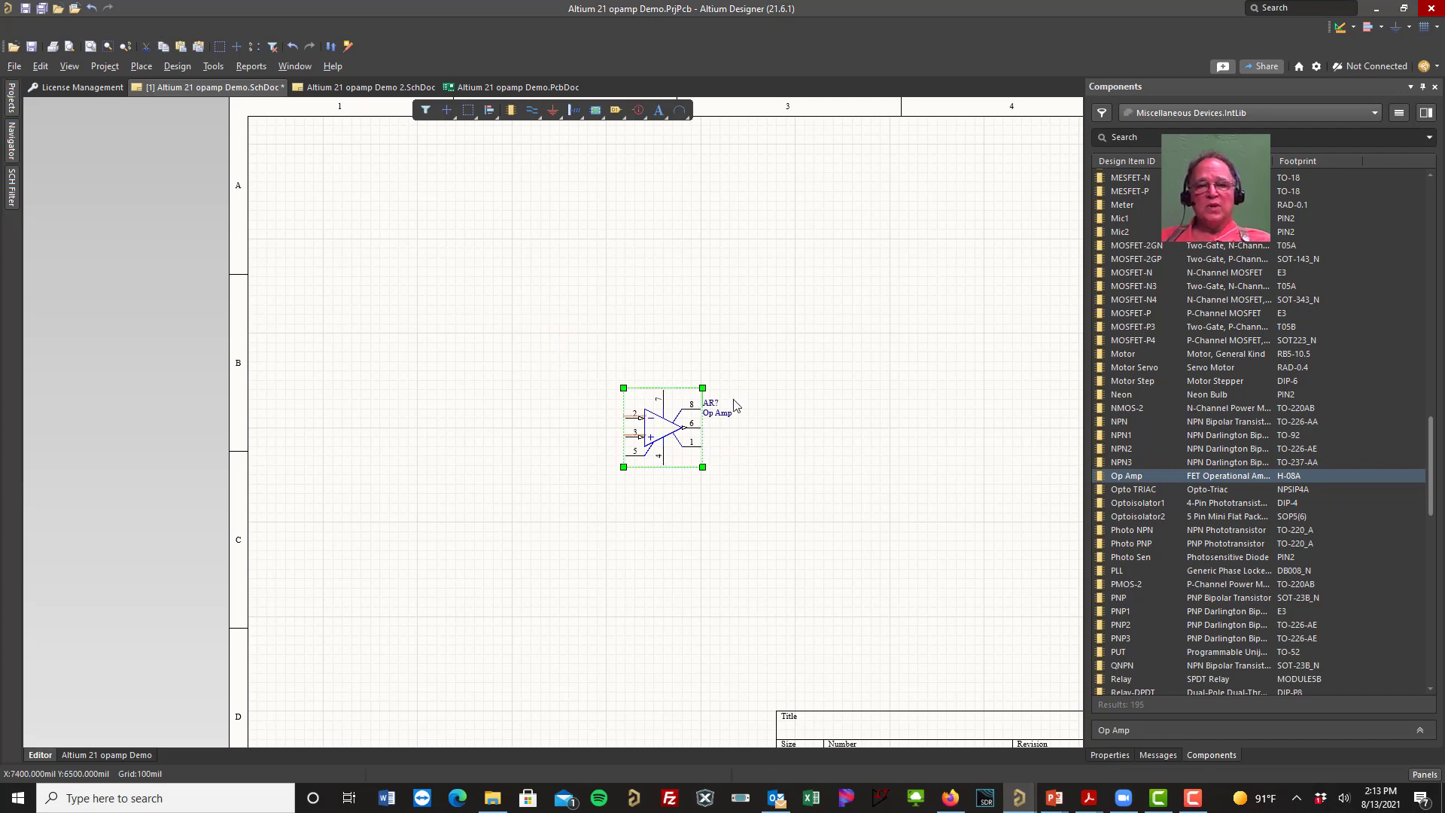
{"action": "left_click", "coordinate": [626, 519]}
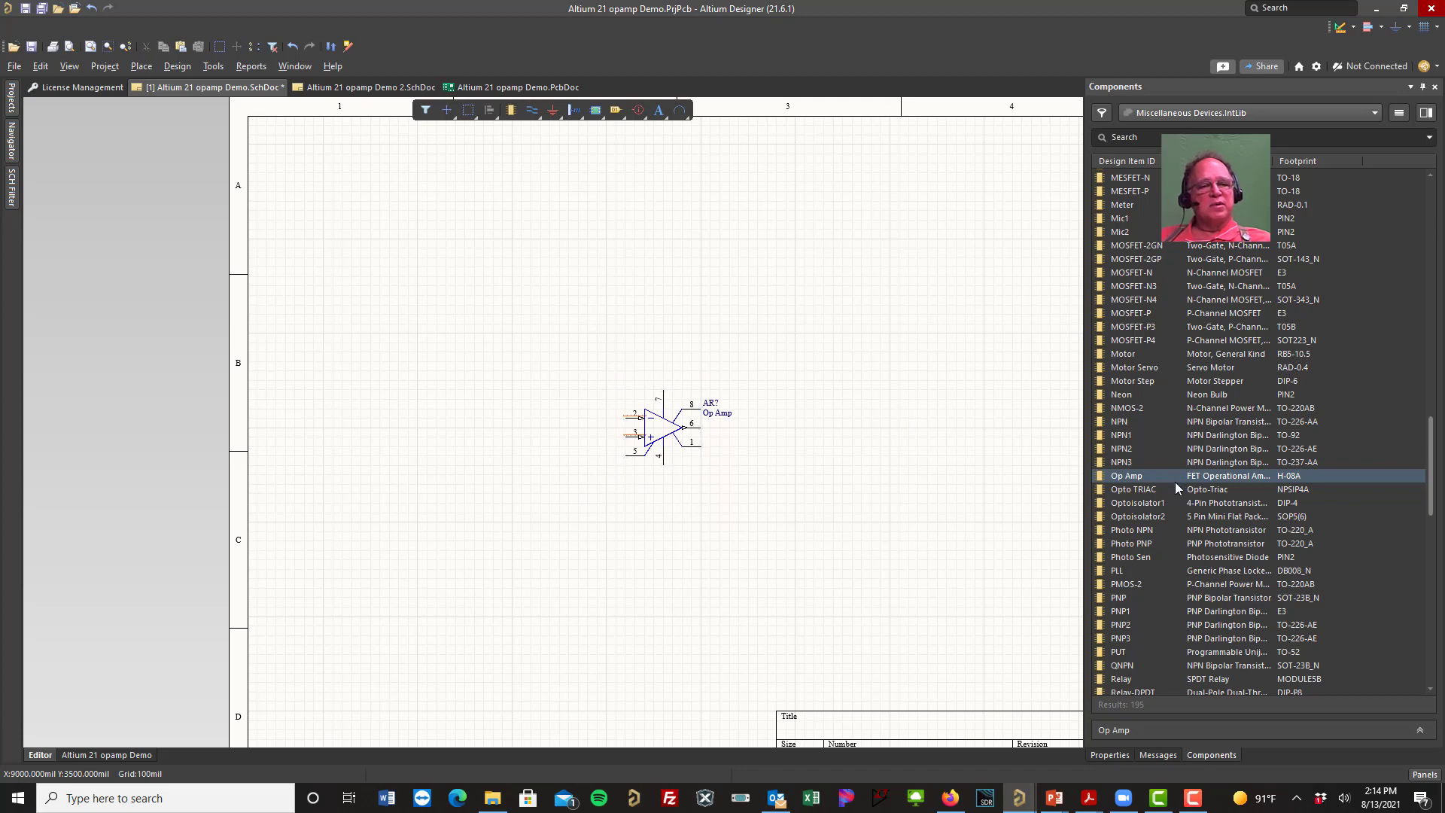
Step: Place two Res1 resistors, one left of the op amp level with its − input and one above the op amp
{"action": "scroll", "coordinate": [1176, 482], "scroll_direction": "down", "scroll_amount": 5}
{"action": "scroll", "coordinate": [1180, 490], "scroll_direction": "down", "scroll_amount": 3}
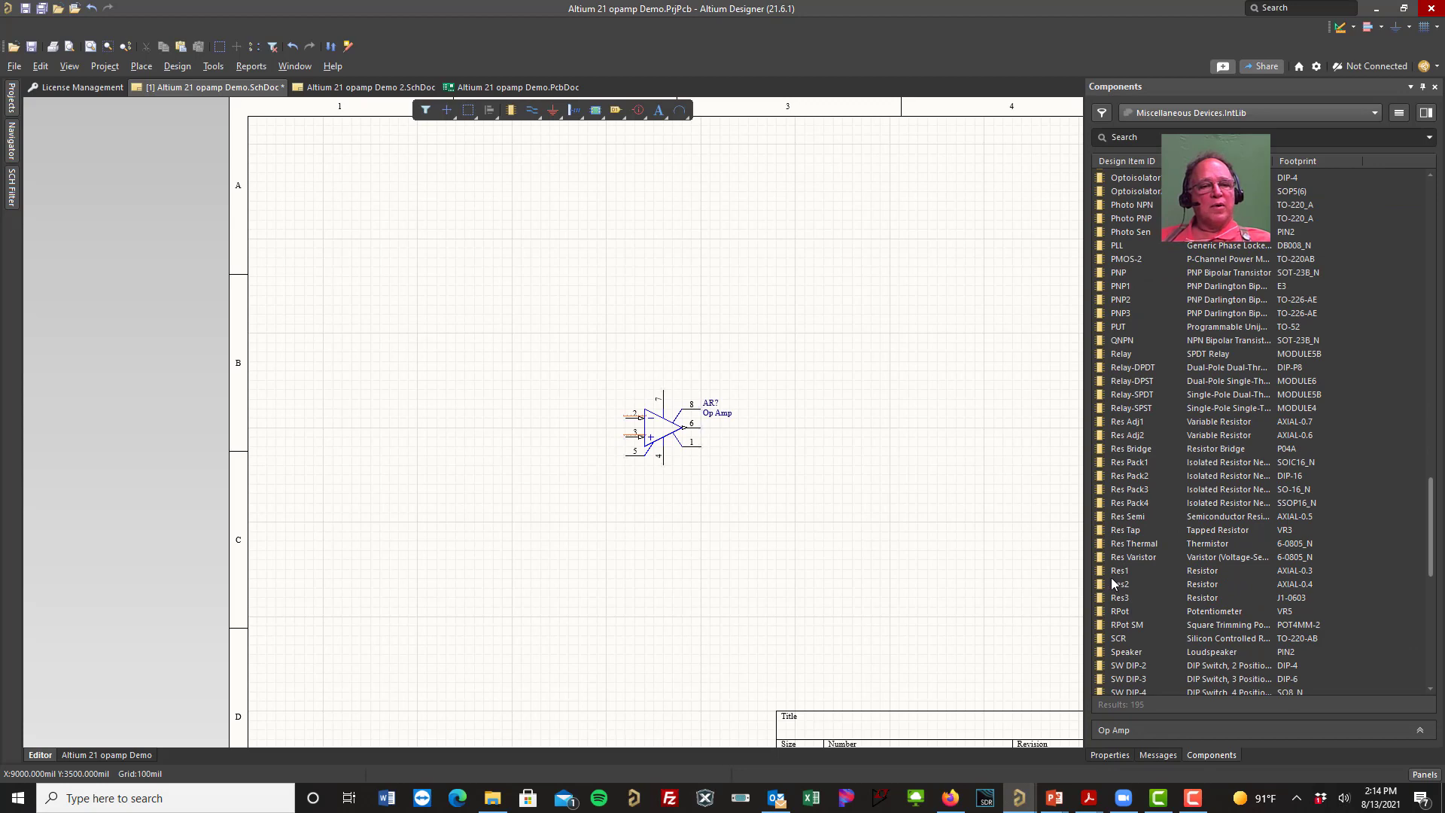
{"action": "left_click", "coordinate": [1117, 575]}
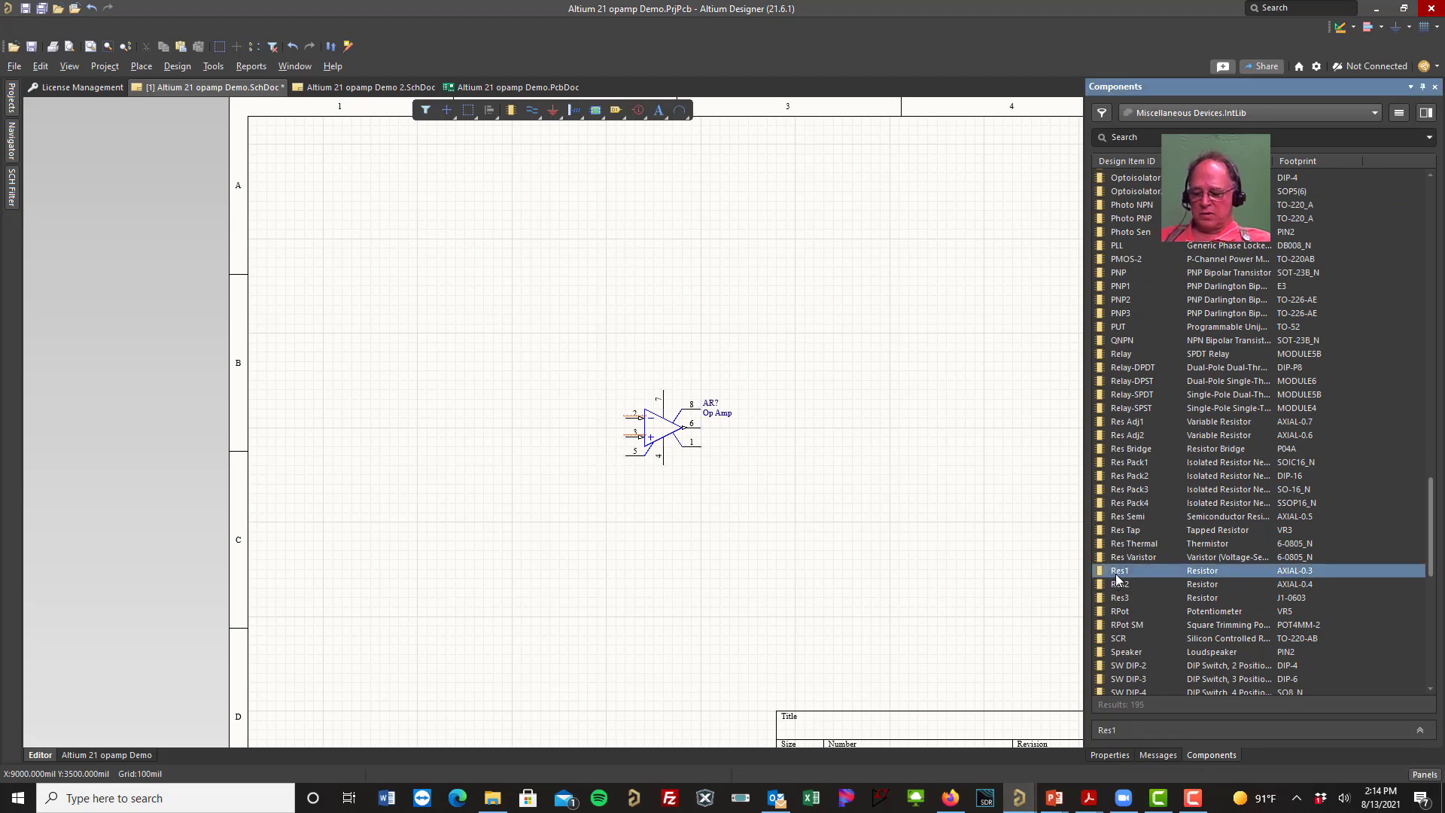
{"action": "double_click", "coordinate": [1116, 577]}
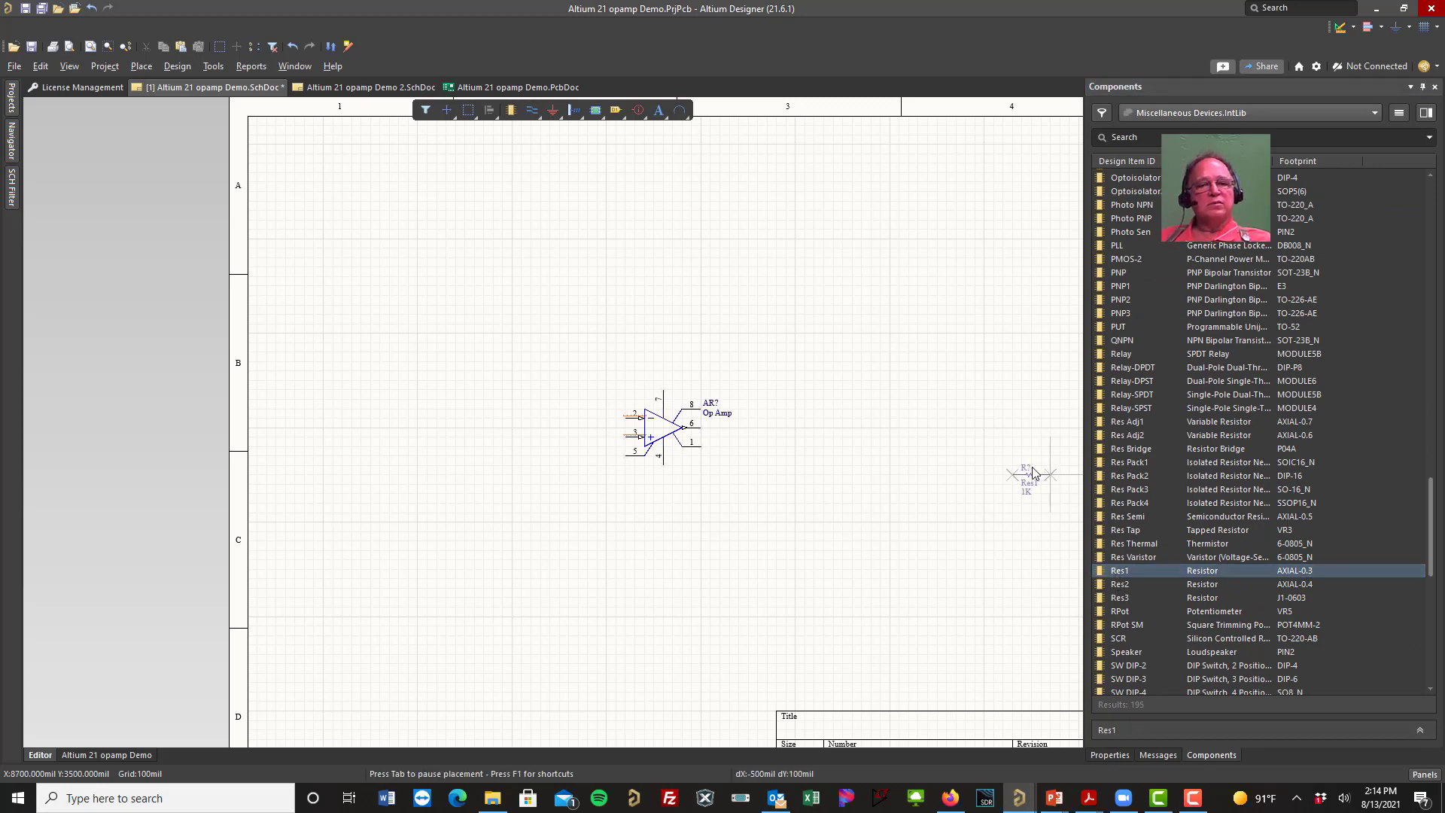
{"action": "left_click", "coordinate": [538, 422]}
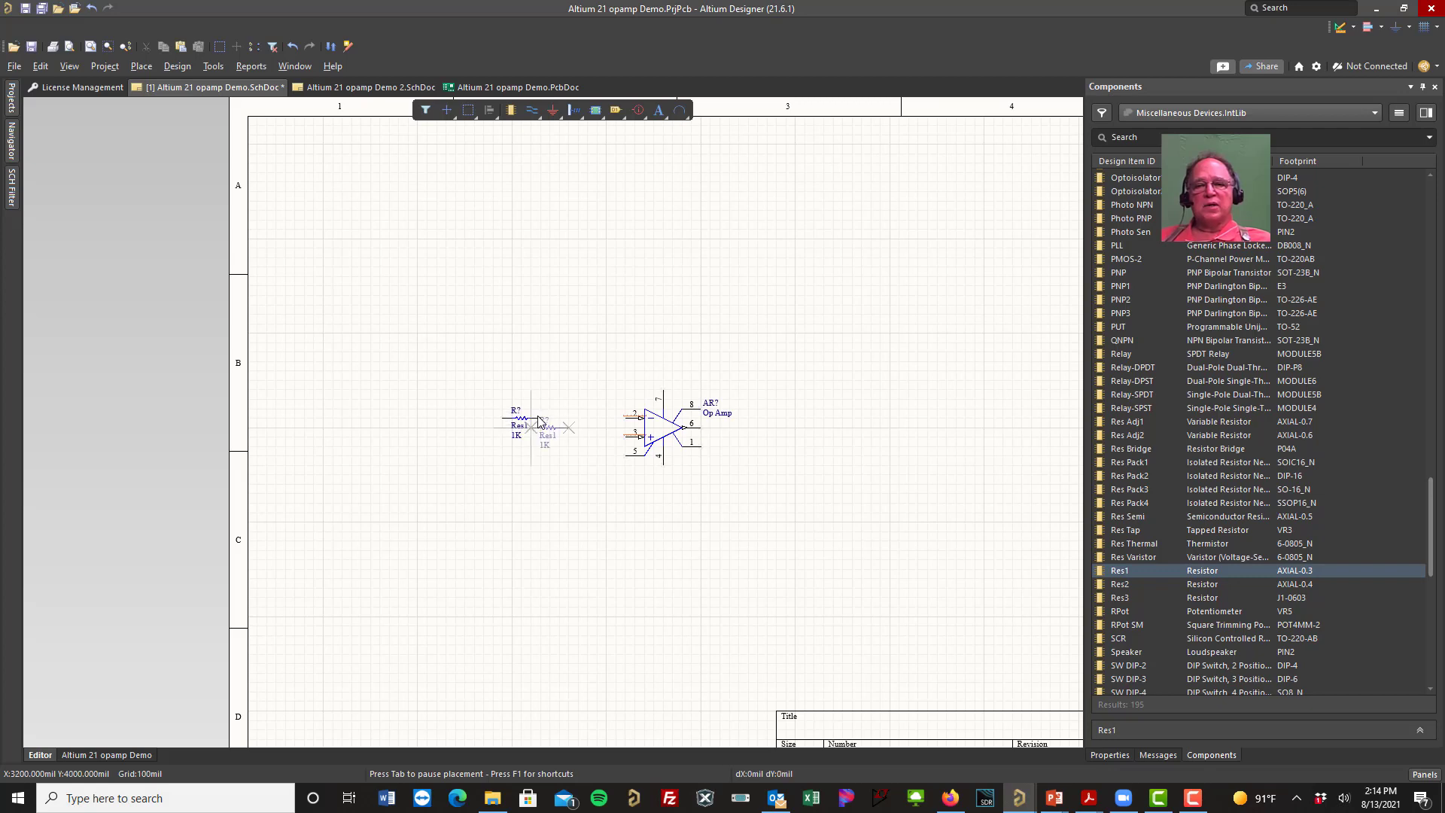
{"action": "left_click", "coordinate": [678, 307]}
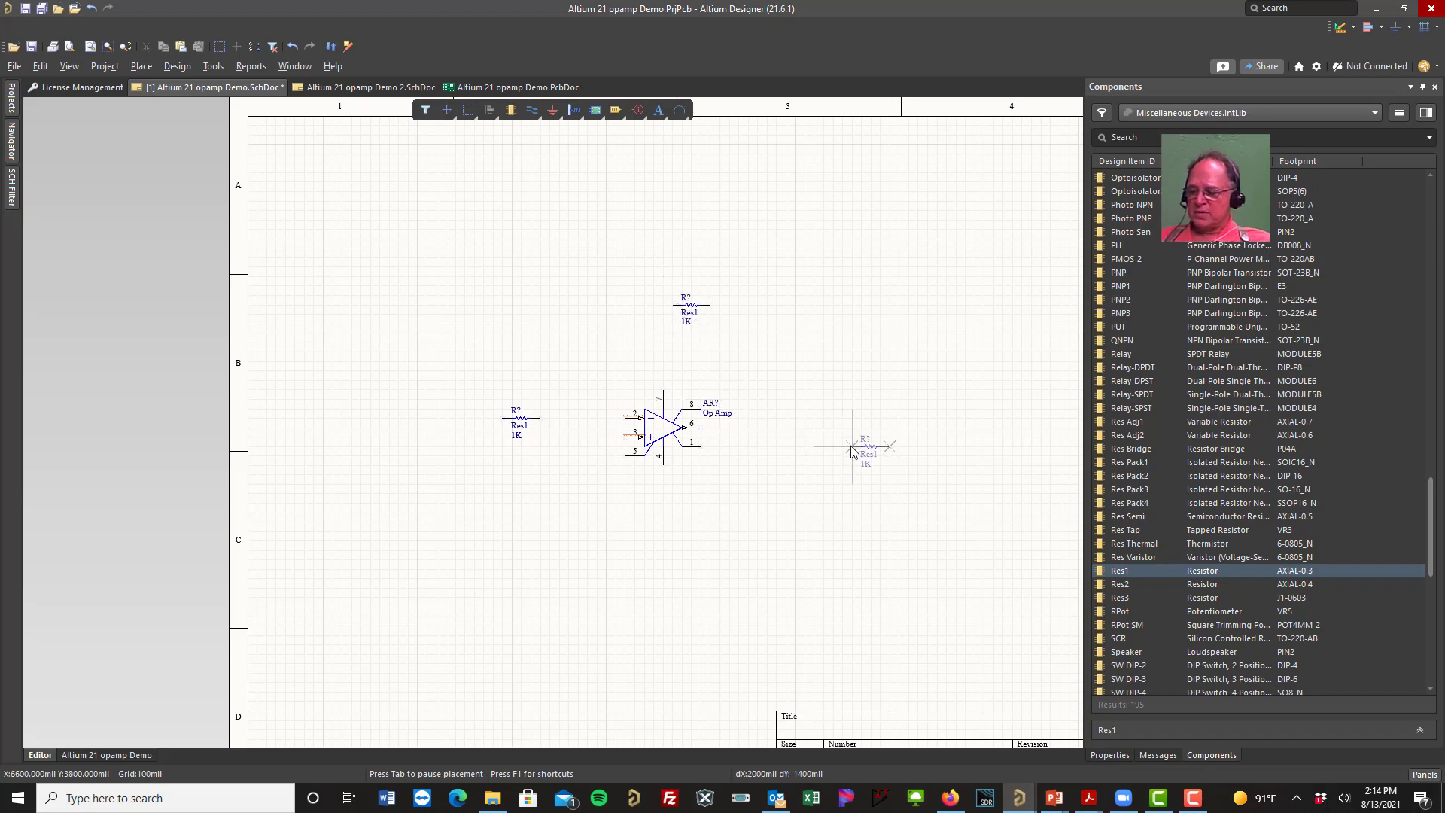
{"action": "right_click", "coordinate": [858, 450]}
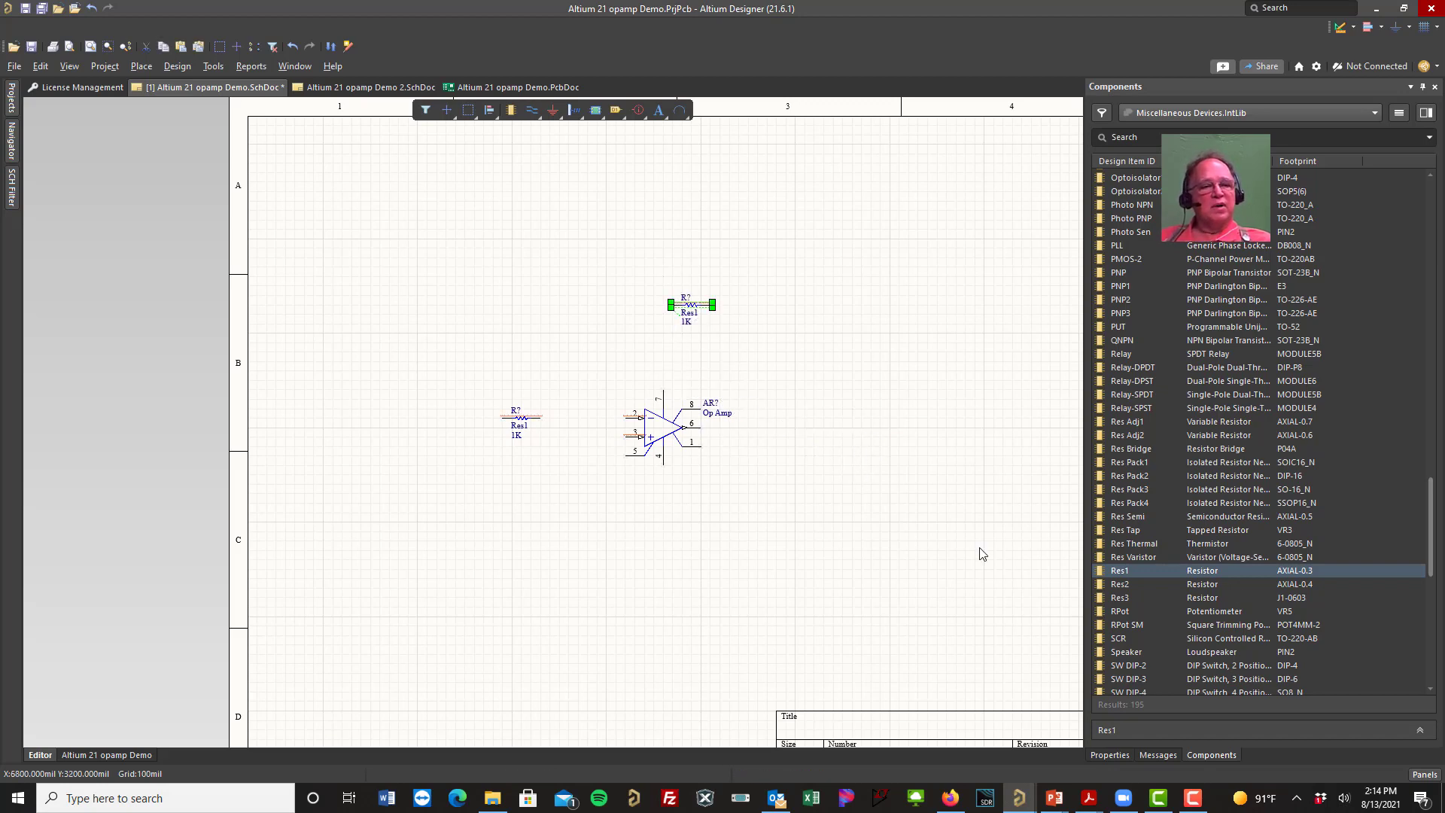
Step: Place one Res3 resistor to the right of the op amp, level with its output pin 6
{"action": "left_click", "coordinate": [1121, 598]}
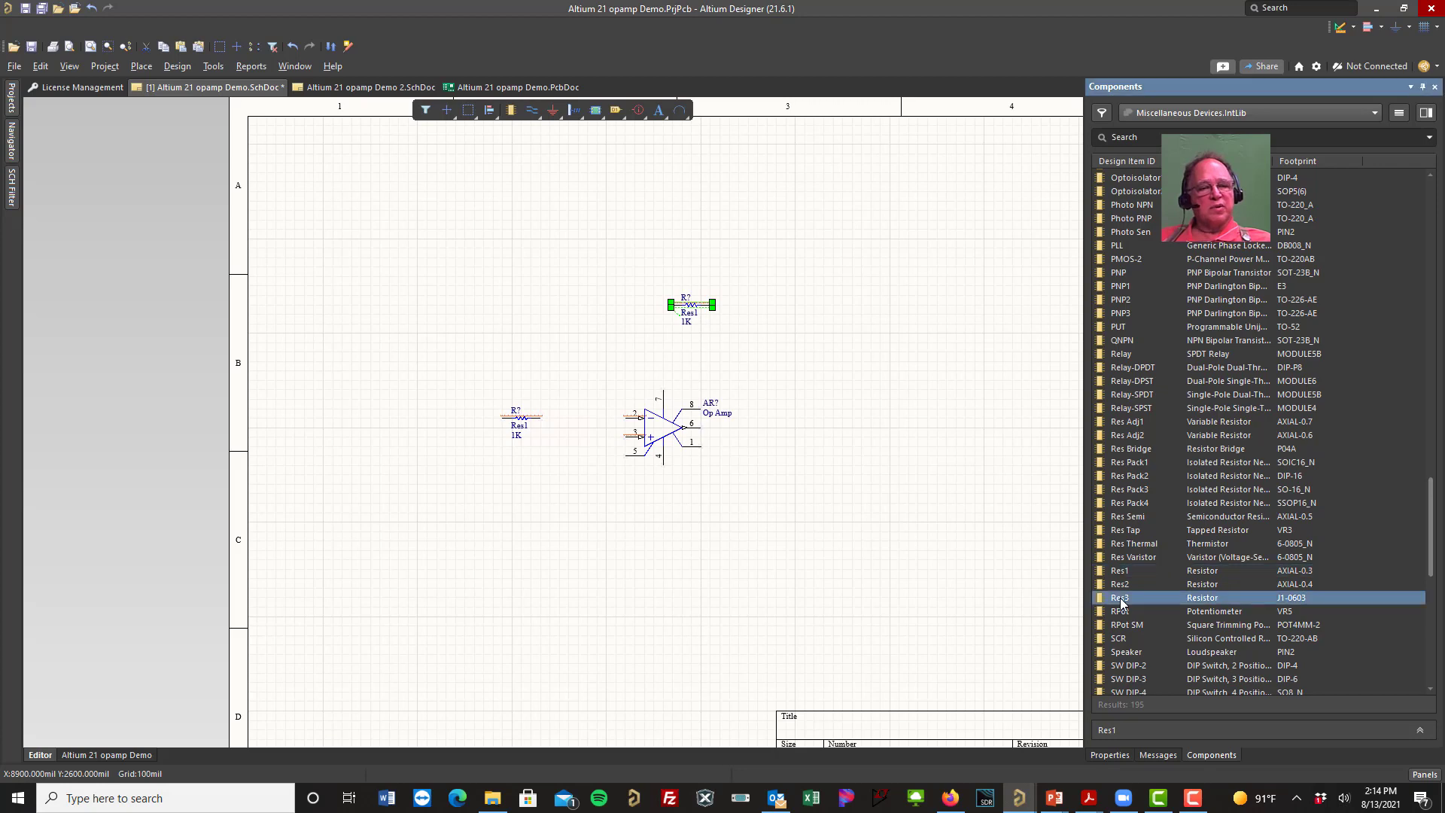
{"action": "double_click", "coordinate": [1121, 598]}
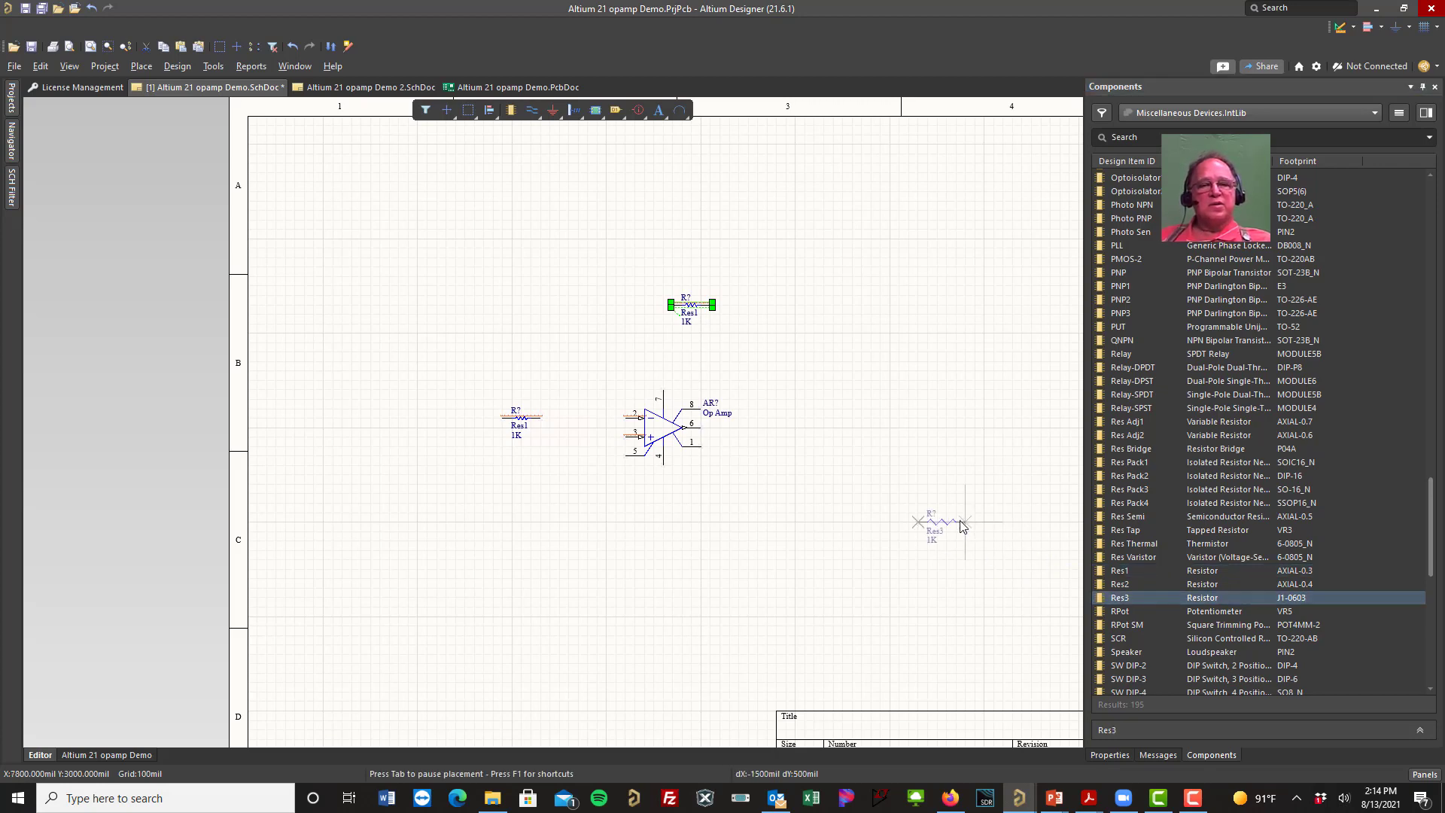
{"action": "left_click", "coordinate": [843, 433]}
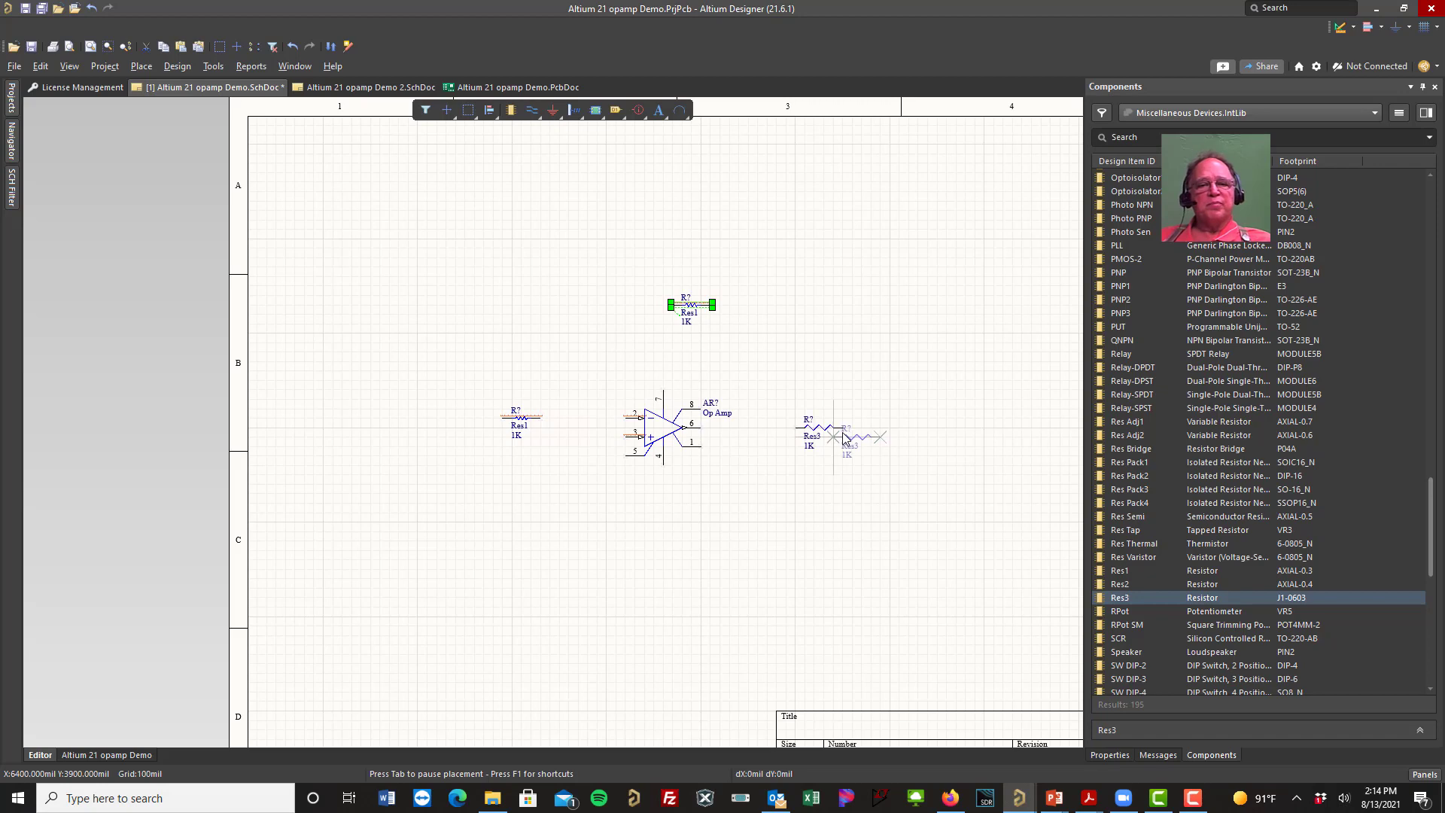
{"action": "right_click", "coordinate": [805, 566]}
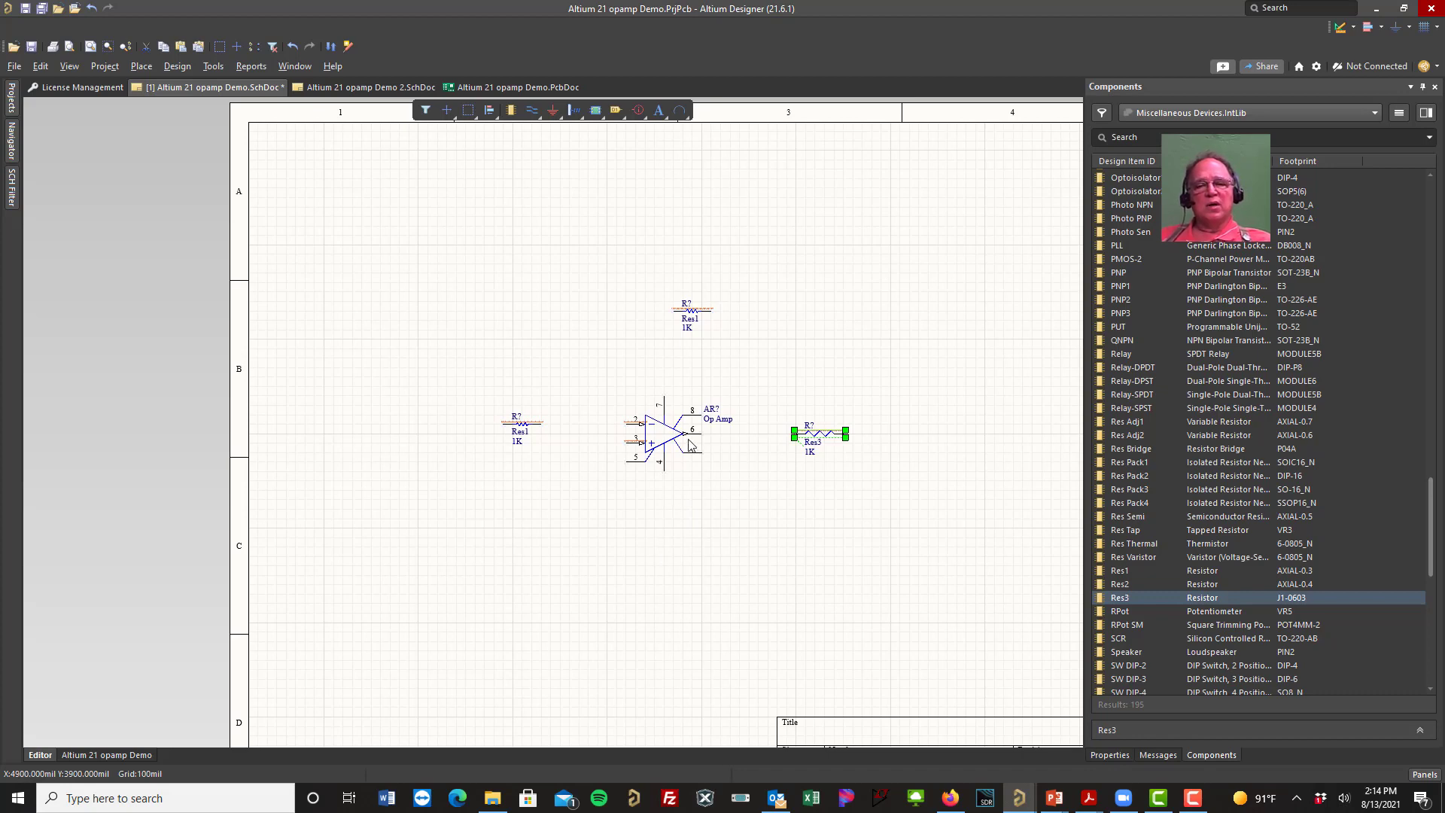
Step: Examine the op amp circuit at different zoom levels, fitting the whole document and all objects in view
{"action": "scroll", "coordinate": [690, 445], "scroll_direction": "up", "scroll_amount": 4, "text": "ctrl"}
{"action": "right_click_drag", "start_coordinate": [687, 444], "coordinate": [653, 558]}
{"action": "scroll", "coordinate": [665, 538], "scroll_direction": "up", "scroll_amount": 3, "text": "ctrl"}
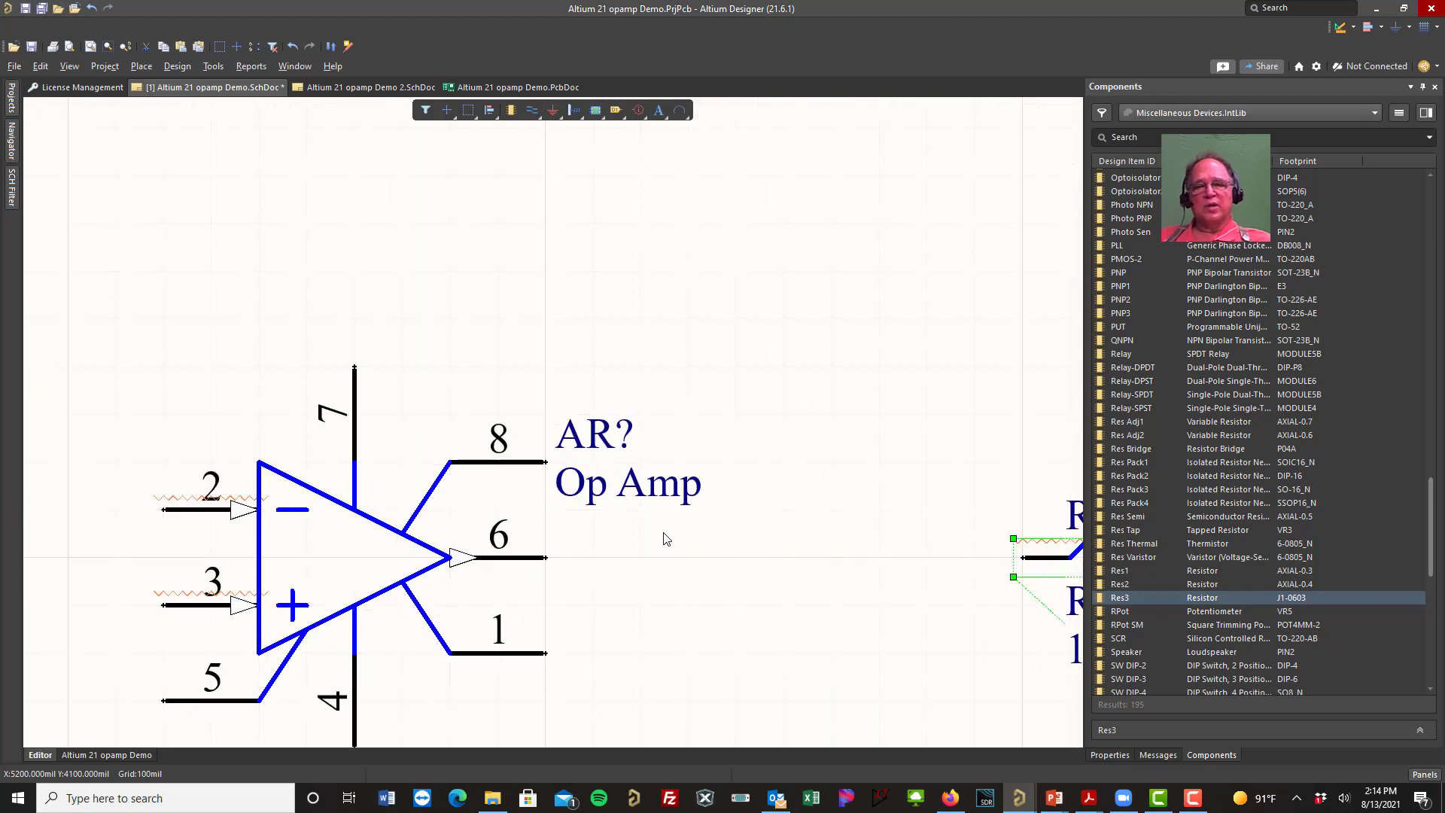
{"action": "scroll", "coordinate": [665, 538], "scroll_direction": "down", "scroll_amount": 5, "text": "ctrl"}
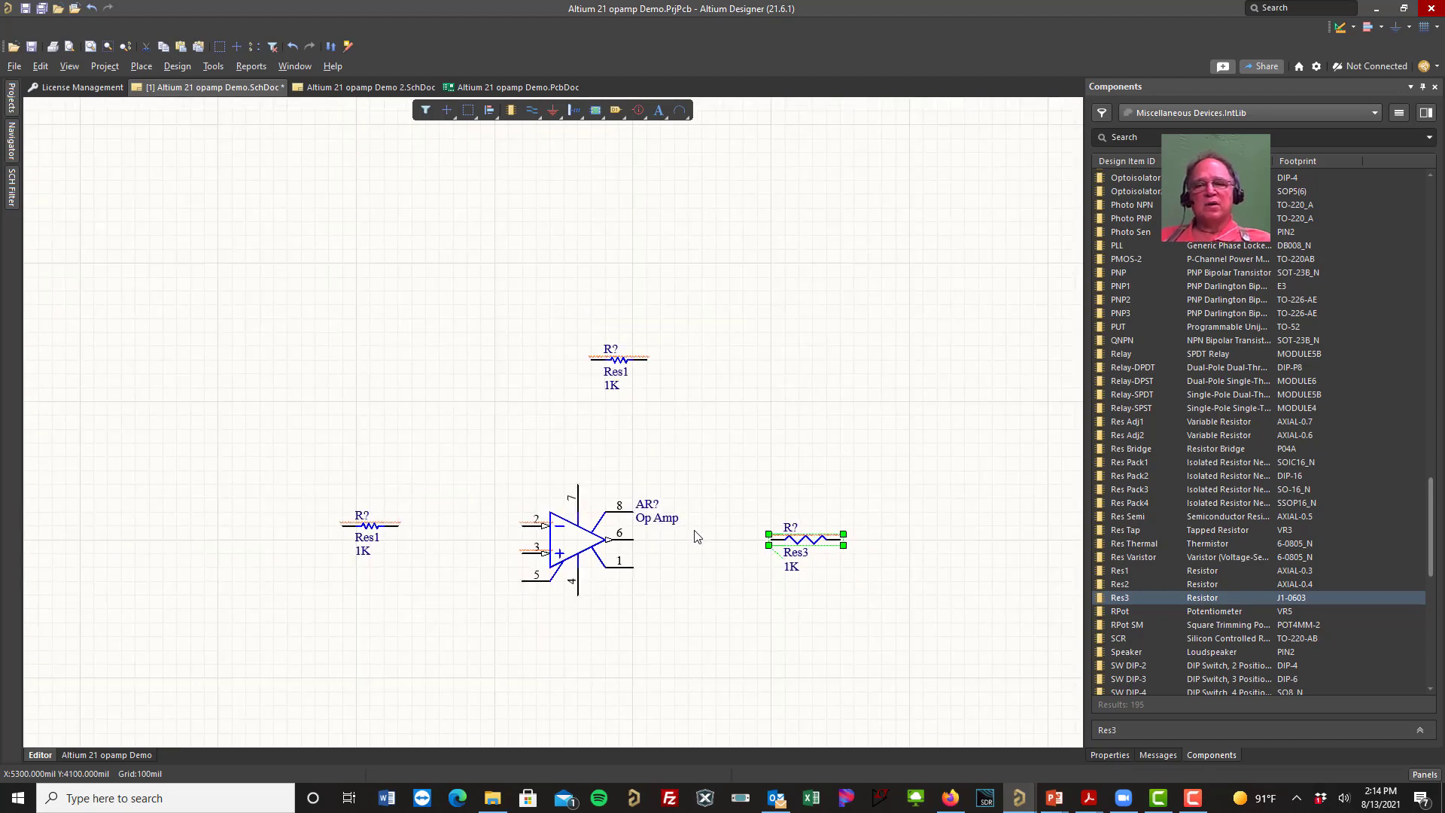
{"action": "scroll", "coordinate": [695, 536], "scroll_direction": "down", "scroll_amount": 4, "text": "ctrl"}
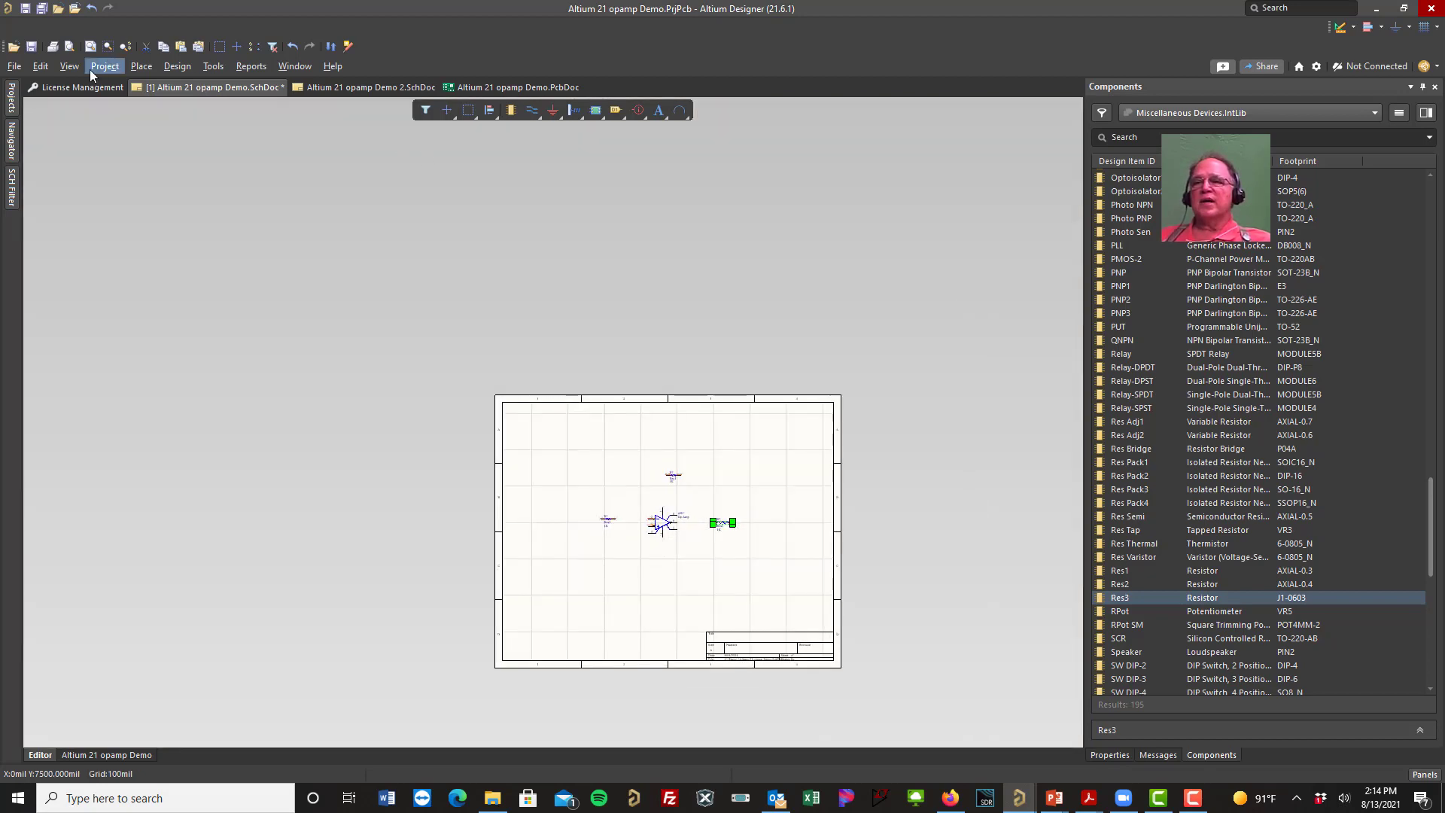
{"action": "left_click", "coordinate": [70, 66]}
{"action": "left_click", "coordinate": [83, 84]}
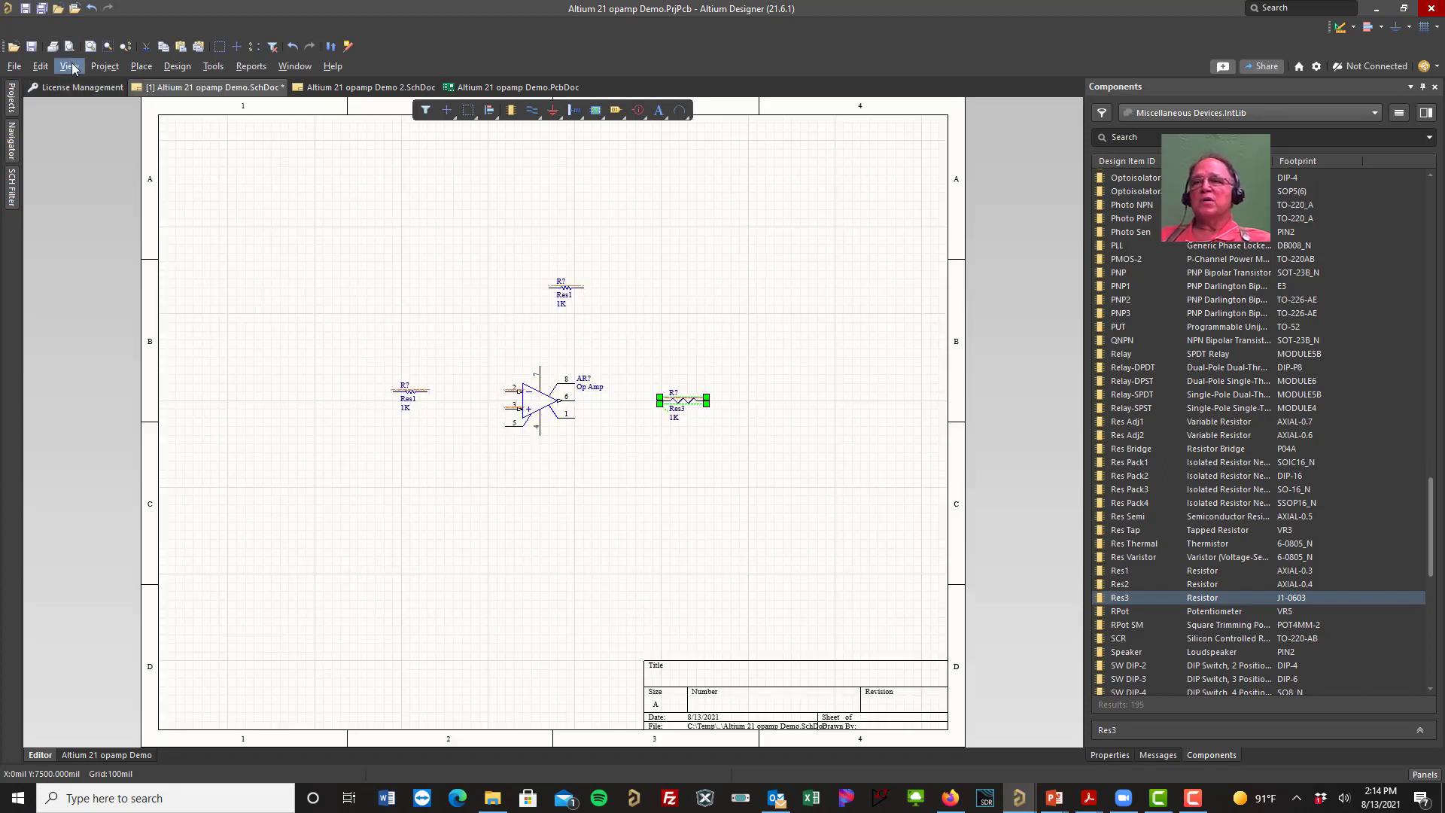
{"action": "left_click", "coordinate": [69, 66]}
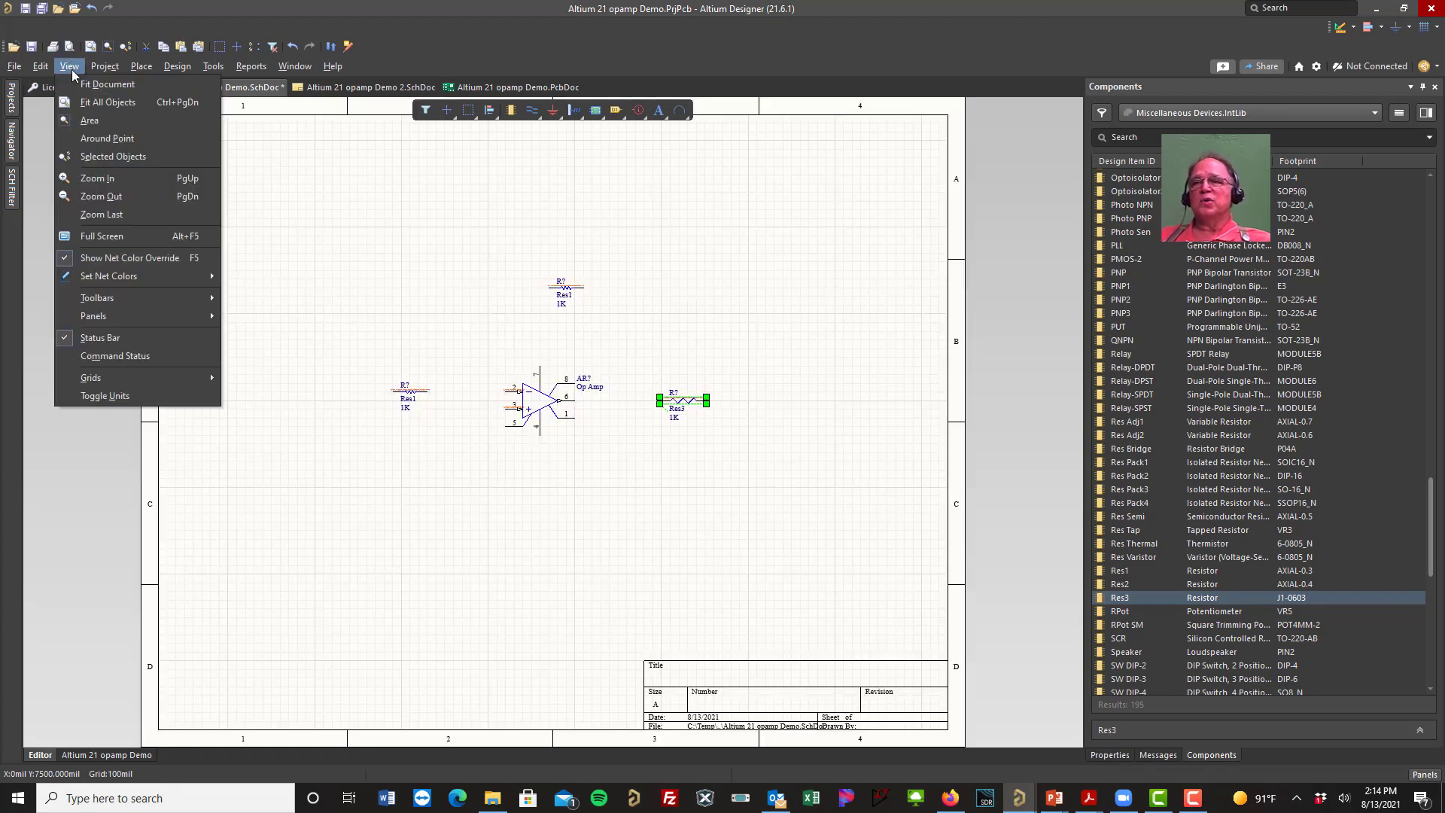
{"action": "left_click", "coordinate": [100, 101]}
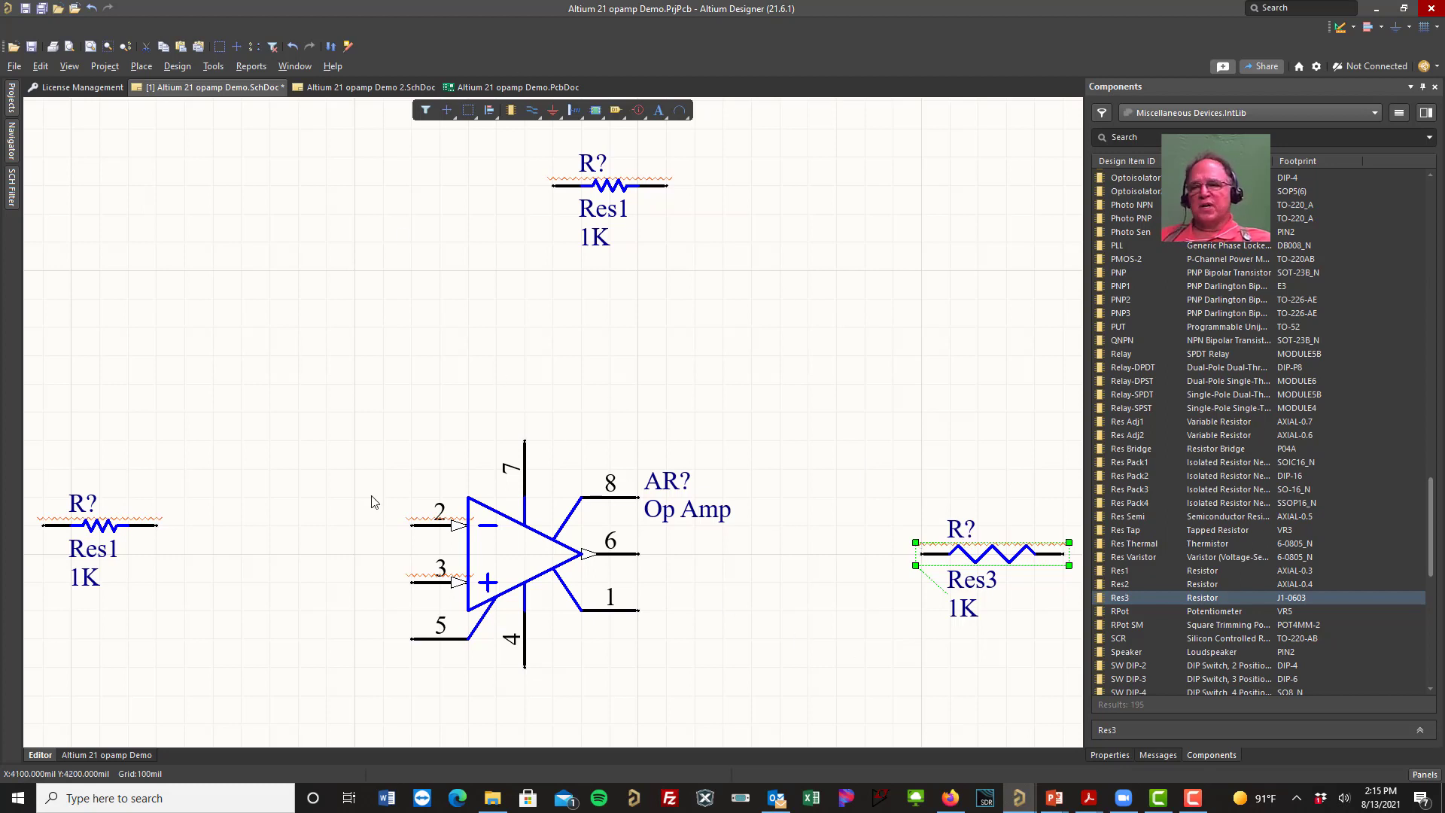
Step: Unpin the Components panel and set the designator of the Res1 resistor left of the op amp to R1
{"action": "left_click", "coordinate": [105, 533]}
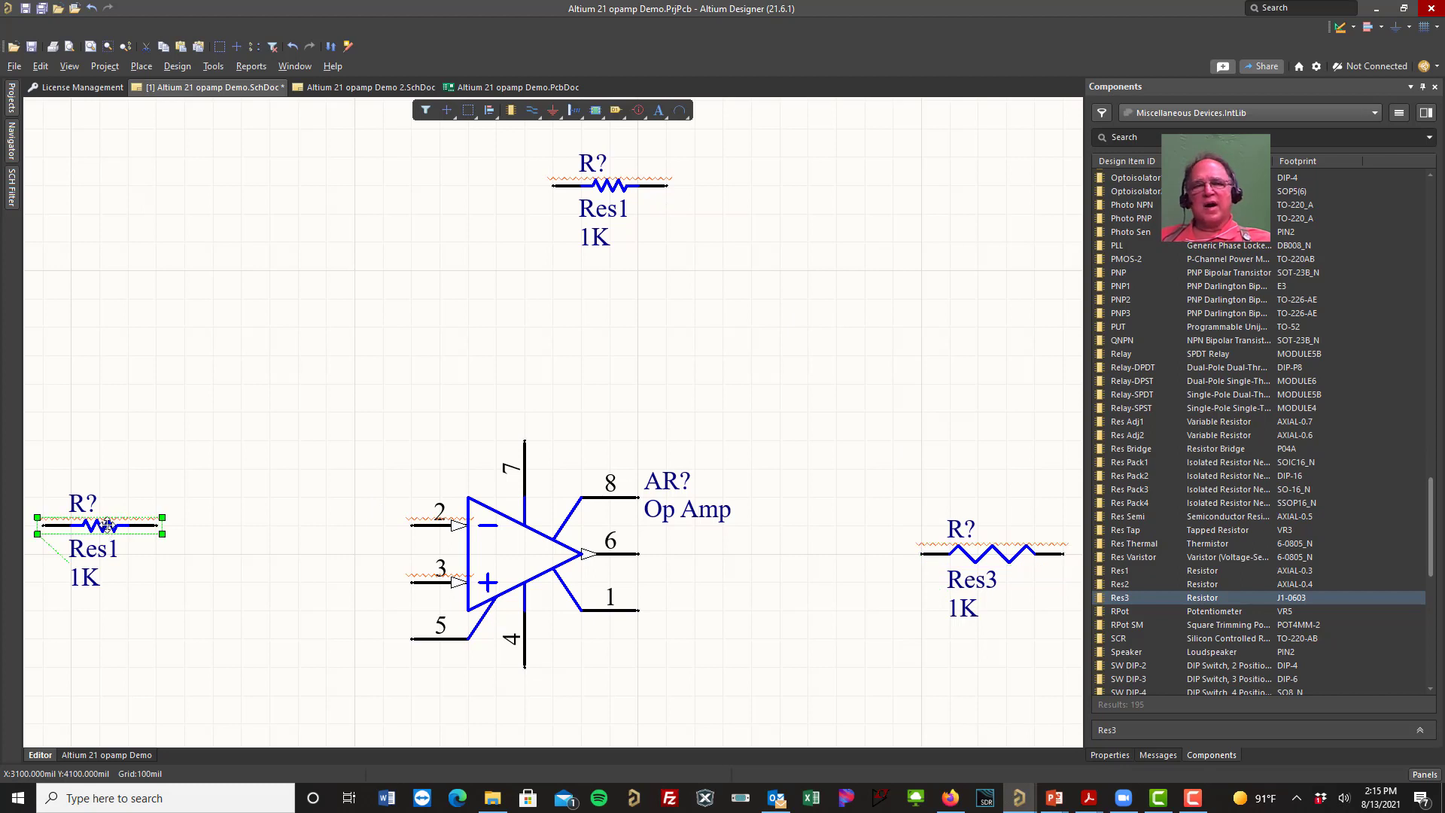
{"action": "left_click", "coordinate": [1423, 88]}
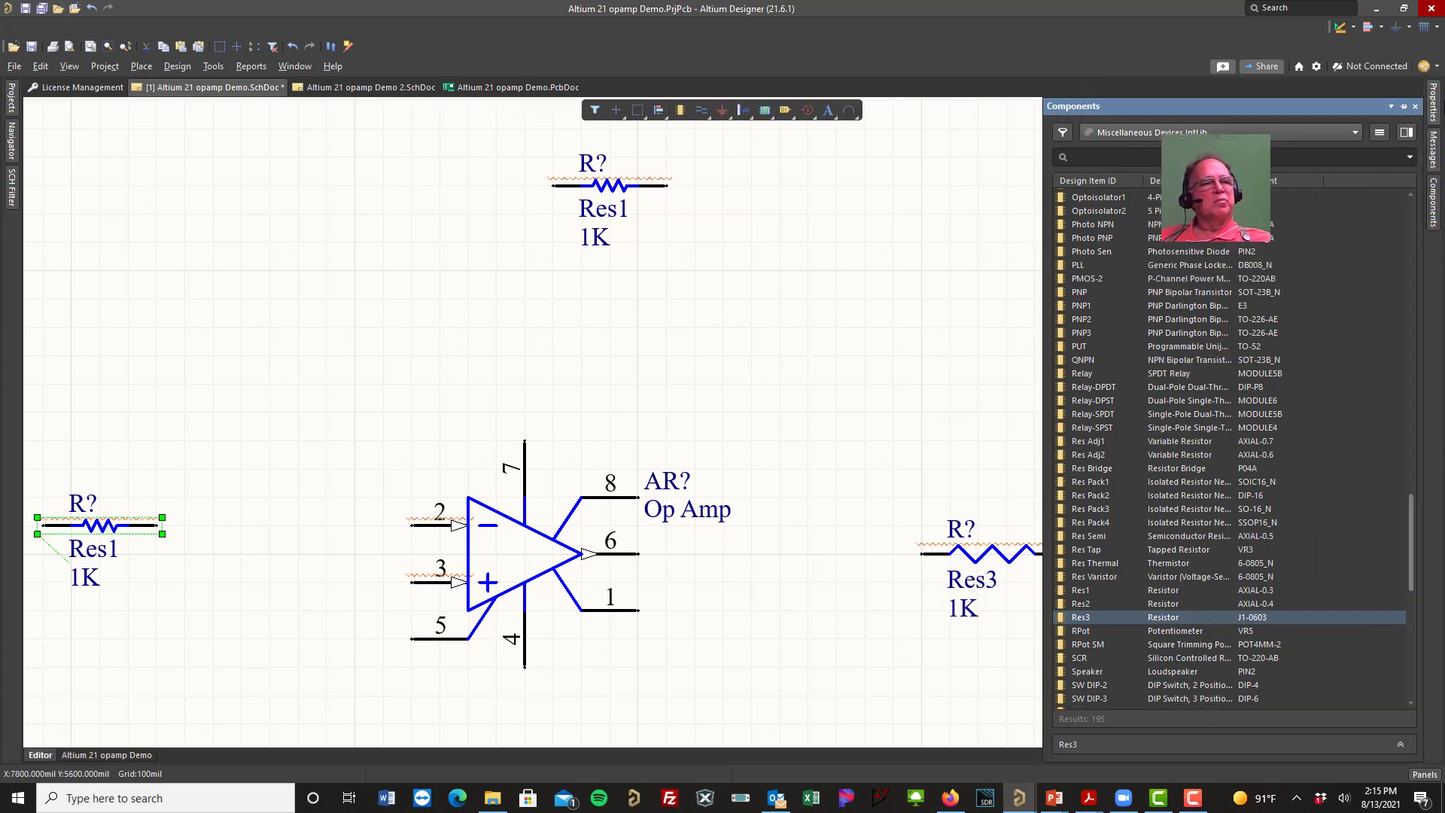
{"action": "left_click", "coordinate": [1433, 104]}
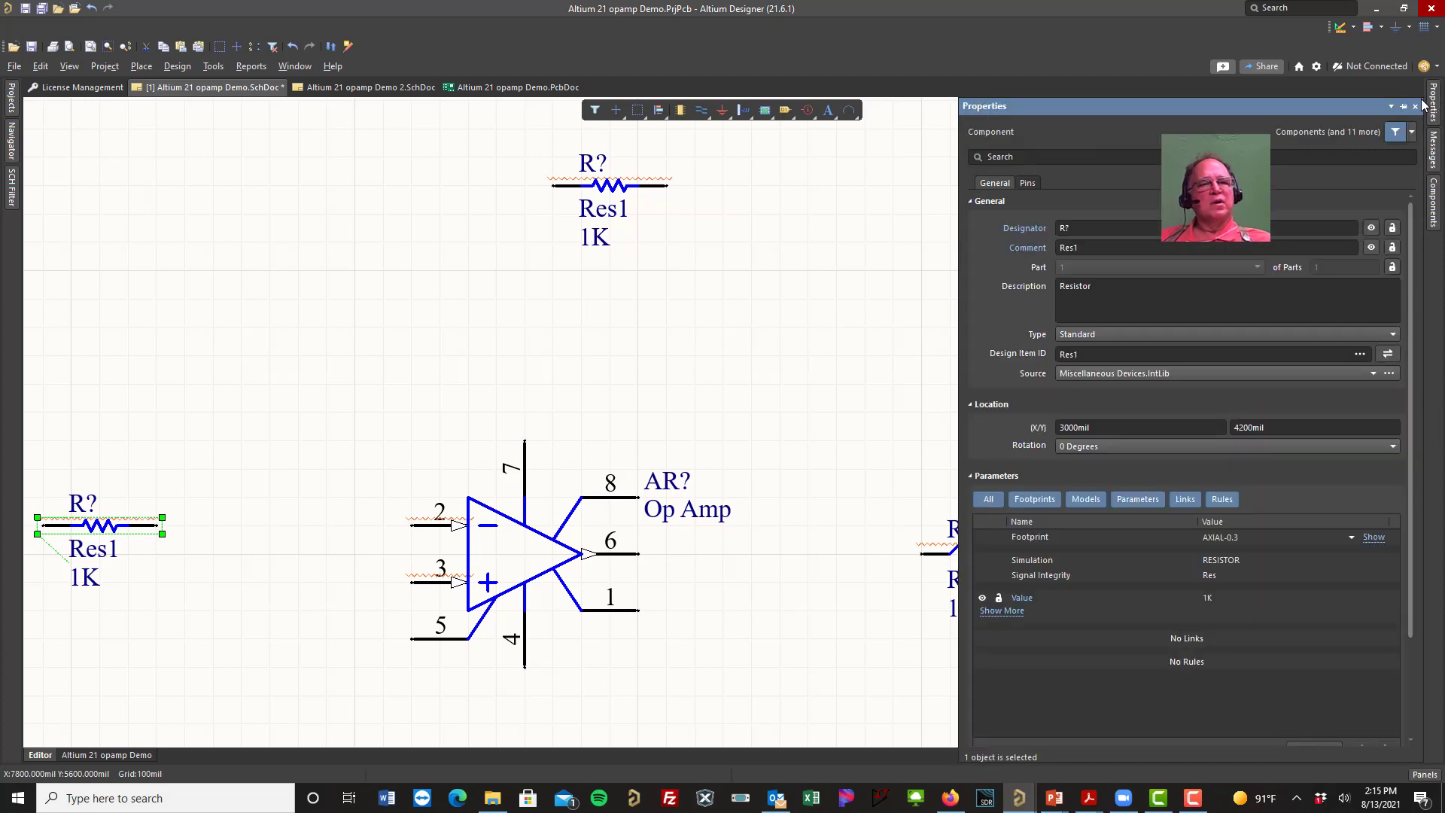
{"action": "left_click", "coordinate": [1114, 226]}
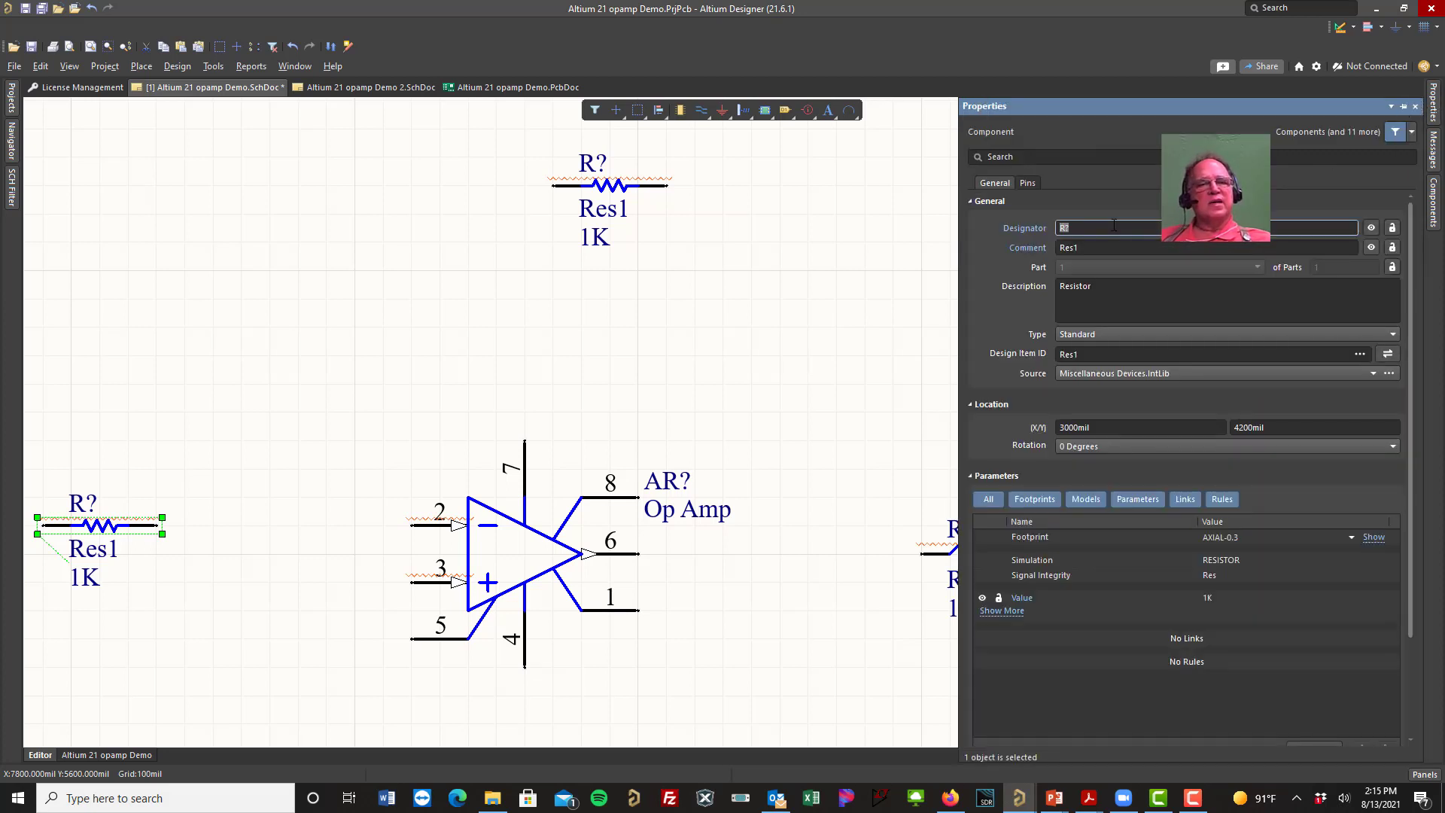
{"action": "key", "text": "BackSpace"}
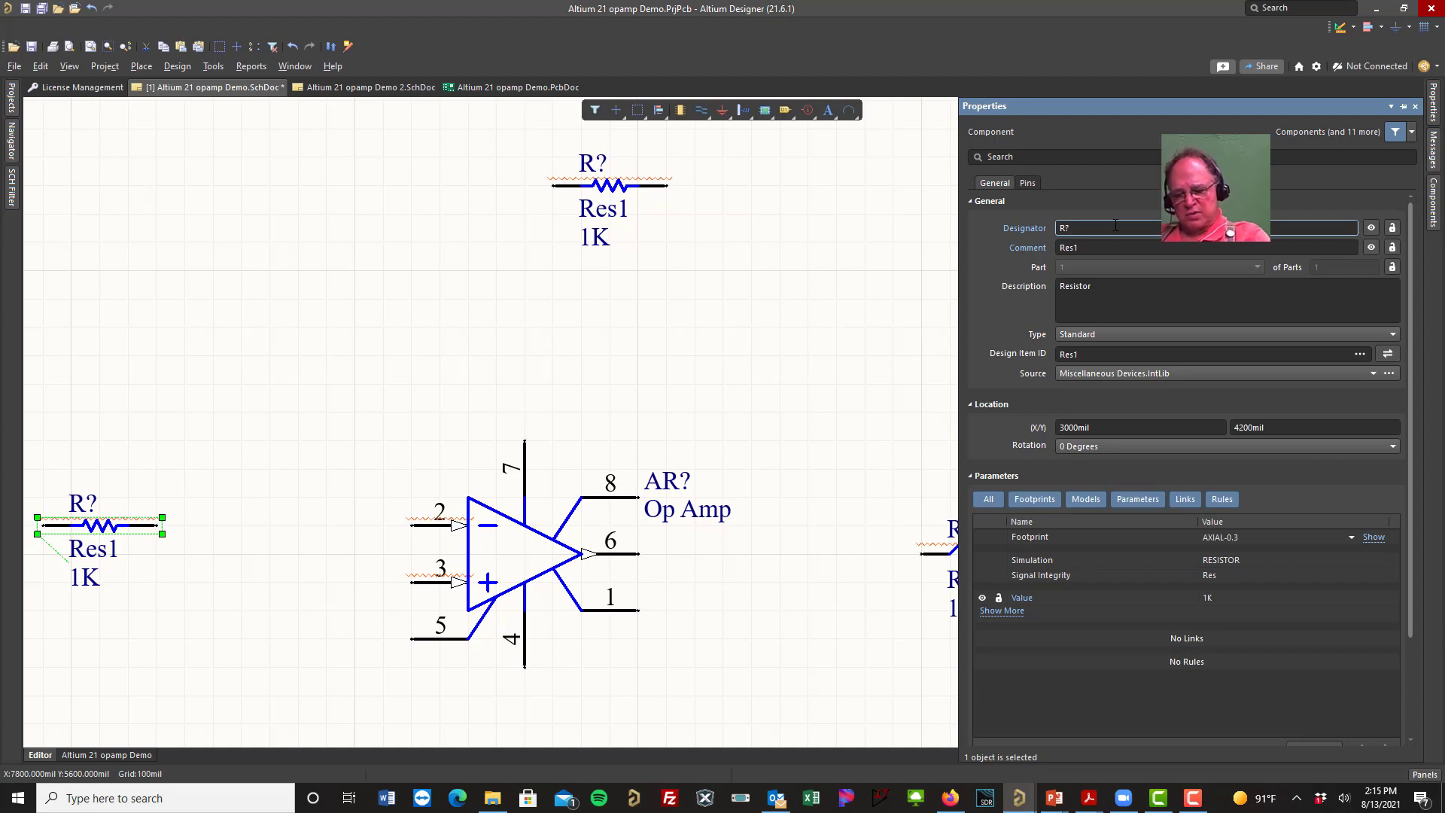
{"action": "type", "text": "1"}
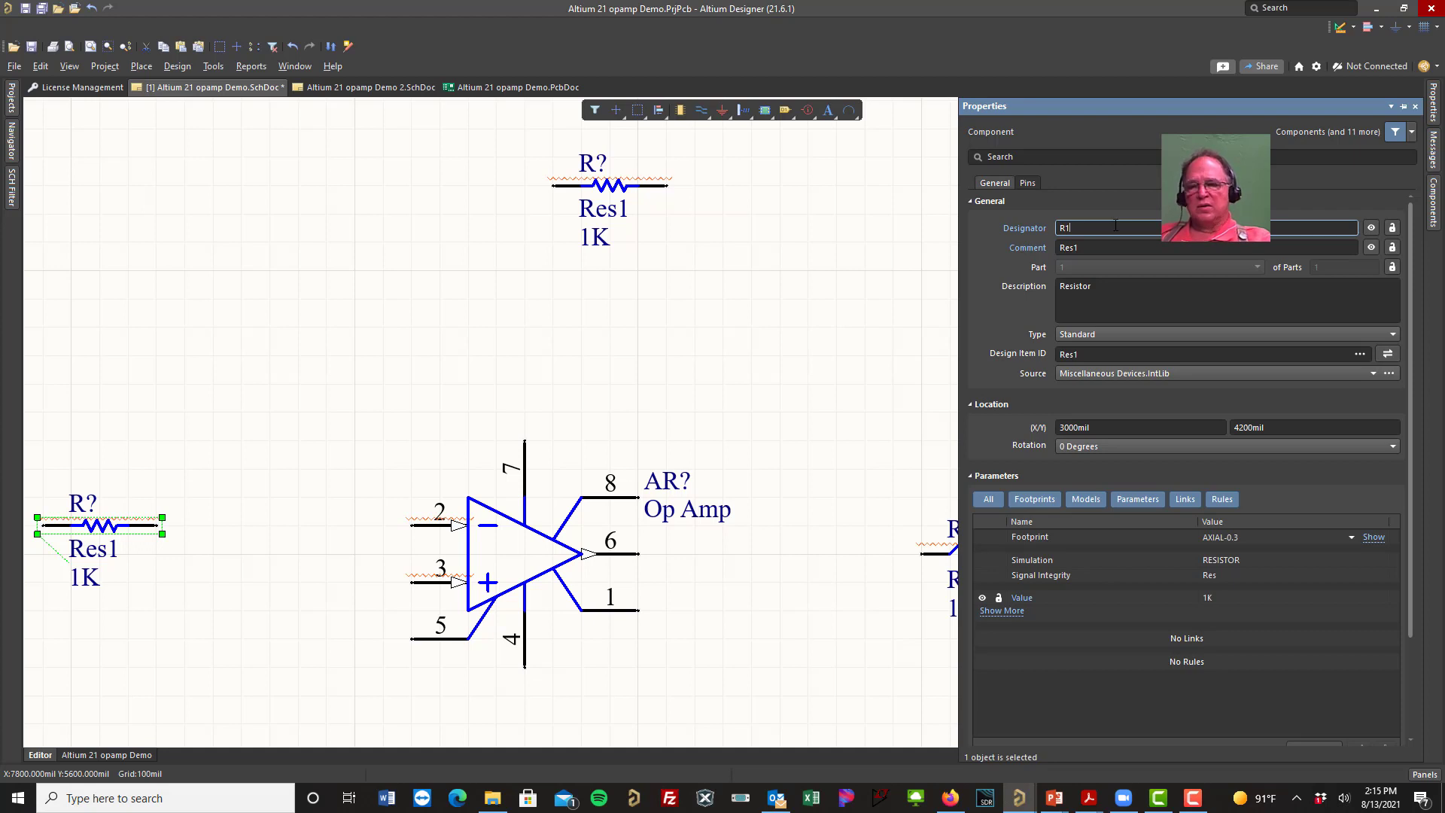
{"action": "key", "text": "Return"}
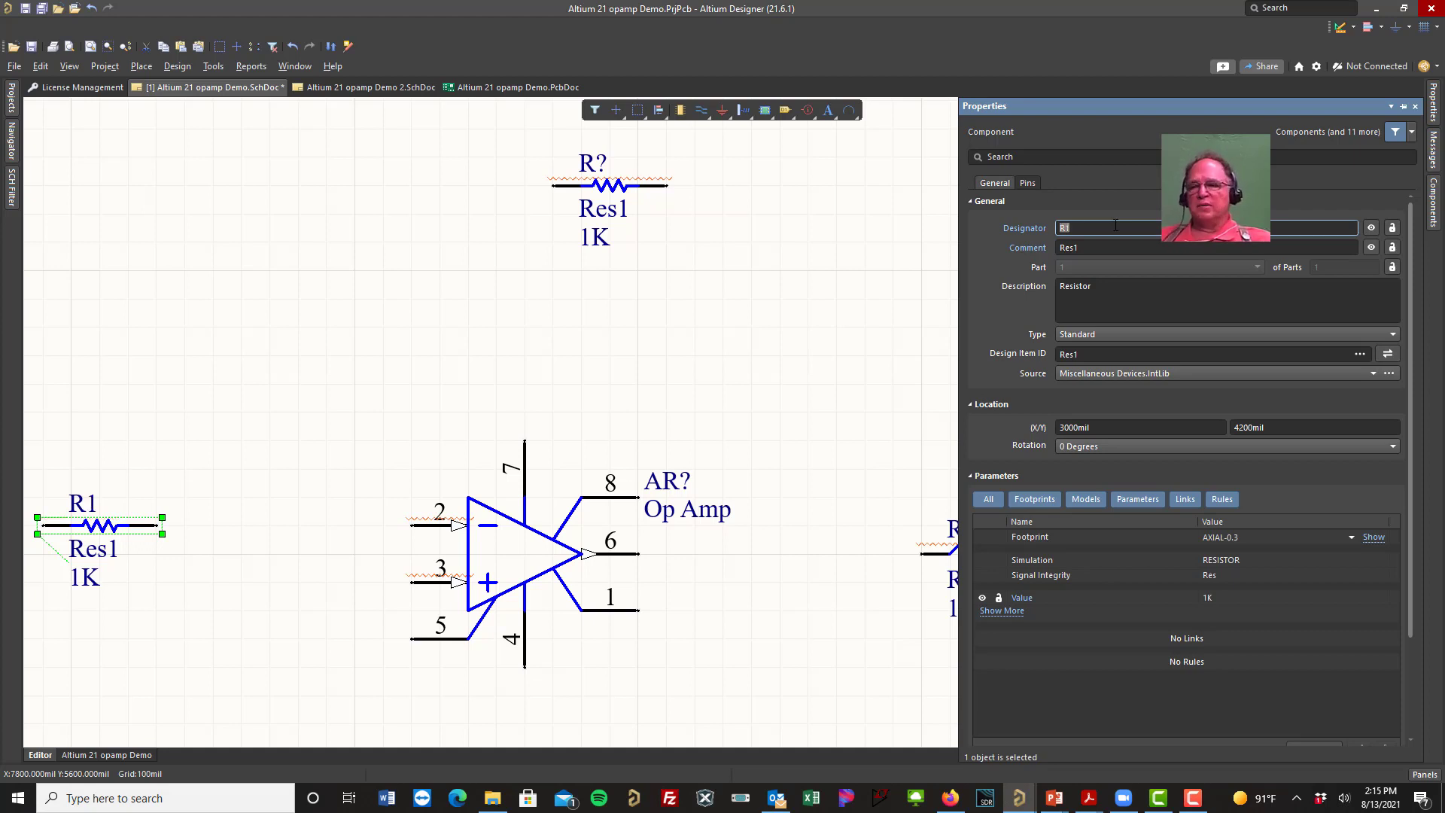
Step: Set the designator of the Res1 resistor above the op amp to R2 and its value to 10K
{"action": "left_click", "coordinate": [609, 188]}
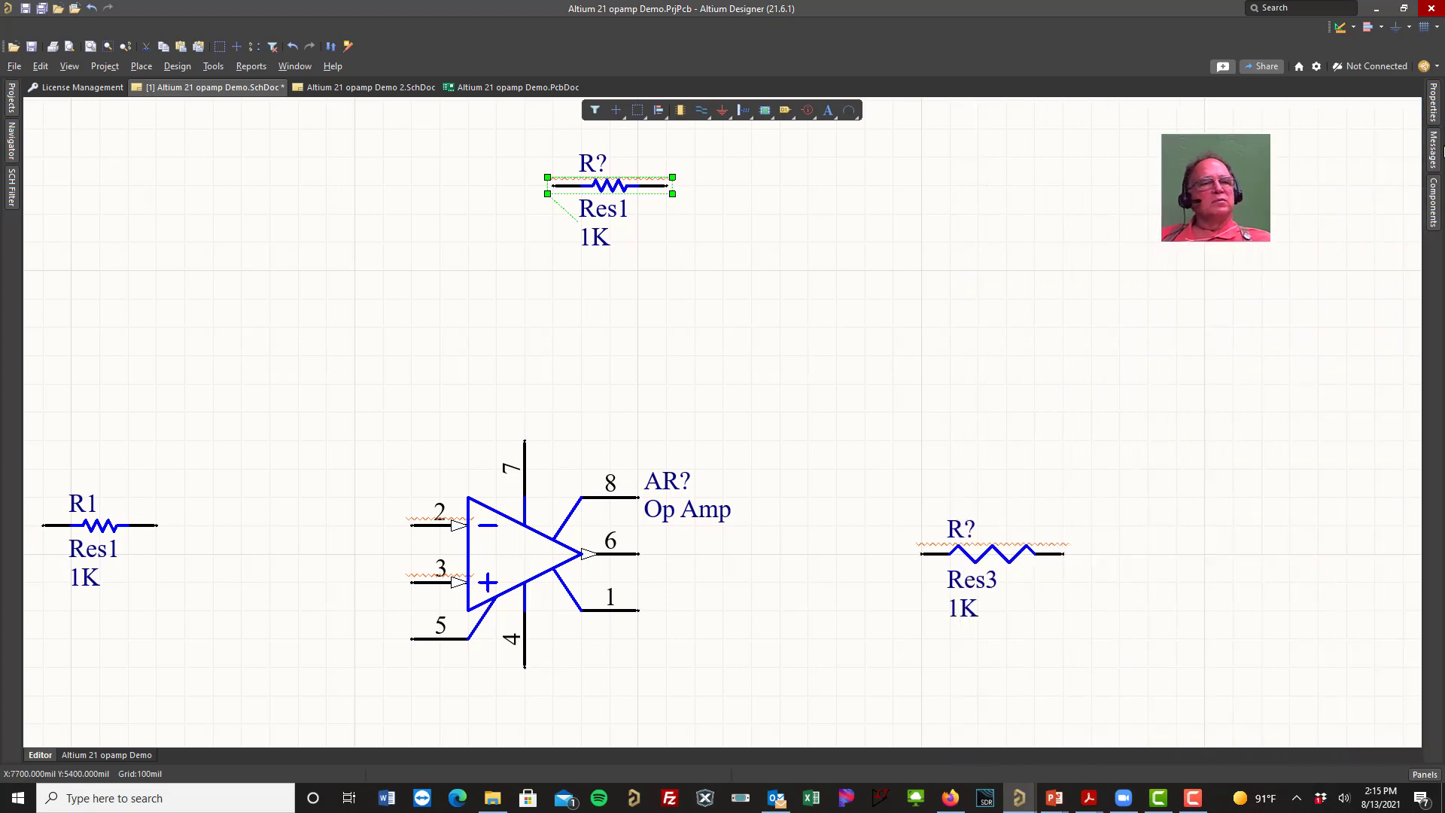
{"action": "left_click", "coordinate": [1434, 113]}
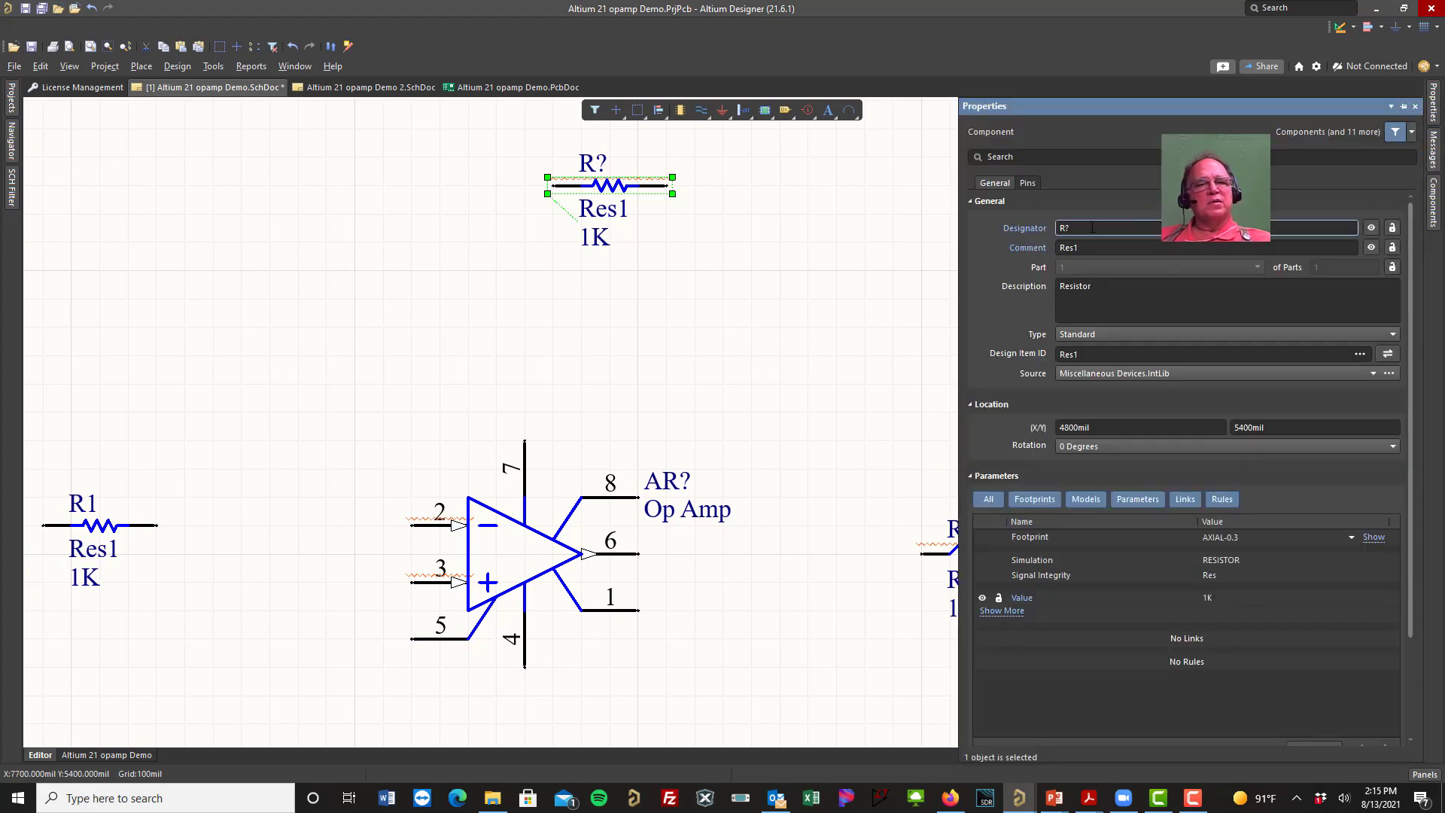
{"action": "key", "text": "BackSpace"}
{"action": "type", "text": "2"}
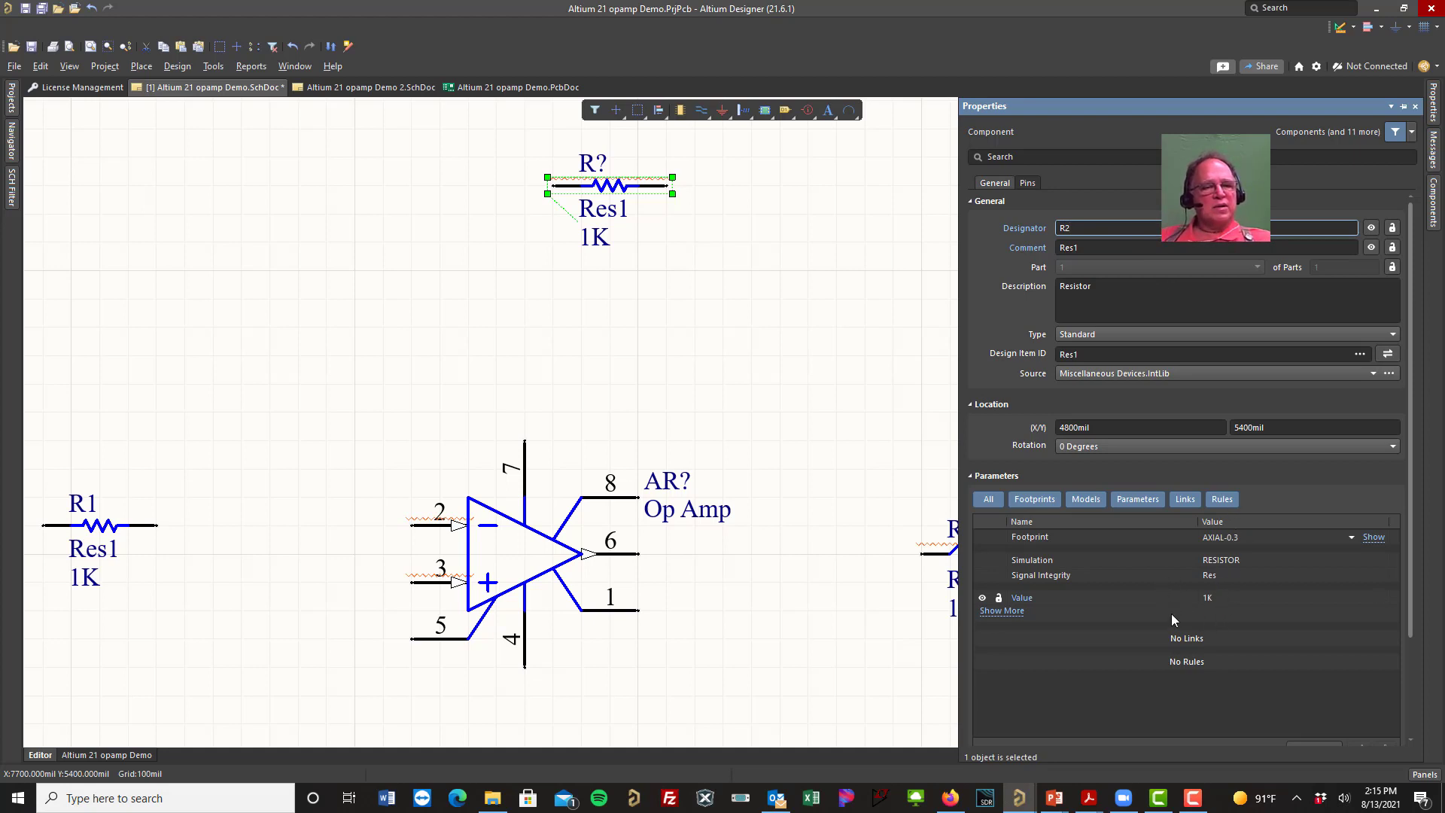
{"action": "key", "text": "Return"}
{"action": "left_click", "coordinate": [1209, 600]}
{"action": "type", "text": "10K"}
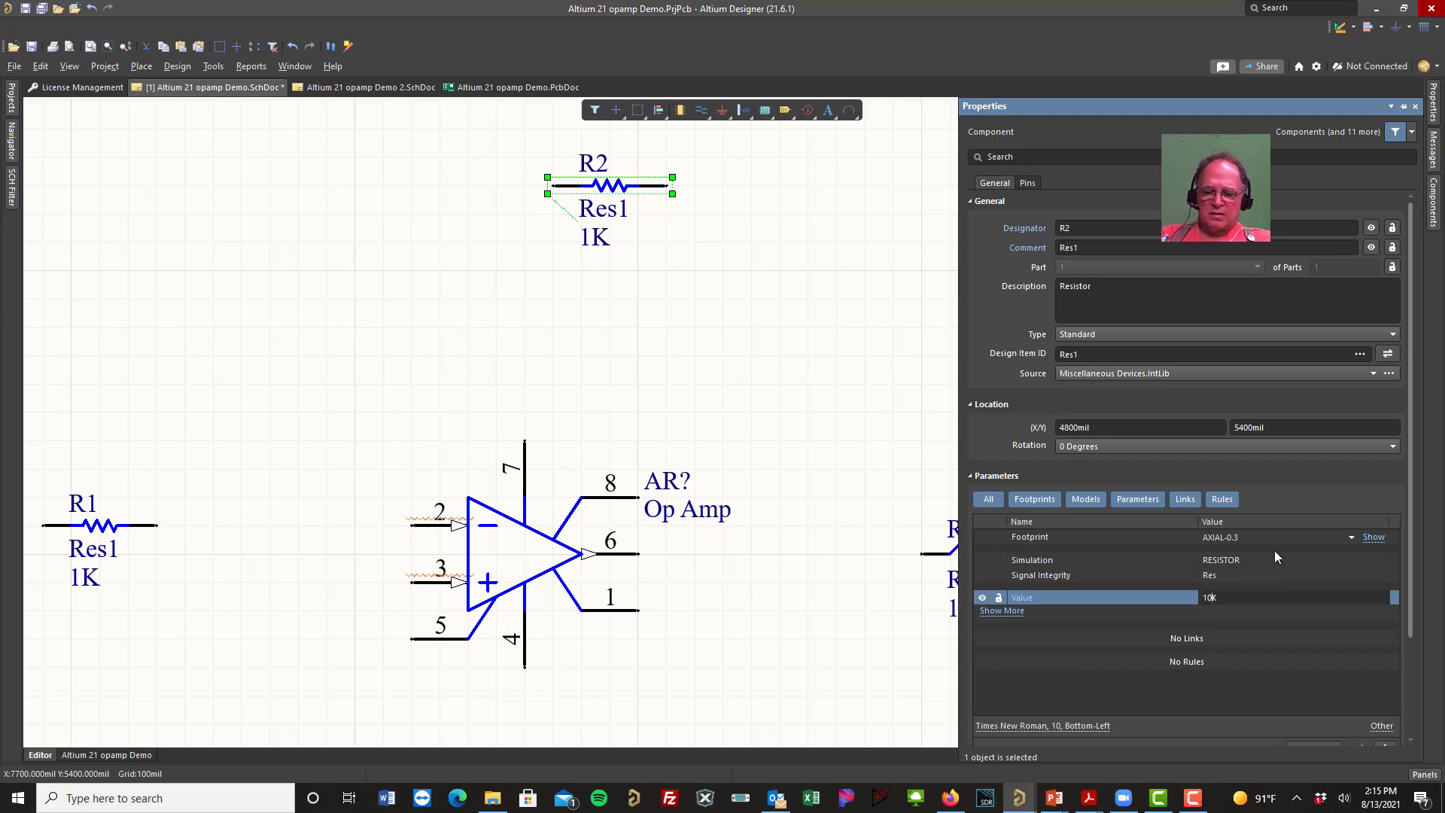
{"action": "key", "text": "Return"}
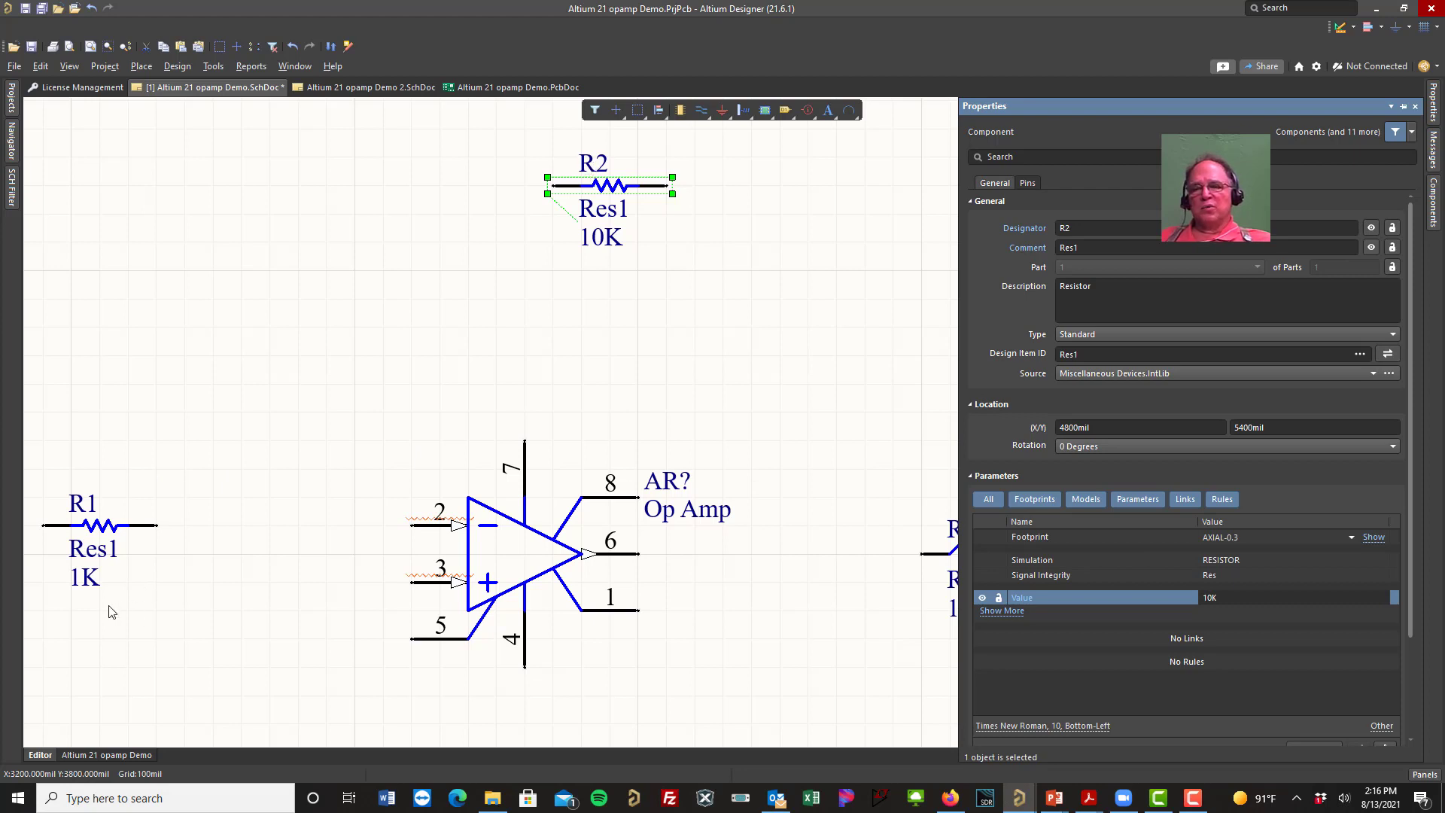
{"action": "right_click_drag", "start_coordinate": [710, 322], "coordinate": [490, 245]}
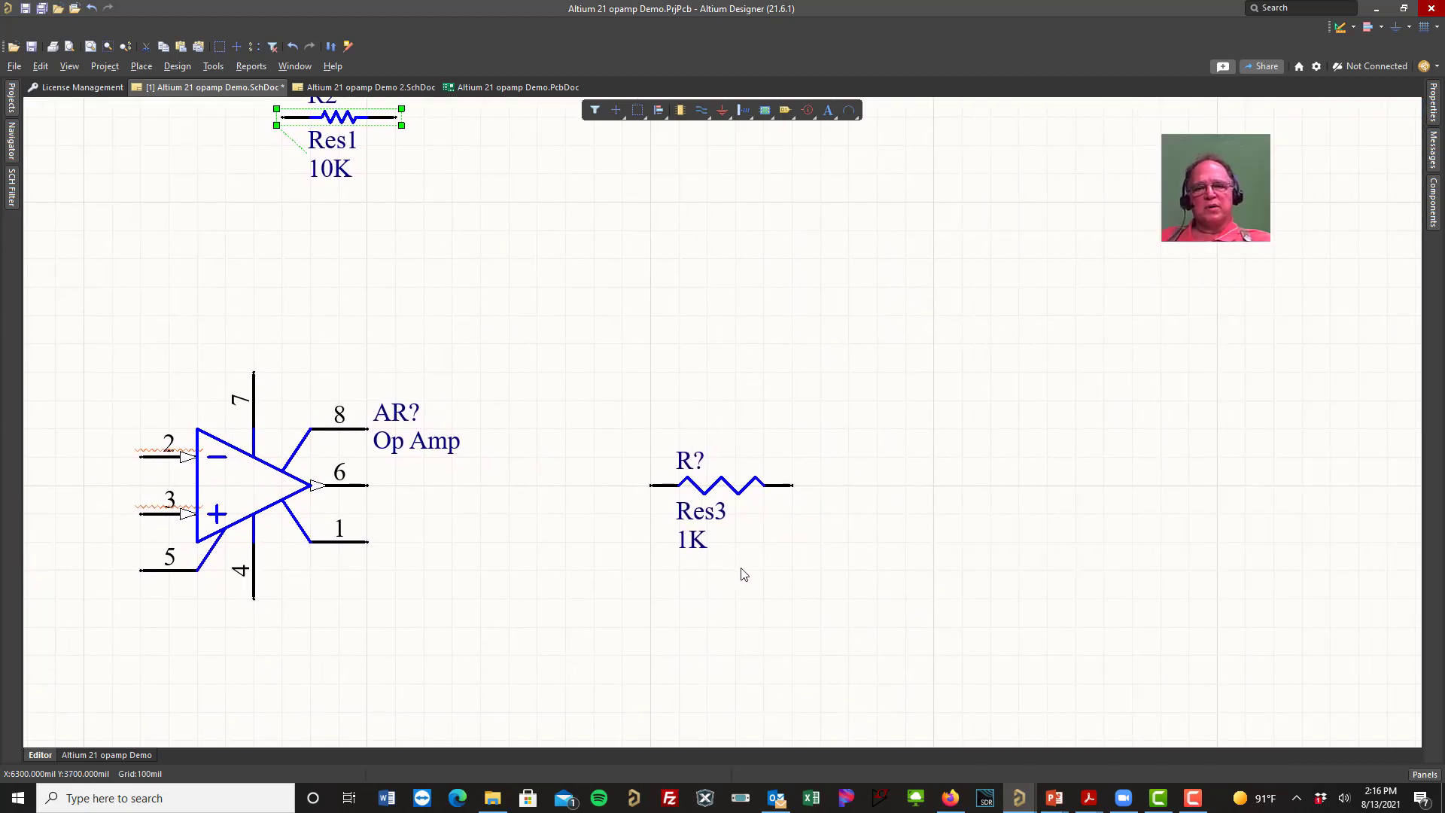
Step: Set the designator of the Res3 resistor by the op amp's output to R3 and its value to 50
{"action": "left_click", "coordinate": [699, 462]}
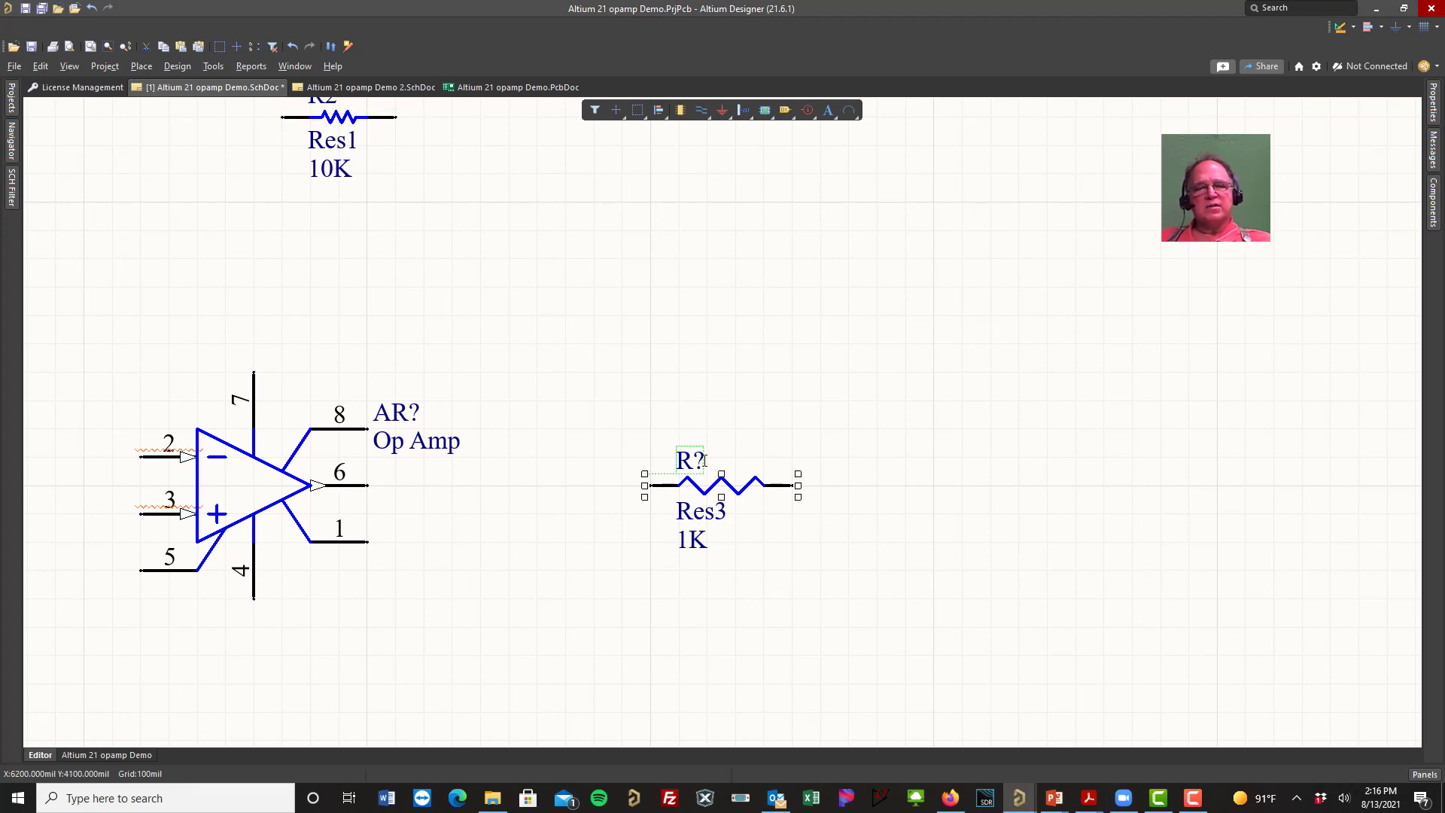
{"action": "left_click", "coordinate": [704, 461]}
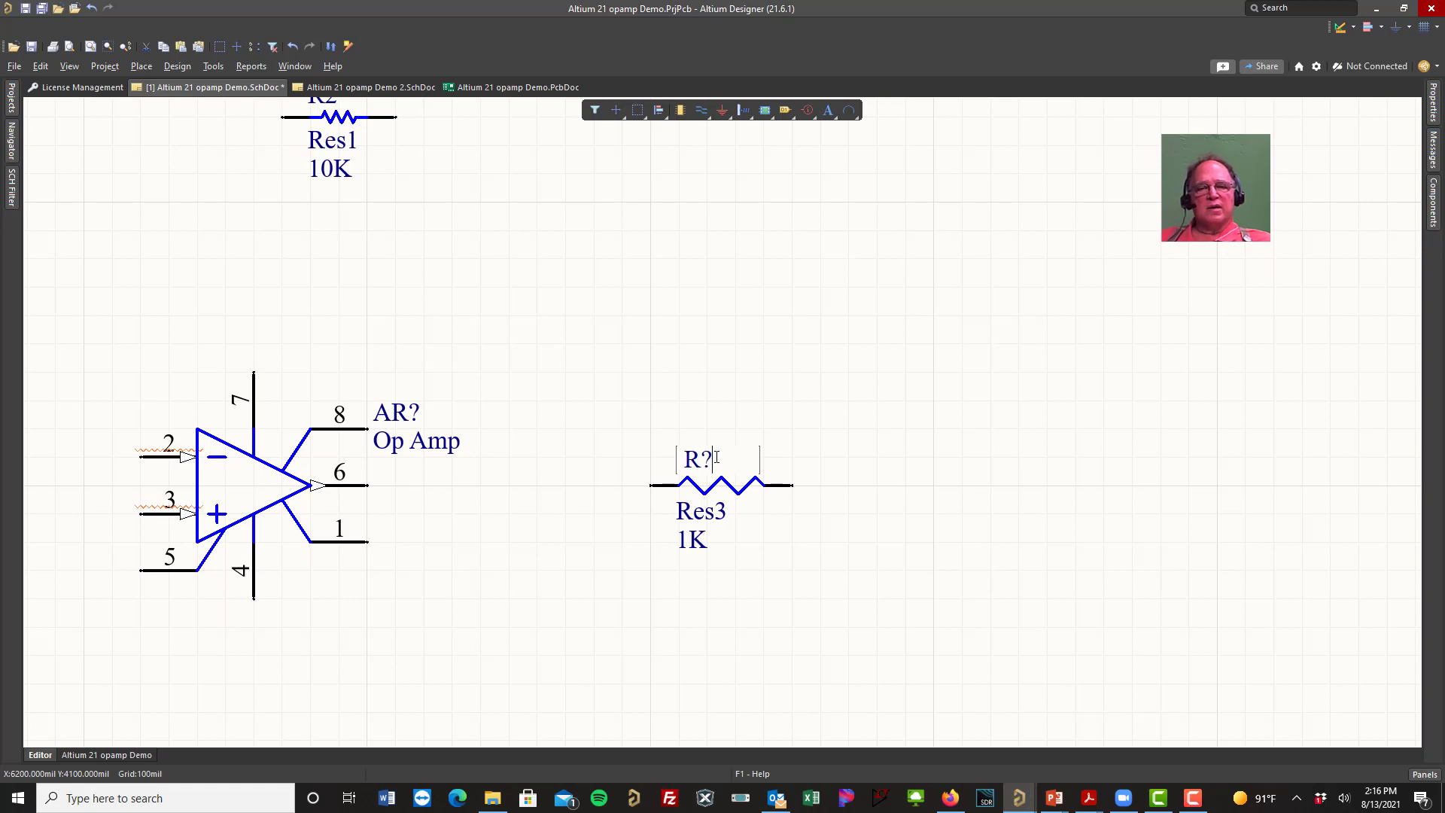
{"action": "key", "text": "BackSpace"}
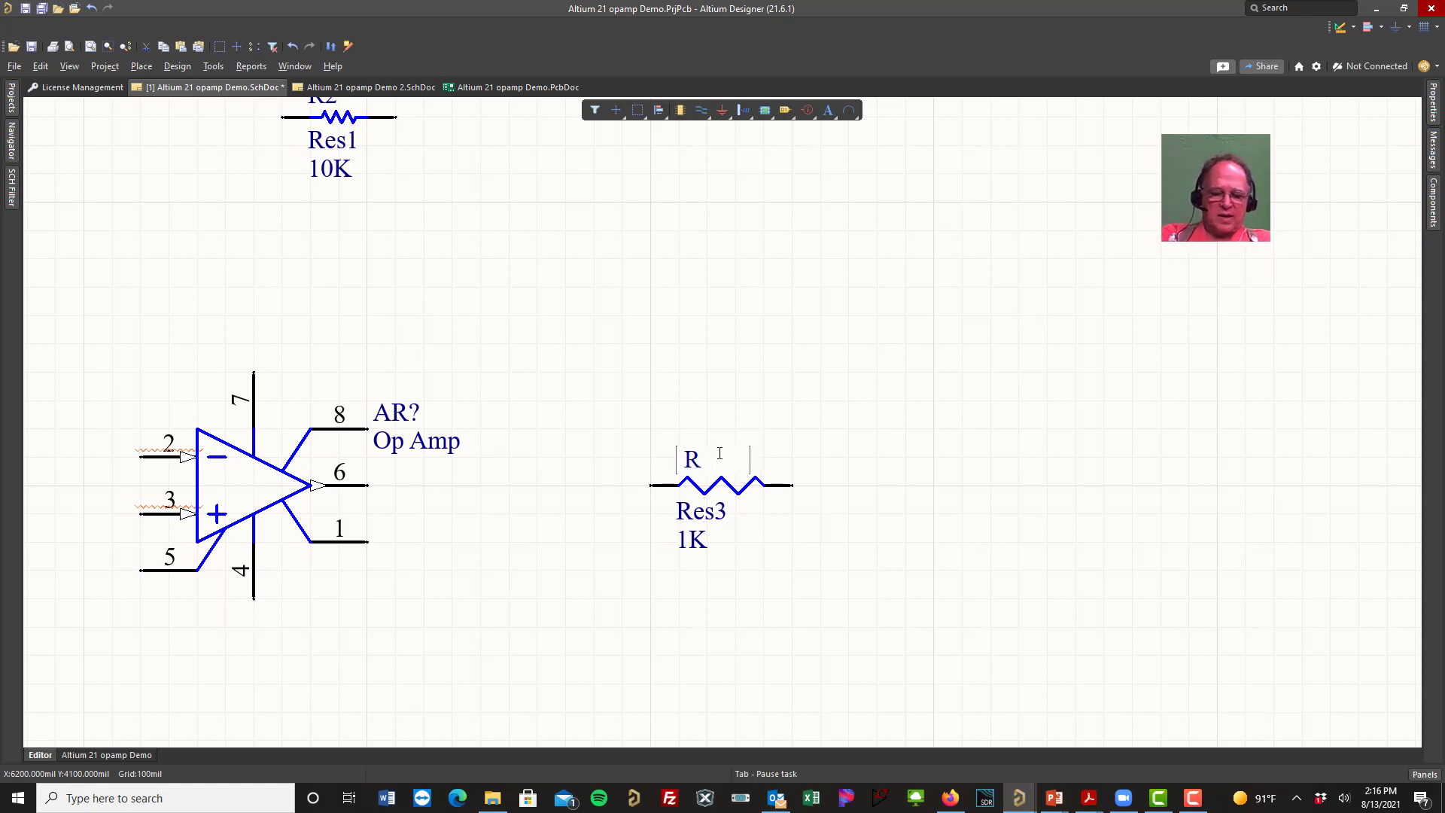
{"action": "type", "text": "3"}
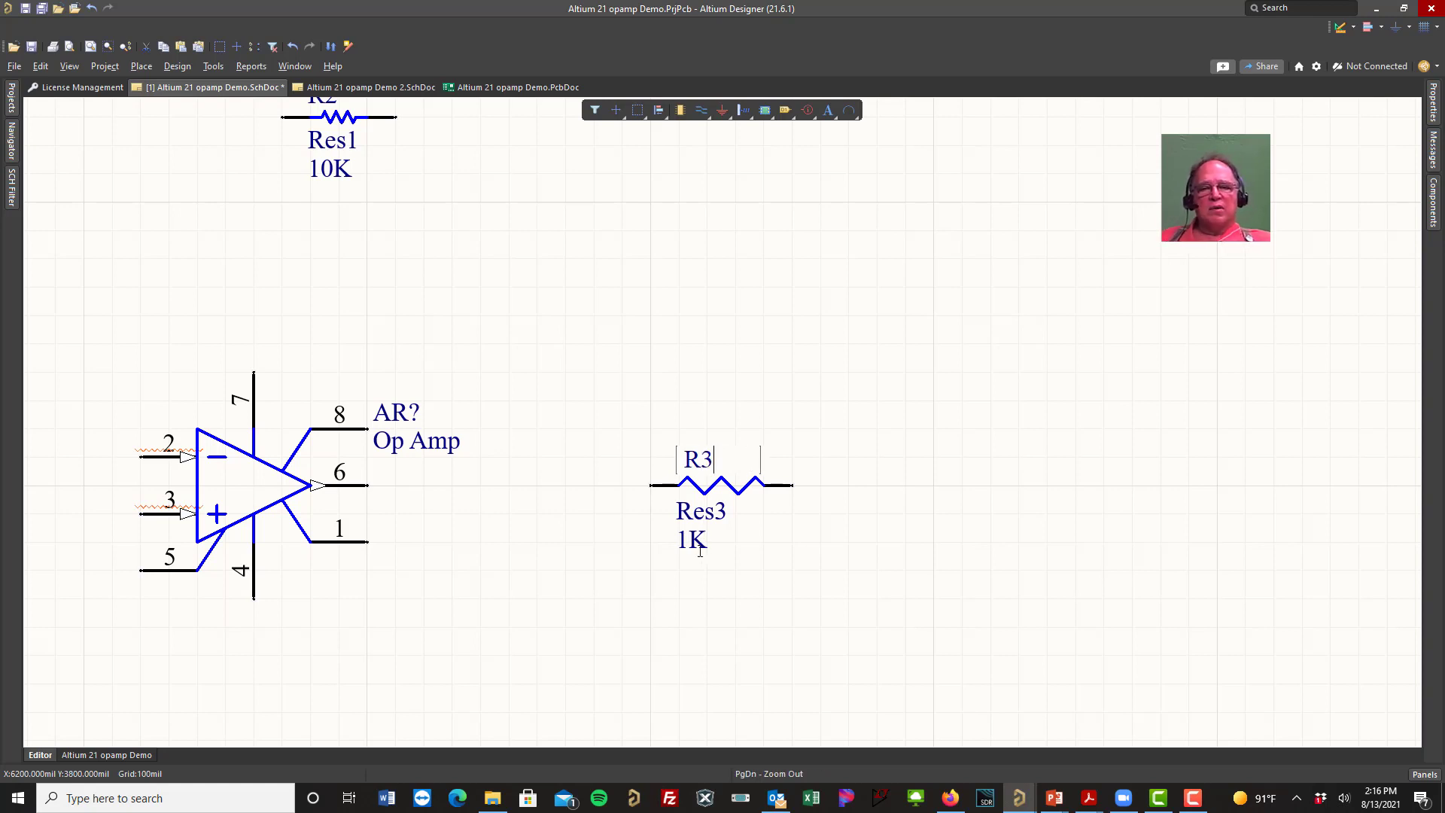
{"action": "key", "text": "Return"}
{"action": "left_click", "coordinate": [699, 548]}
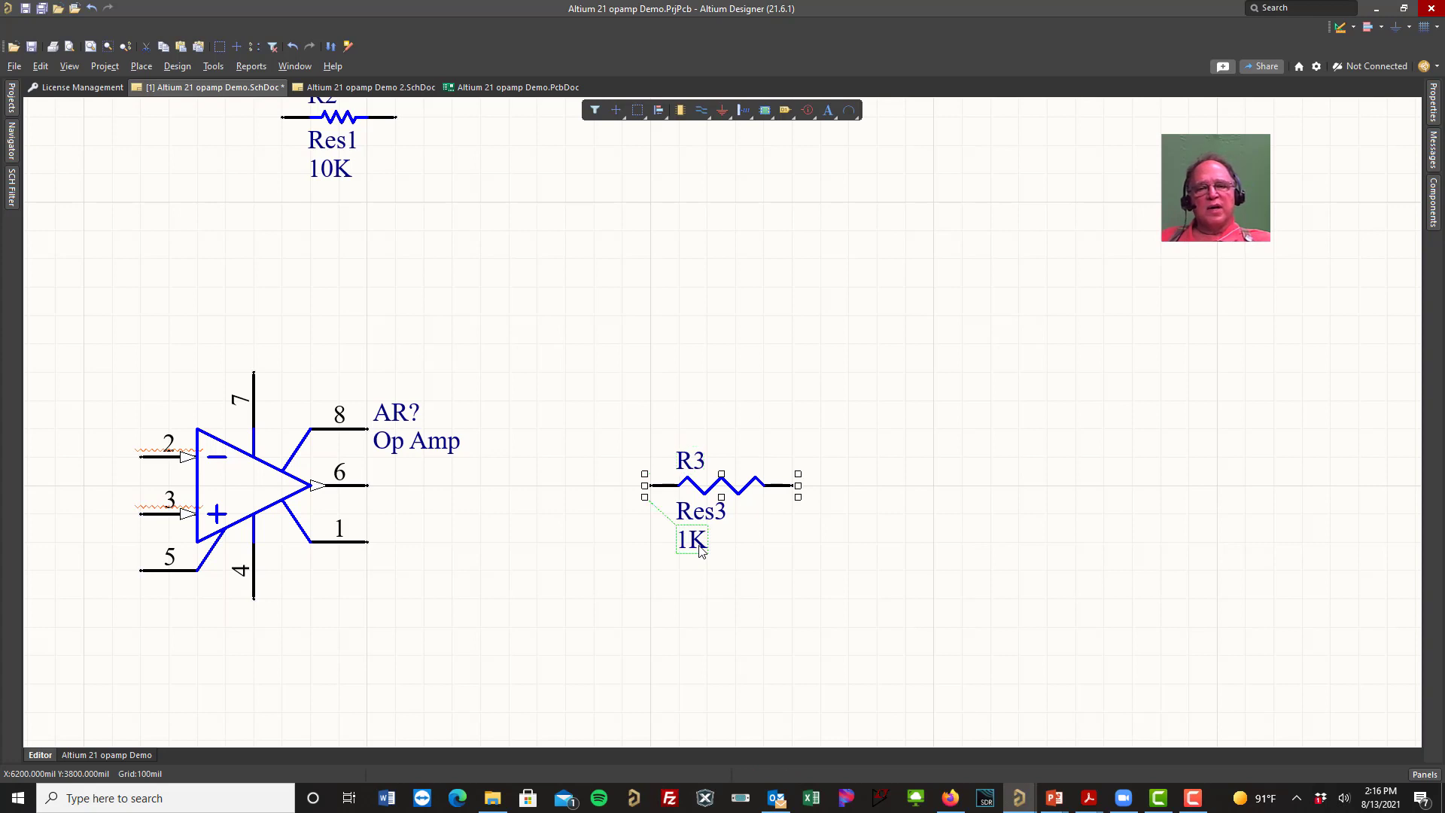
{"action": "left_click_drag", "start_coordinate": [726, 539], "coordinate": [677, 540]}
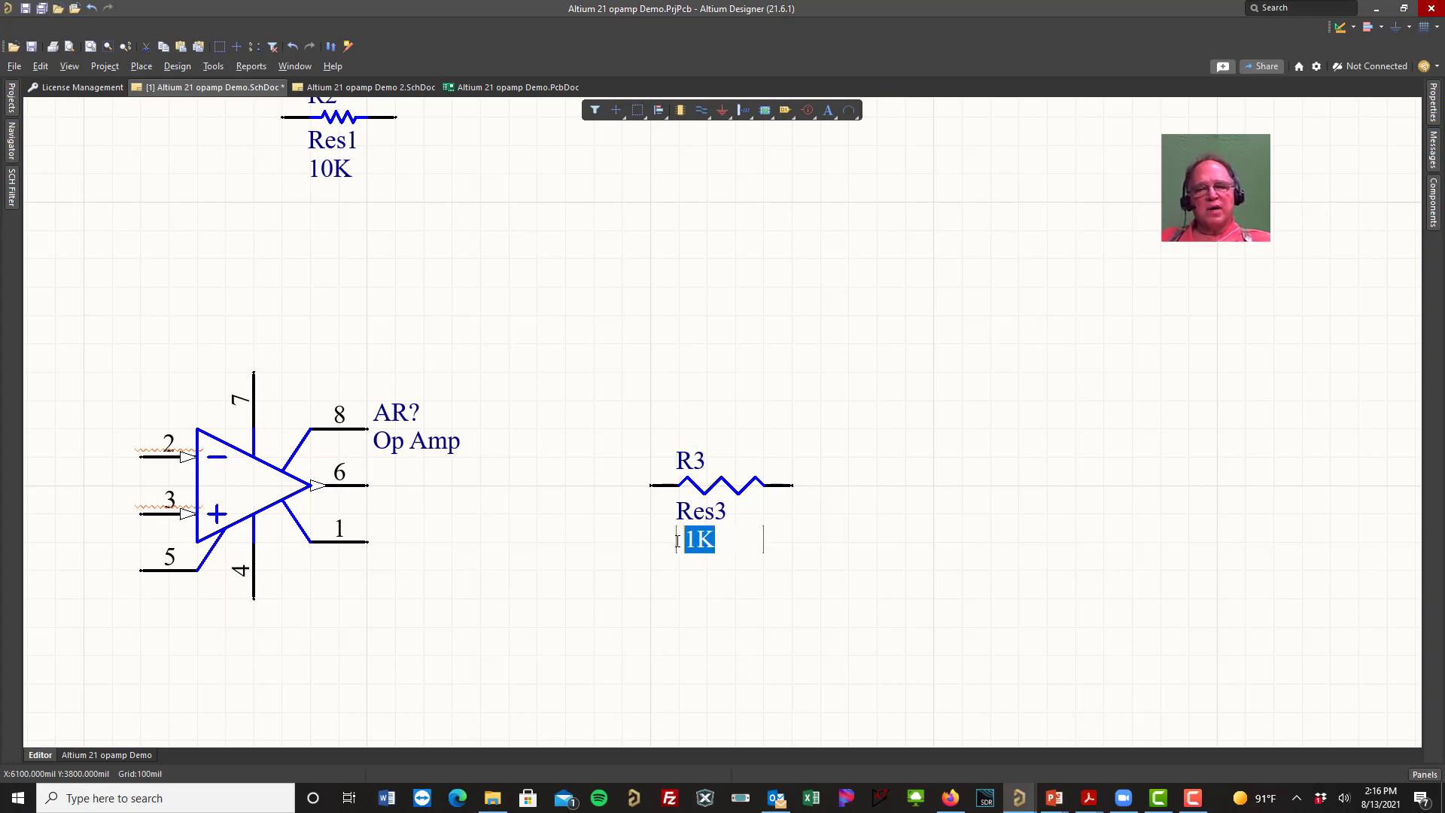
{"action": "type", "text": "50"}
{"action": "key", "text": "Return"}
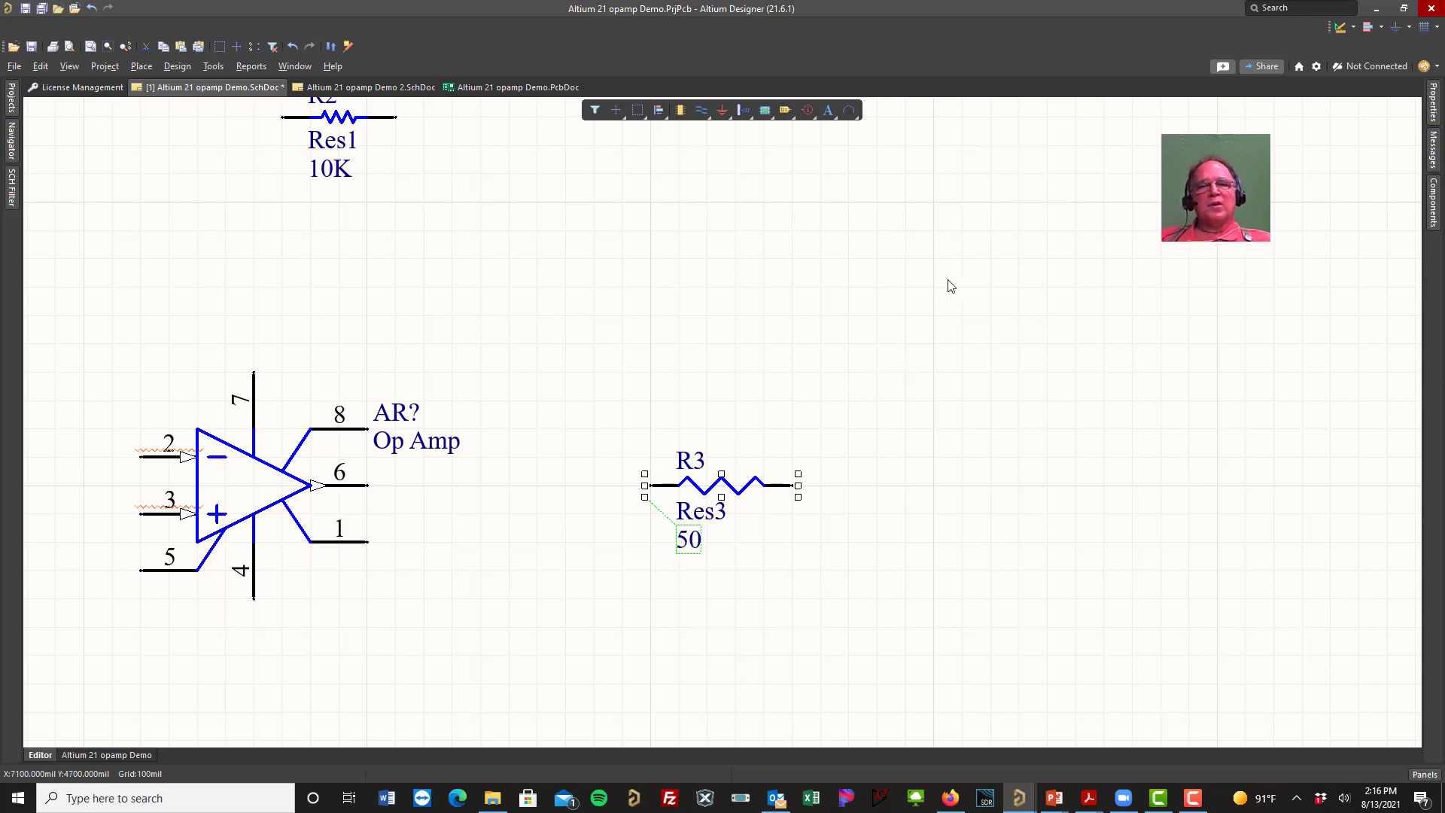
Step: Undo the resistor designator and value edits and all three resistor placements, back to the op amp alone
{"action": "right_click_drag", "start_coordinate": [603, 284], "coordinate": [921, 334]}
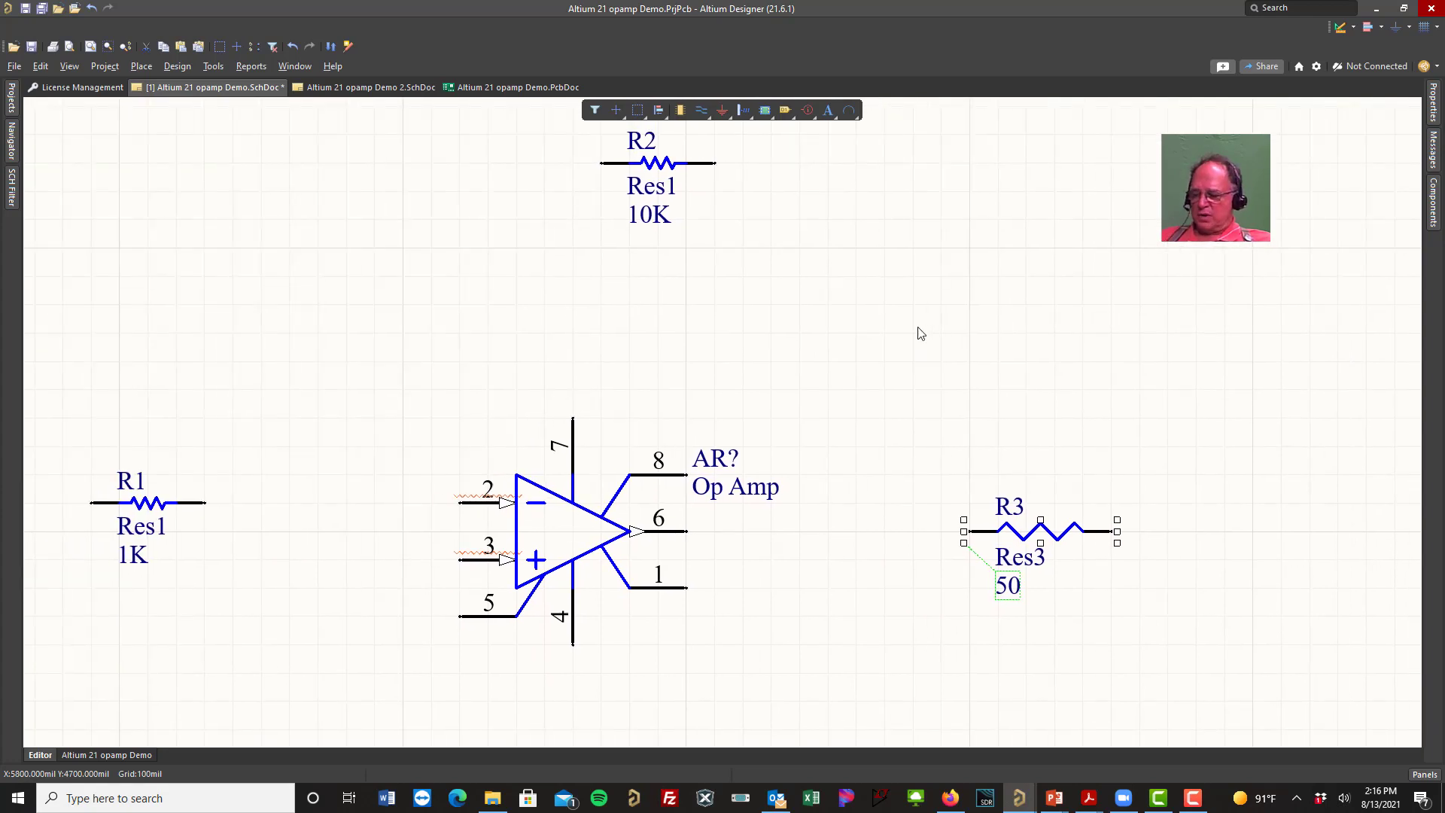
{"action": "type", "text": "1K"}
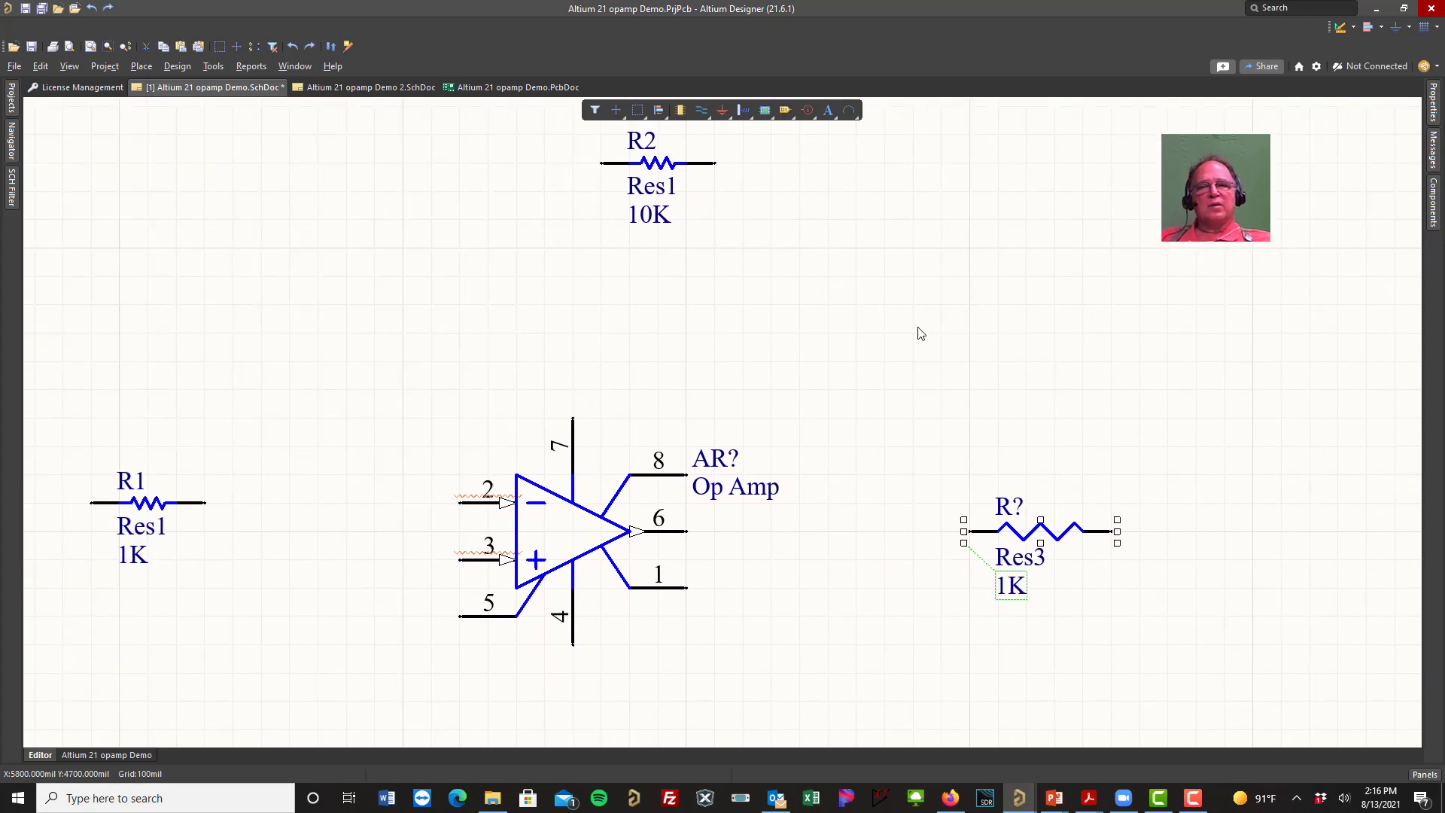
{"action": "key", "text": "ctrl+z"}
{"action": "key", "text": "ctrl+z"}
{"action": "key", "text": "ctrl+z"}
{"action": "key", "text": "ctrl+z"}
{"action": "key", "text": "ctrl+z"}
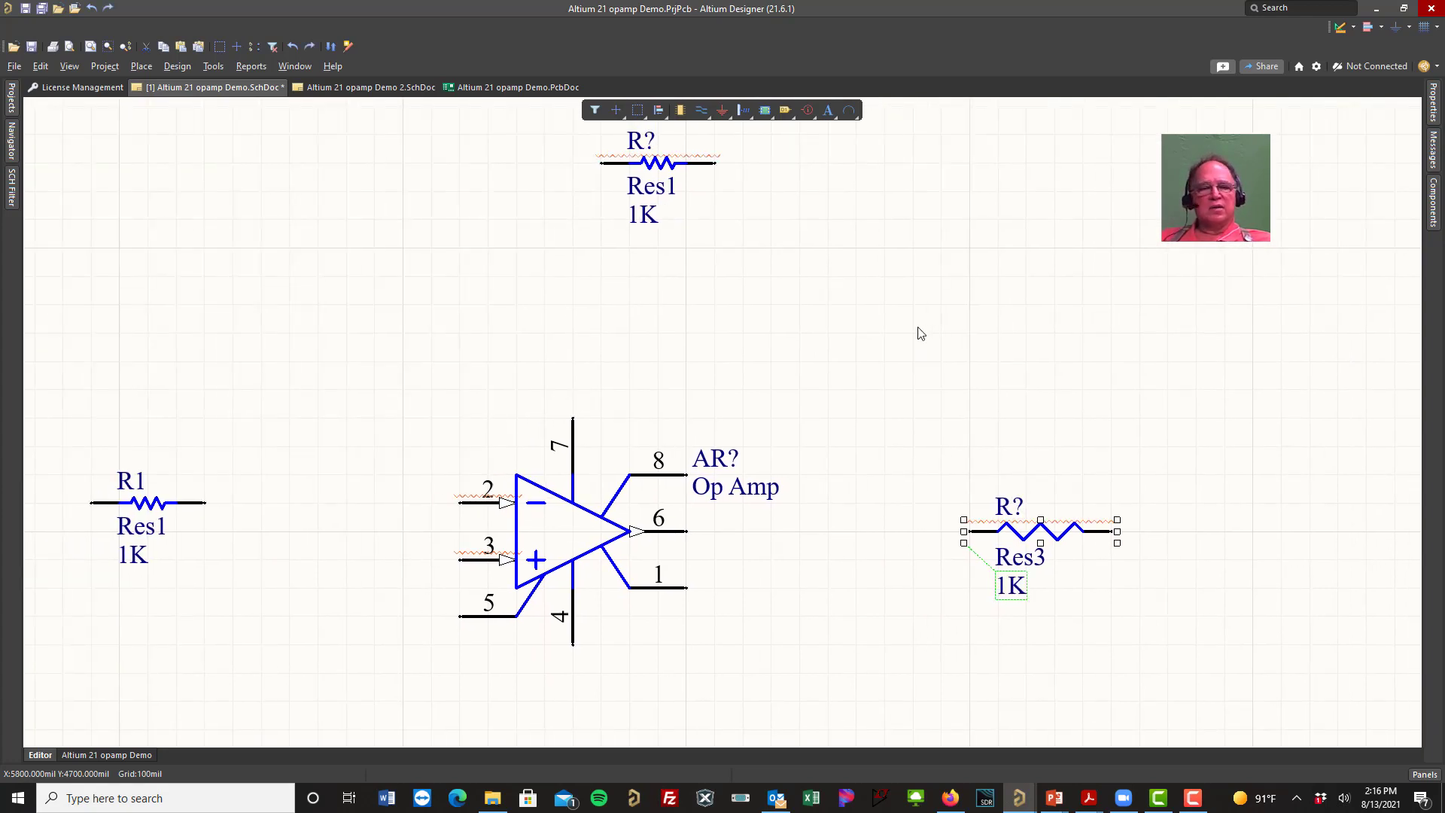
{"action": "key", "text": "ctrl+z"}
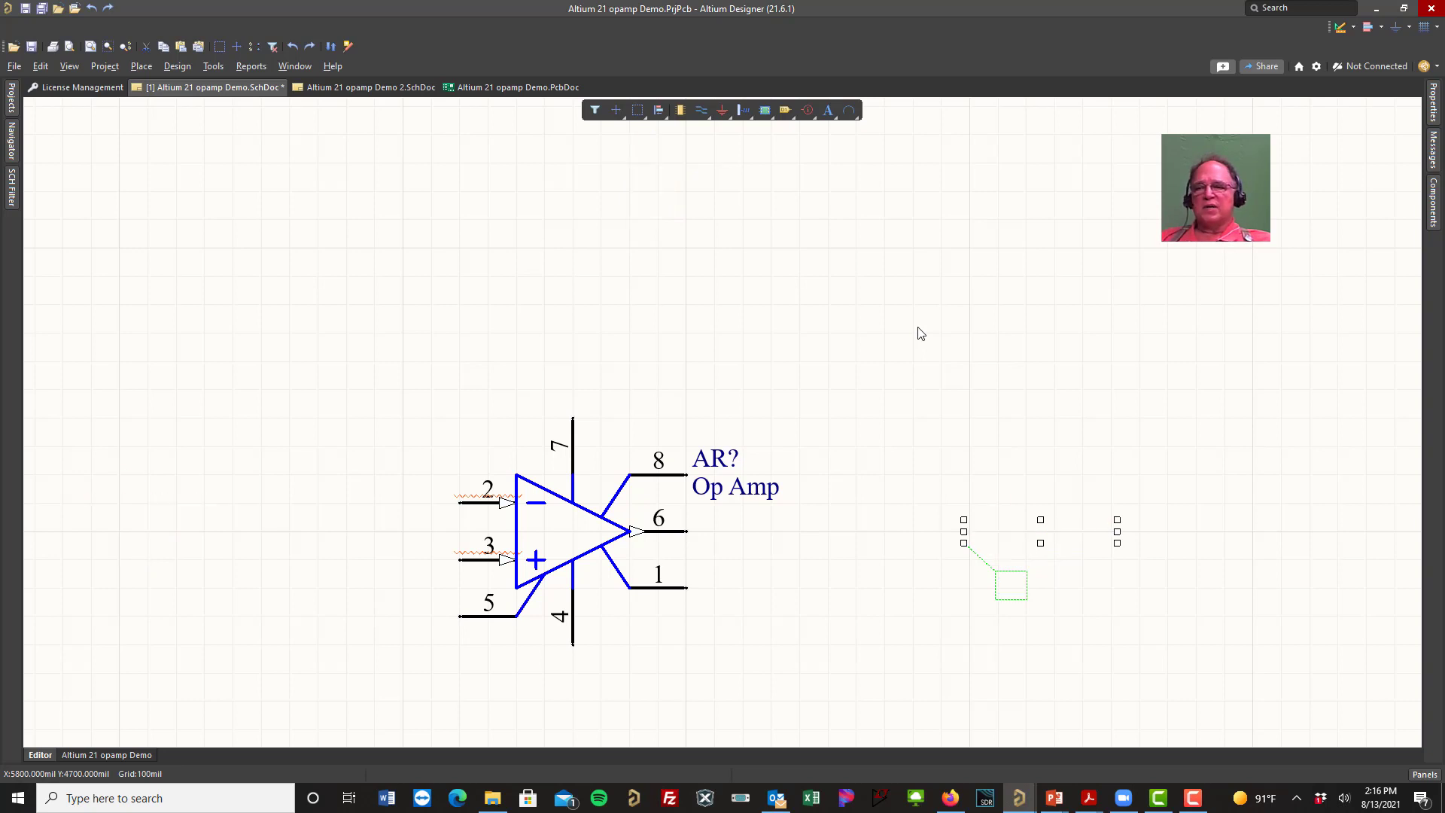
{"action": "key", "text": "ctrl+z"}
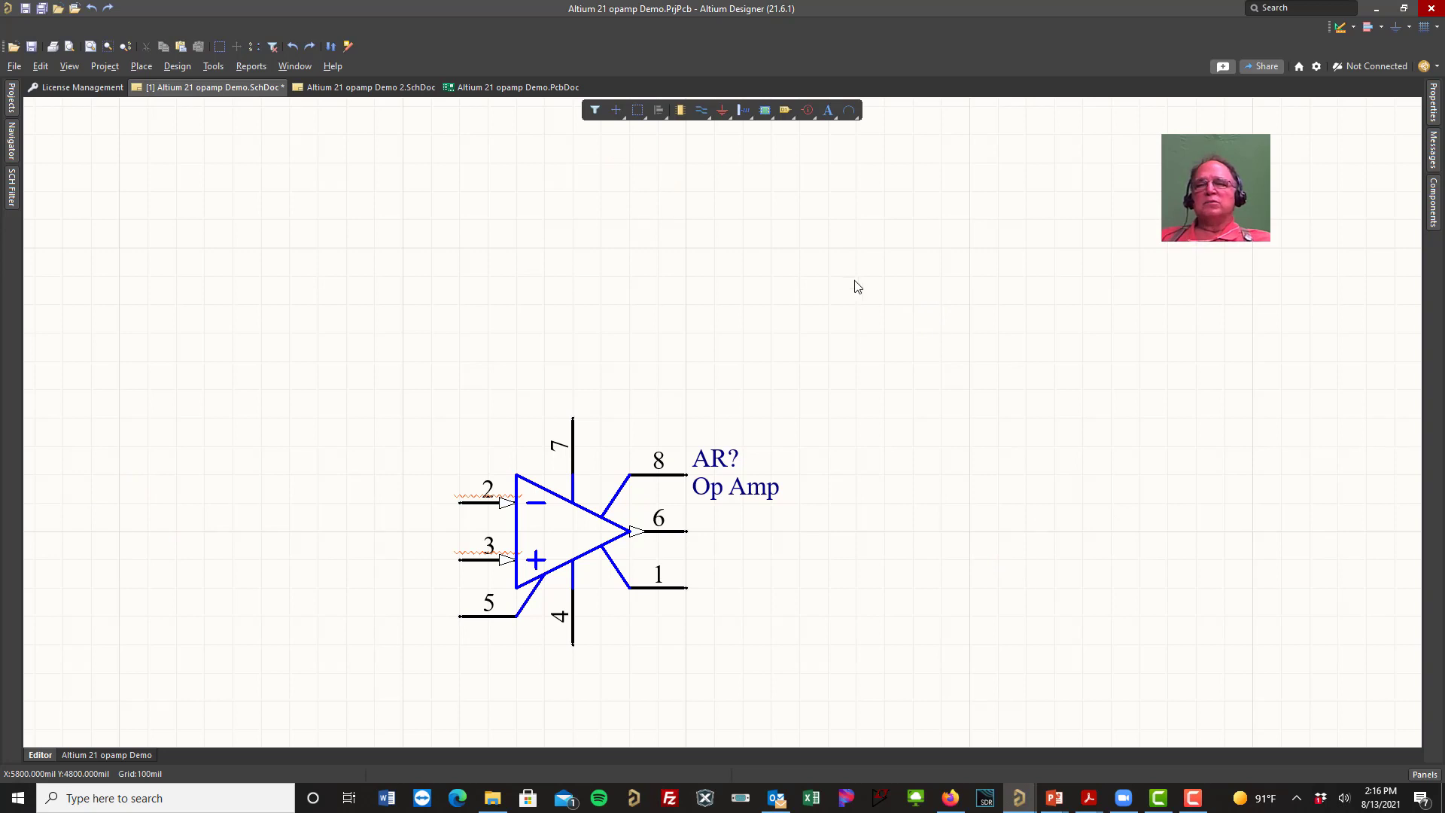
Step: Place a Res1 resistor left of the op amp, level with pin 2, assigning designator R1 during placement
{"action": "left_click", "coordinate": [1435, 203]}
{"action": "double_click", "coordinate": [1082, 592]}
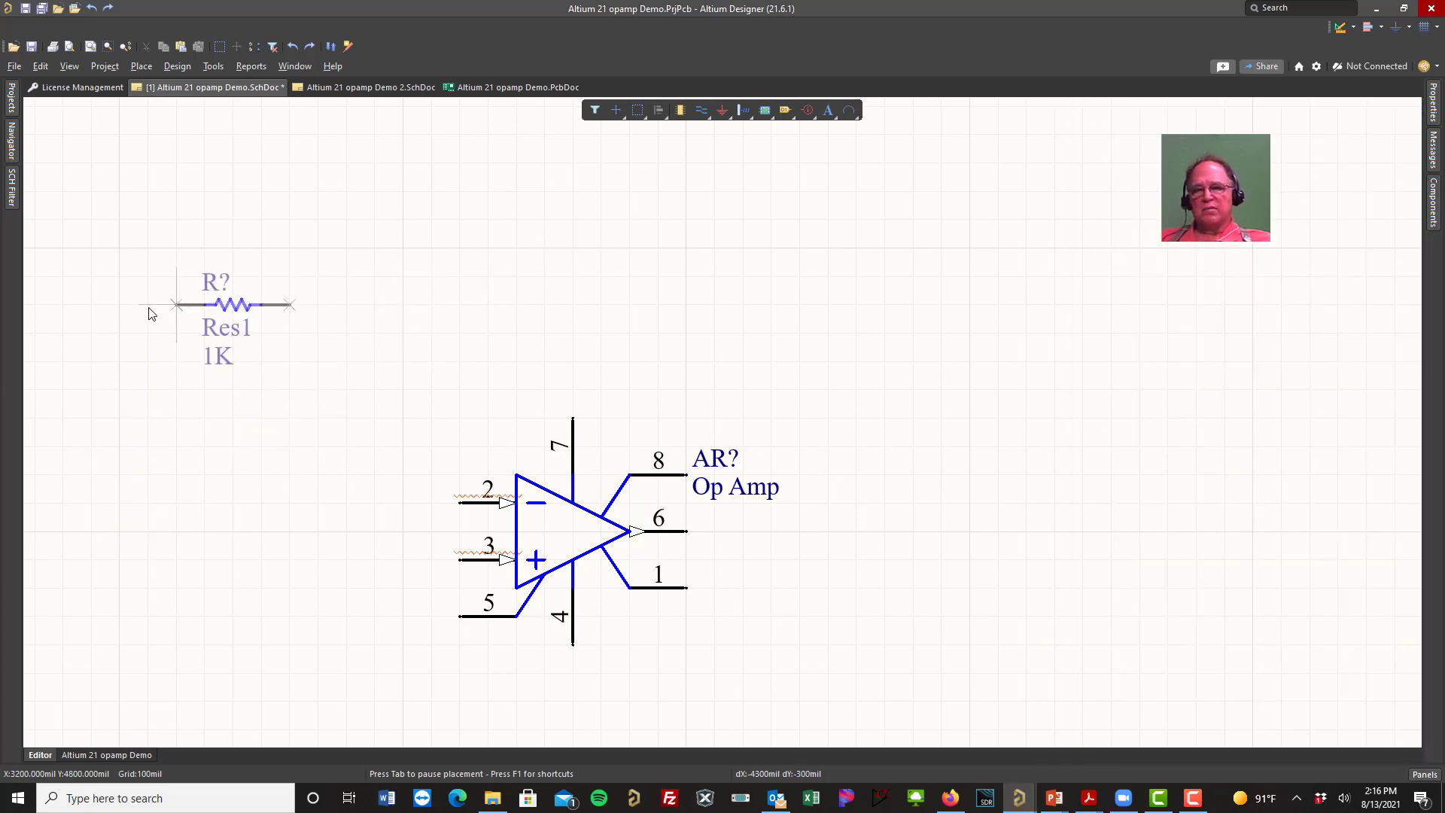
{"action": "key", "text": "Tab"}
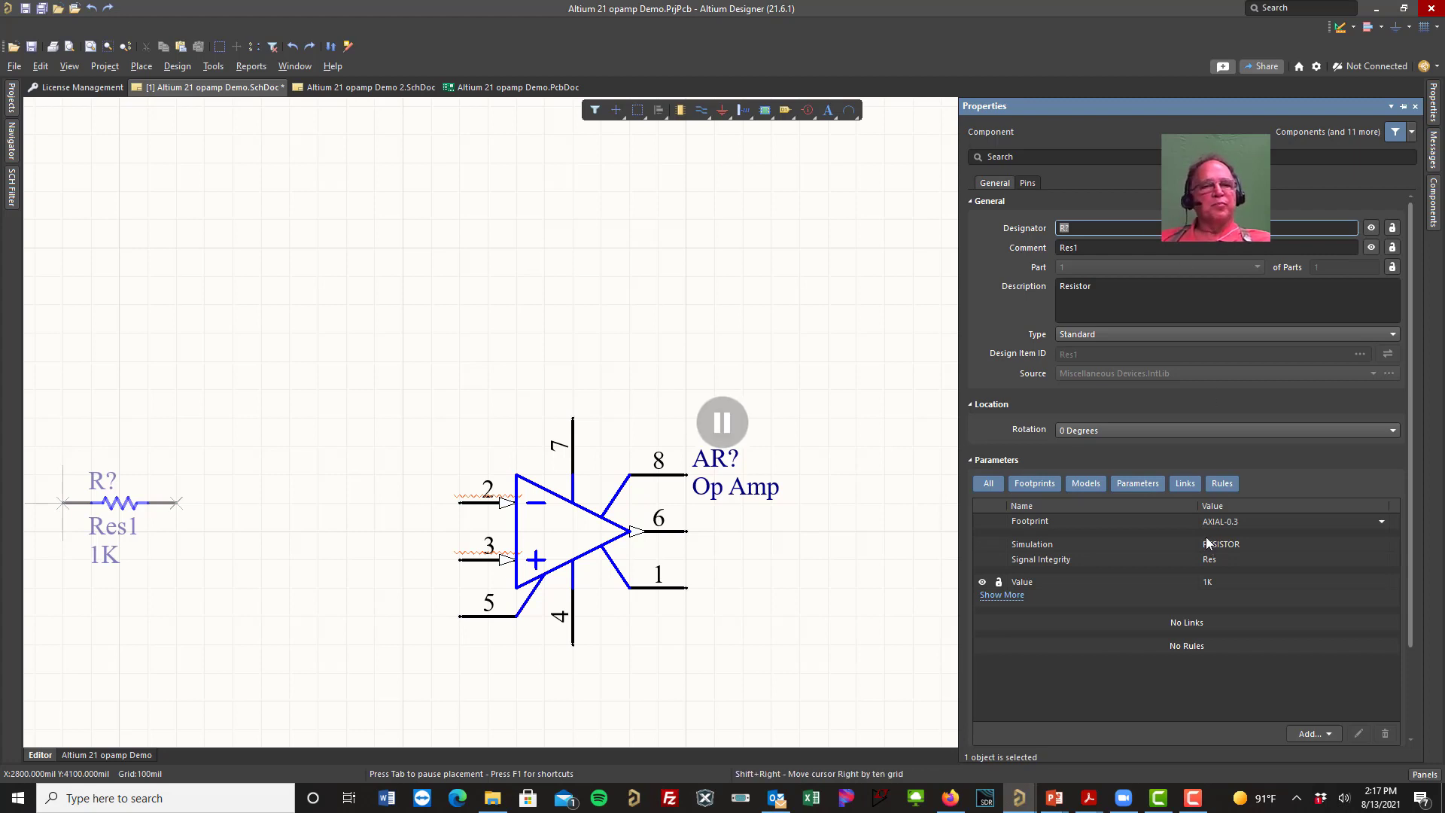
{"action": "type", "text": "R"}
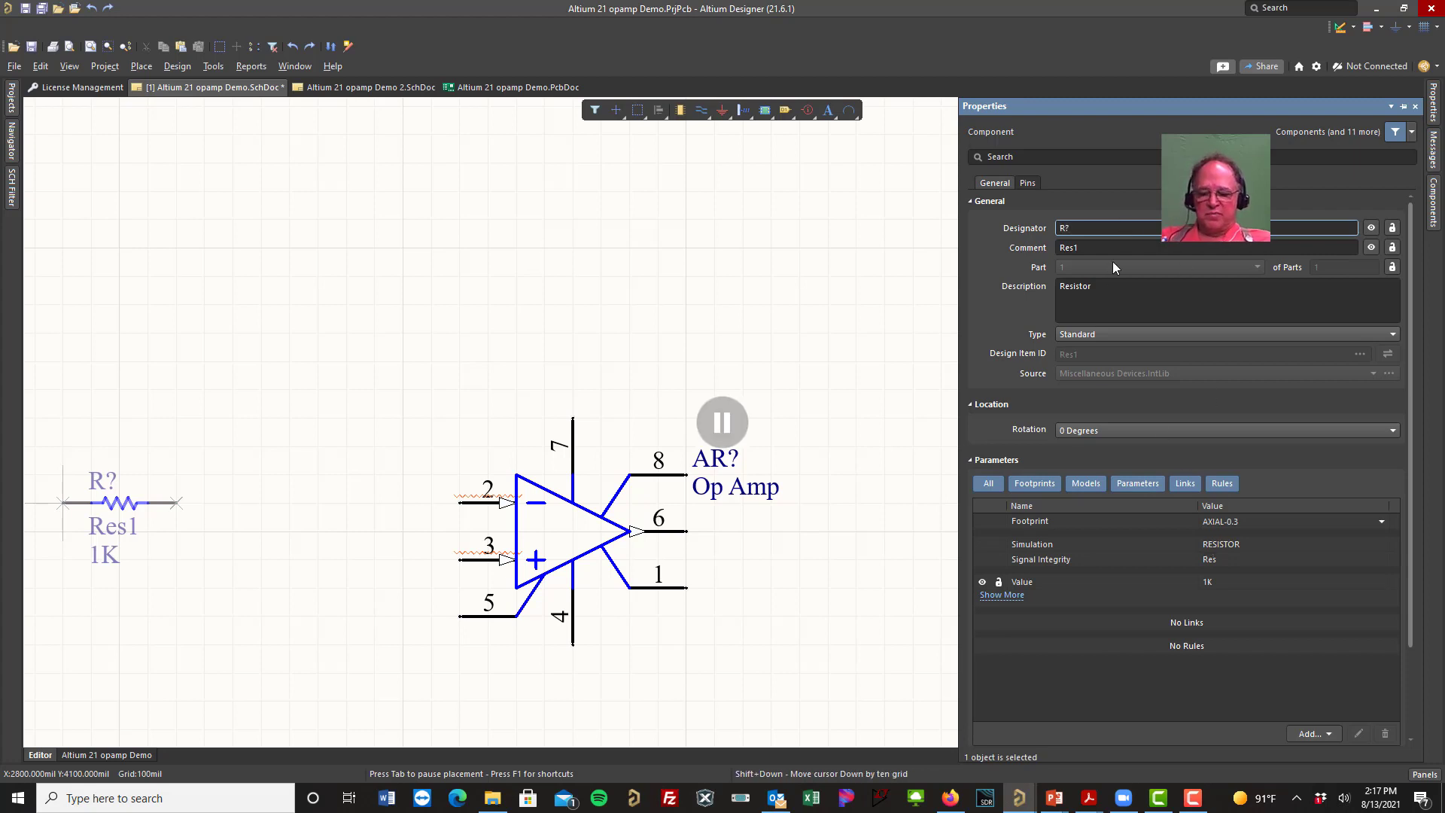
{"action": "type", "text": "1"}
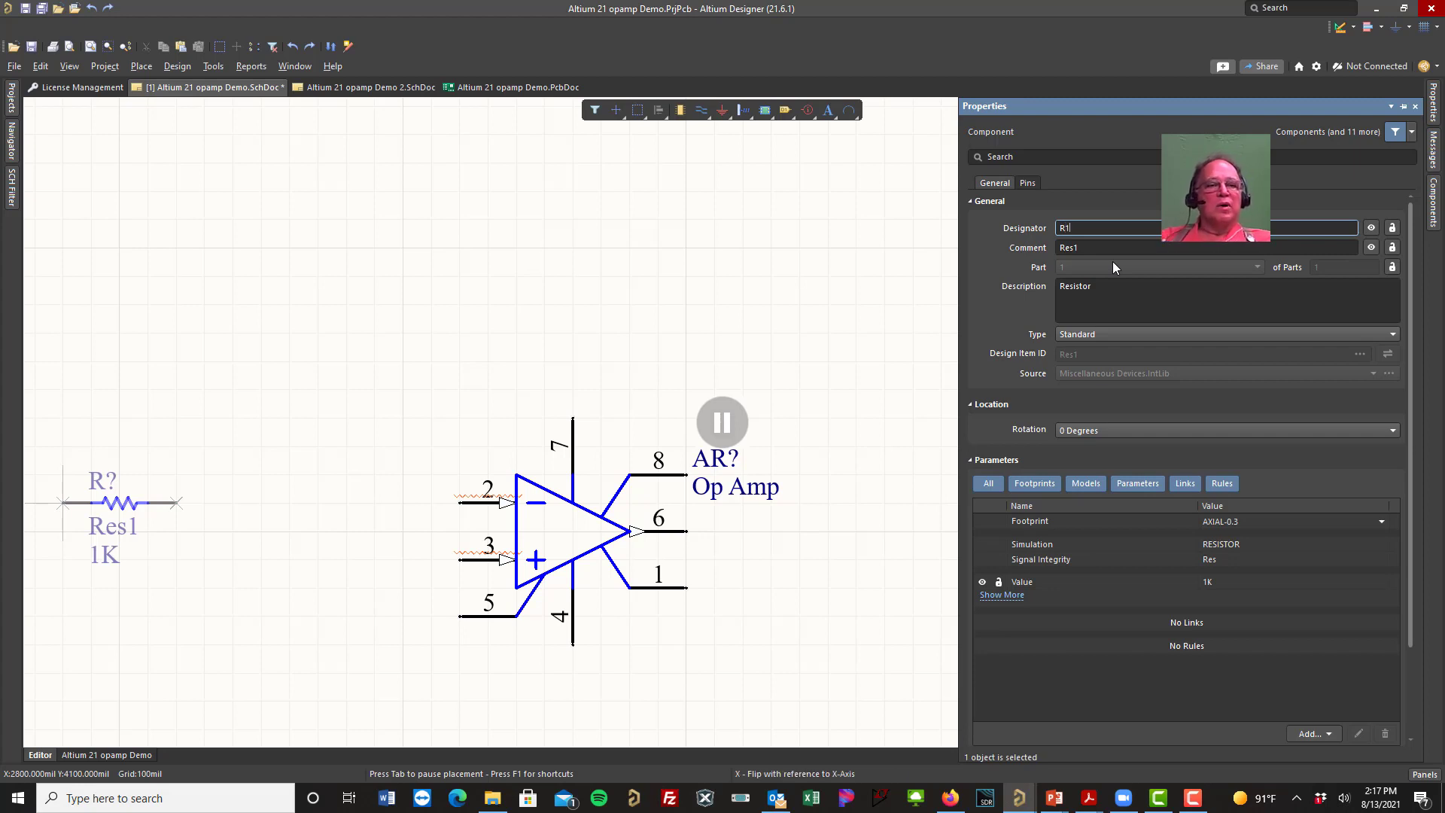
{"action": "left_click", "coordinate": [719, 425]}
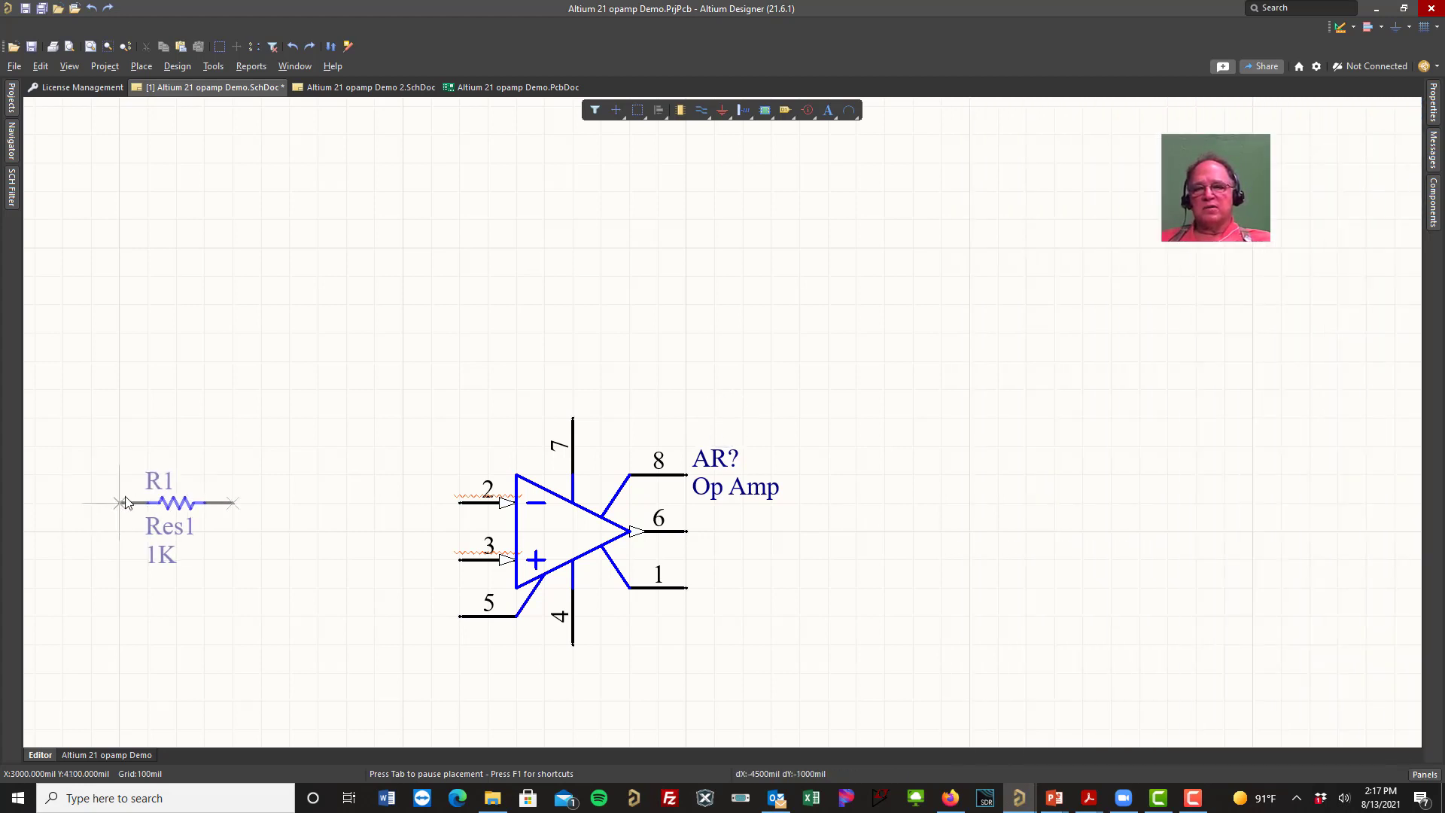
{"action": "left_click", "coordinate": [119, 502]}
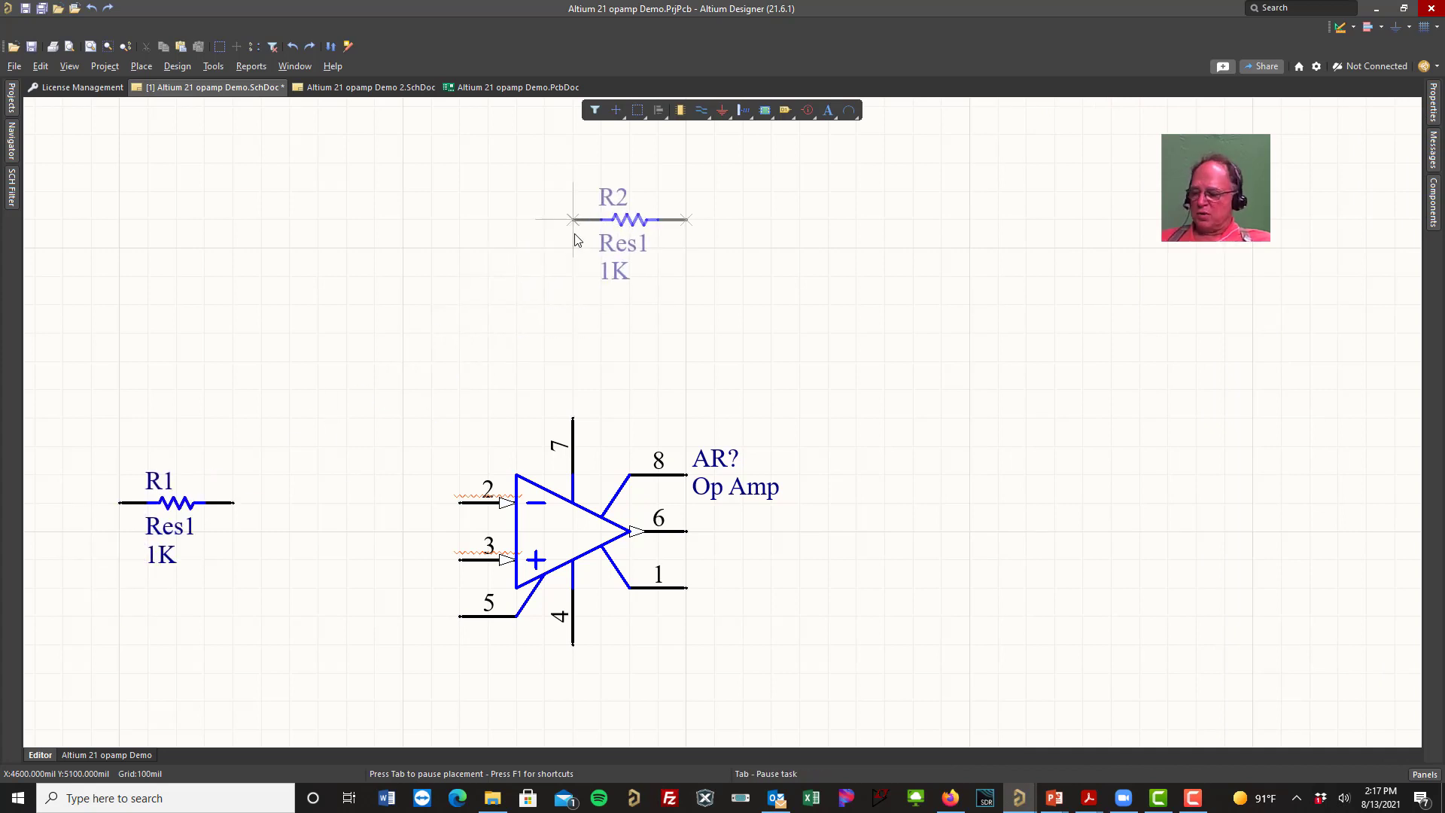
Step: Place a second Res1 resistor, R2, above the op amp, setting its value to 10K before placement, and end the placement
{"action": "key", "text": "Tab"}
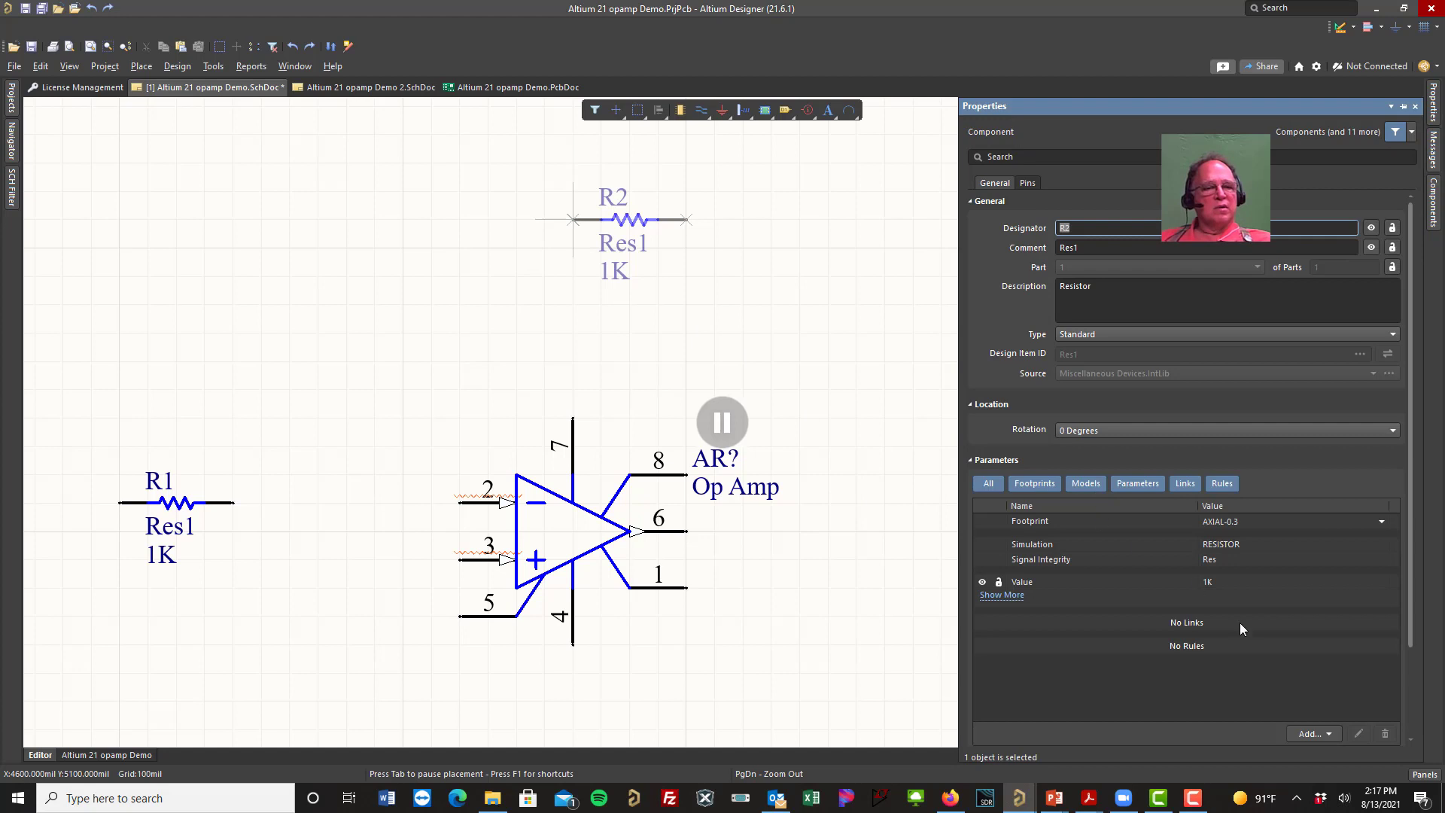
{"action": "left_click", "coordinate": [1206, 584]}
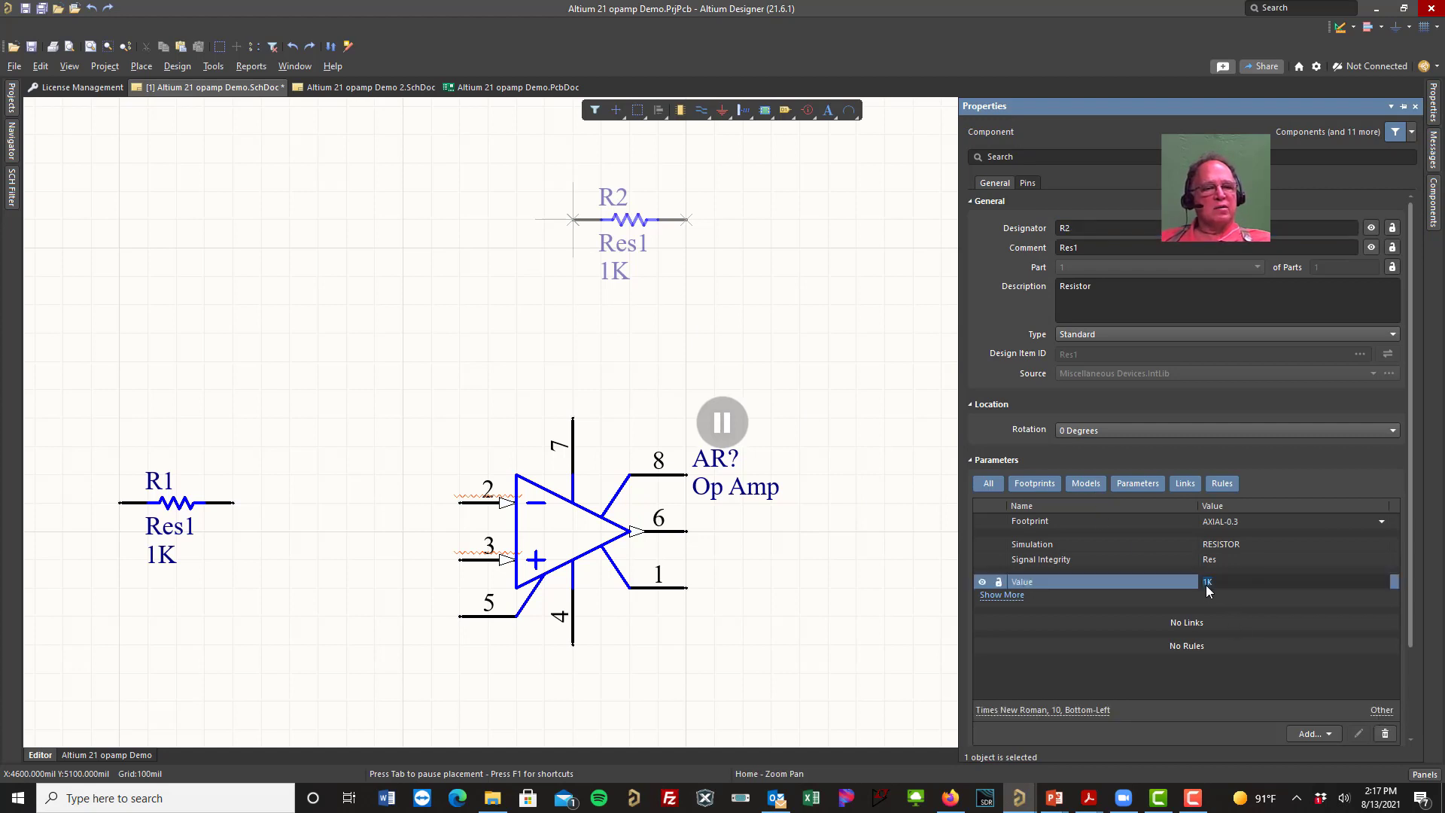
{"action": "key", "text": "Right"}
{"action": "type", "text": "0"}
{"action": "key", "text": "Return"}
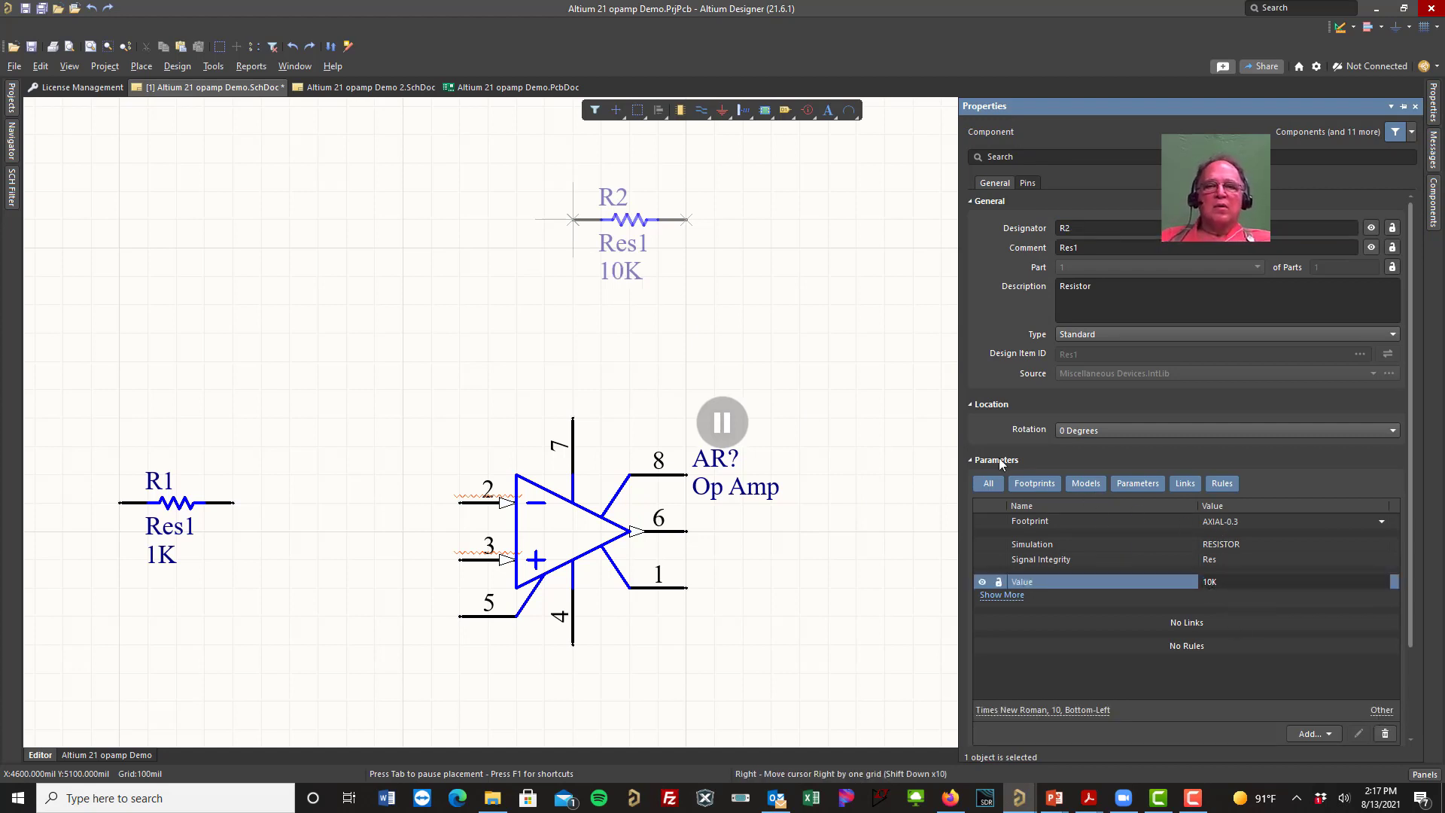
{"action": "left_click", "coordinate": [721, 427]}
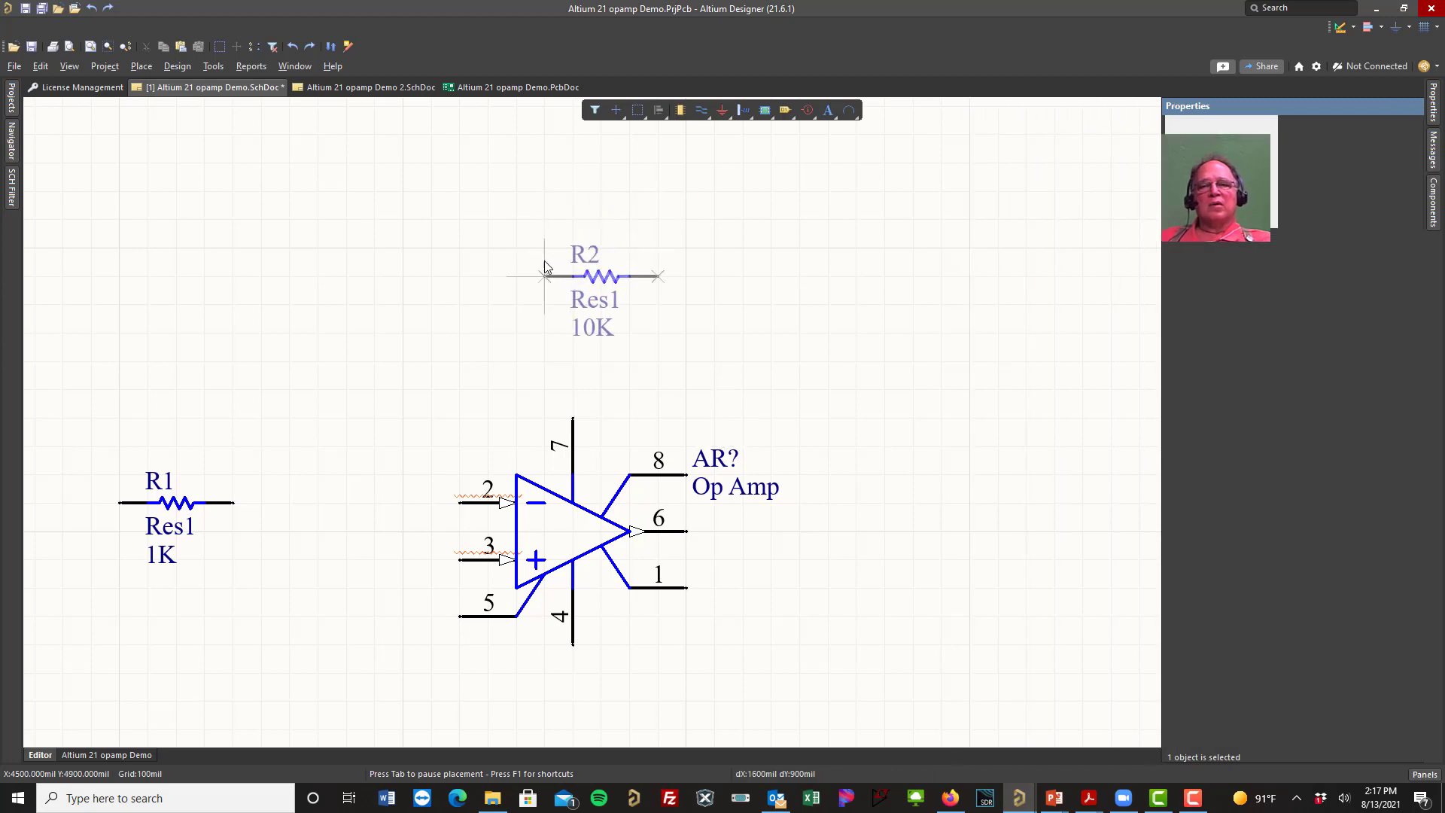
{"action": "left_click", "coordinate": [572, 219]}
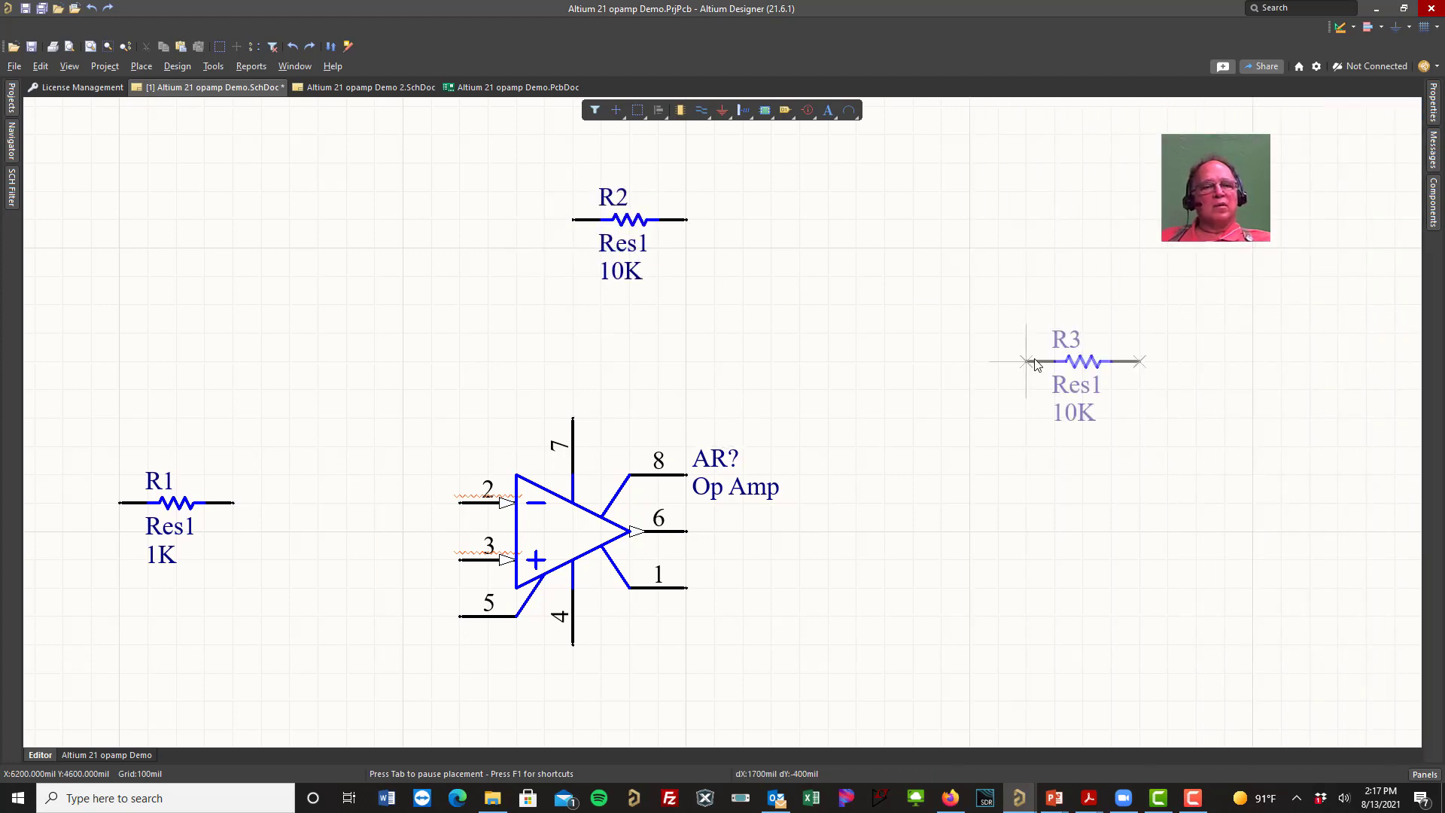
{"action": "right_click_drag", "start_coordinate": [1033, 365], "coordinate": [1031, 362]}
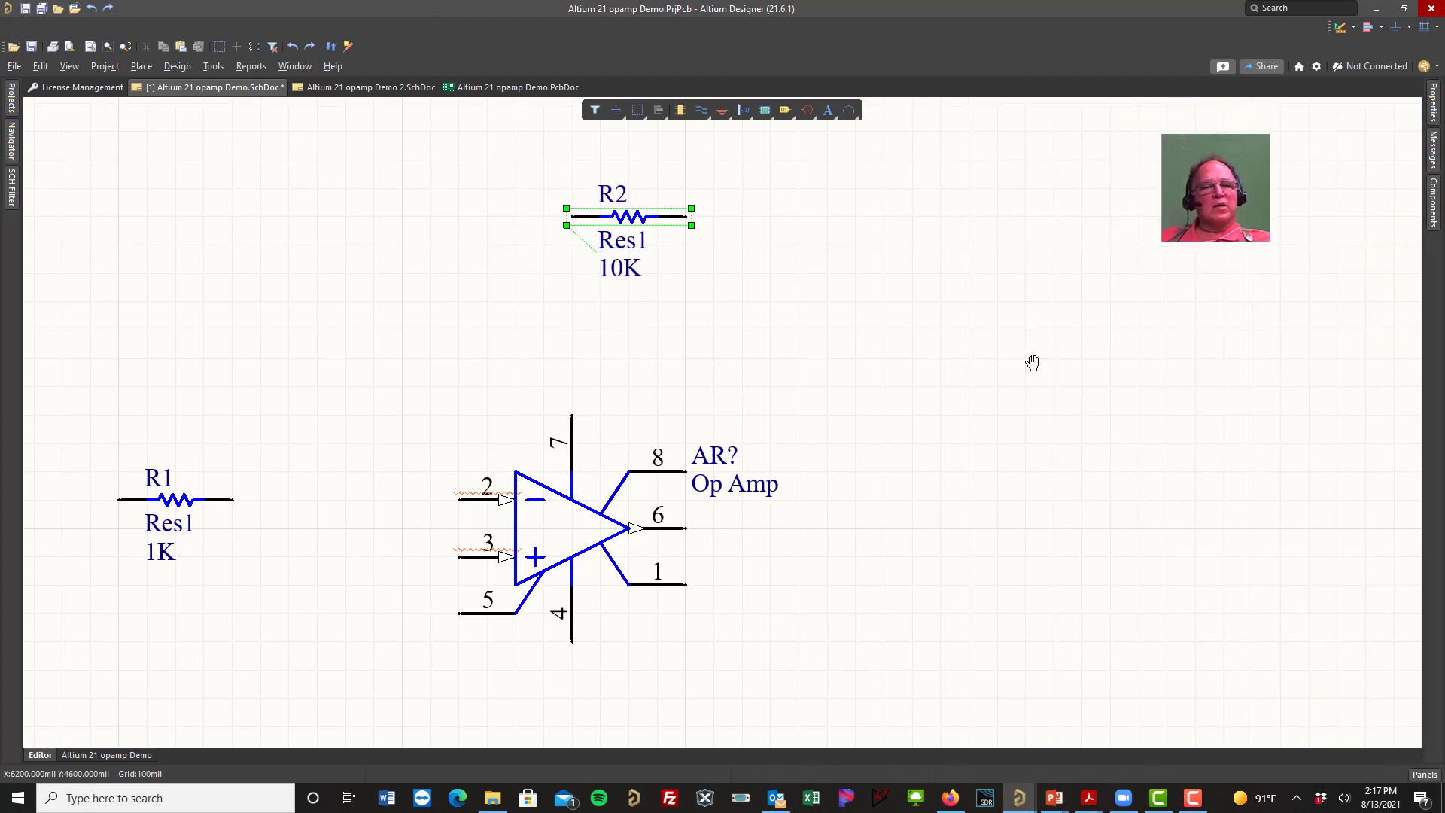
Step: Place one Res3 resistor level with the op amp's output pin 6, with designator R3 and value 50 set during placement
{"action": "left_click", "coordinate": [1435, 99]}
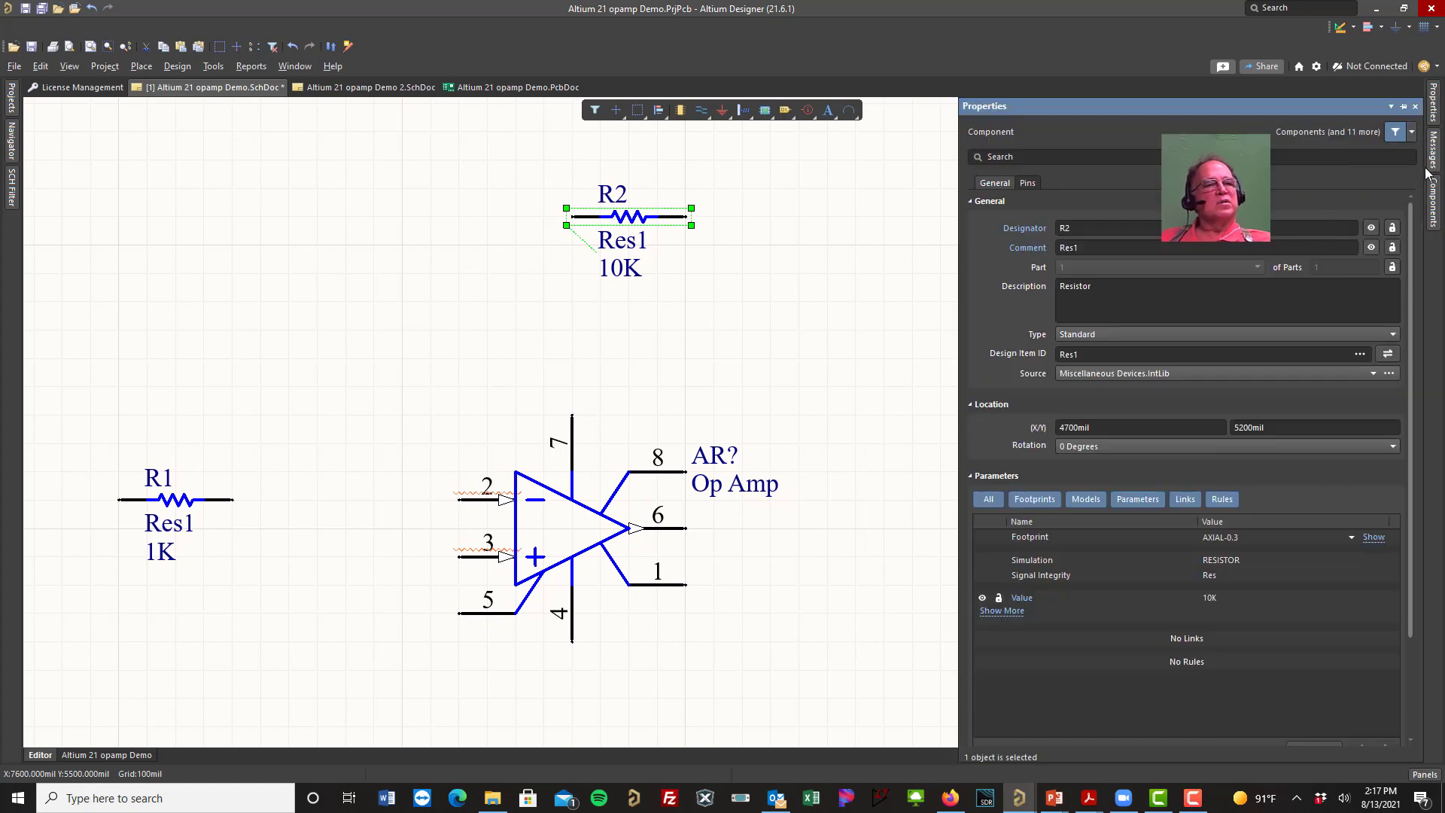
{"action": "left_click", "coordinate": [1431, 207]}
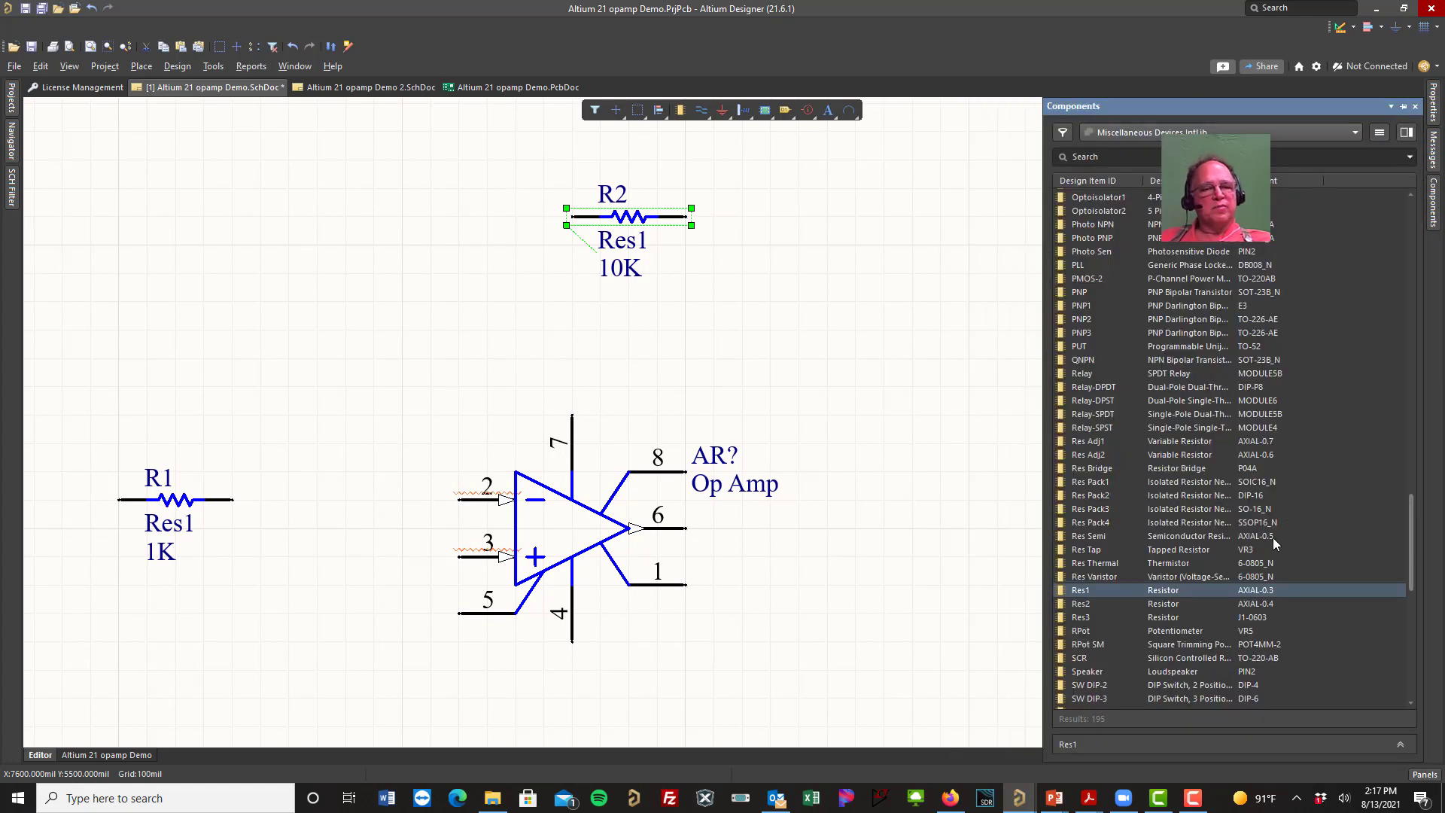
{"action": "double_click", "coordinate": [1080, 617]}
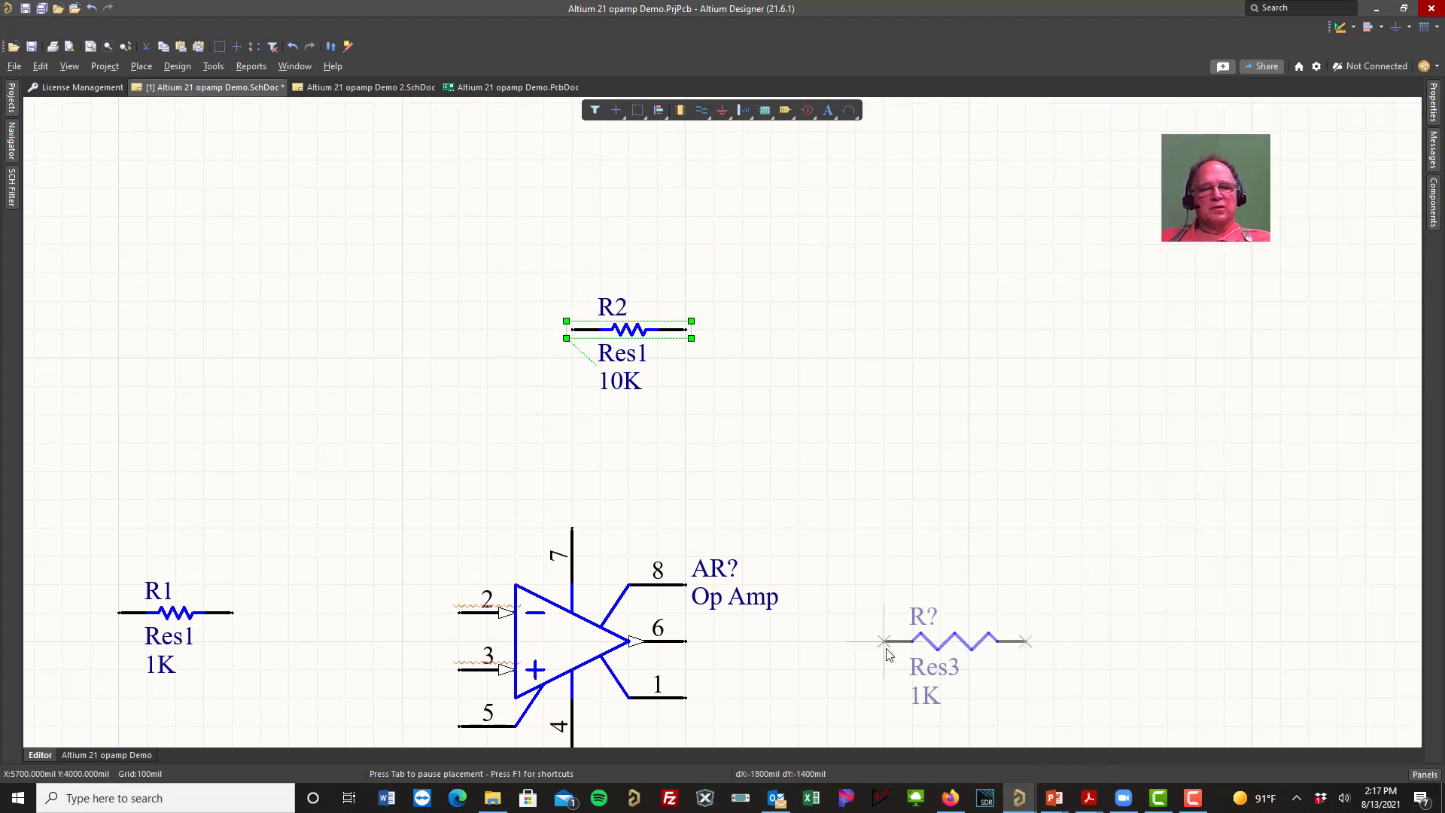
{"action": "key", "text": "Tab"}
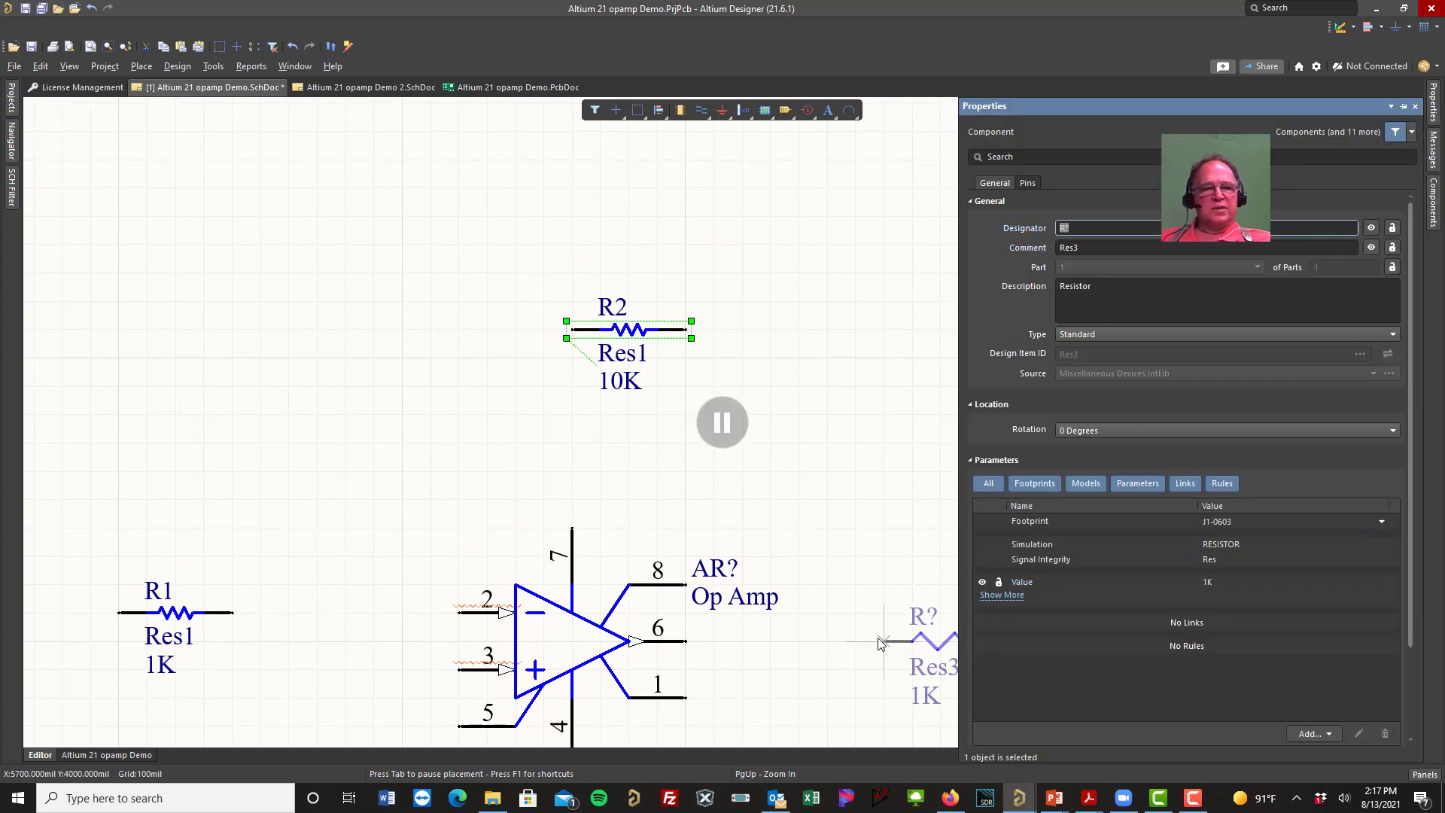
{"action": "type", "text": "R3"}
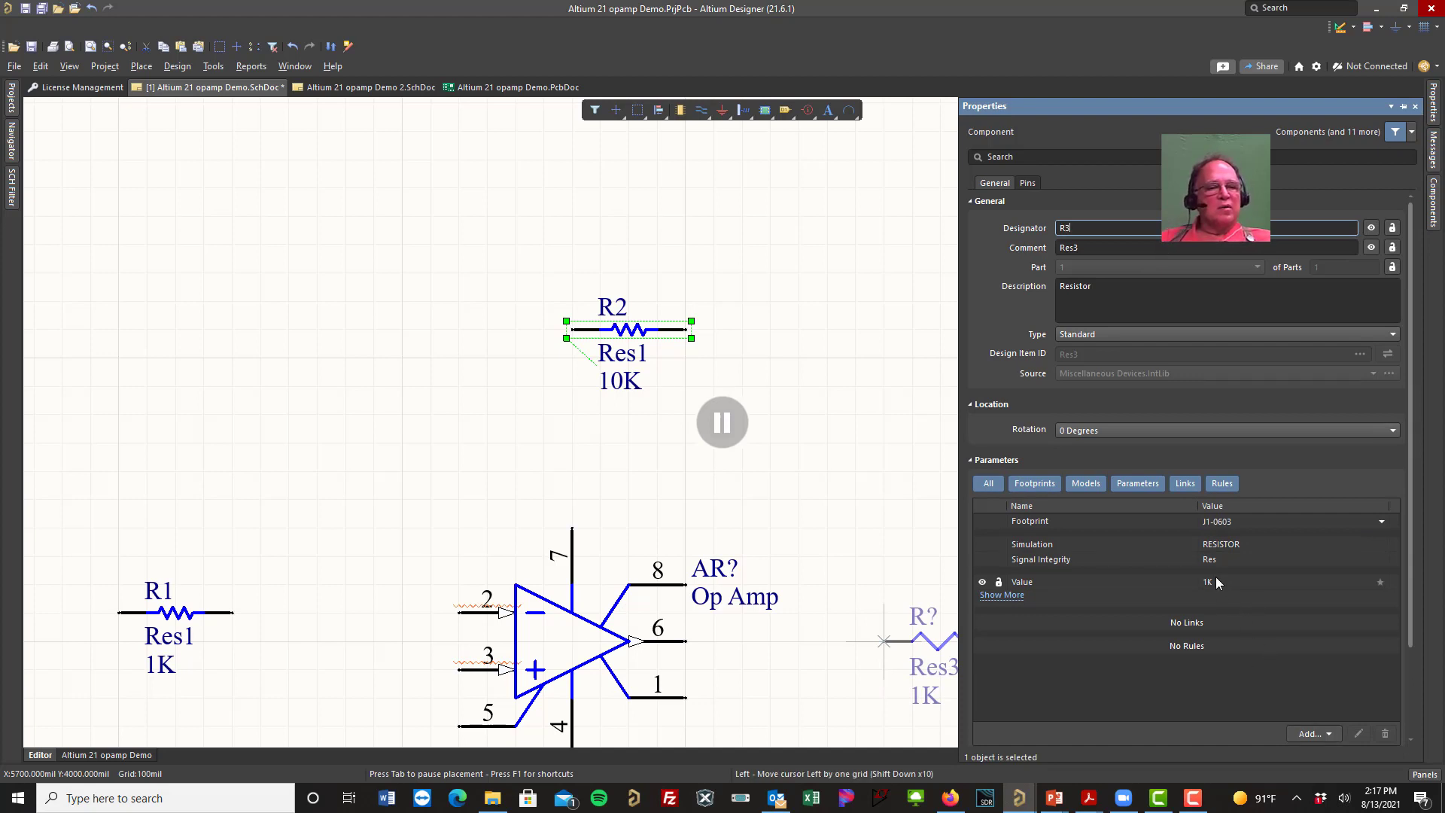
{"action": "key", "text": "Return"}
{"action": "double_click", "coordinate": [1208, 582]}
{"action": "type", "text": "50"}
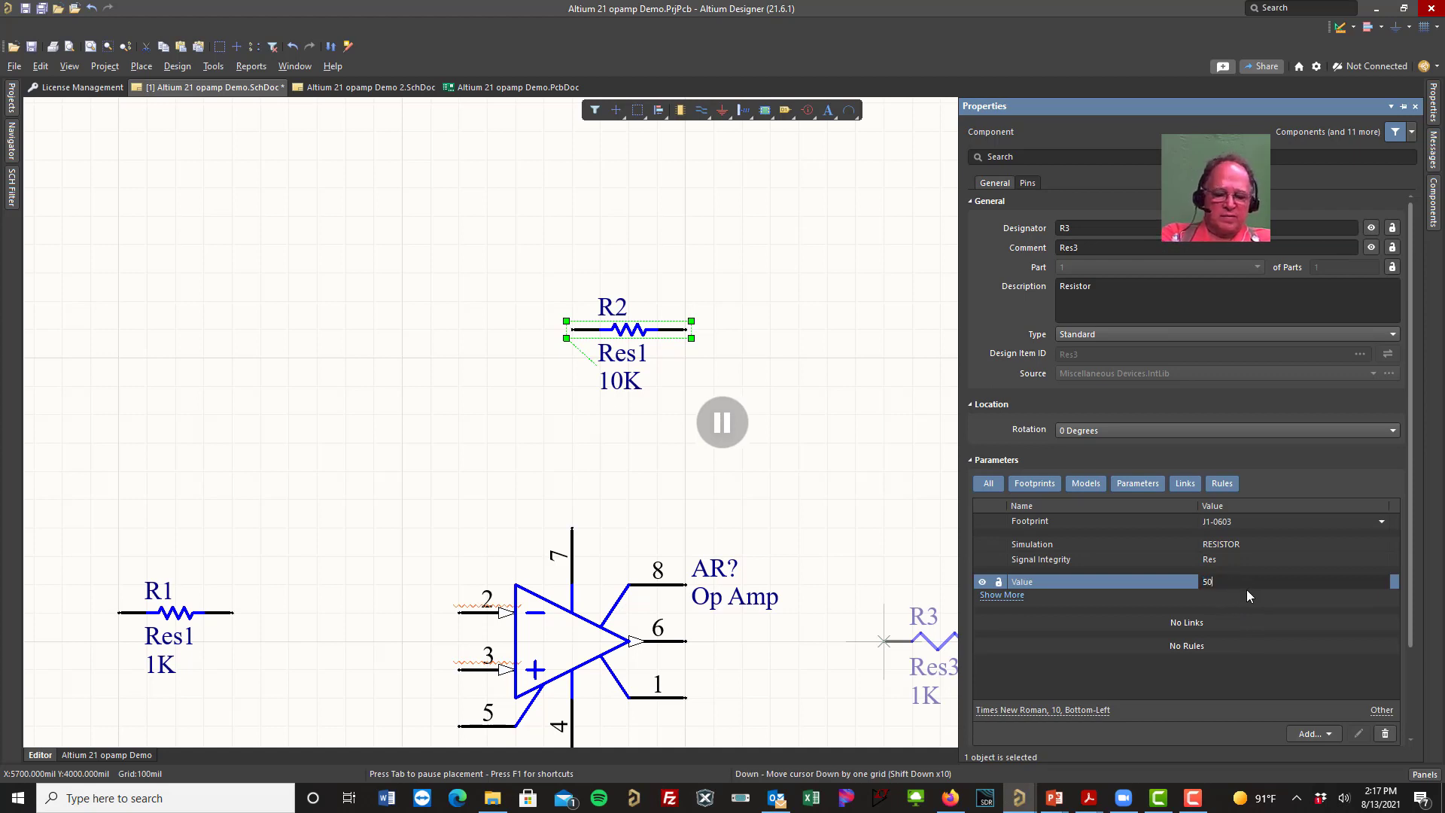
{"action": "key", "text": "Return"}
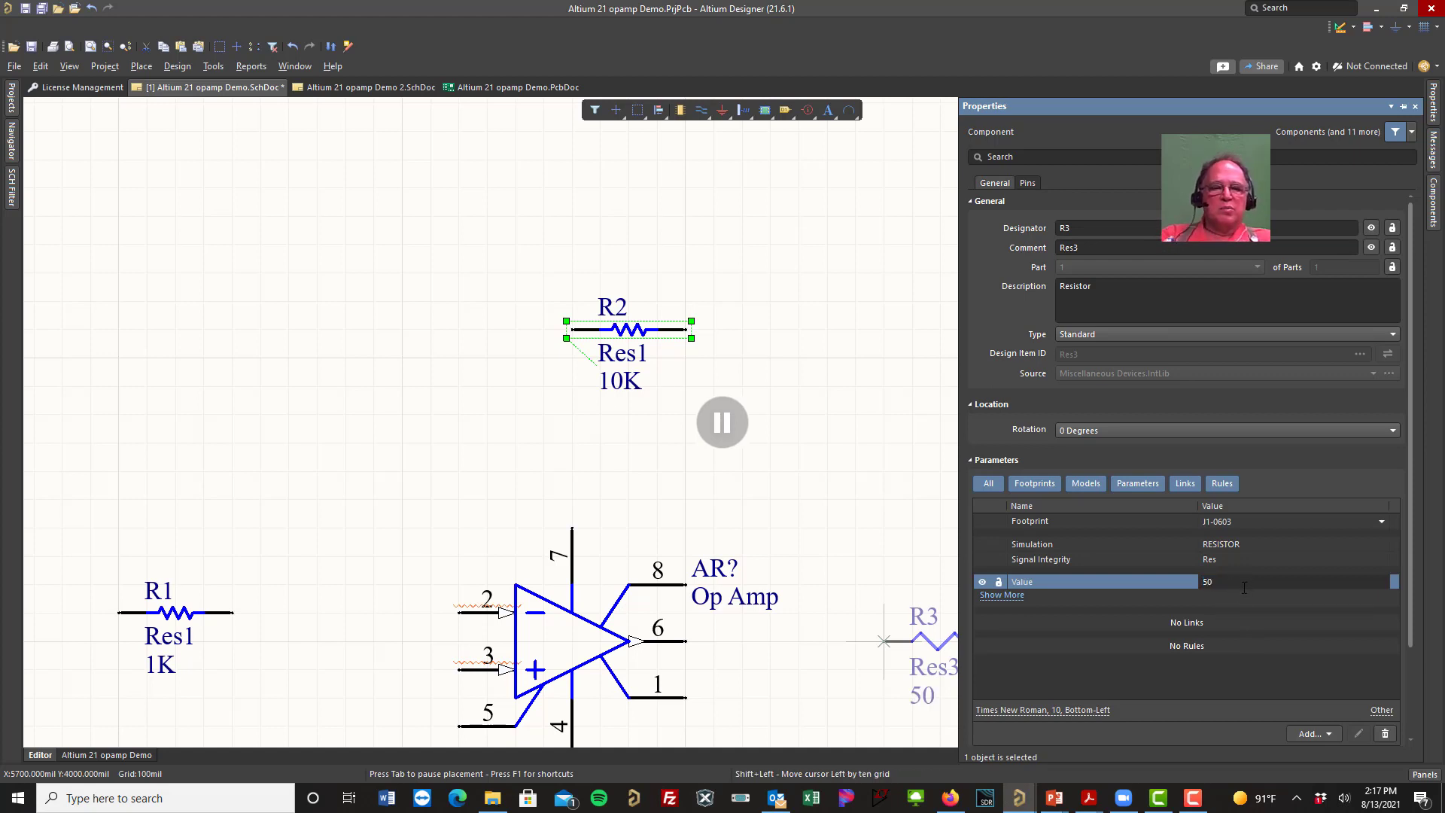
{"action": "left_click", "coordinate": [741, 435]}
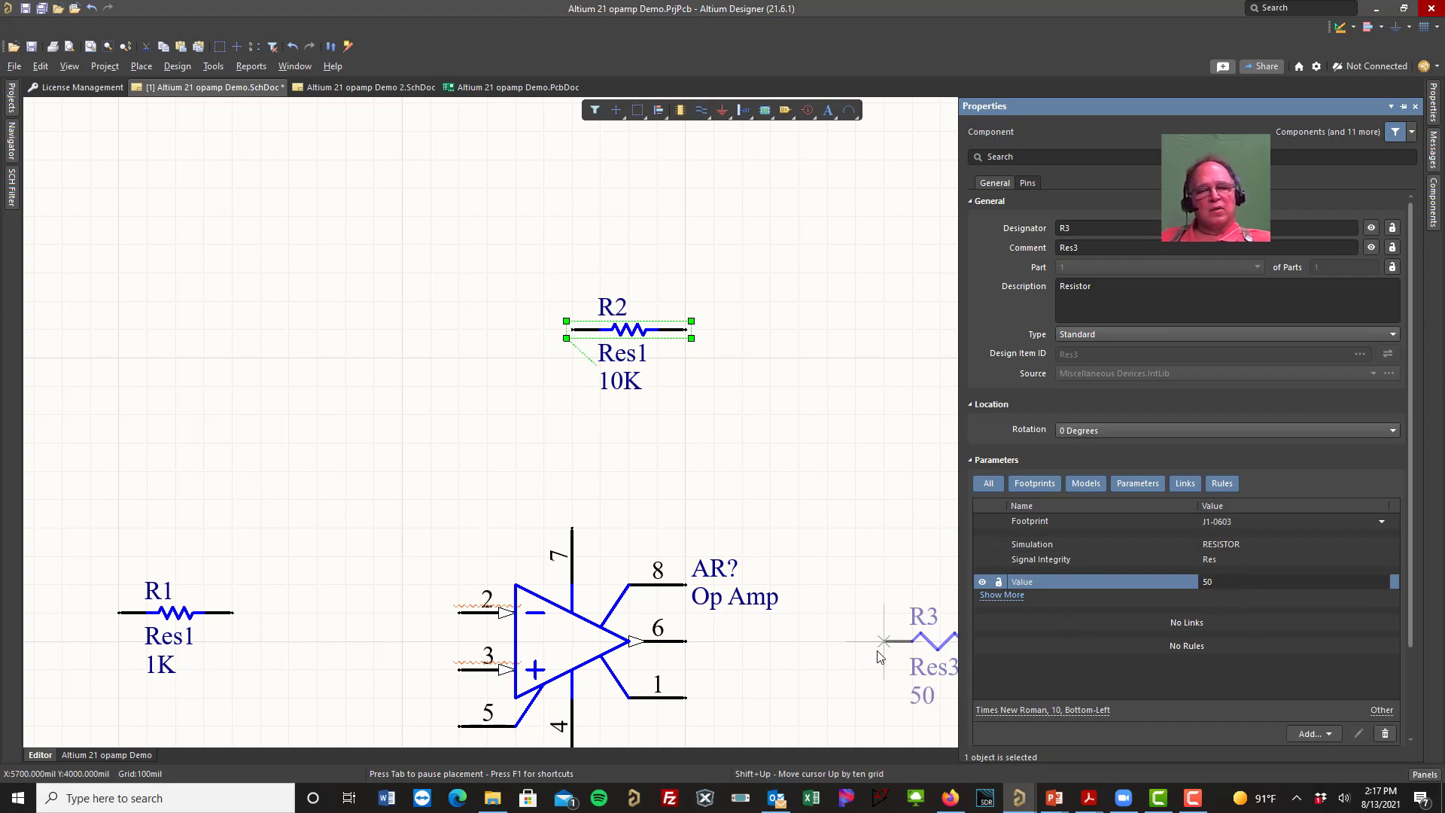
{"action": "left_click", "coordinate": [867, 641]}
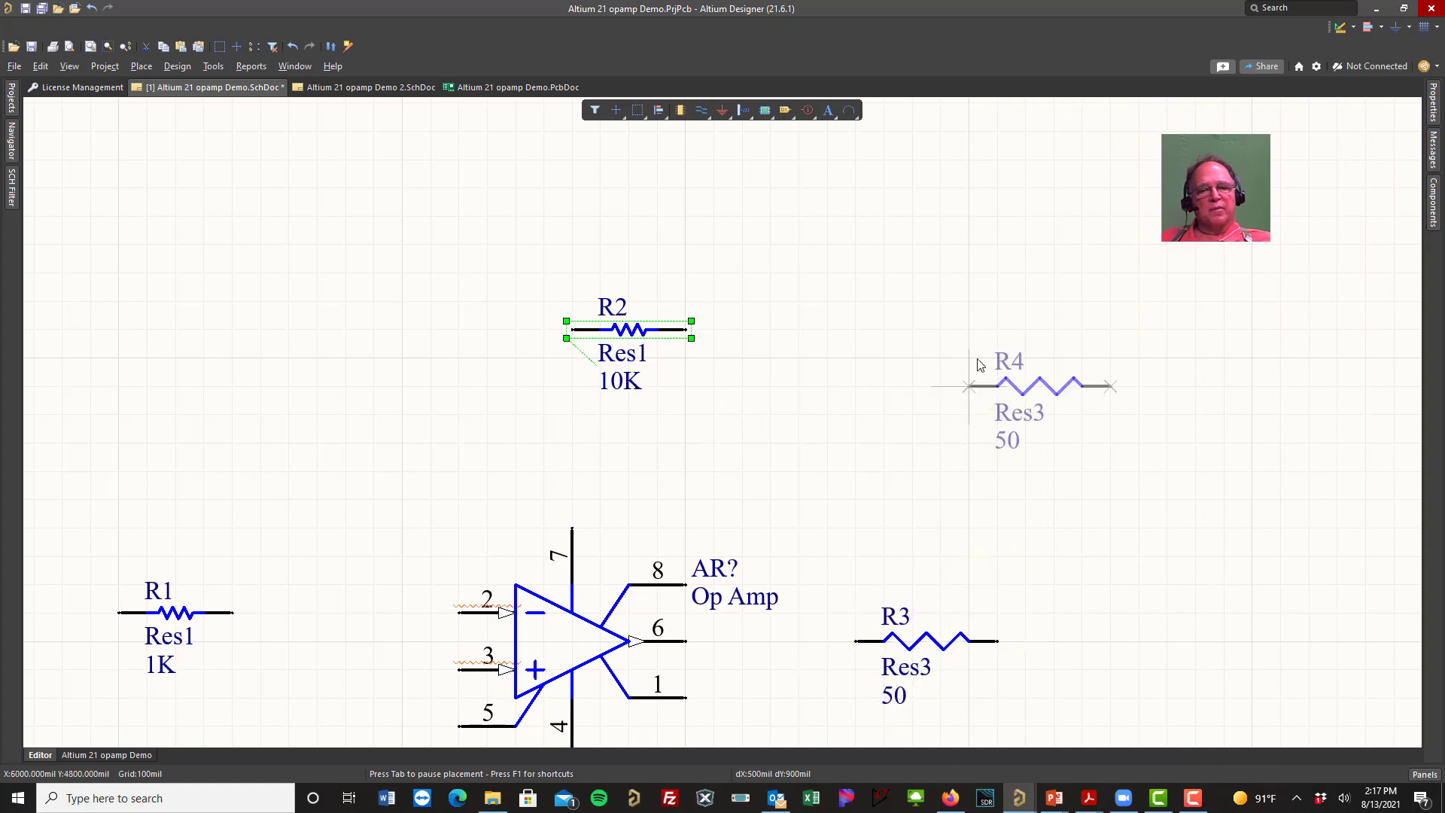
{"action": "key", "text": "Escape"}
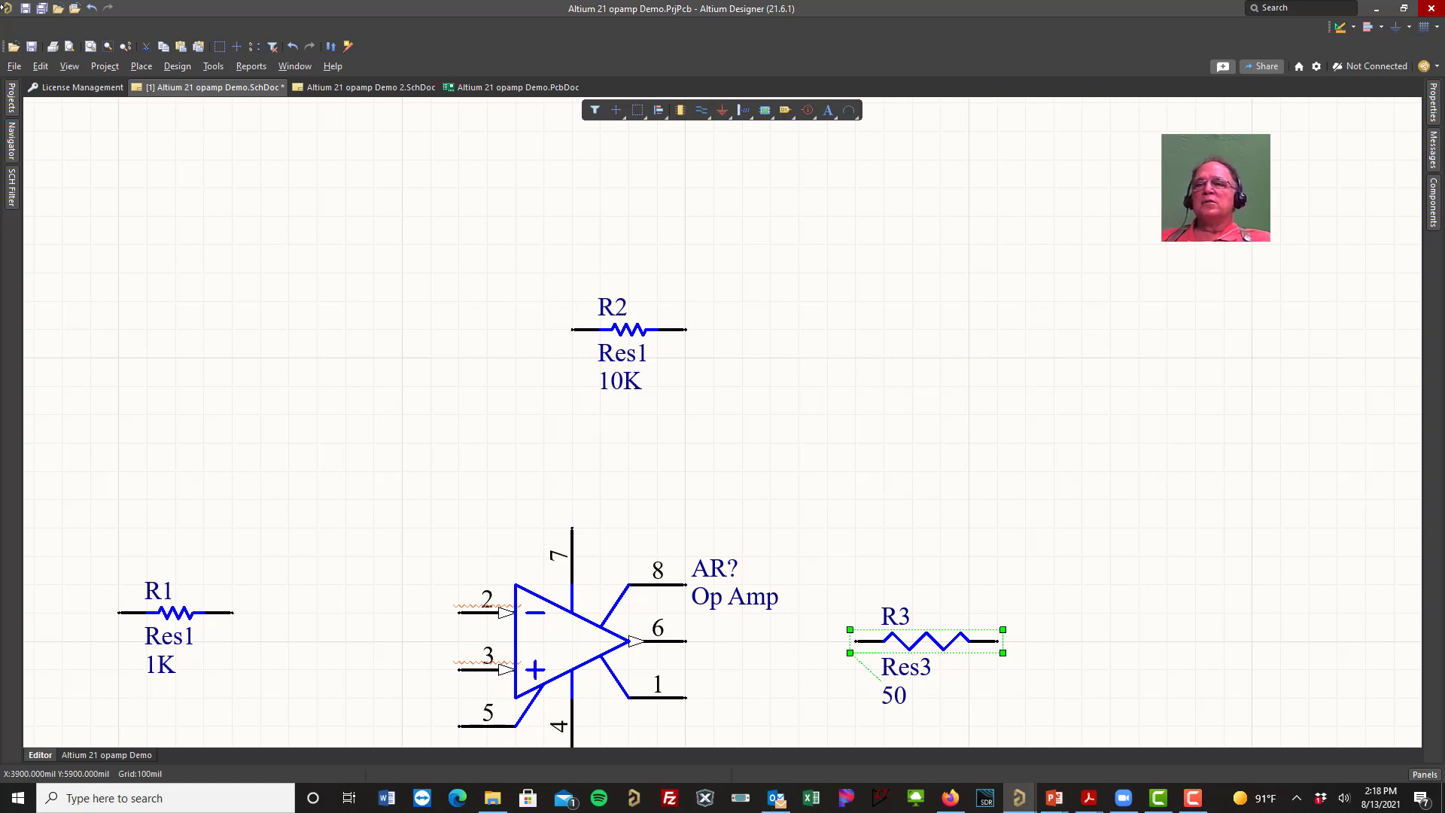
Step: Open schematic annotation, enable designator index control with start index 100, and include all schematic sheets
{"action": "left_click", "coordinate": [211, 68]}
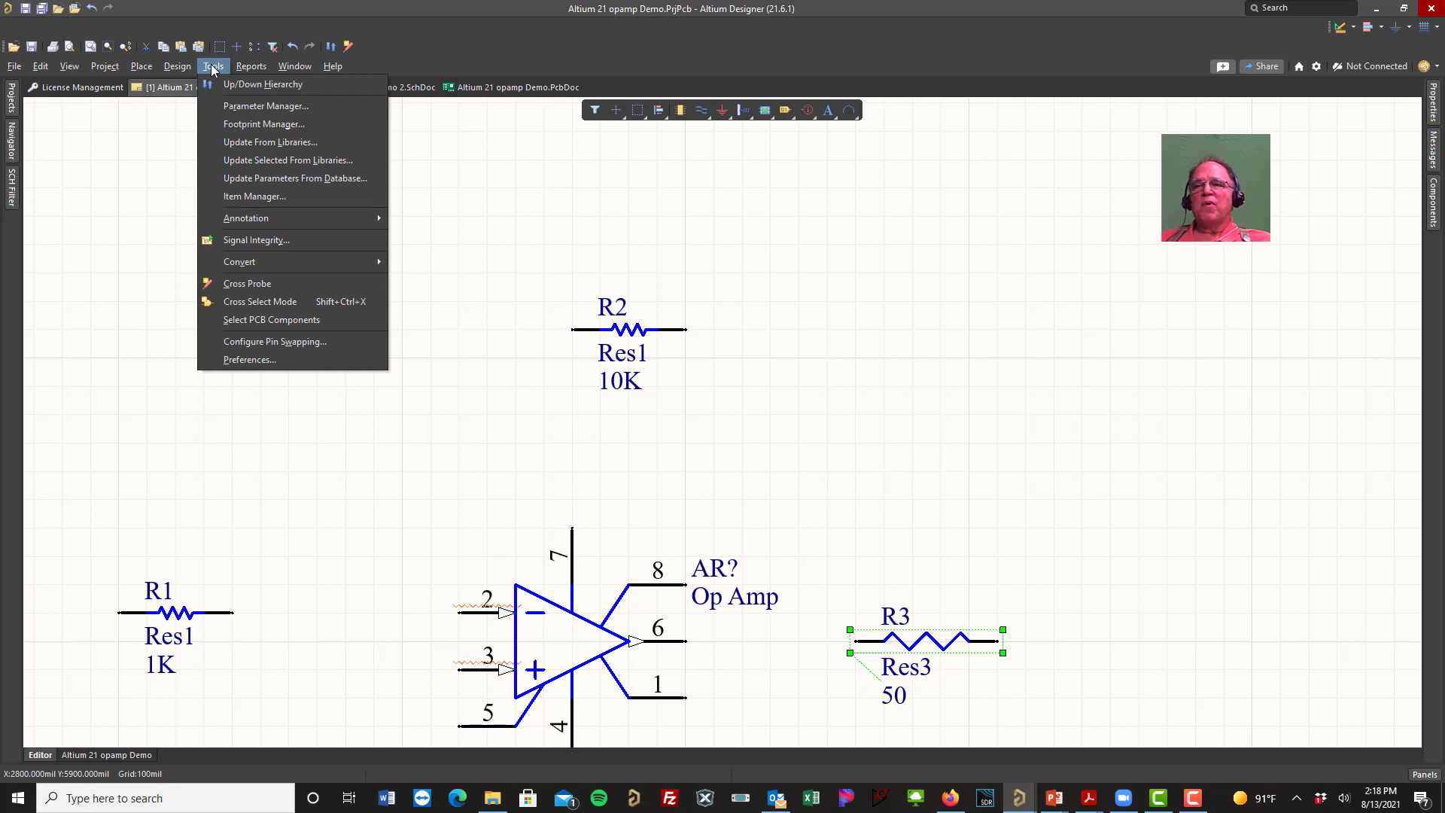
{"action": "mouse_move", "coordinate": [350, 220]}
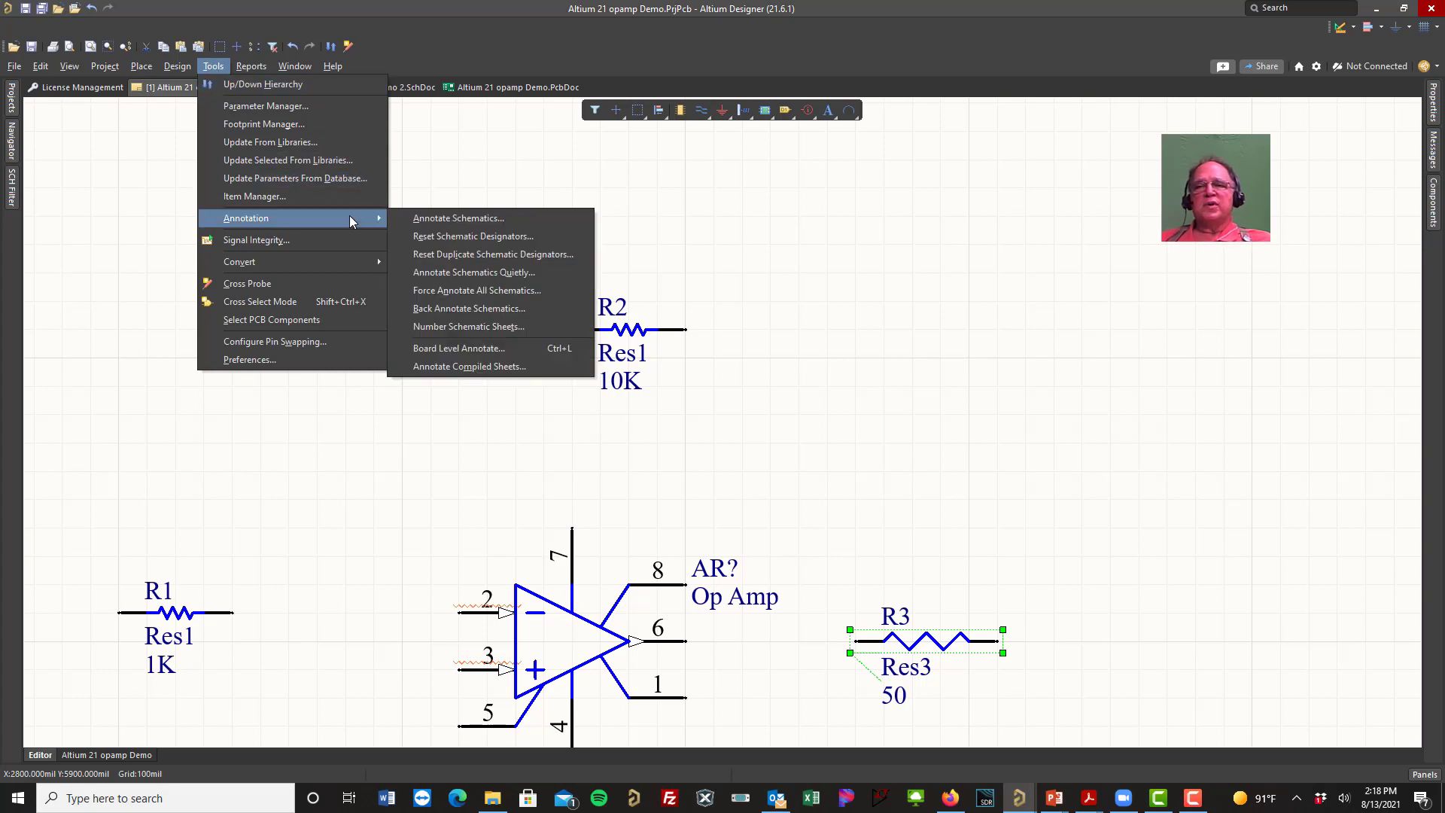
{"action": "left_click", "coordinate": [447, 219]}
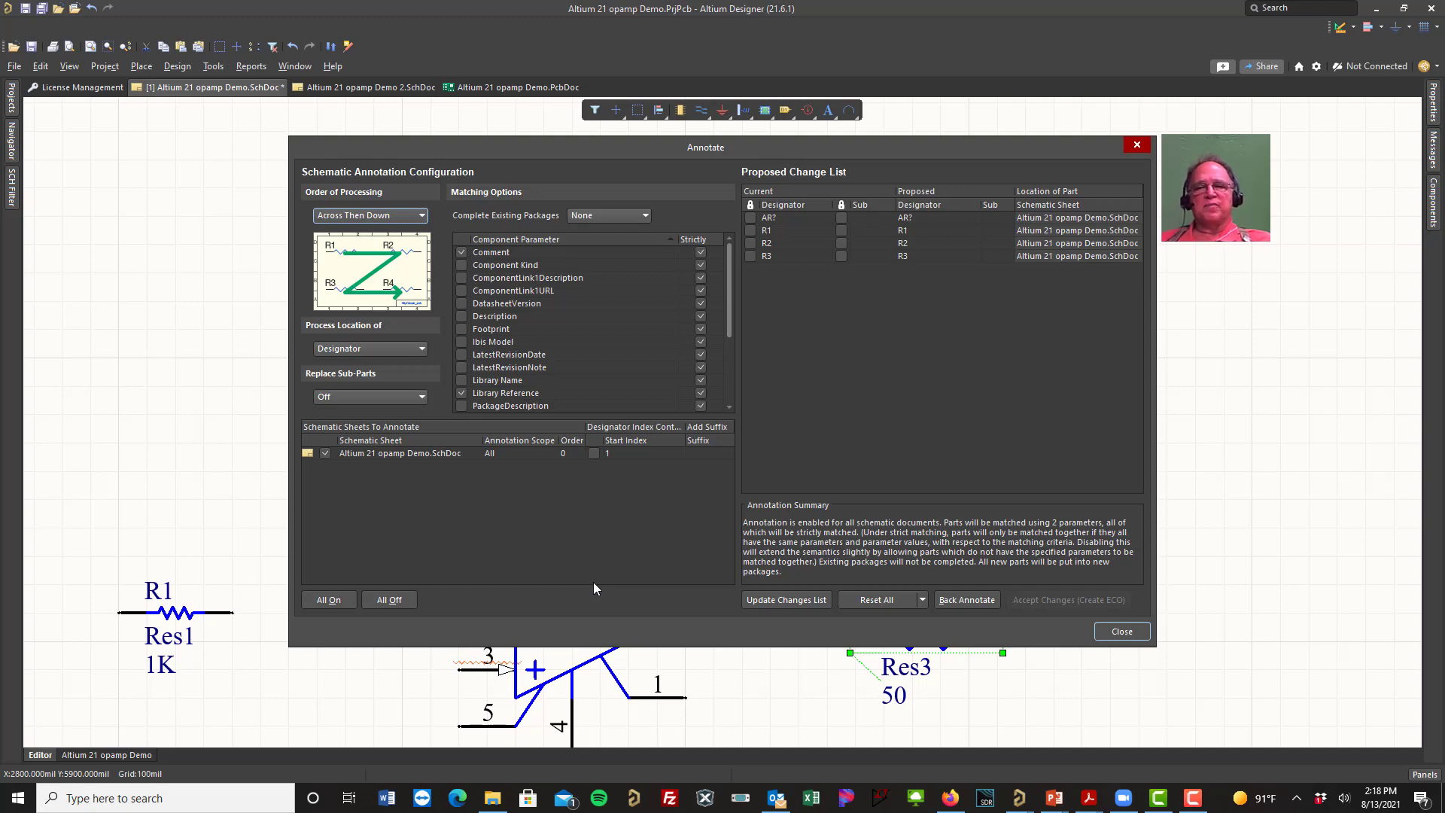
{"action": "left_click", "coordinate": [593, 453]}
{"action": "left_click", "coordinate": [615, 451]}
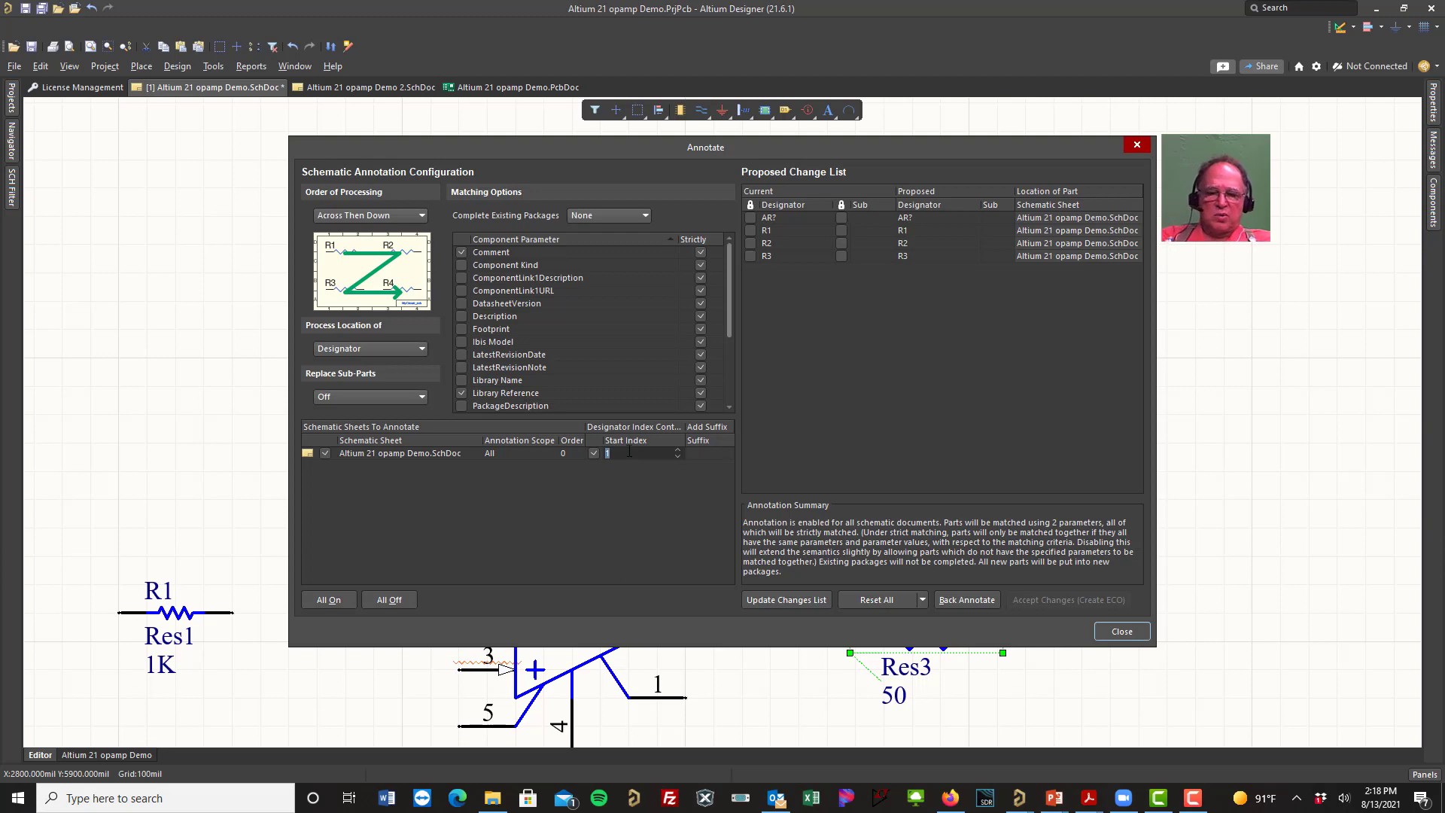
{"action": "type", "text": "100"}
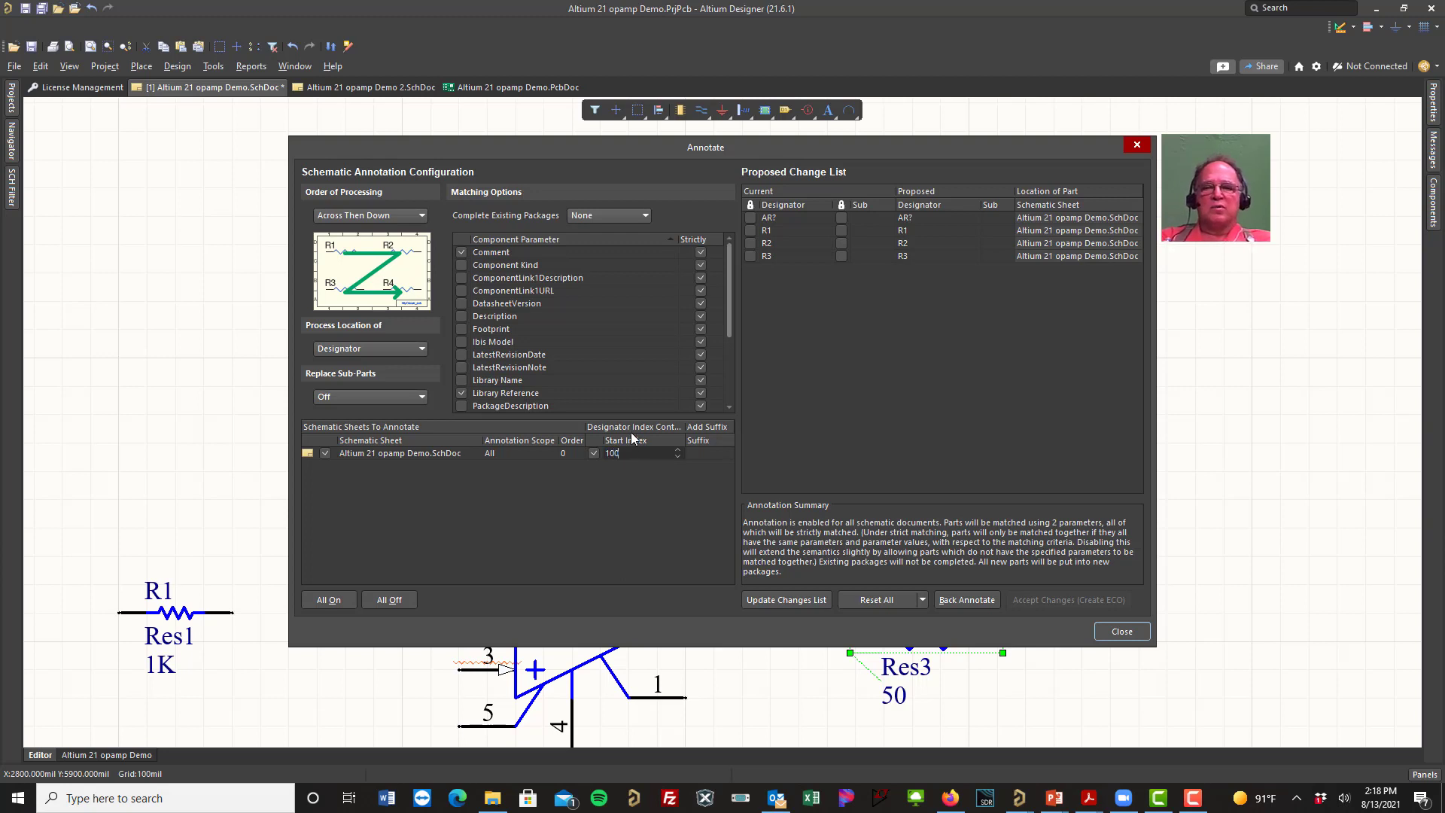
{"action": "left_click", "coordinate": [317, 600]}
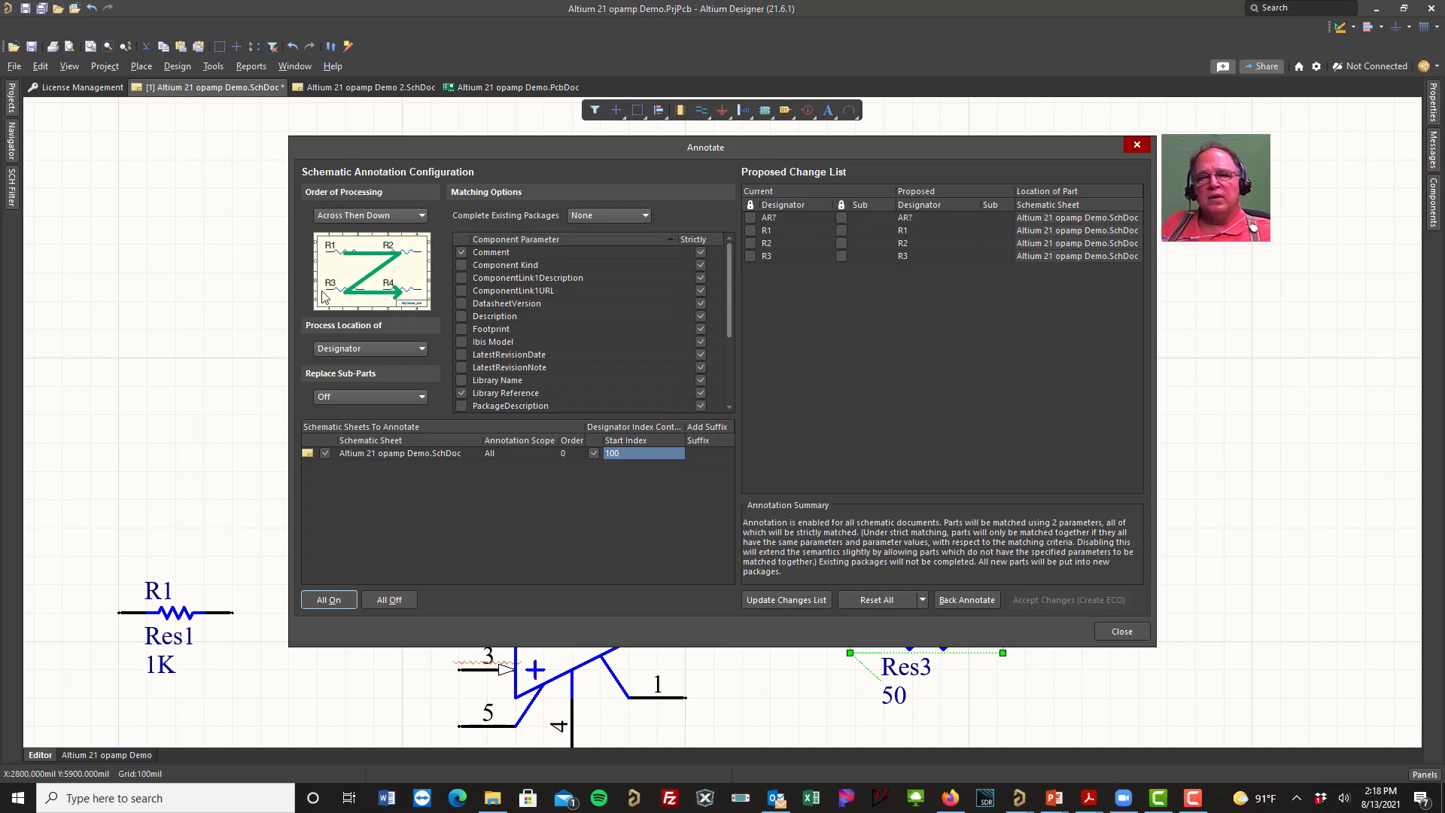
Step: Preview the Down Then Across processing order and return the order to Across Then Down
{"action": "left_click", "coordinate": [422, 216]}
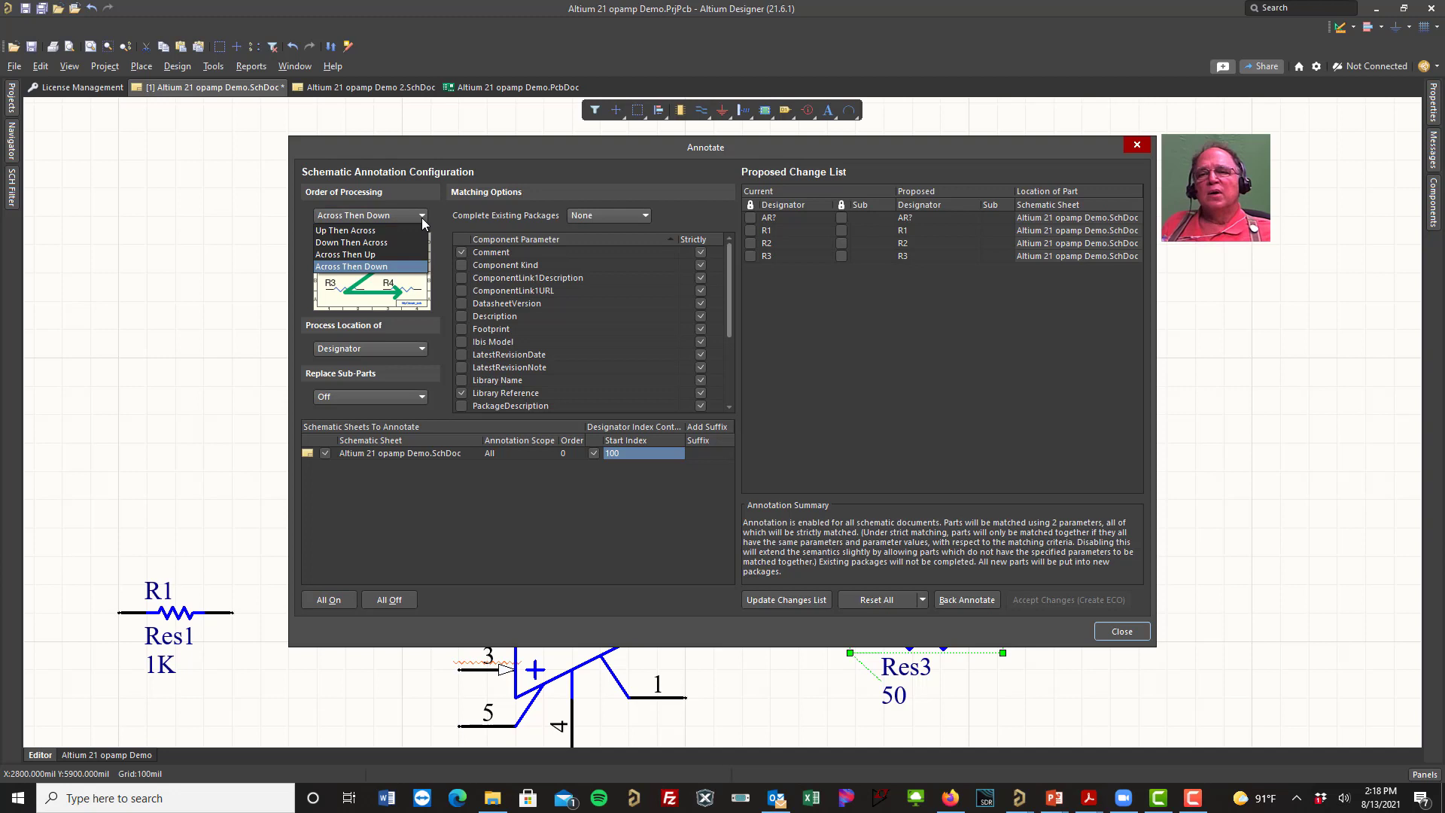
{"action": "left_click", "coordinate": [373, 242]}
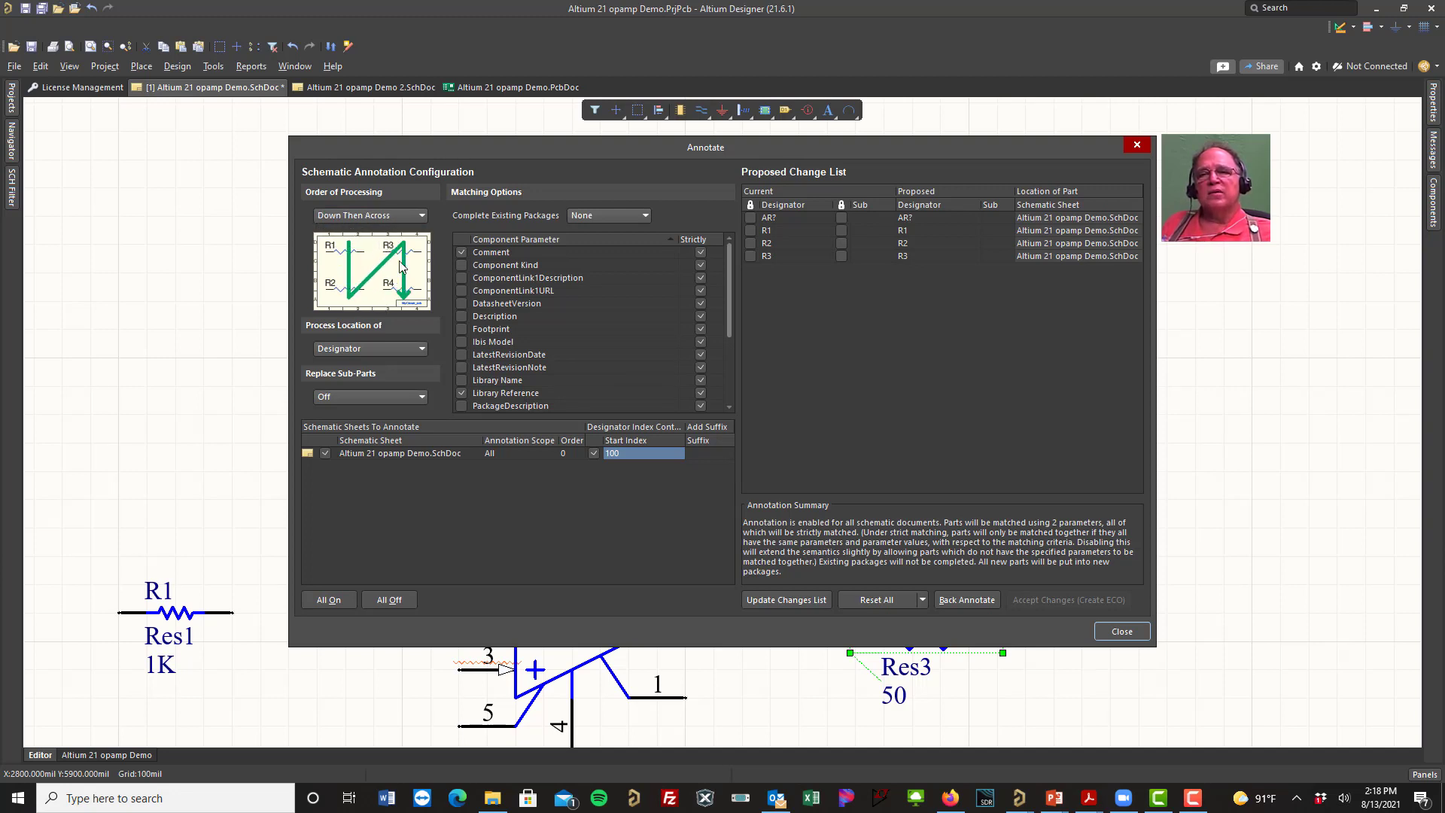
{"action": "left_click", "coordinate": [422, 217]}
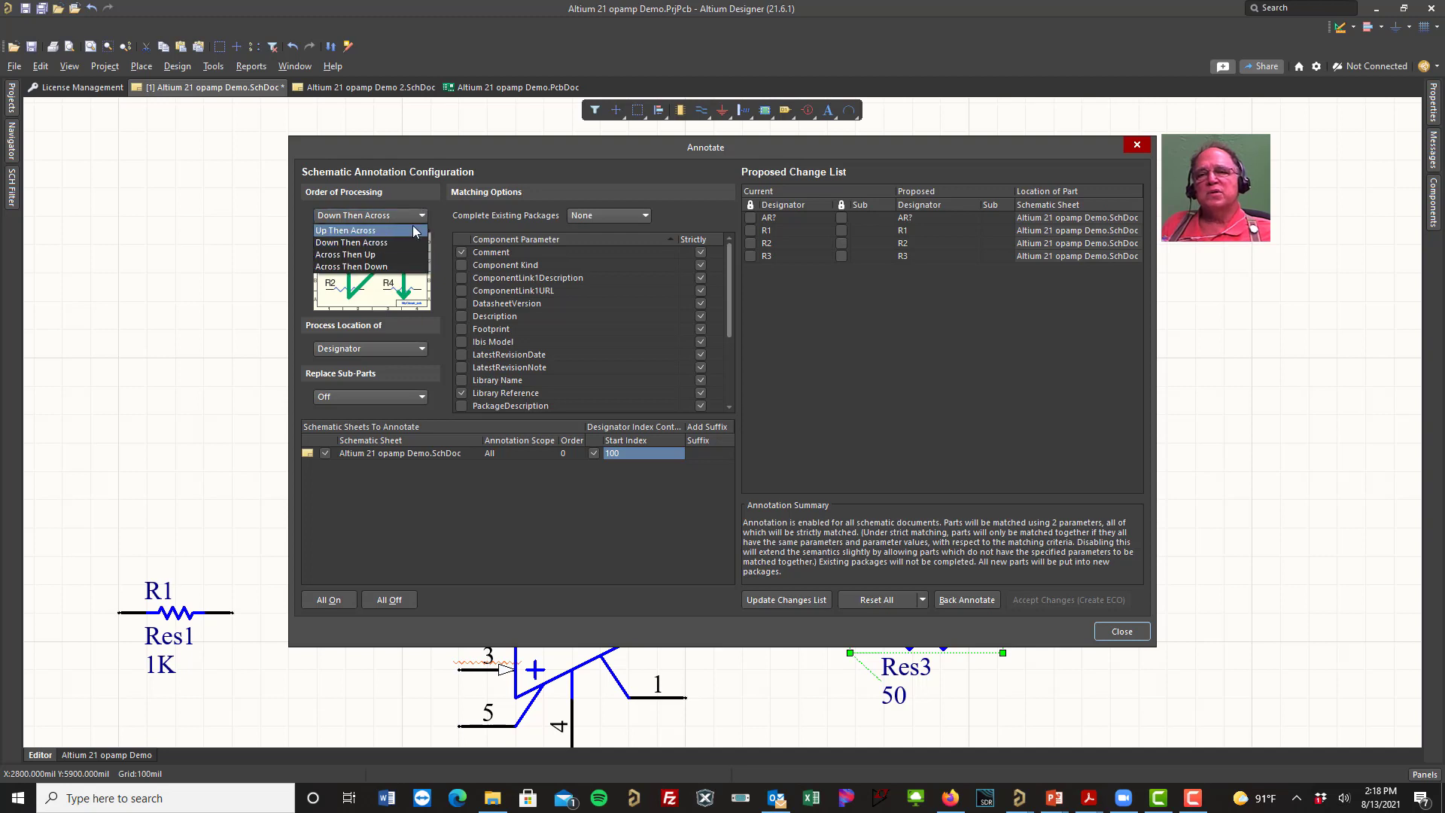
{"action": "left_click", "coordinate": [399, 267]}
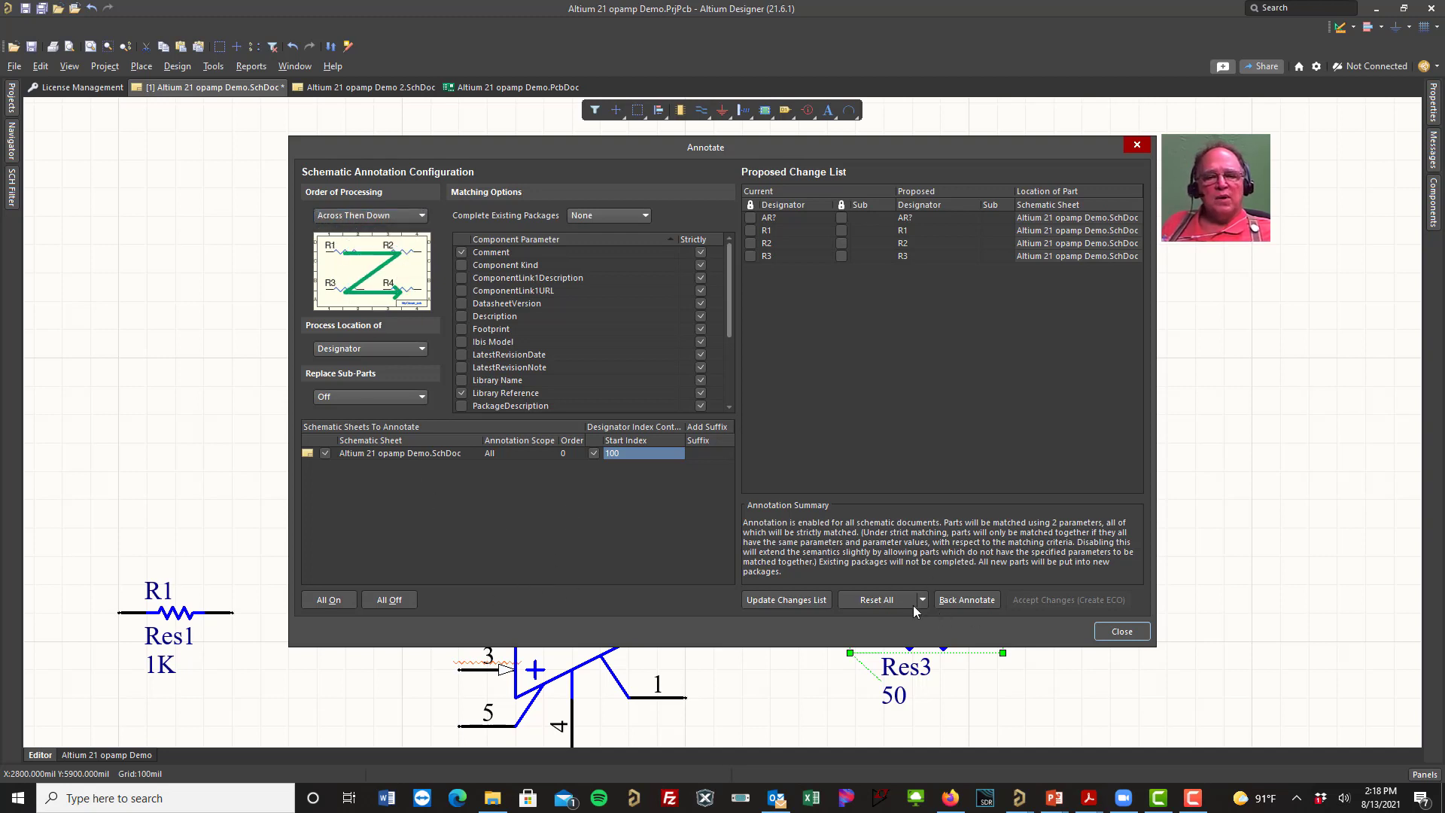
Step: Update the proposed change list, reset all proposed designators, and update the list again to number every part from 100
{"action": "left_click", "coordinate": [788, 598]}
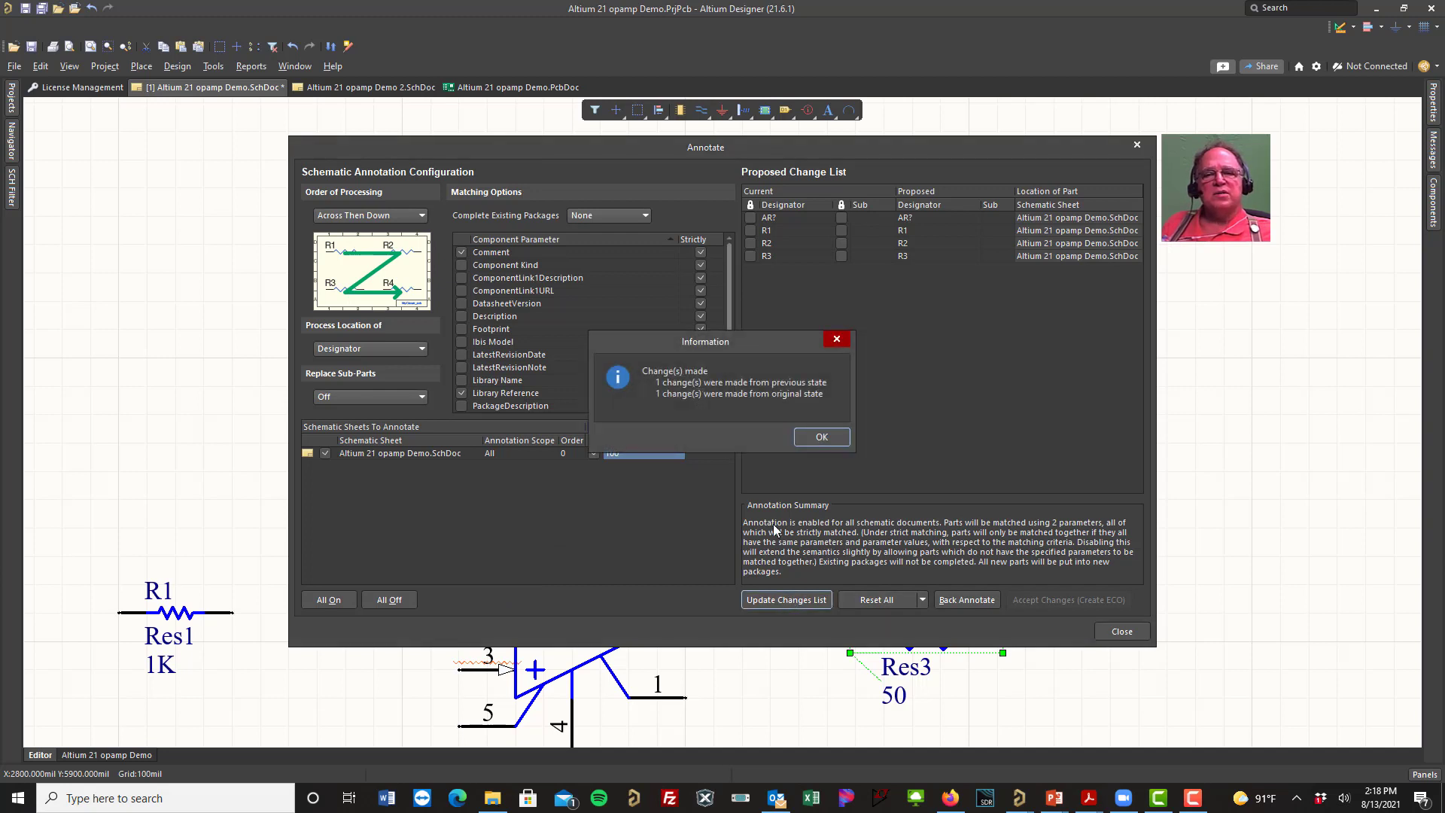
{"action": "left_click", "coordinate": [818, 439]}
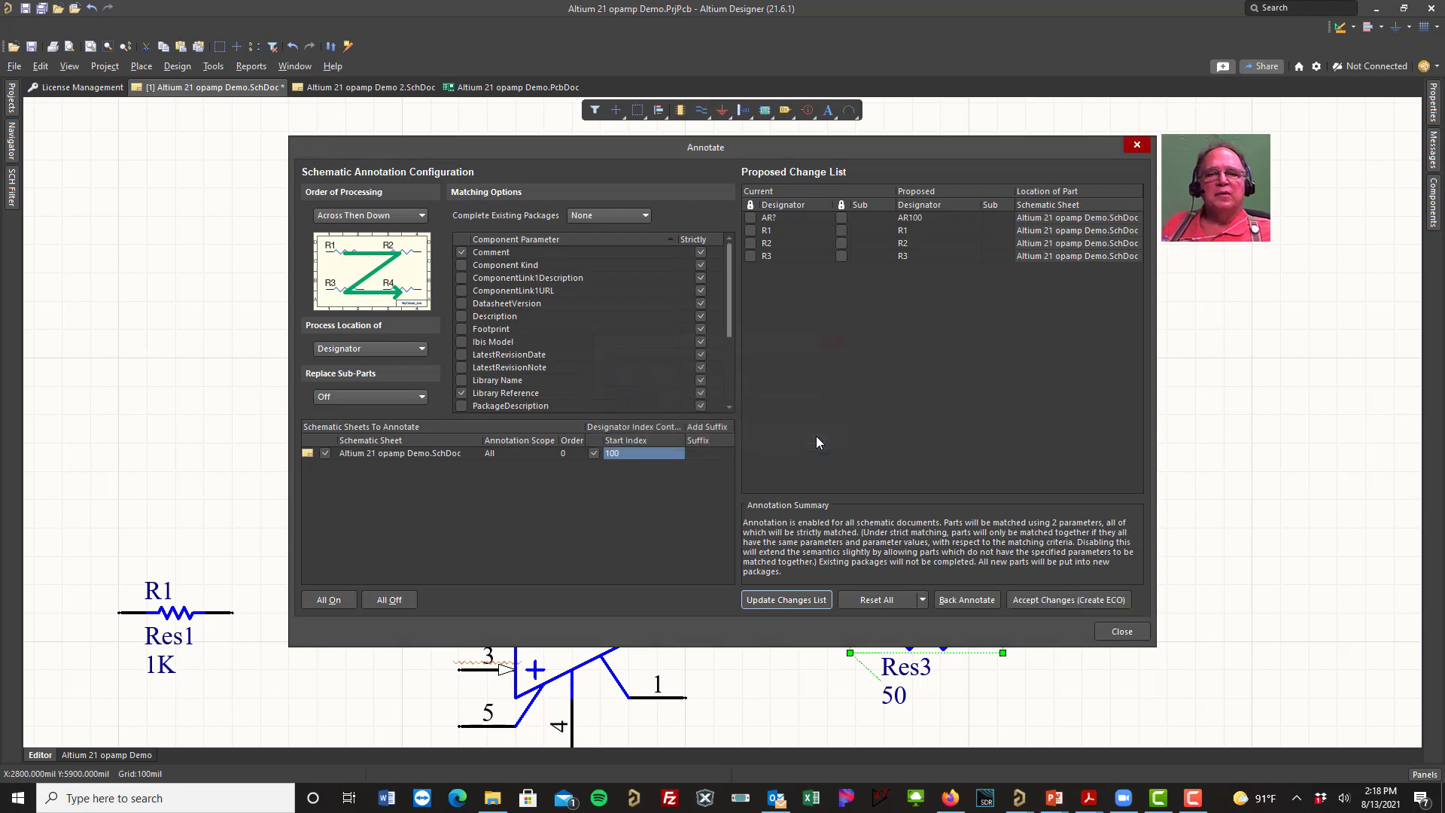
{"action": "left_click", "coordinate": [874, 600]}
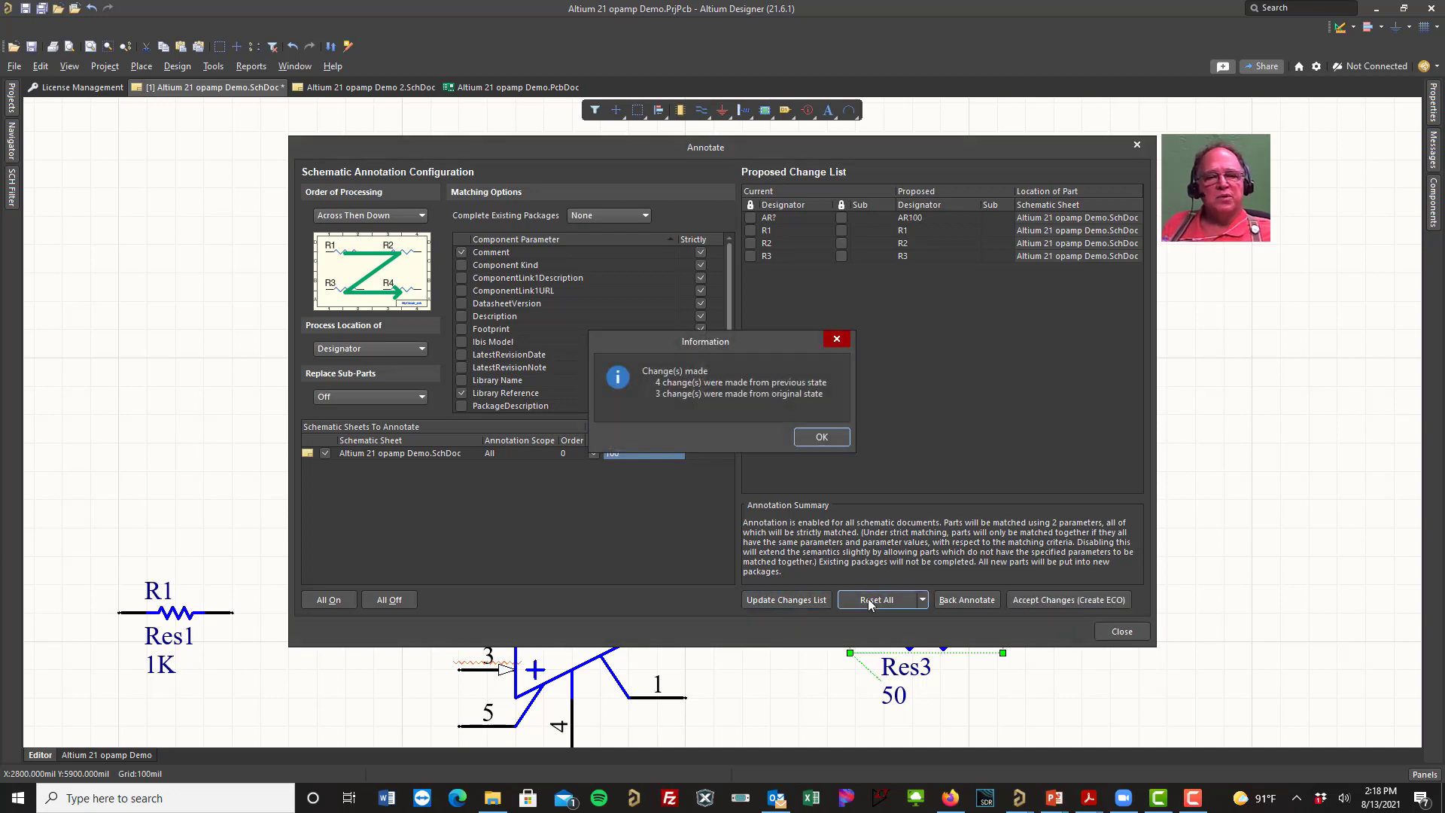
{"action": "left_click", "coordinate": [824, 438]}
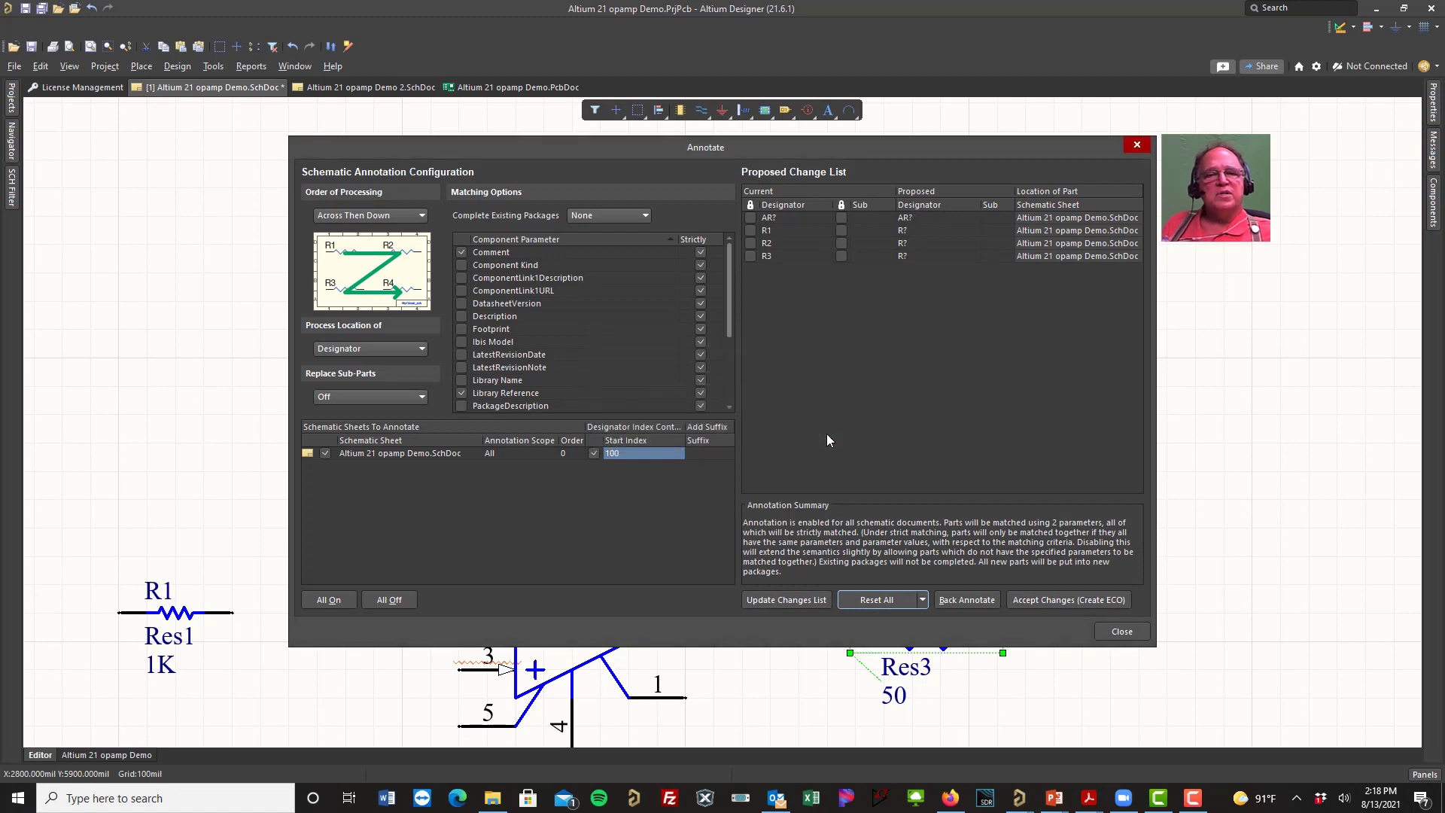
{"action": "left_click", "coordinate": [778, 597]}
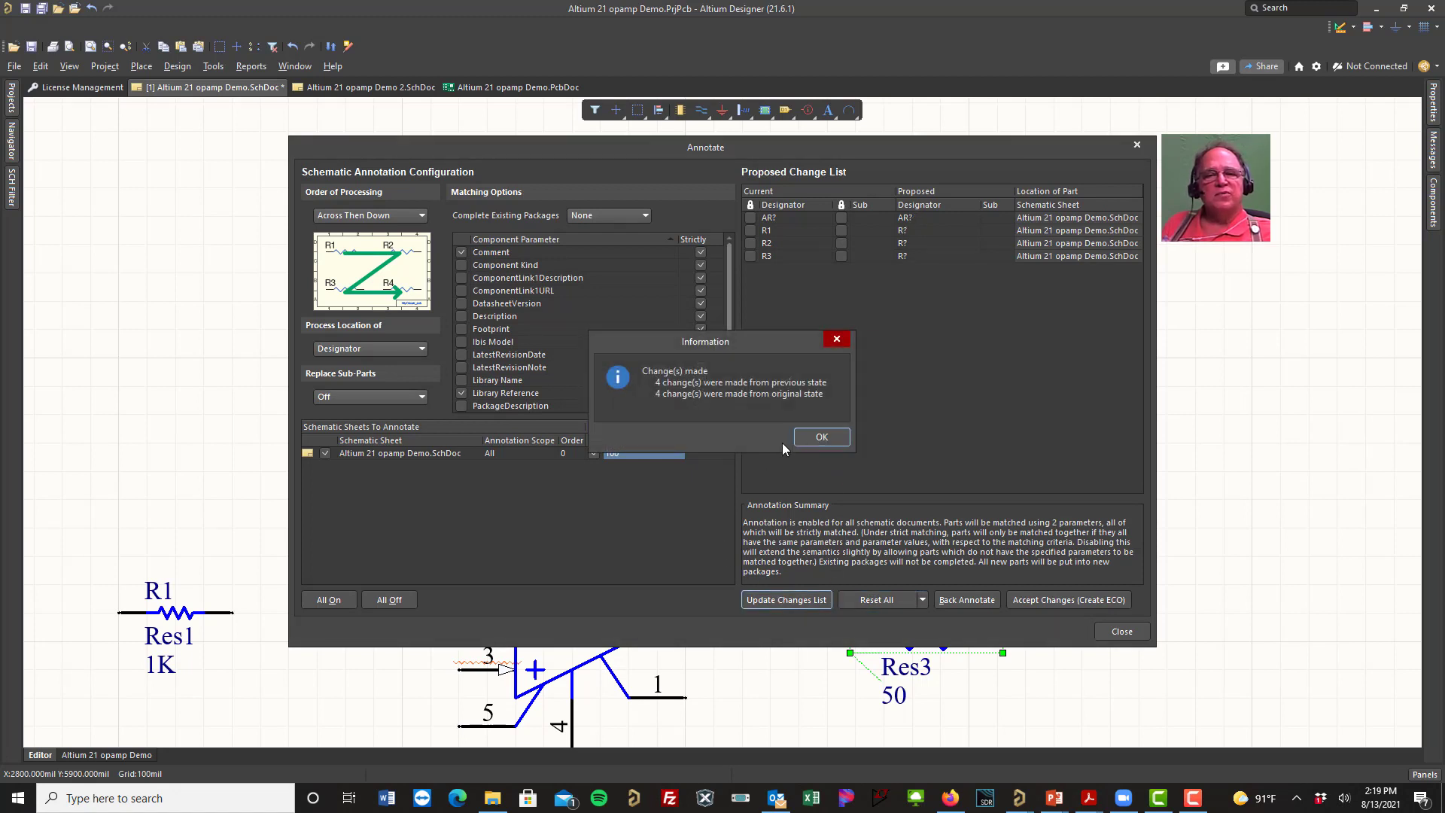
{"action": "left_click", "coordinate": [803, 436]}
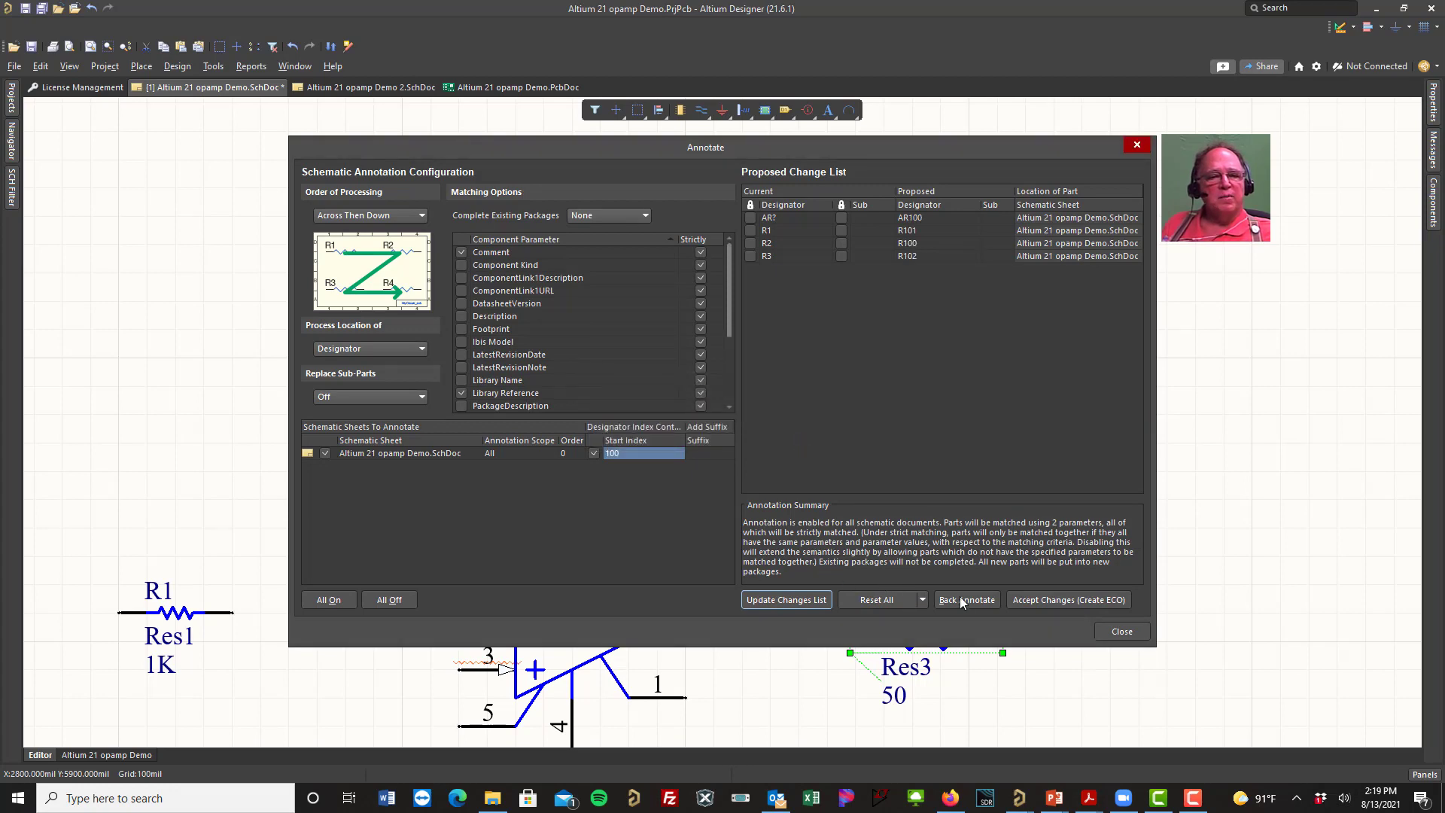
Step: Accept the proposed designators, validate and execute the engineering change order, and close the annotation dialogs
{"action": "left_click", "coordinate": [1049, 599]}
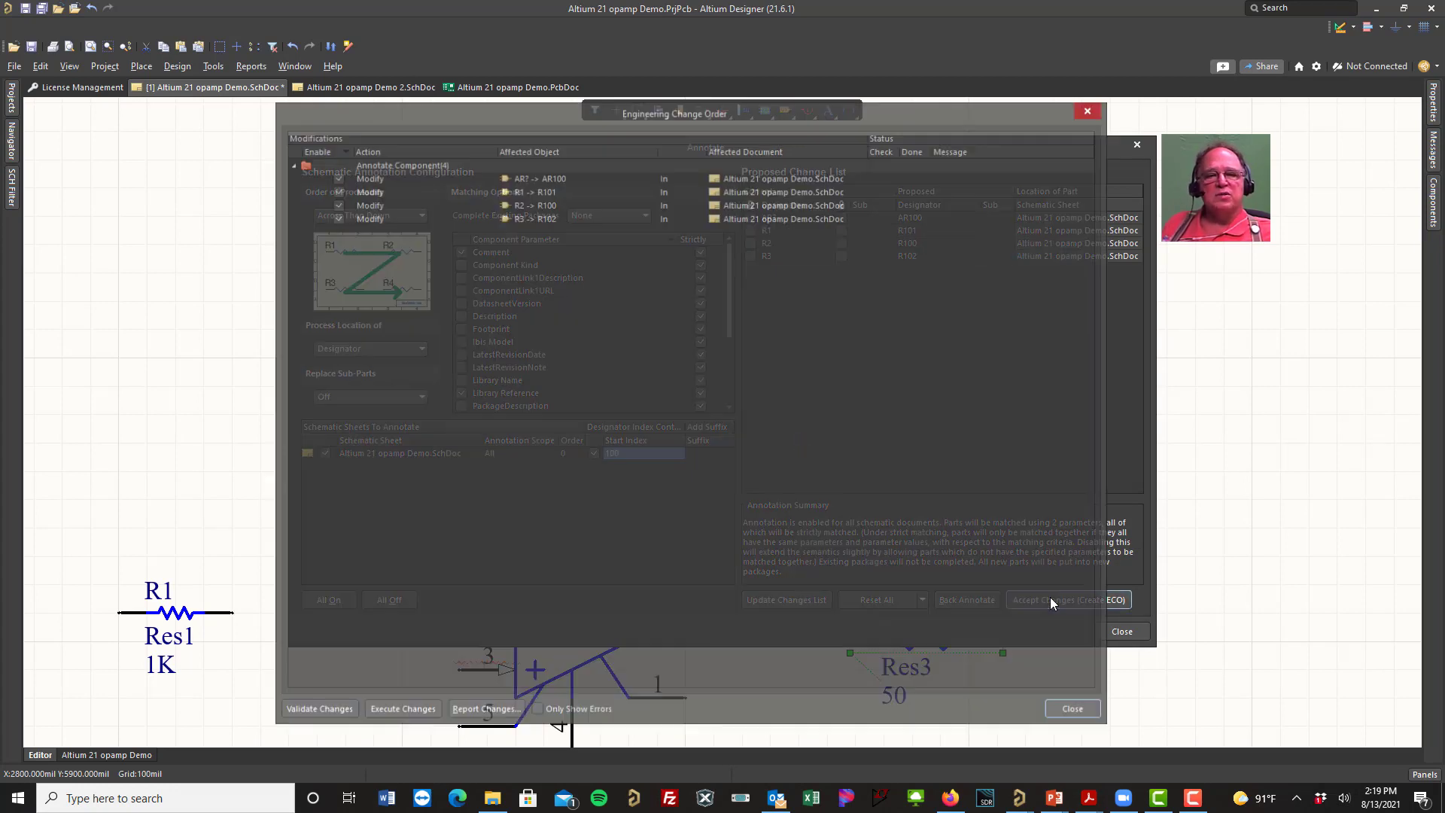
{"action": "left_click", "coordinate": [316, 712]}
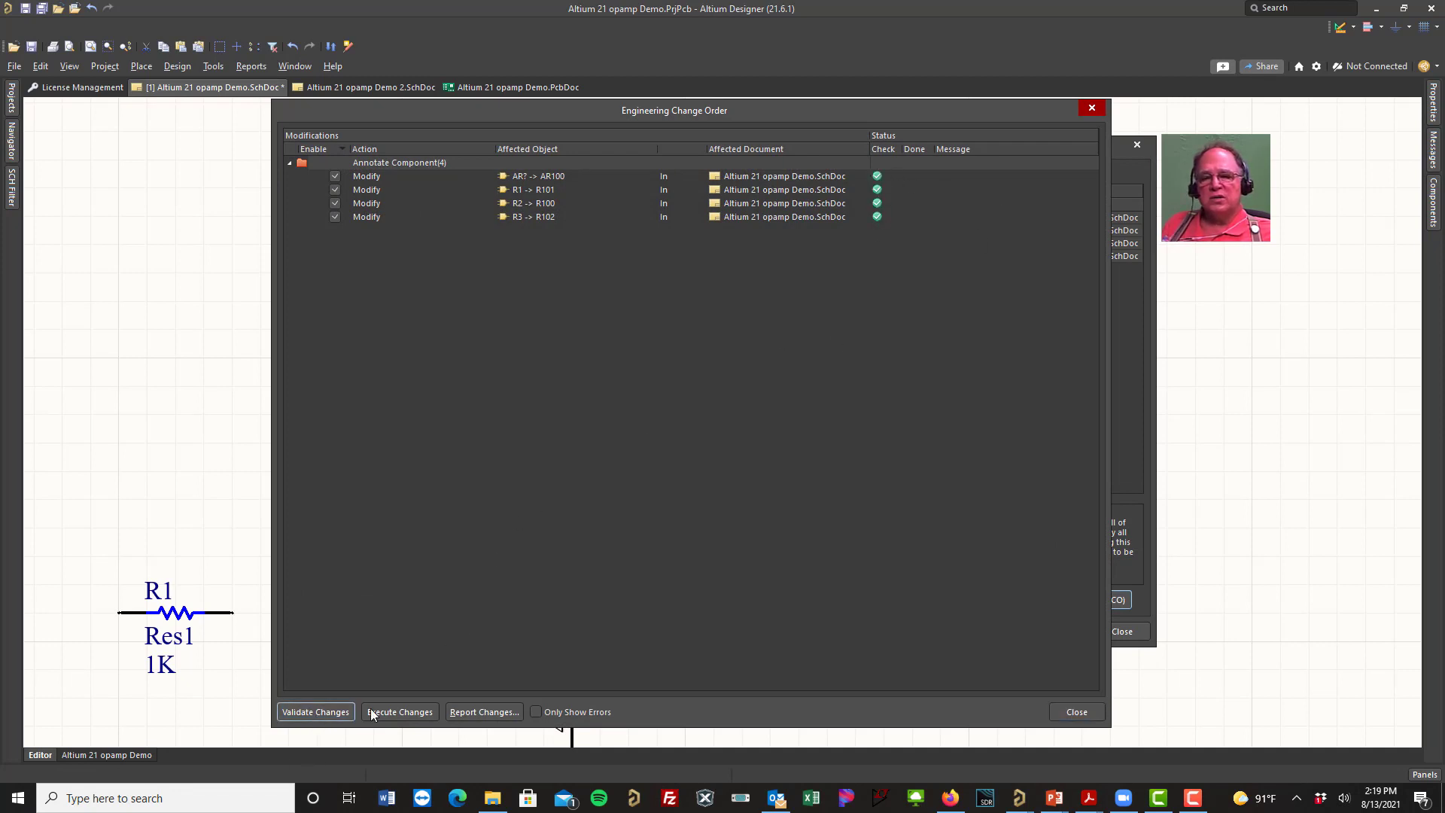
{"action": "left_click", "coordinate": [414, 711]}
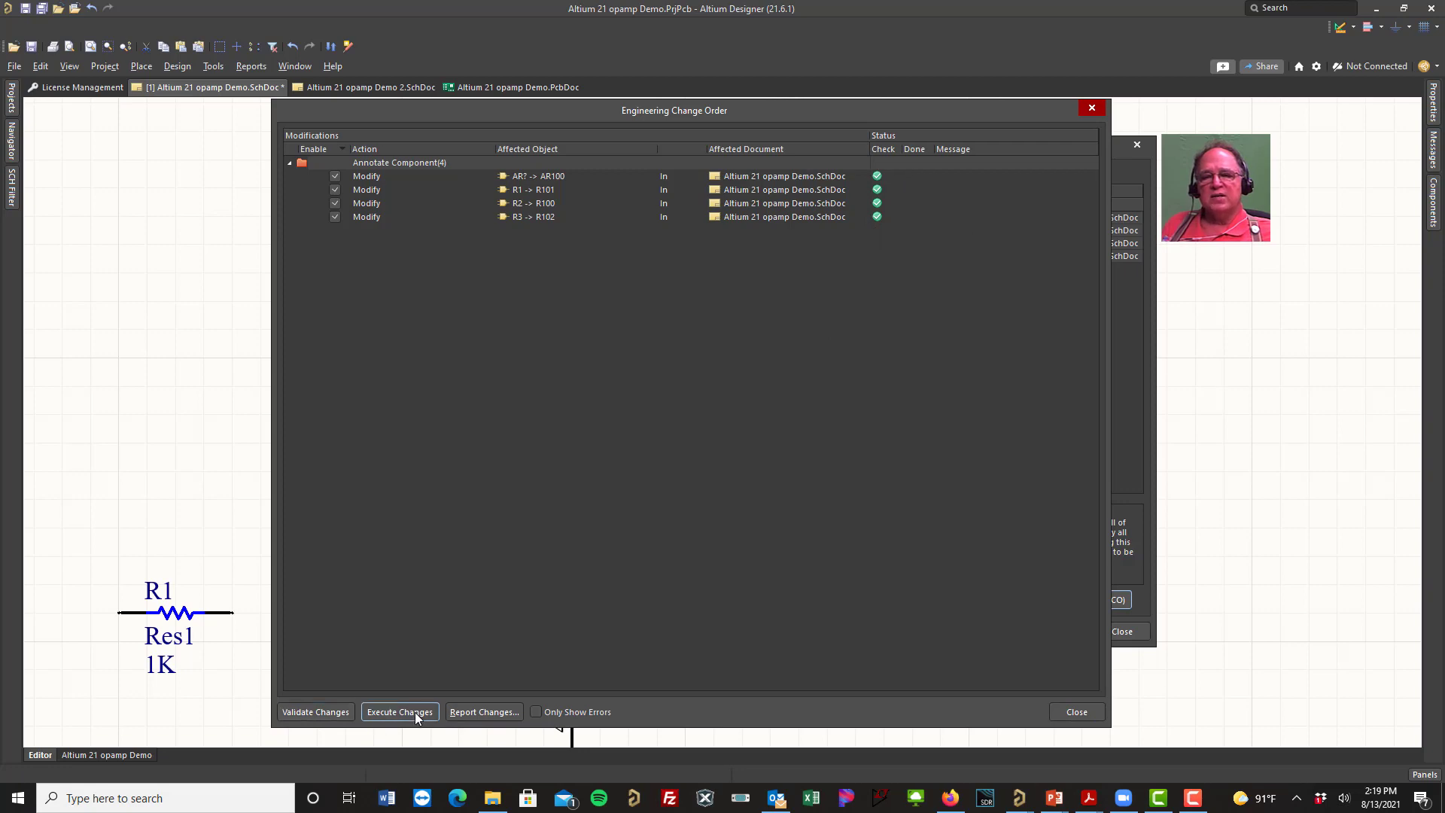
{"action": "left_click", "coordinate": [1073, 714]}
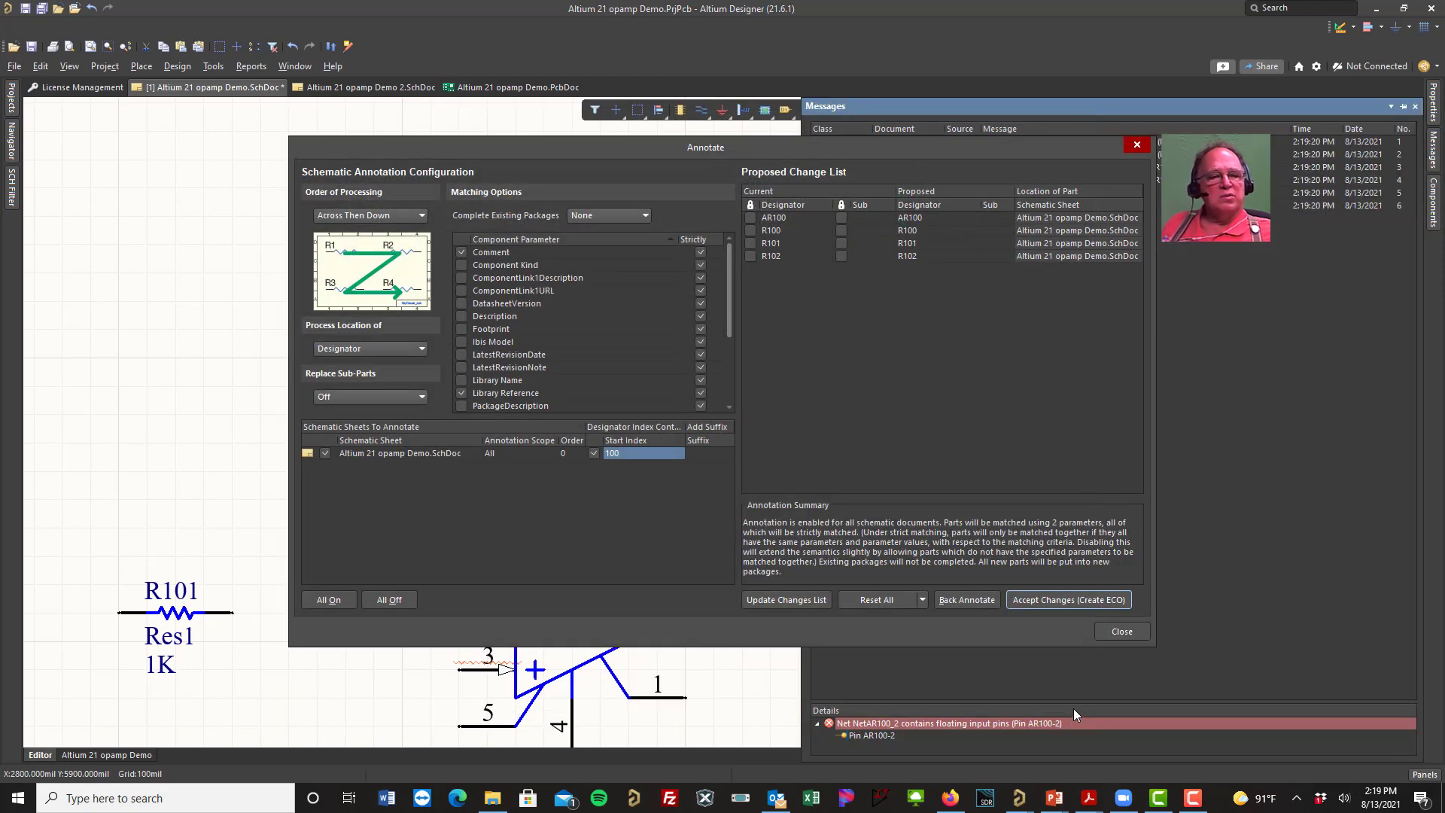
{"action": "left_click", "coordinate": [1123, 631]}
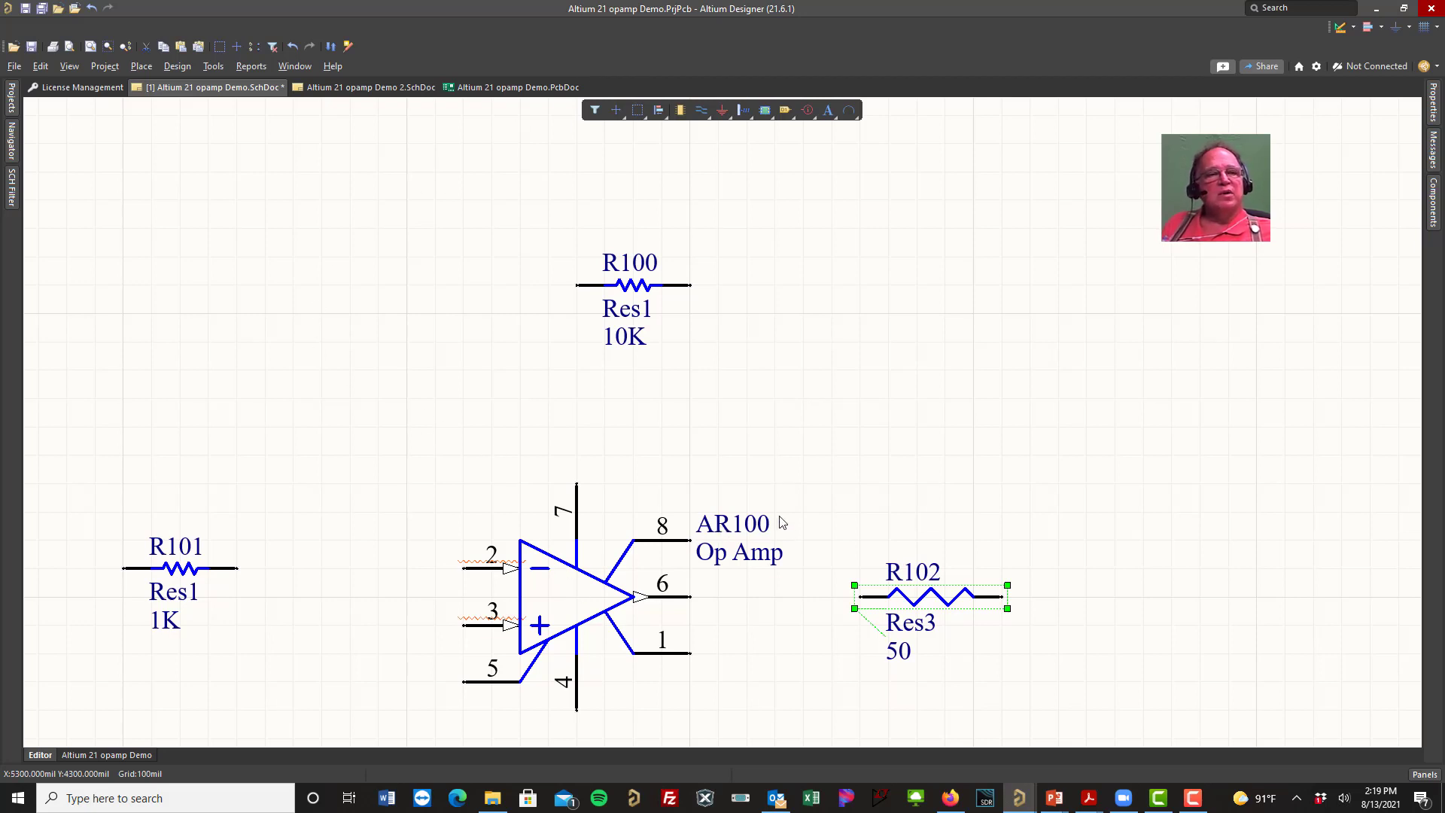
Step: Change the op amp's designator to U100, save the documents, and deselect the op amp
{"action": "left_click", "coordinate": [587, 609]}
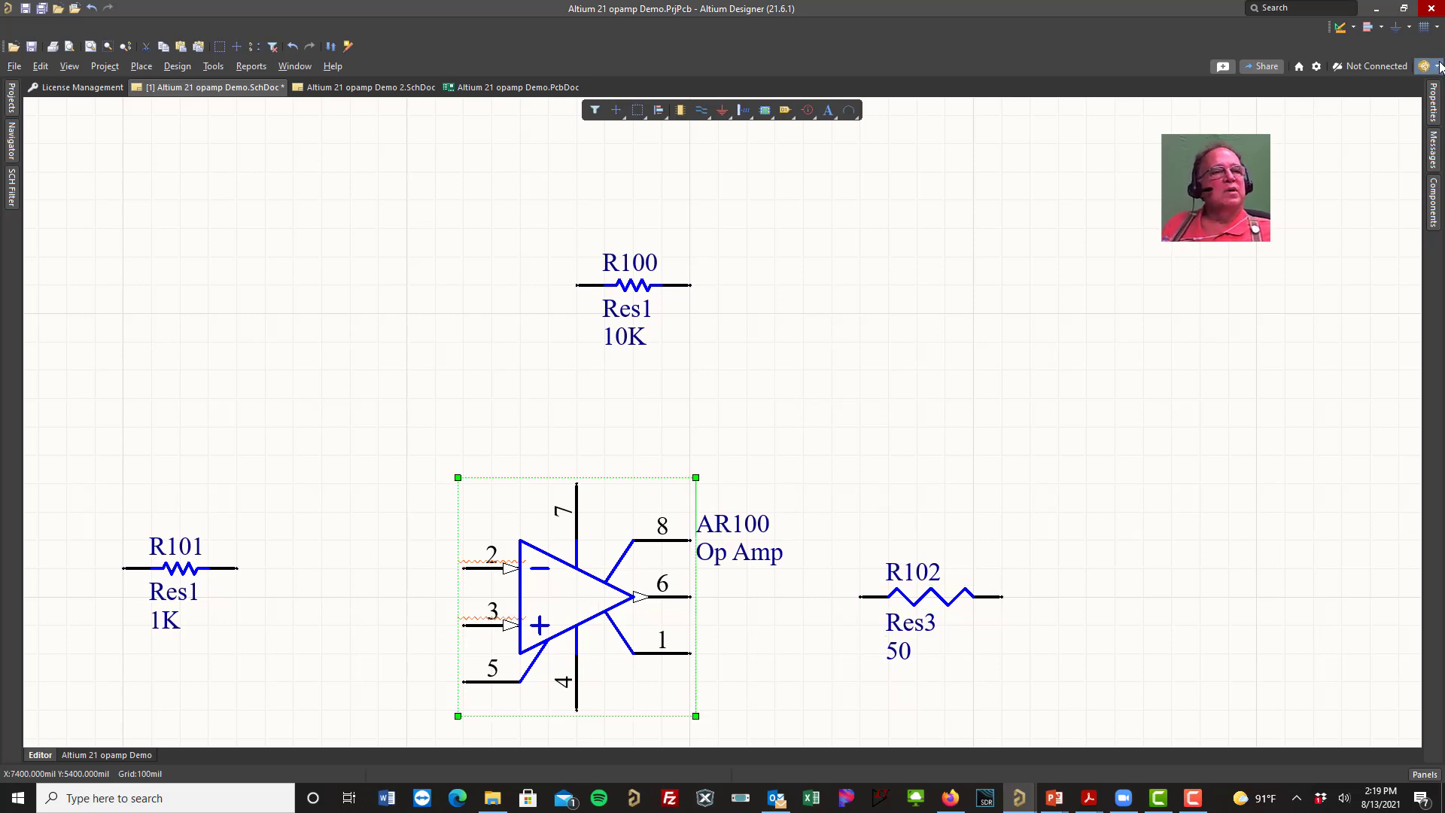
{"action": "left_click", "coordinate": [1433, 103]}
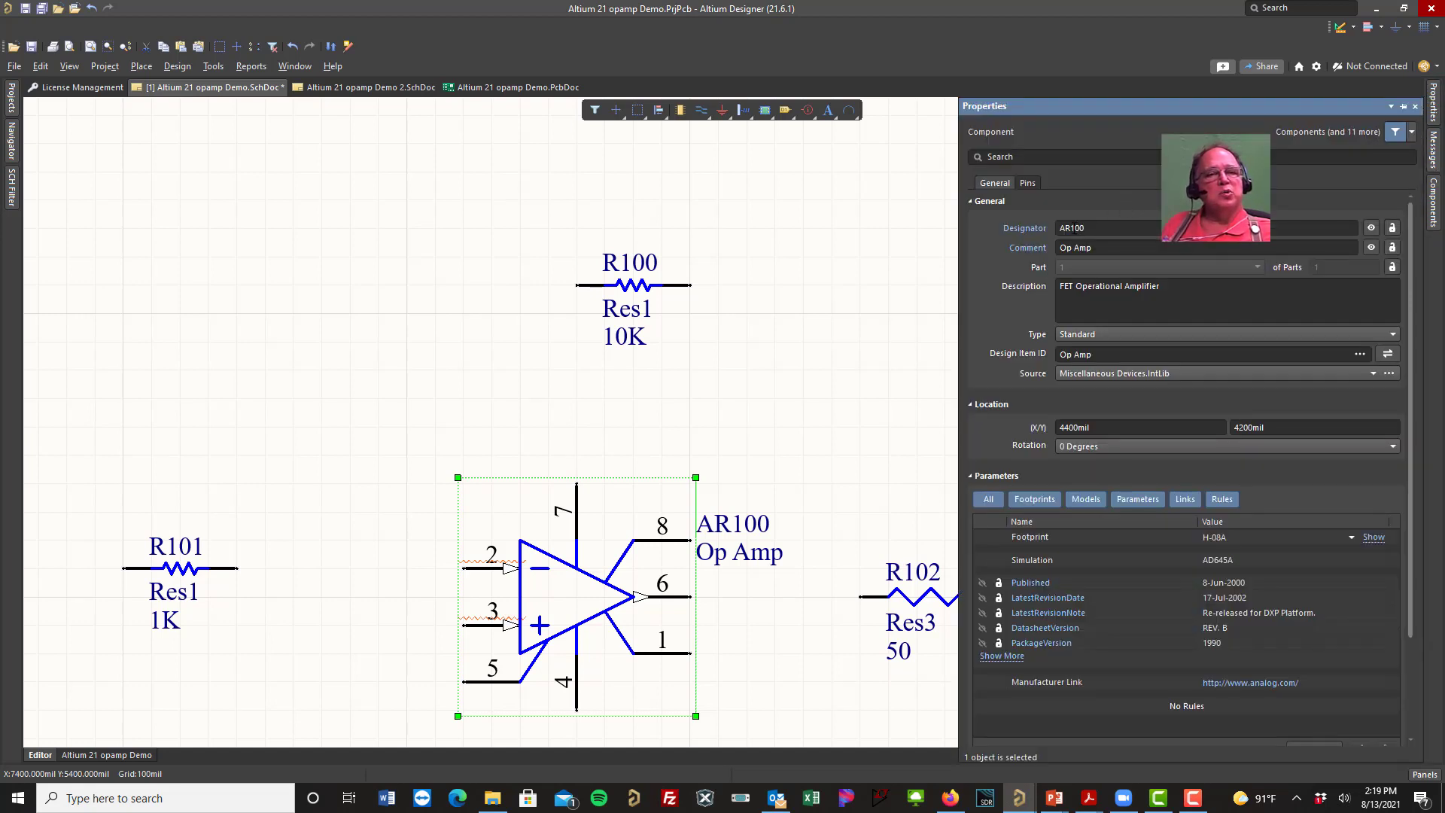
{"action": "left_click", "coordinate": [1070, 228]}
{"action": "left_click_drag", "start_coordinate": [1069, 228], "coordinate": [1045, 233]}
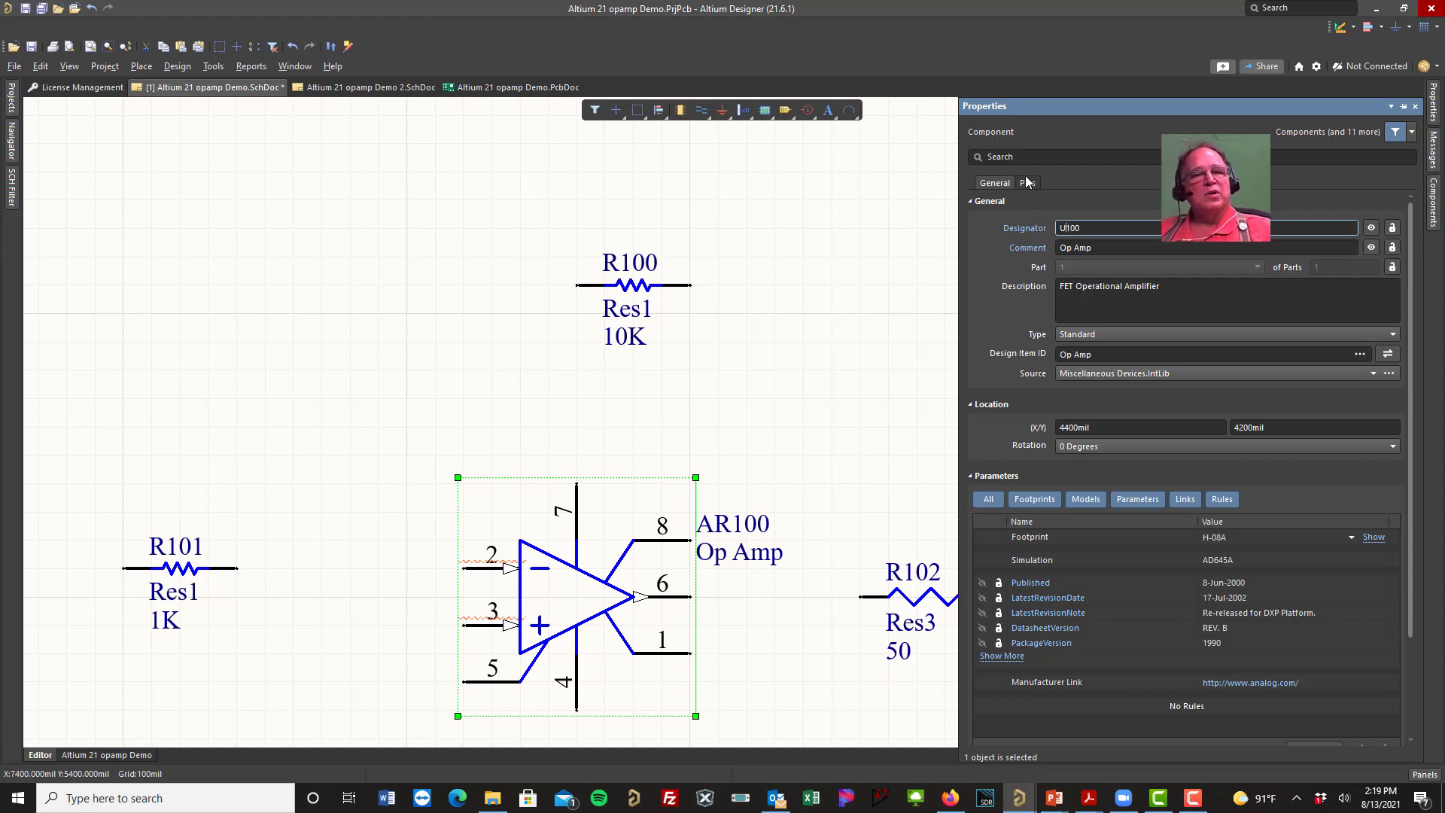
{"action": "key", "text": "Return"}
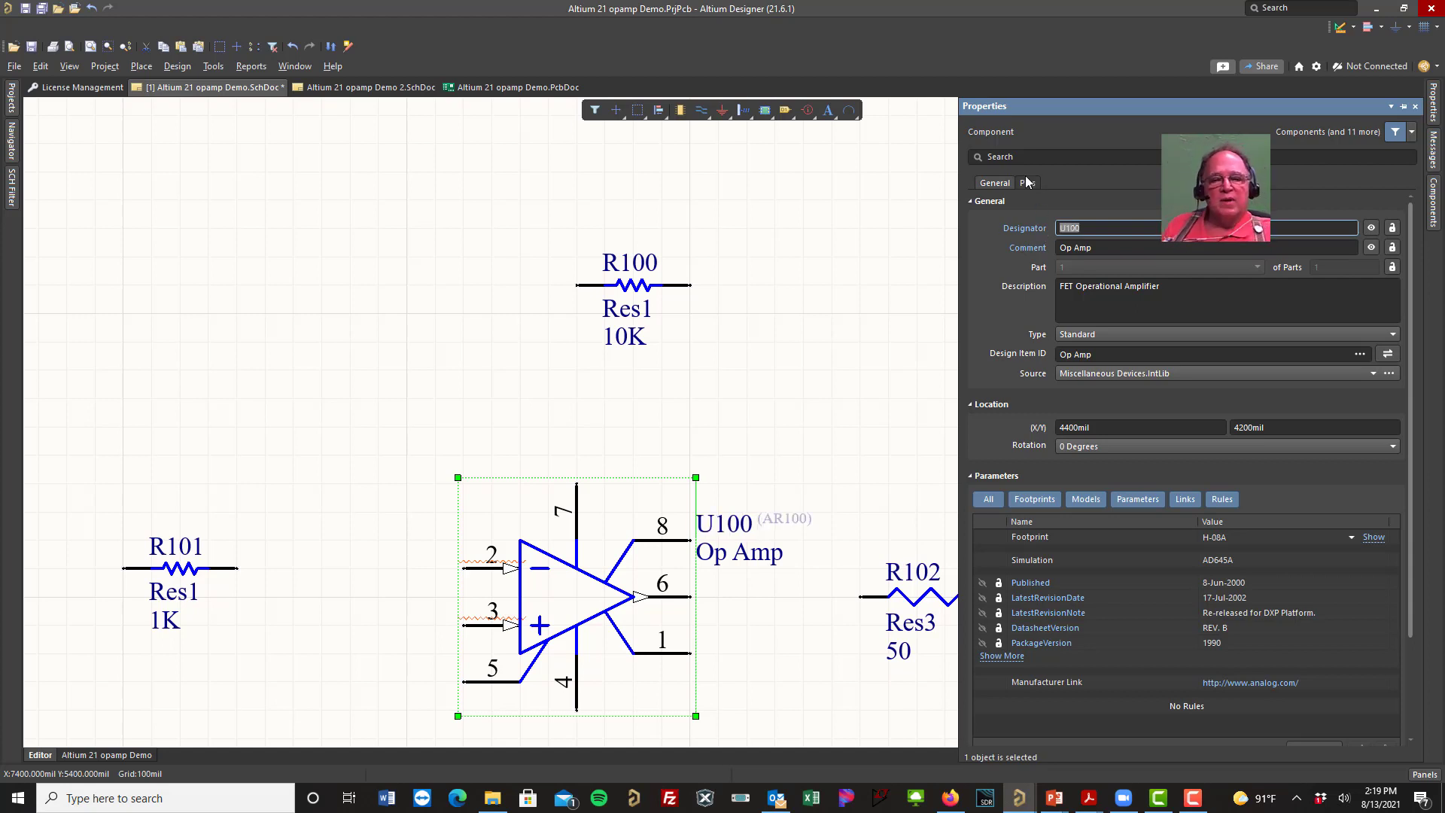
{"action": "left_click", "coordinate": [47, 13]}
{"action": "left_click", "coordinate": [490, 385]}
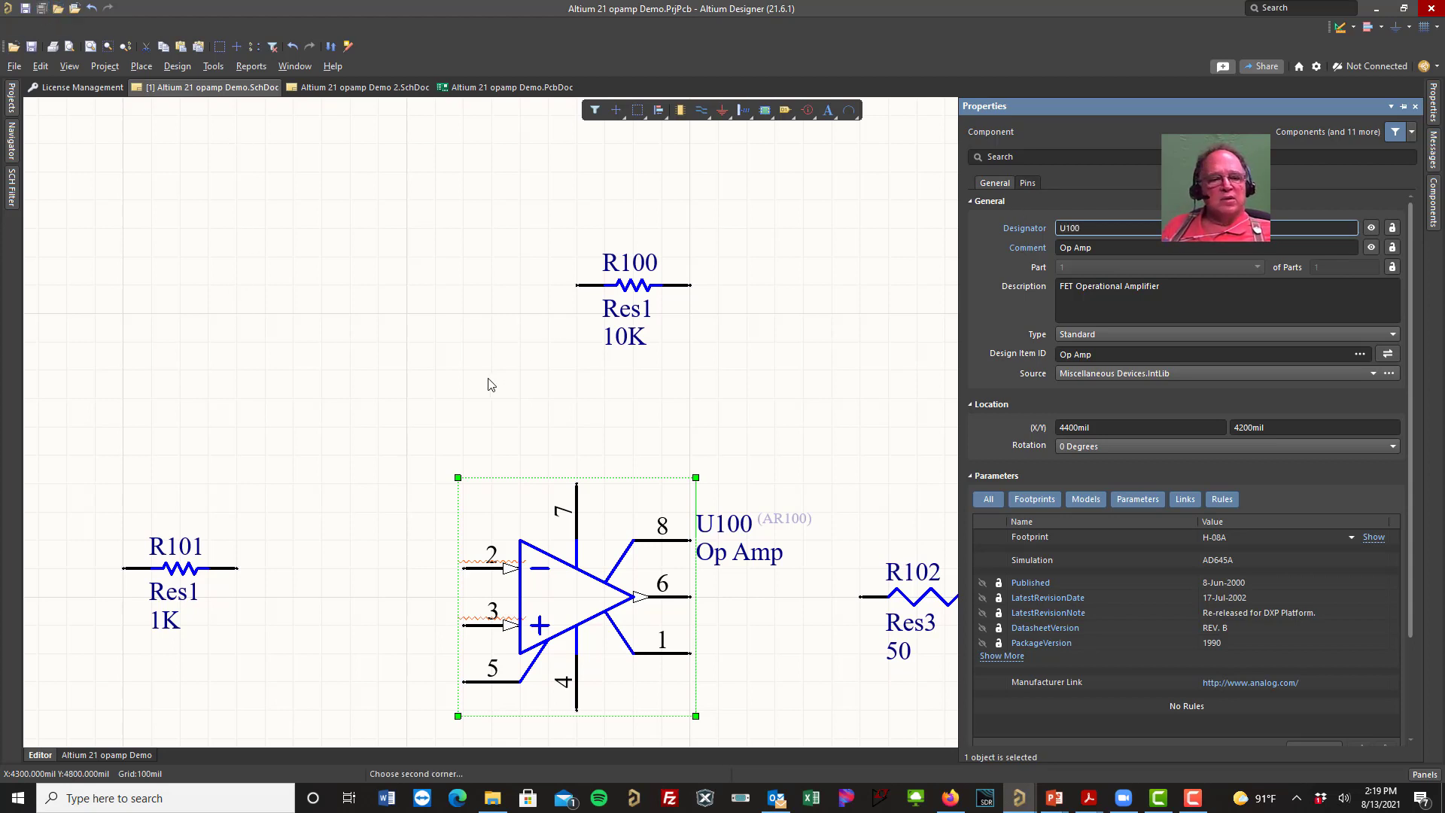
{"action": "left_click_drag", "start_coordinate": [491, 385], "coordinate": [481, 331]}
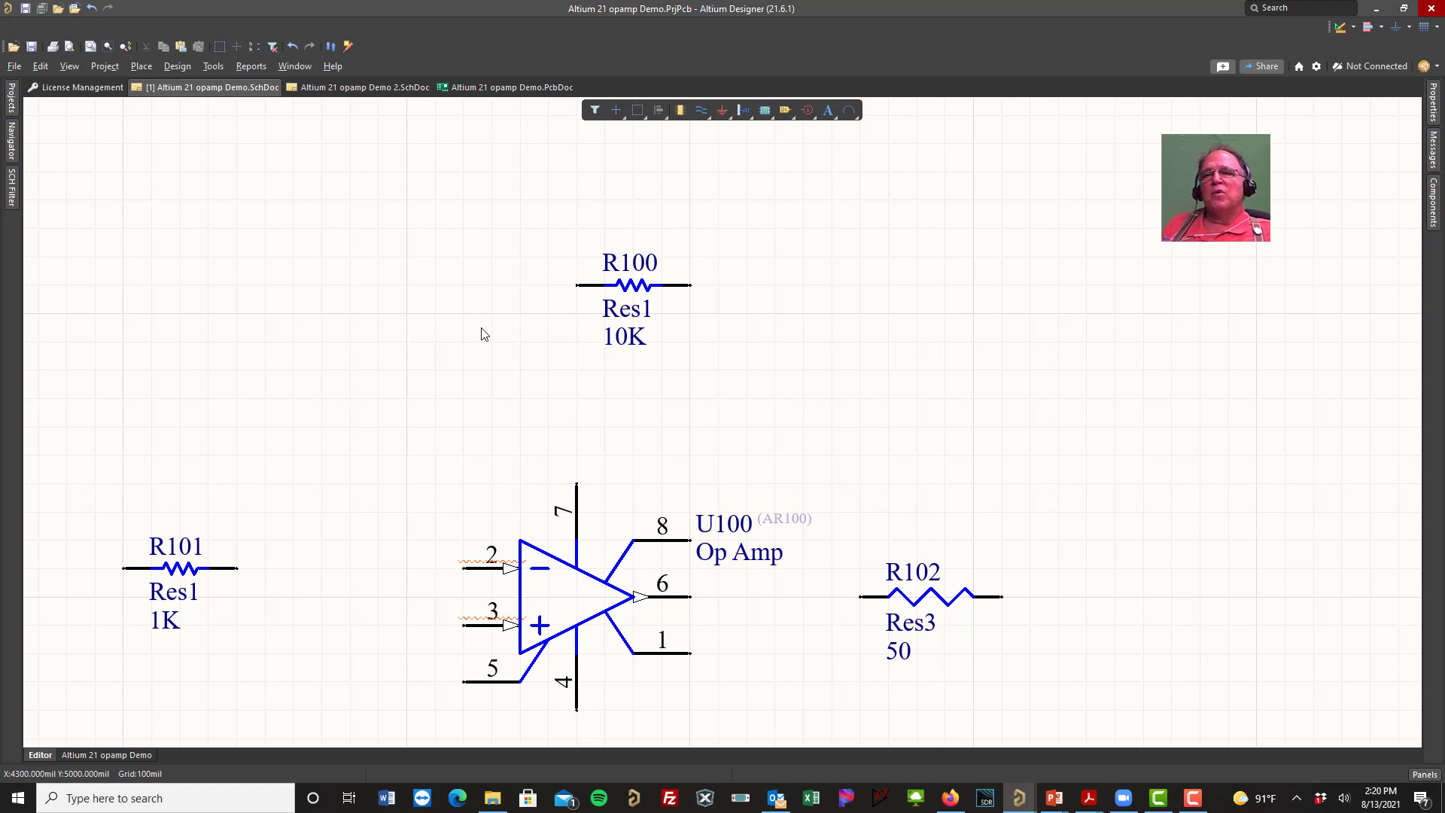
Step: Edit the designator of the 50-ohm Res3 resistor directly on the schematic to R105
{"action": "left_click", "coordinate": [920, 578]}
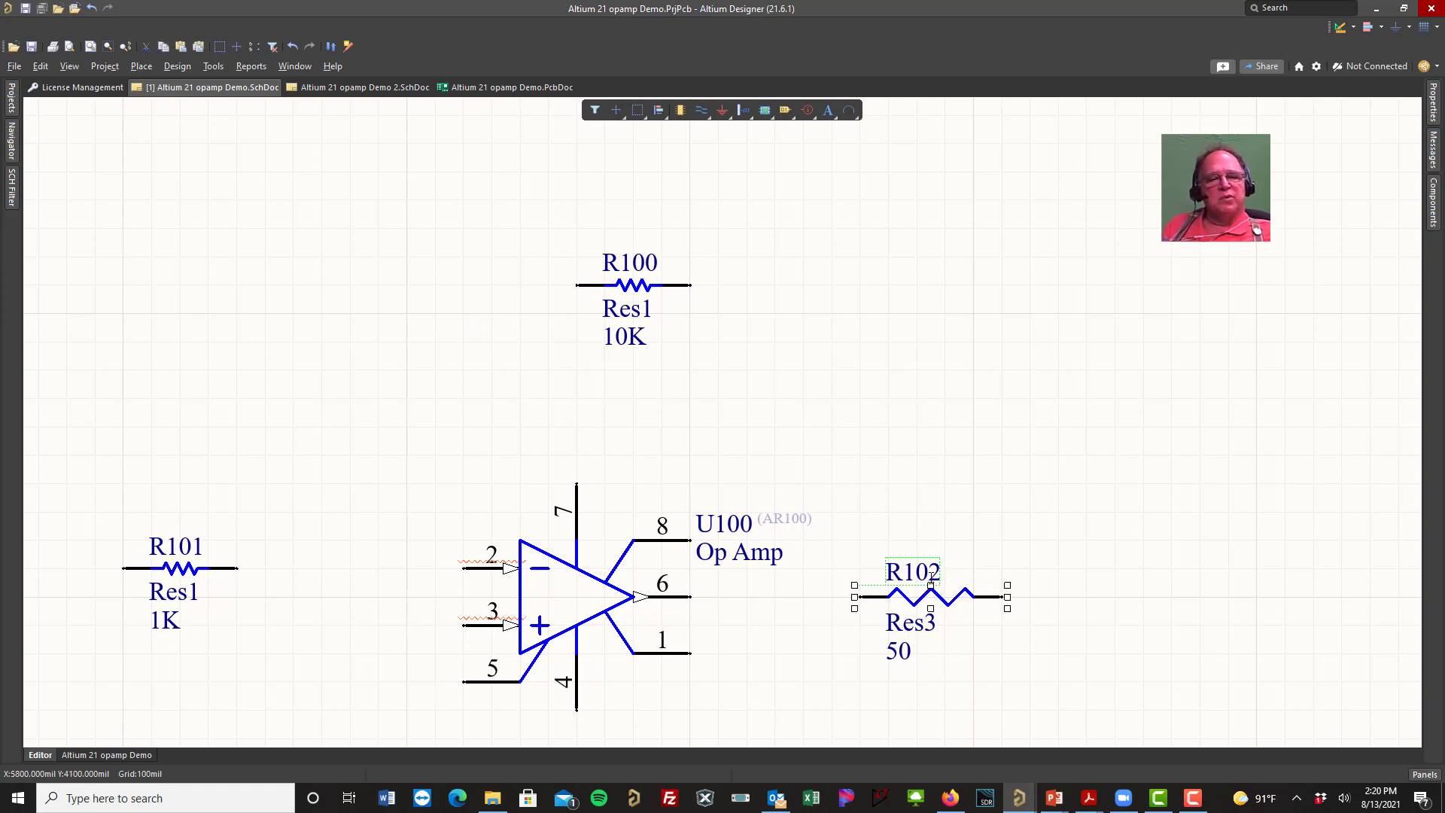
{"action": "left_click", "coordinate": [933, 574]}
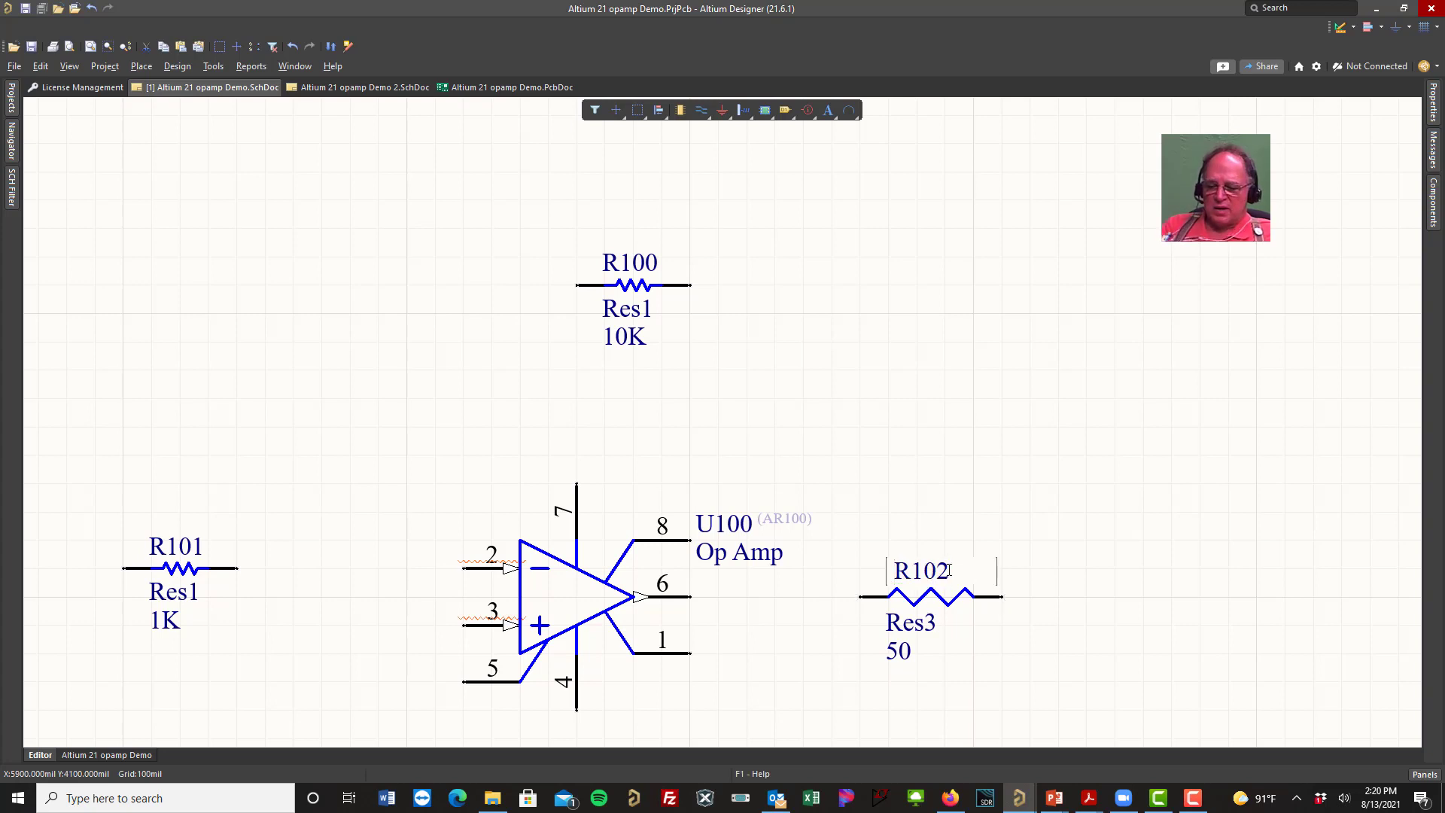
{"action": "key", "text": "BackSpace"}
{"action": "type", "text": "5"}
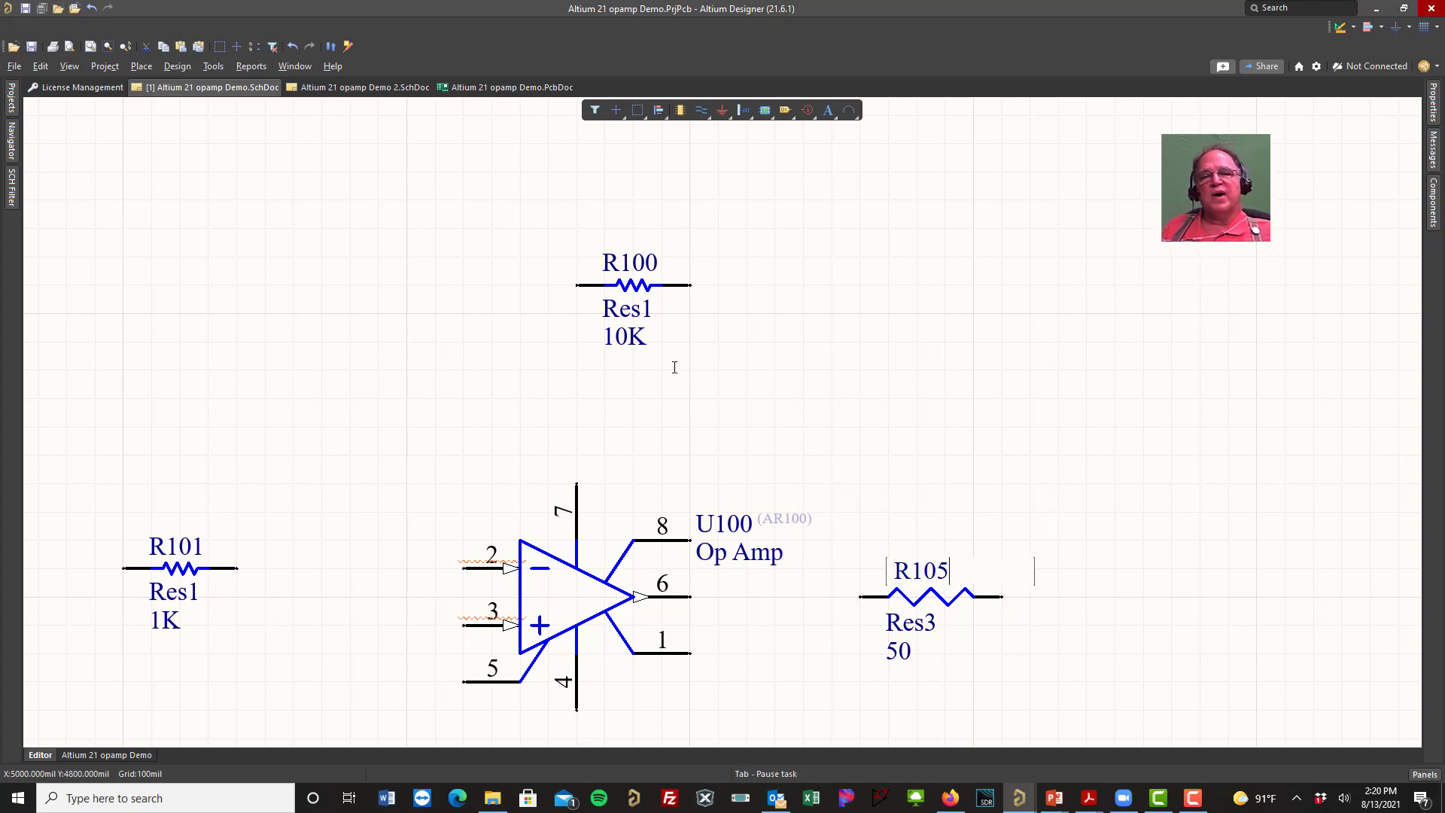
{"action": "key", "text": "Return"}
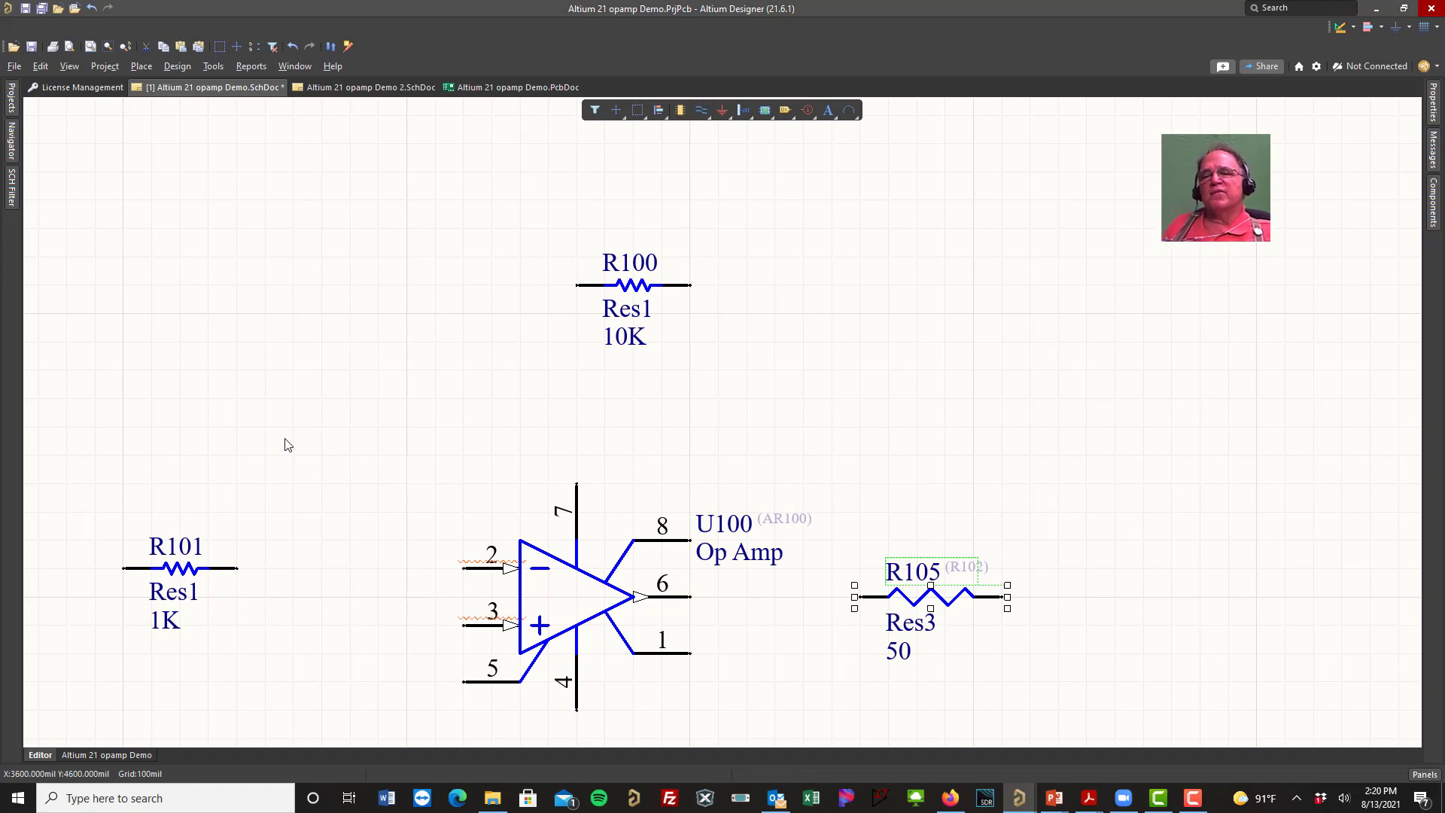
Step: Reset all schematic designators and confirm the reset
{"action": "left_click", "coordinate": [216, 66]}
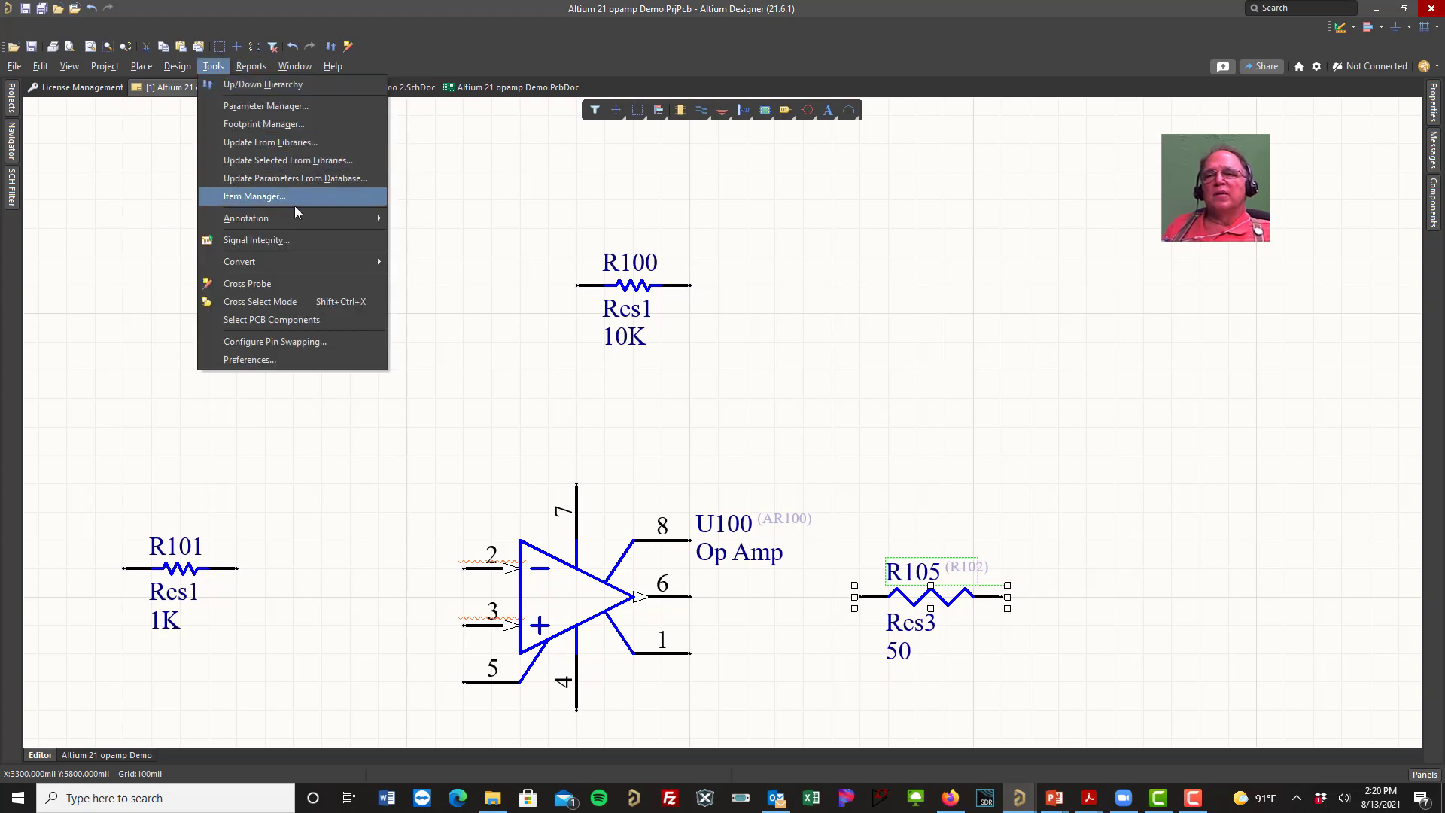
{"action": "mouse_move", "coordinate": [337, 218]}
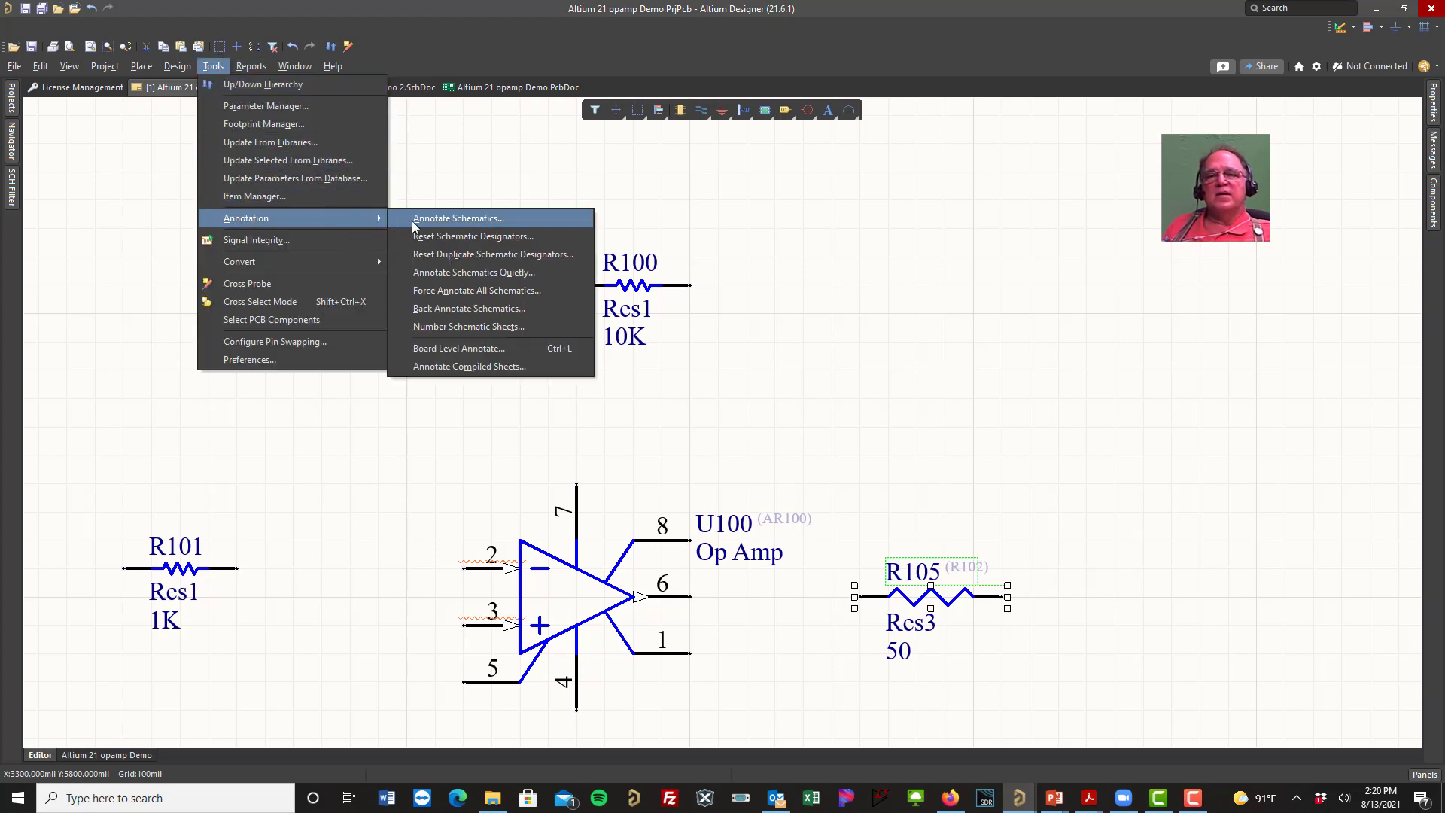
{"action": "left_click", "coordinate": [487, 236]}
{"action": "left_click", "coordinate": [752, 431]}
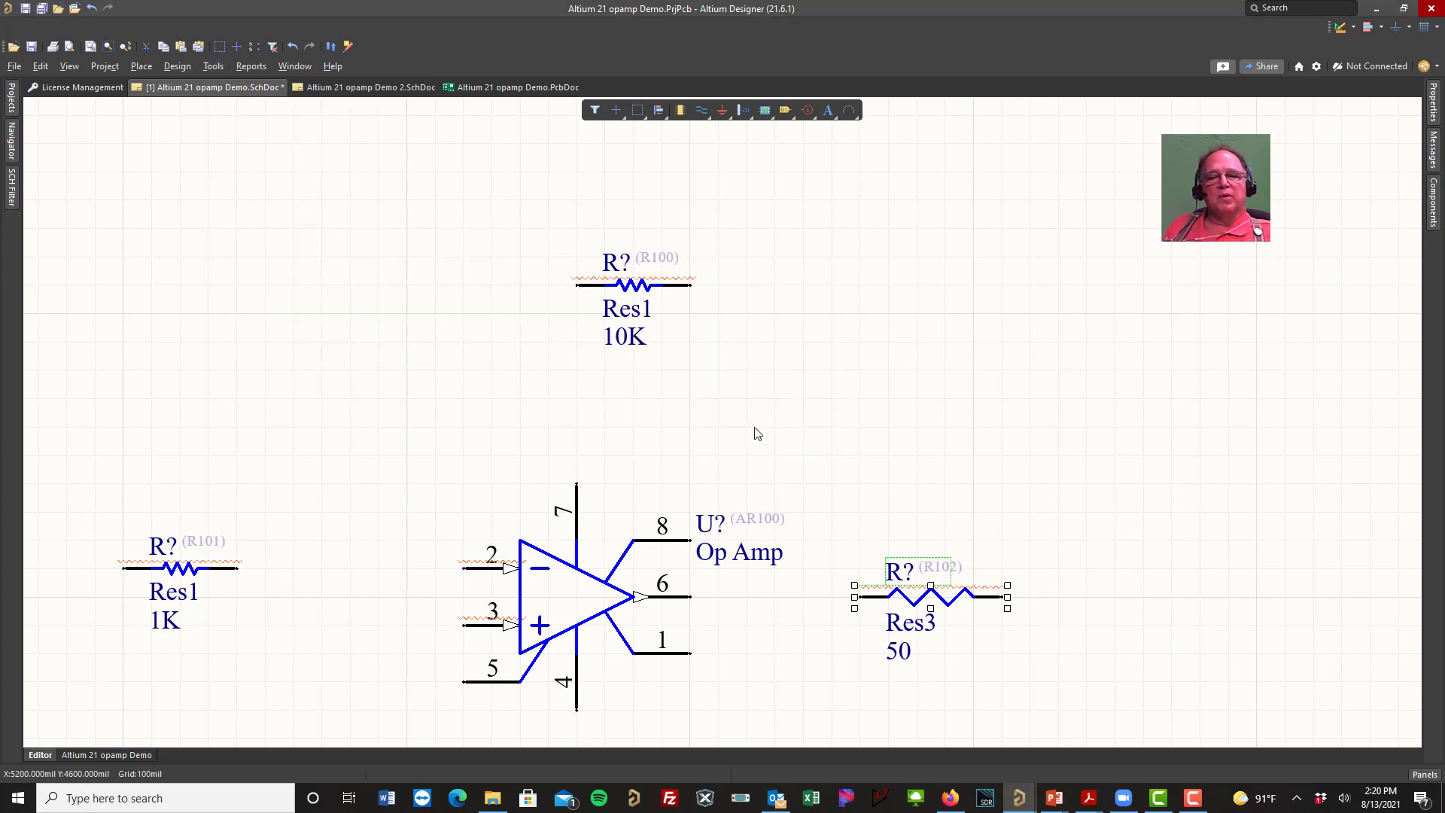
Step: Annotate the schematics quietly, accept the designator changes, and save all documents
{"action": "left_click", "coordinate": [208, 68]}
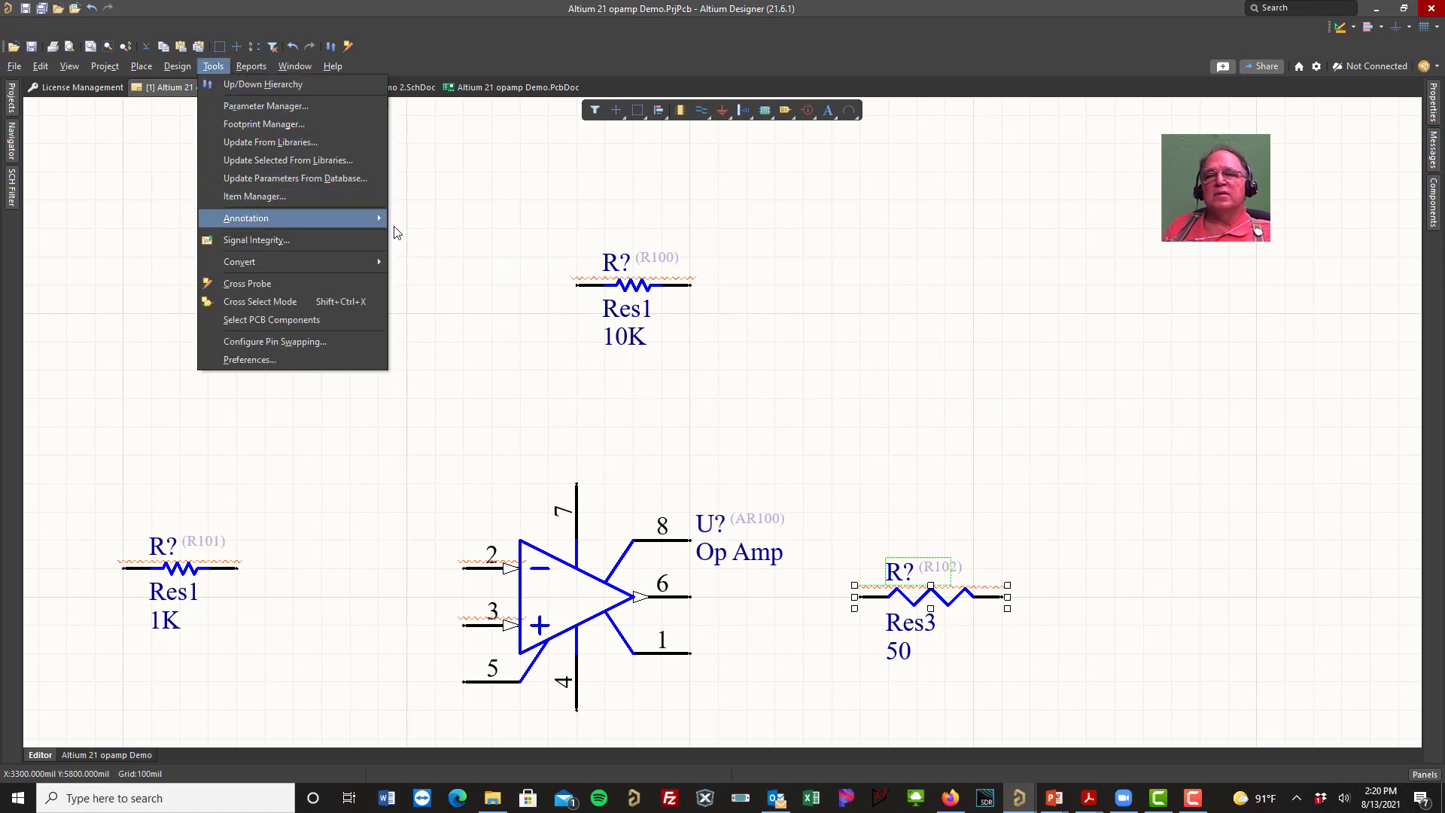
{"action": "mouse_move", "coordinate": [376, 219]}
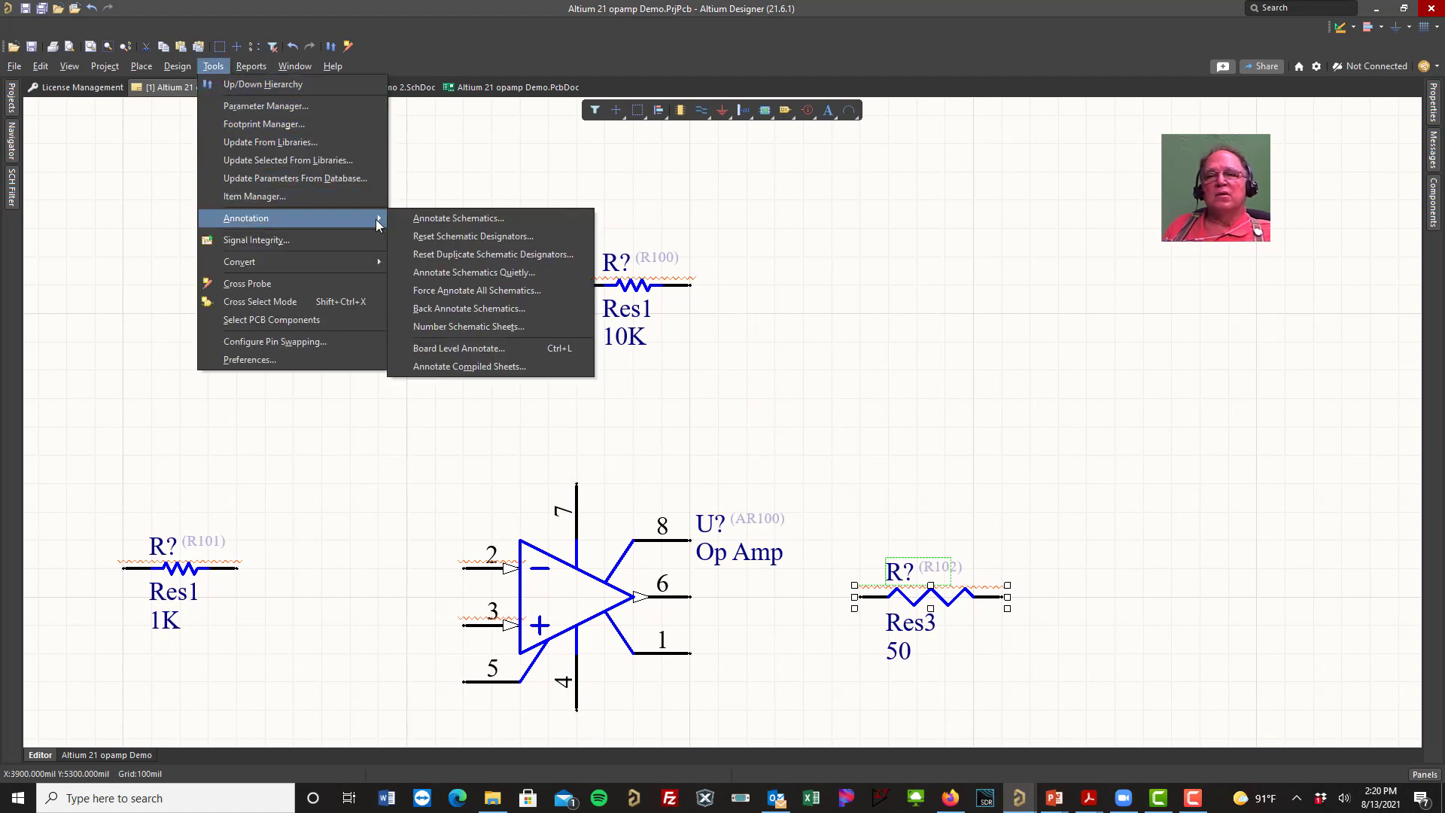
{"action": "left_click", "coordinate": [486, 275]}
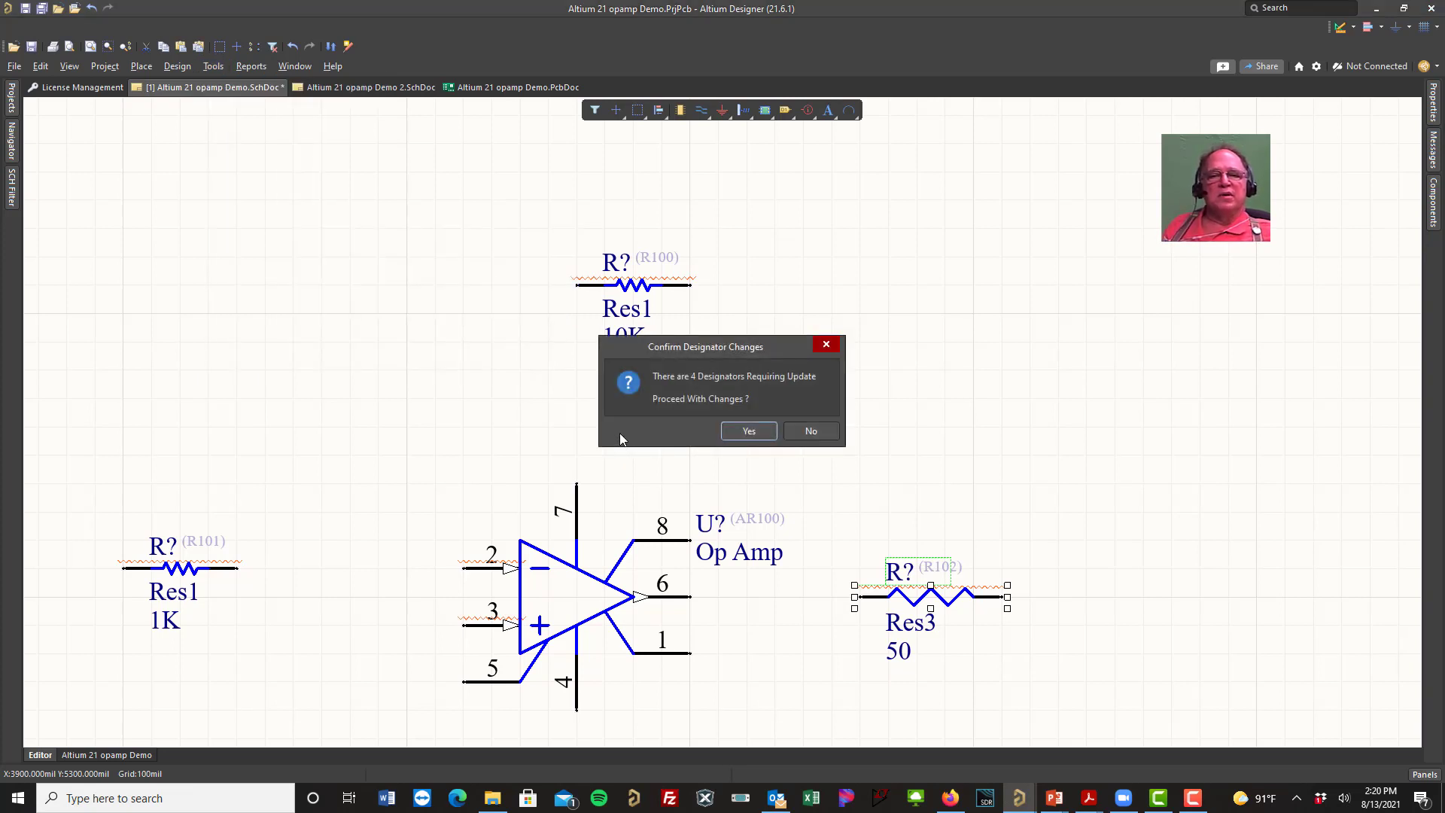
{"action": "left_click", "coordinate": [750, 431]}
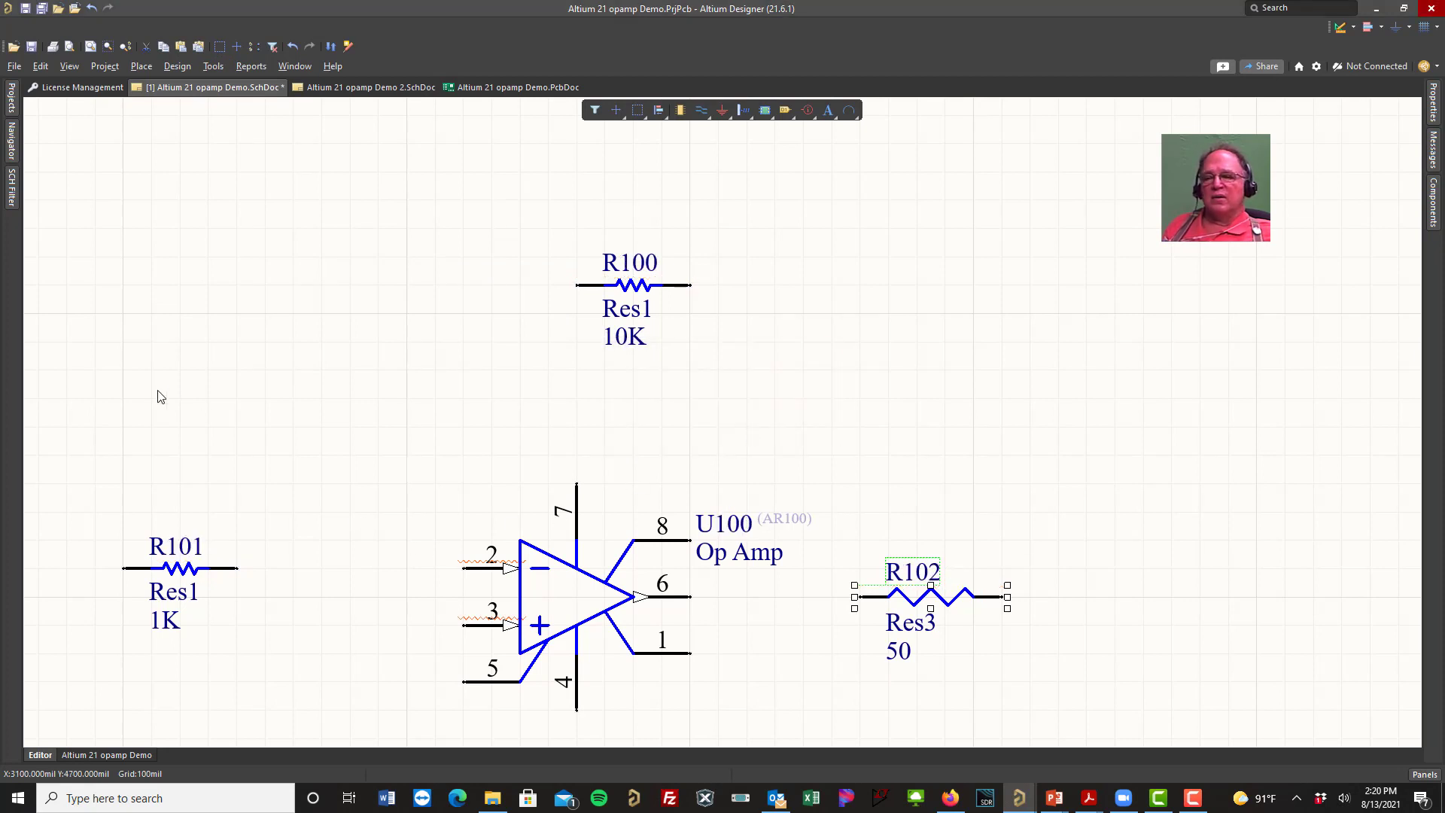
{"action": "left_click", "coordinate": [43, 9]}
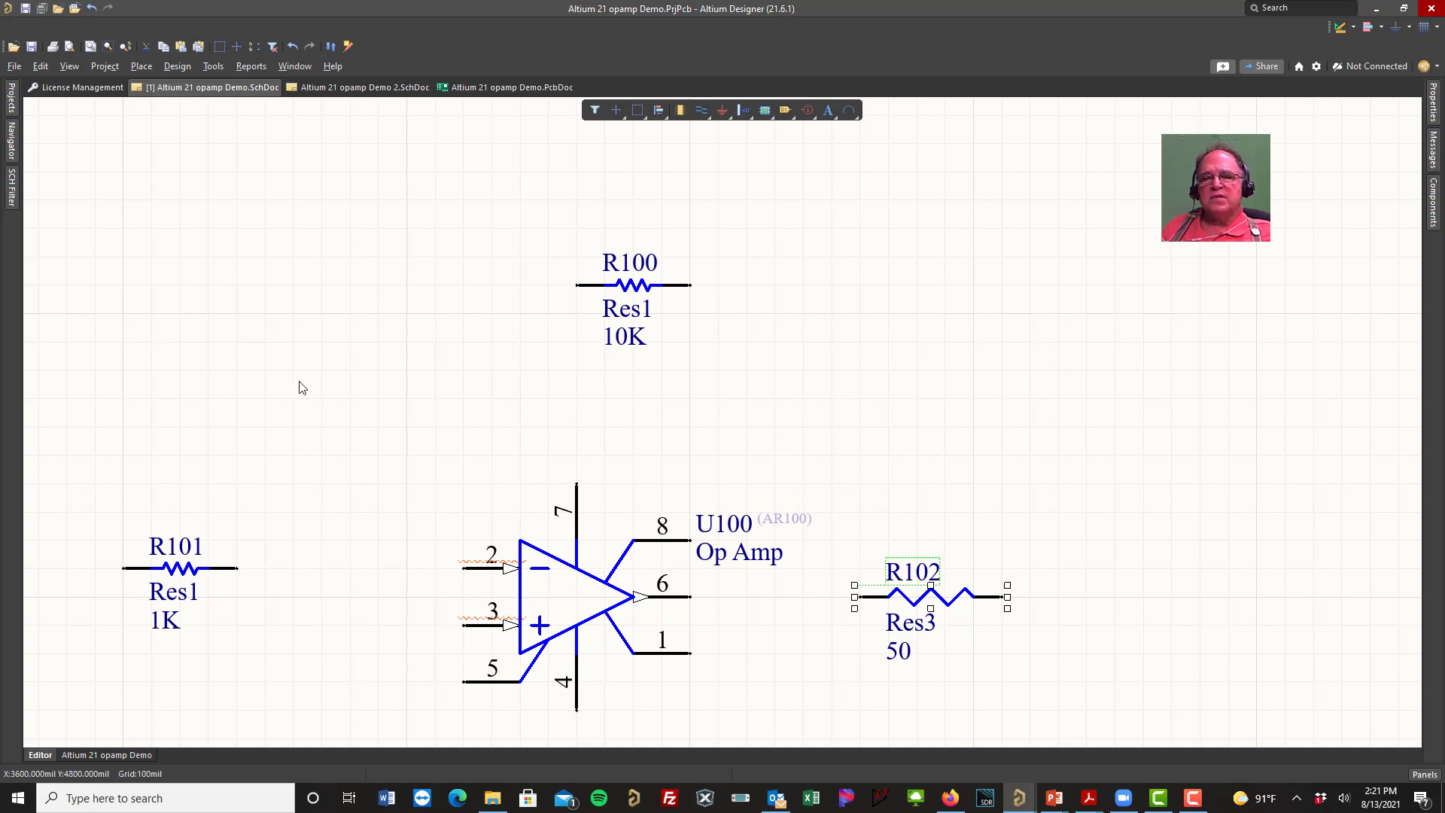
Step: Draw a wire from the right end of resistor R101 to op amp pin 2
{"action": "right_click_drag", "start_coordinate": [300, 382], "coordinate": [395, 354]}
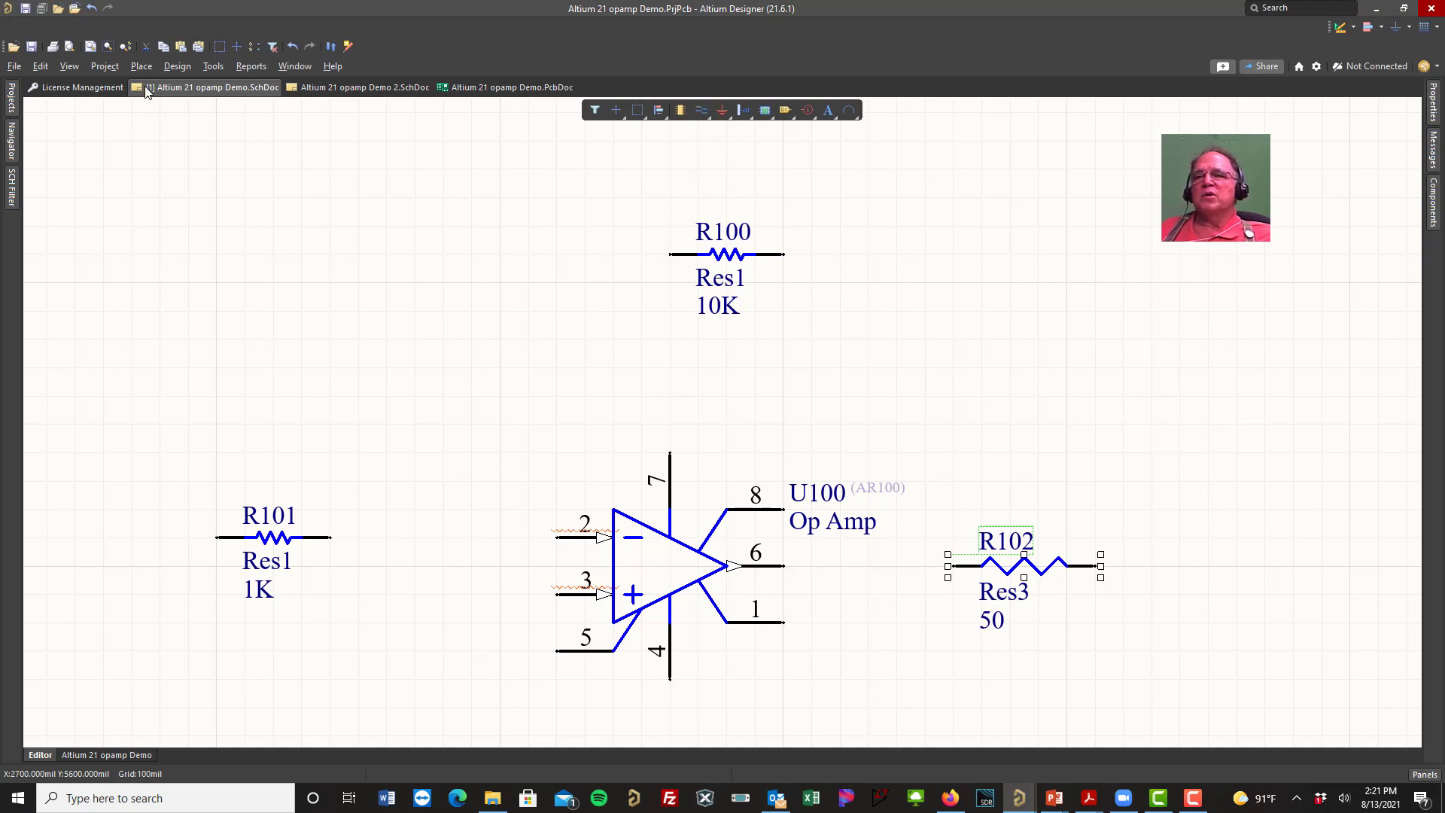
{"action": "left_click", "coordinate": [134, 68]}
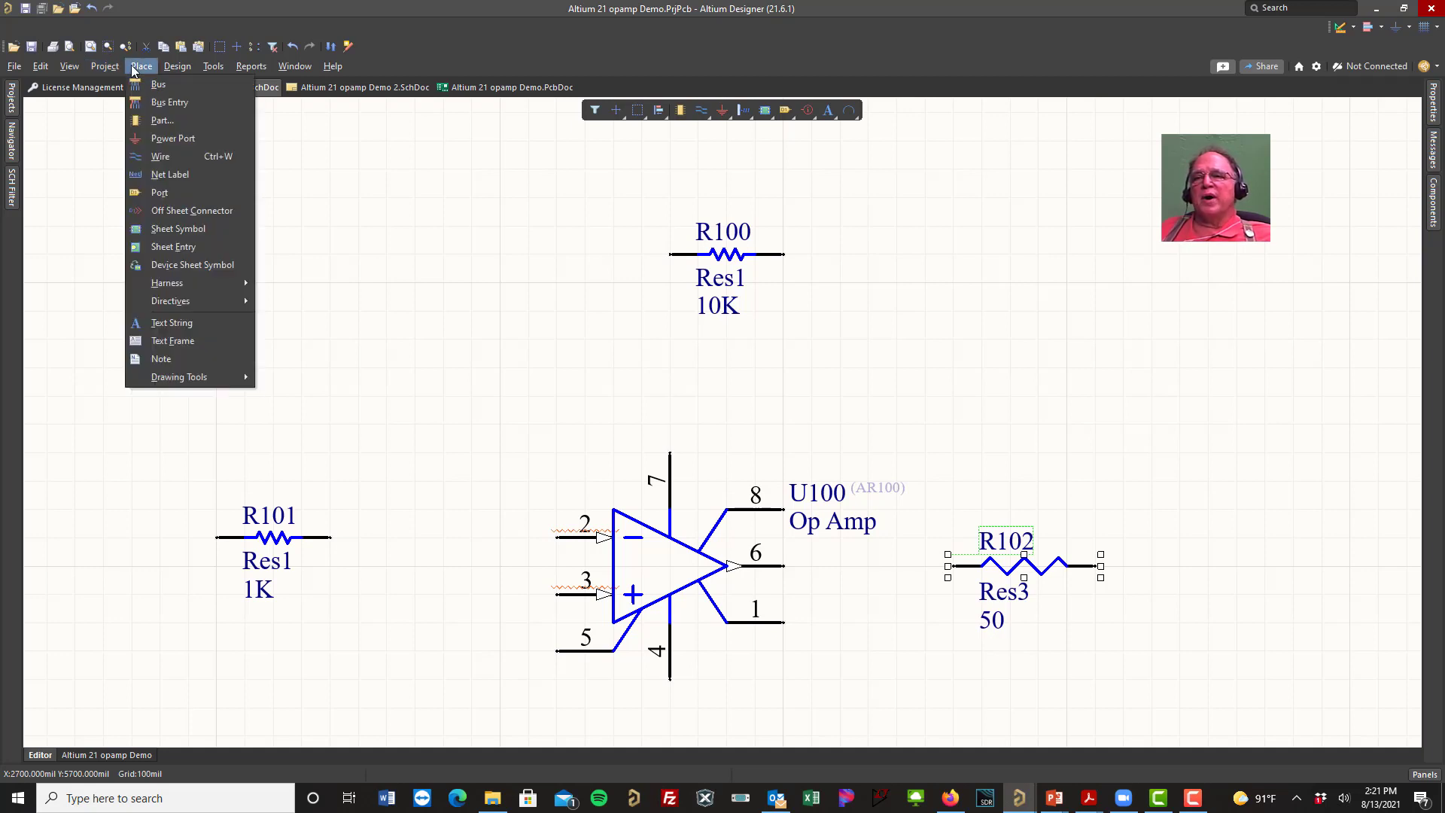
{"action": "left_click", "coordinate": [169, 158]}
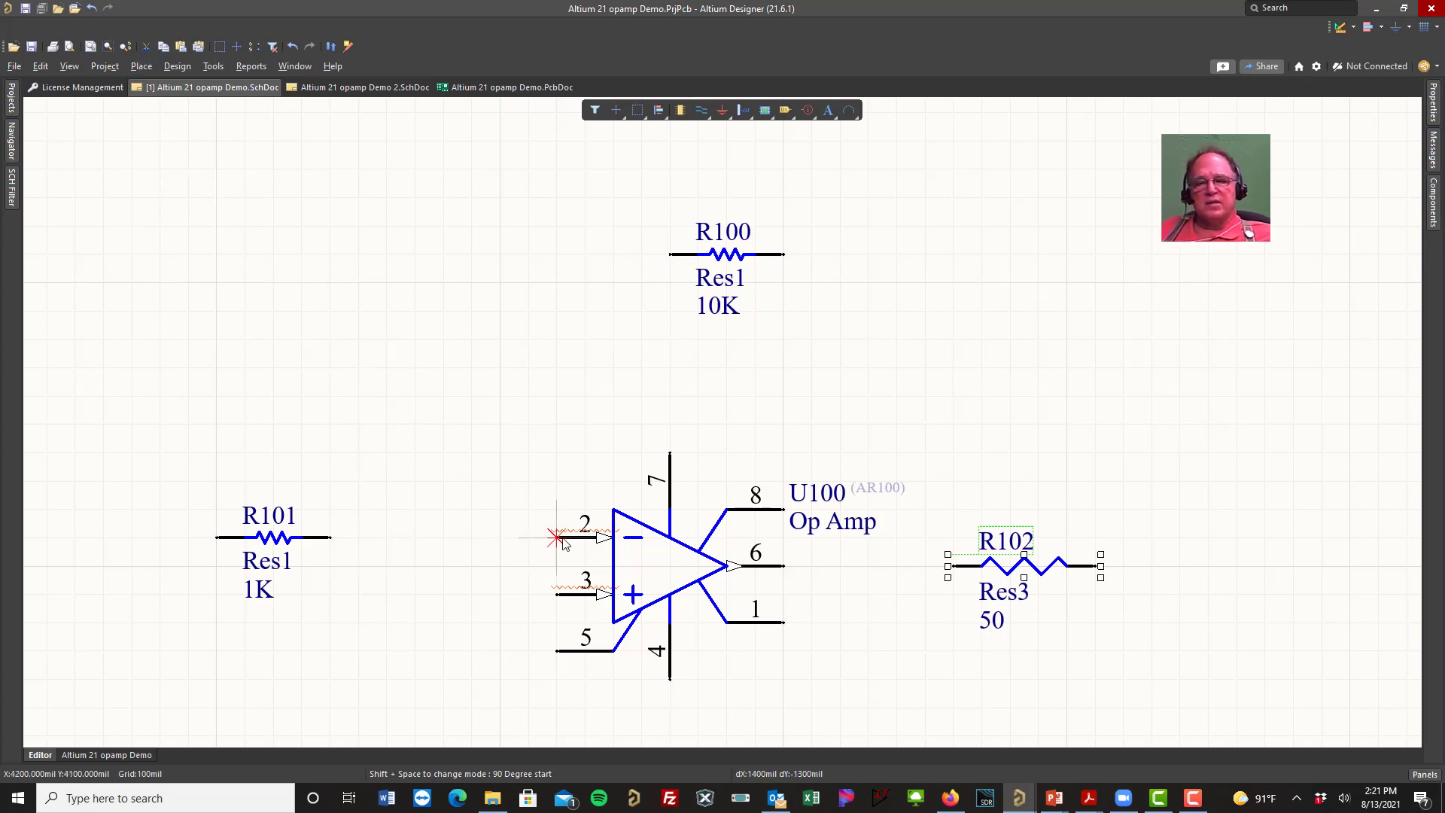
{"action": "scroll", "coordinate": [442, 538], "scroll_direction": "up", "scroll_amount": 2, "text": "ctrl"}
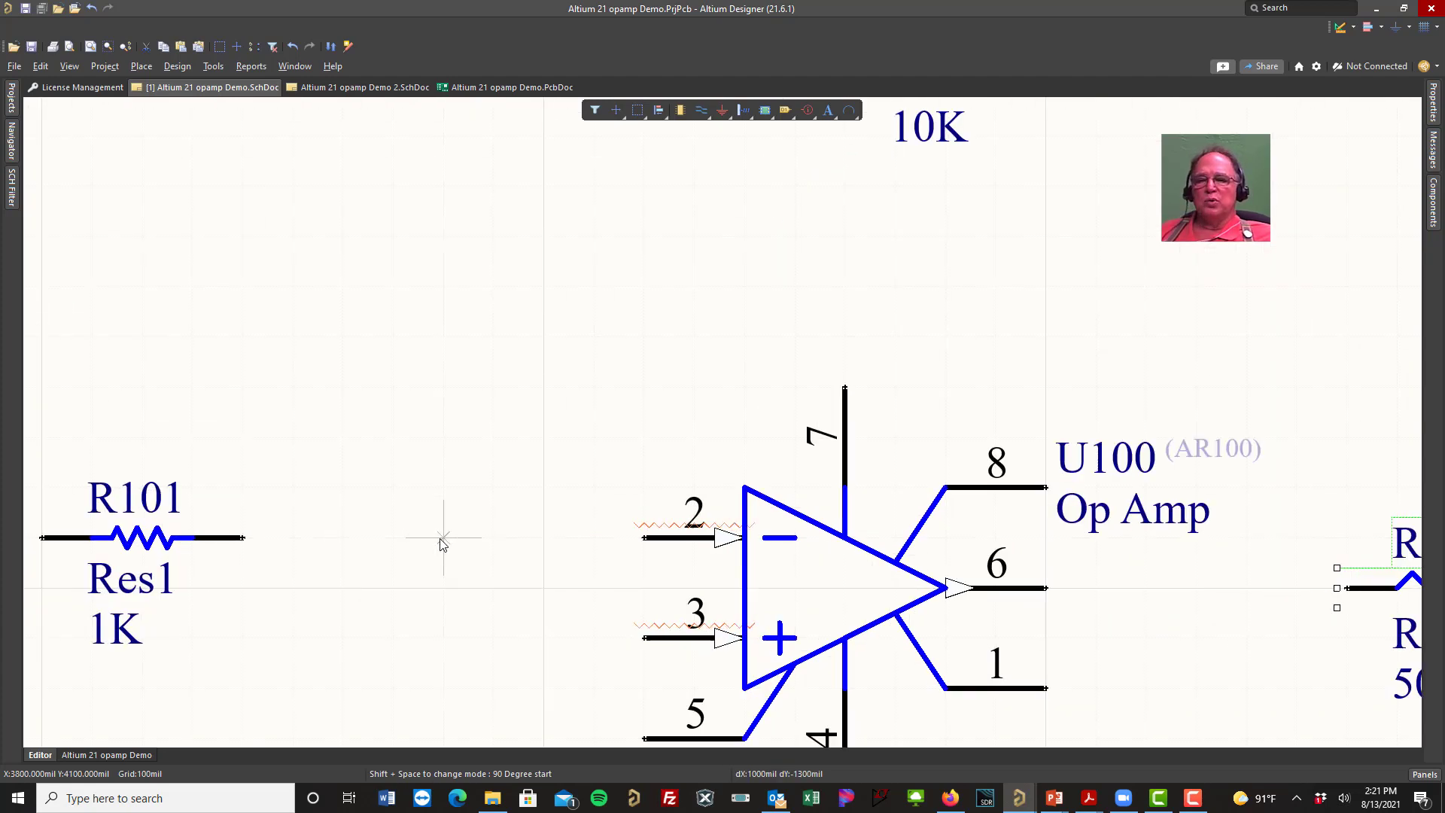
{"action": "scroll", "coordinate": [443, 537], "scroll_direction": "up", "scroll_amount": 1, "text": "ctrl"}
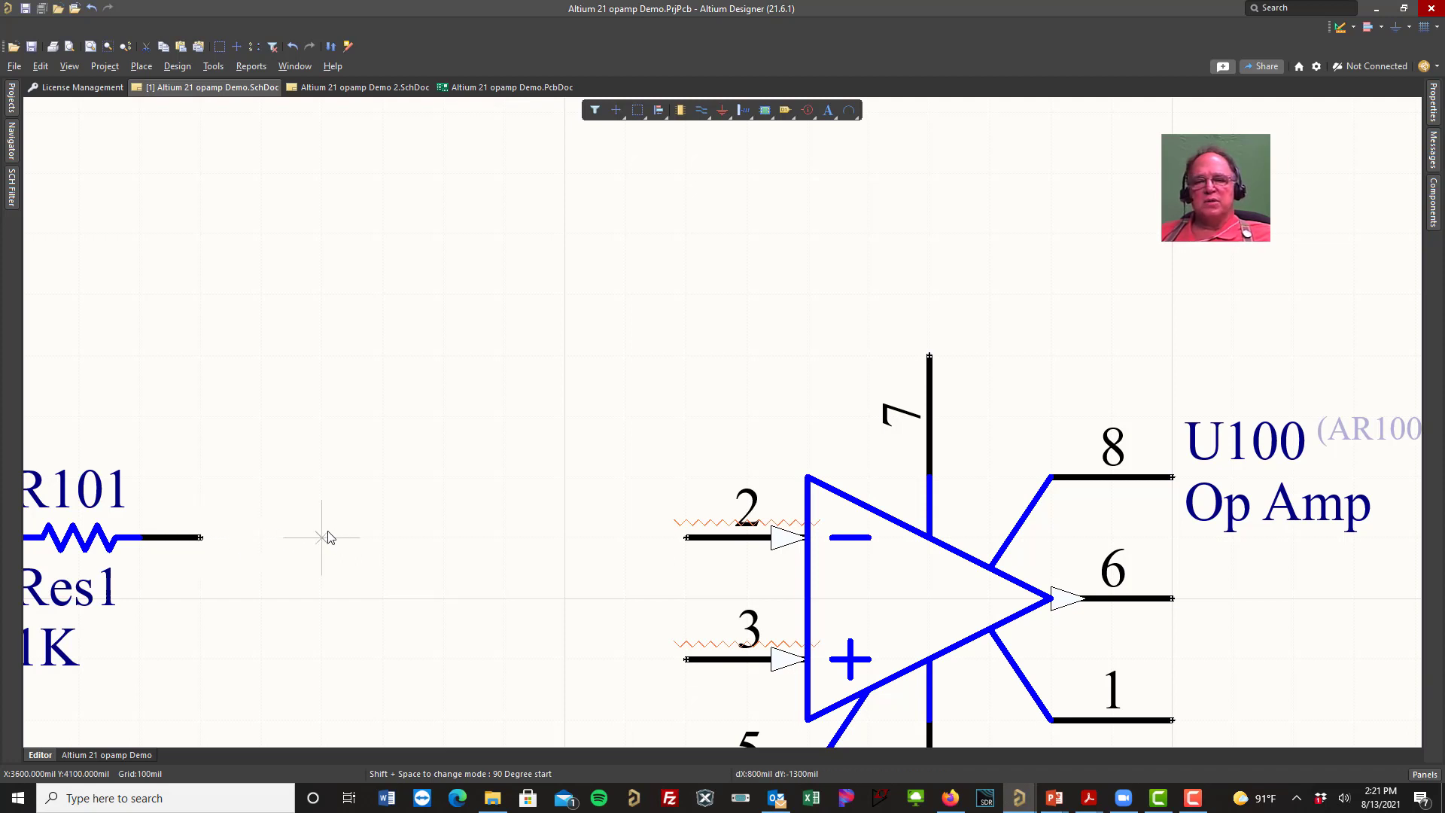
{"action": "left_click", "coordinate": [199, 538]}
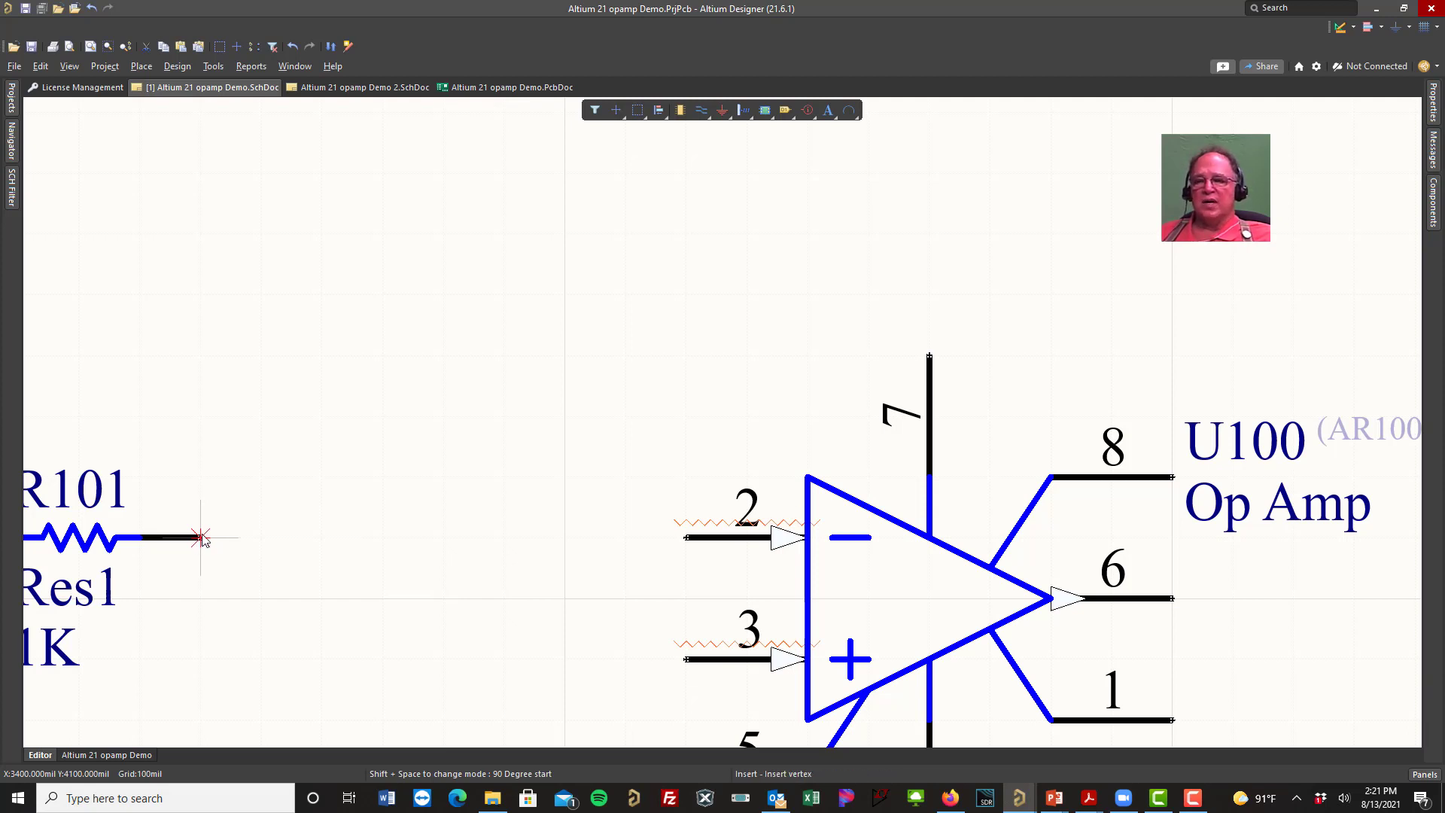
{"action": "left_click", "coordinate": [200, 536]}
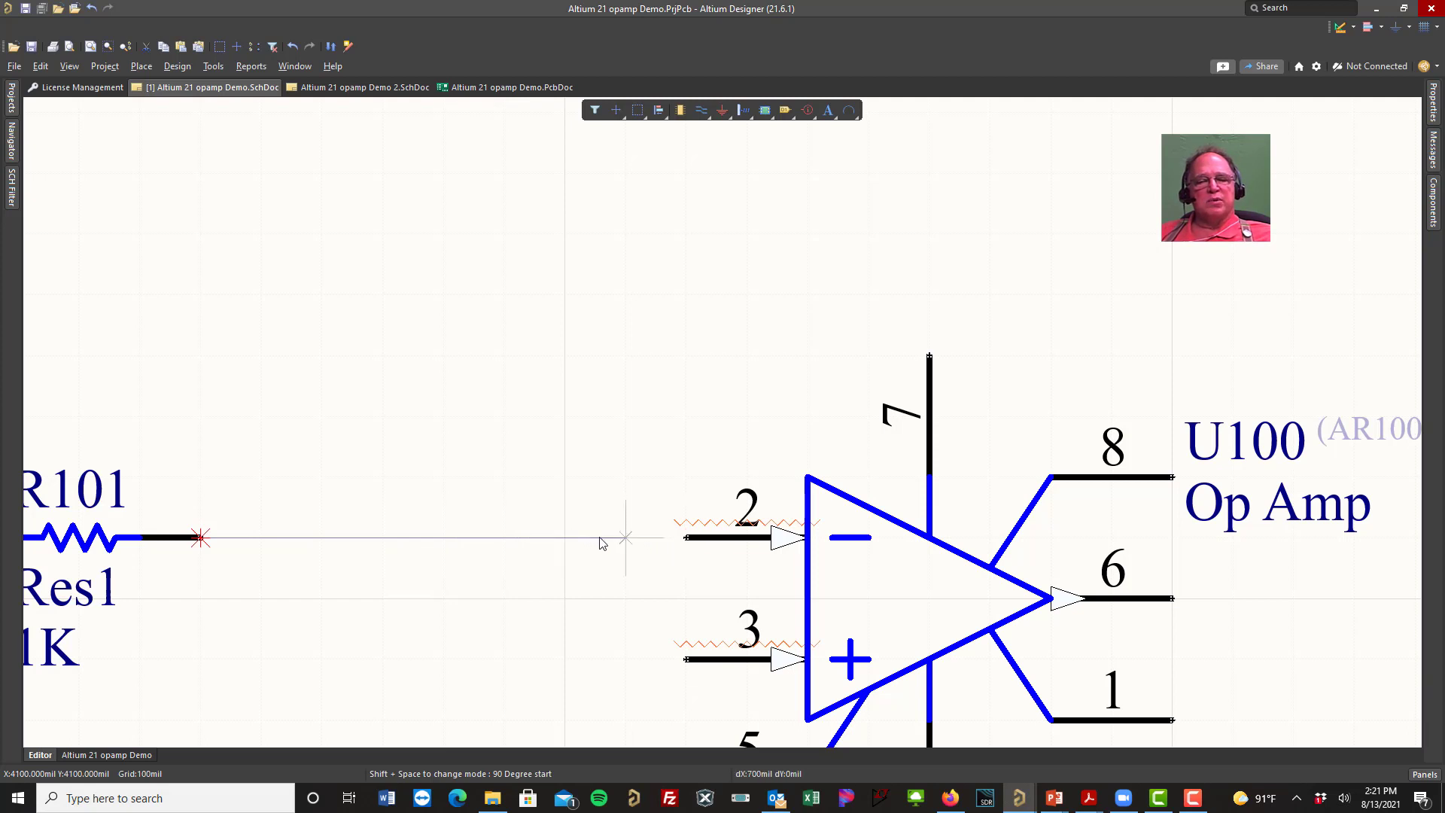
{"action": "left_click", "coordinate": [685, 538]}
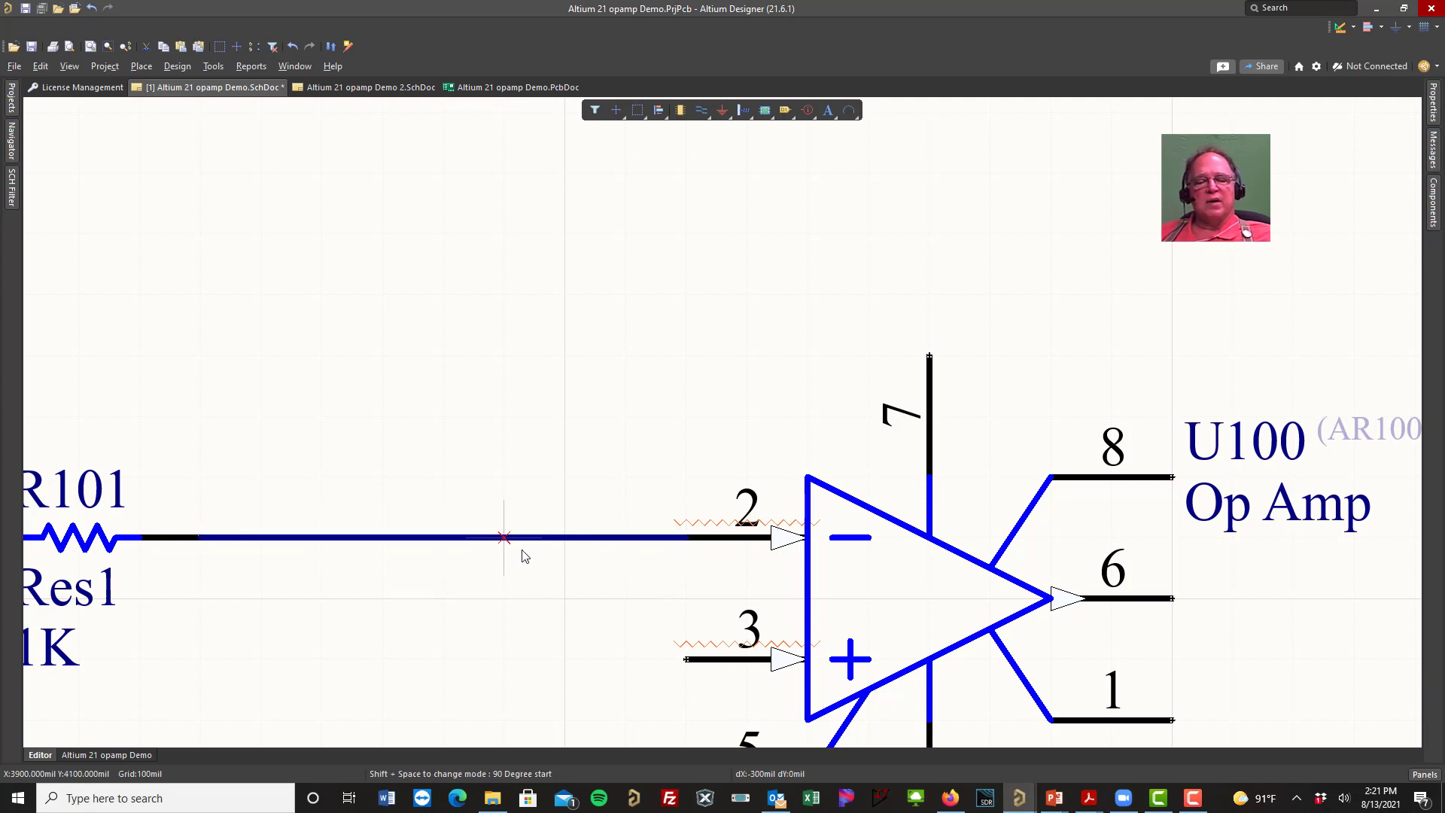
Step: Wire the left end of R100 across and down to a junction on the wire between R101 and op amp pin 2
{"action": "scroll", "coordinate": [796, 219], "scroll_direction": "up", "scroll_amount": 4}
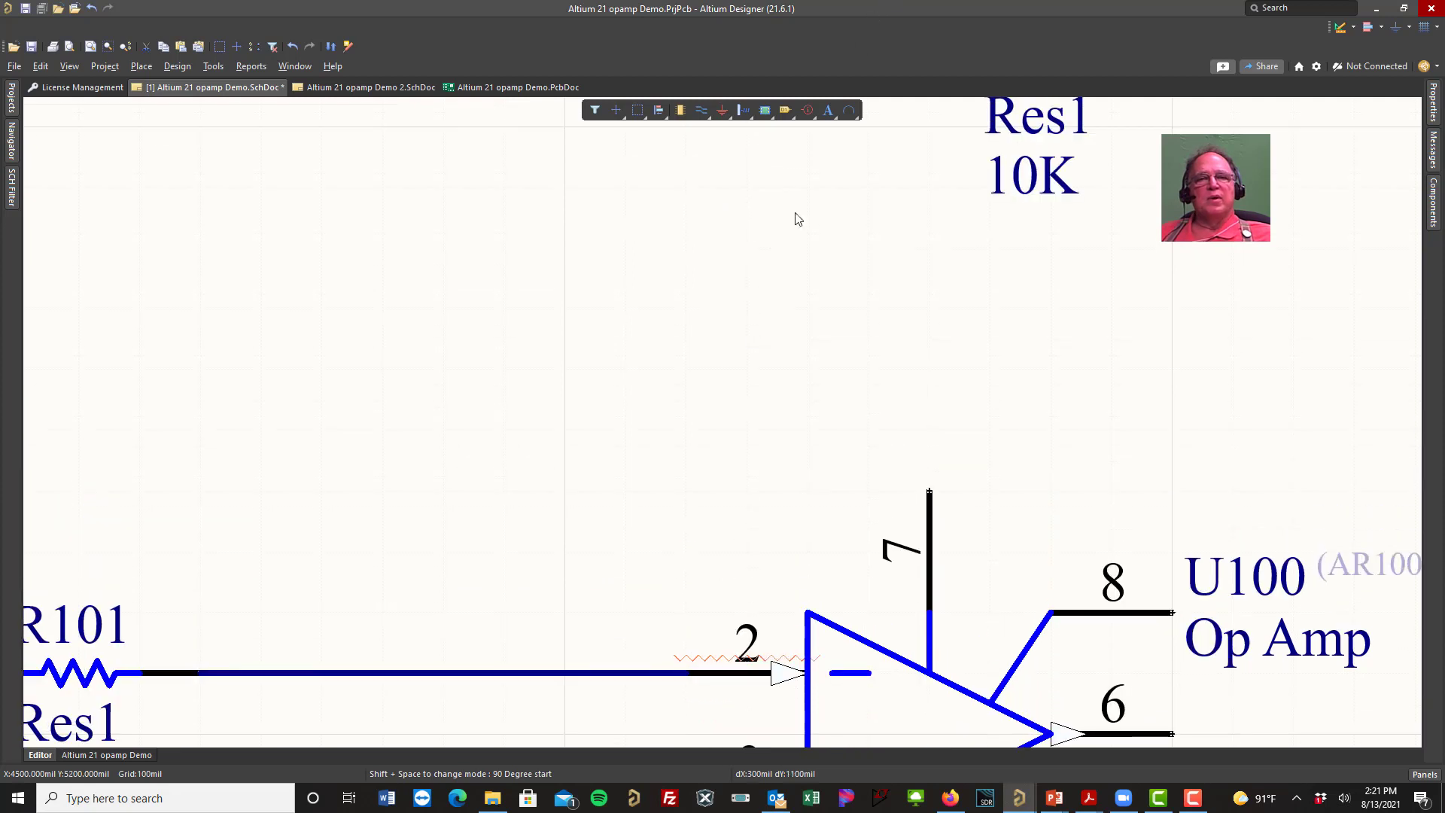
{"action": "left_click", "coordinate": [930, 201]}
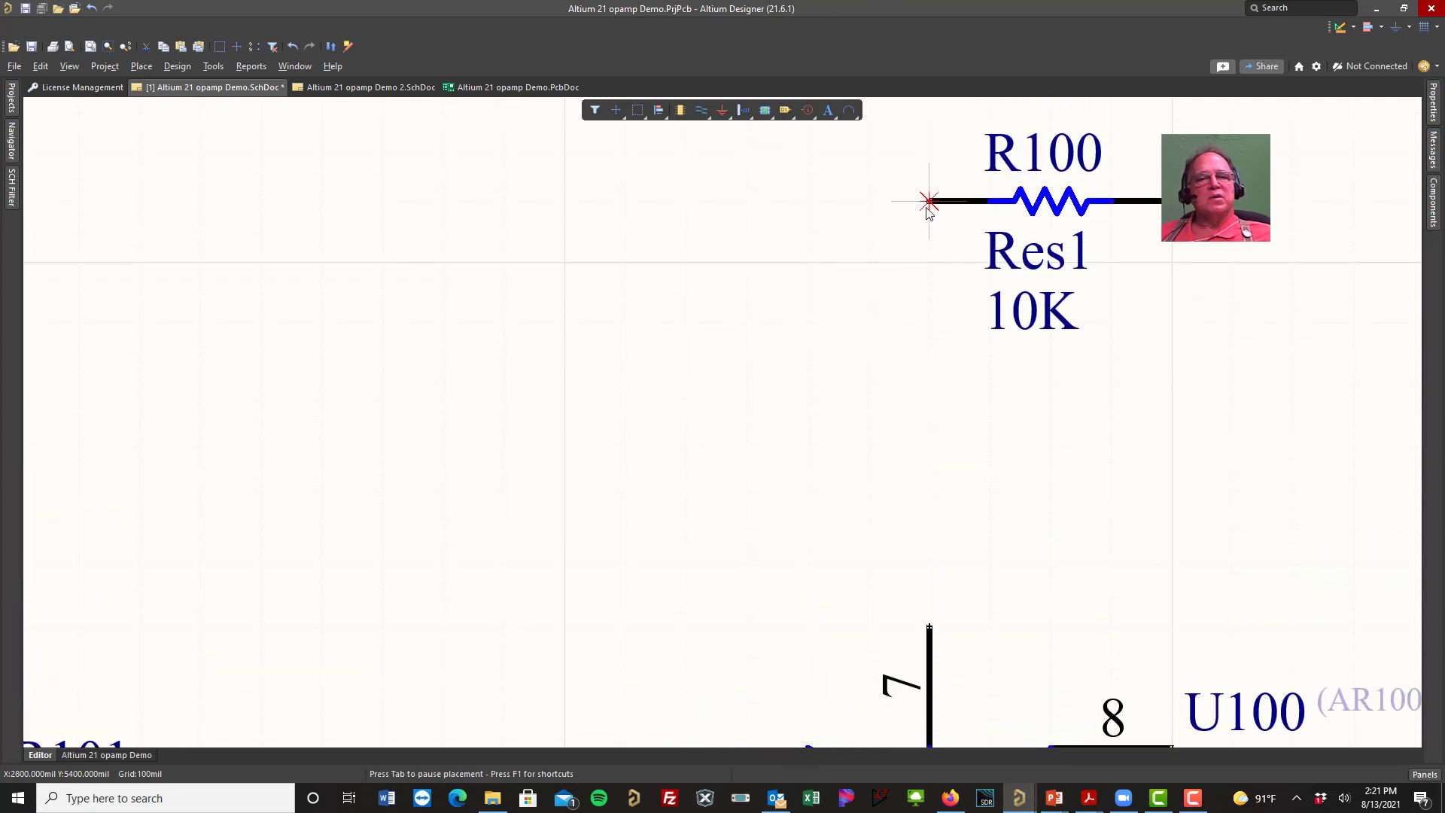
{"action": "left_click", "coordinate": [569, 207]}
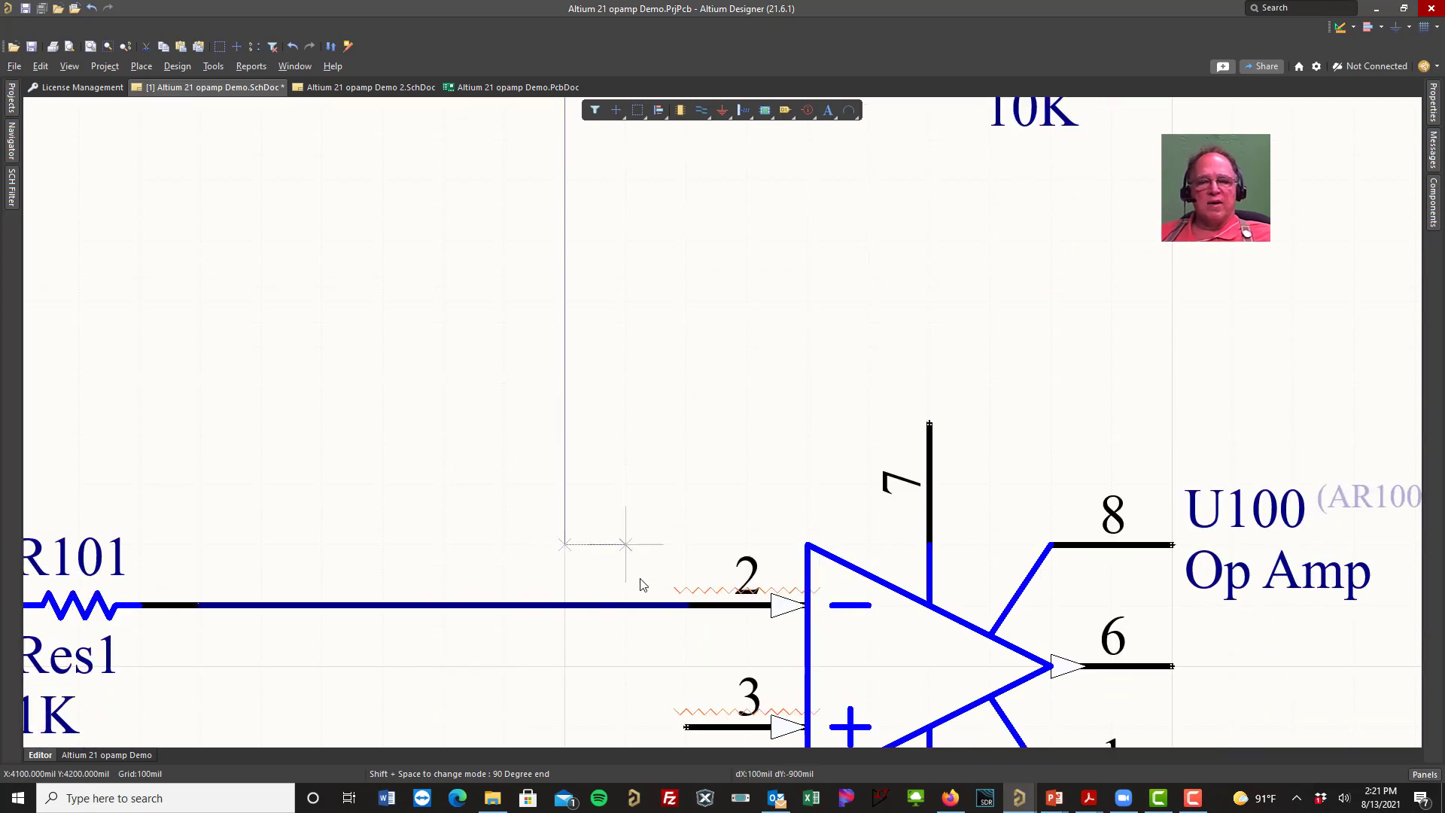
{"action": "left_click", "coordinate": [566, 605]}
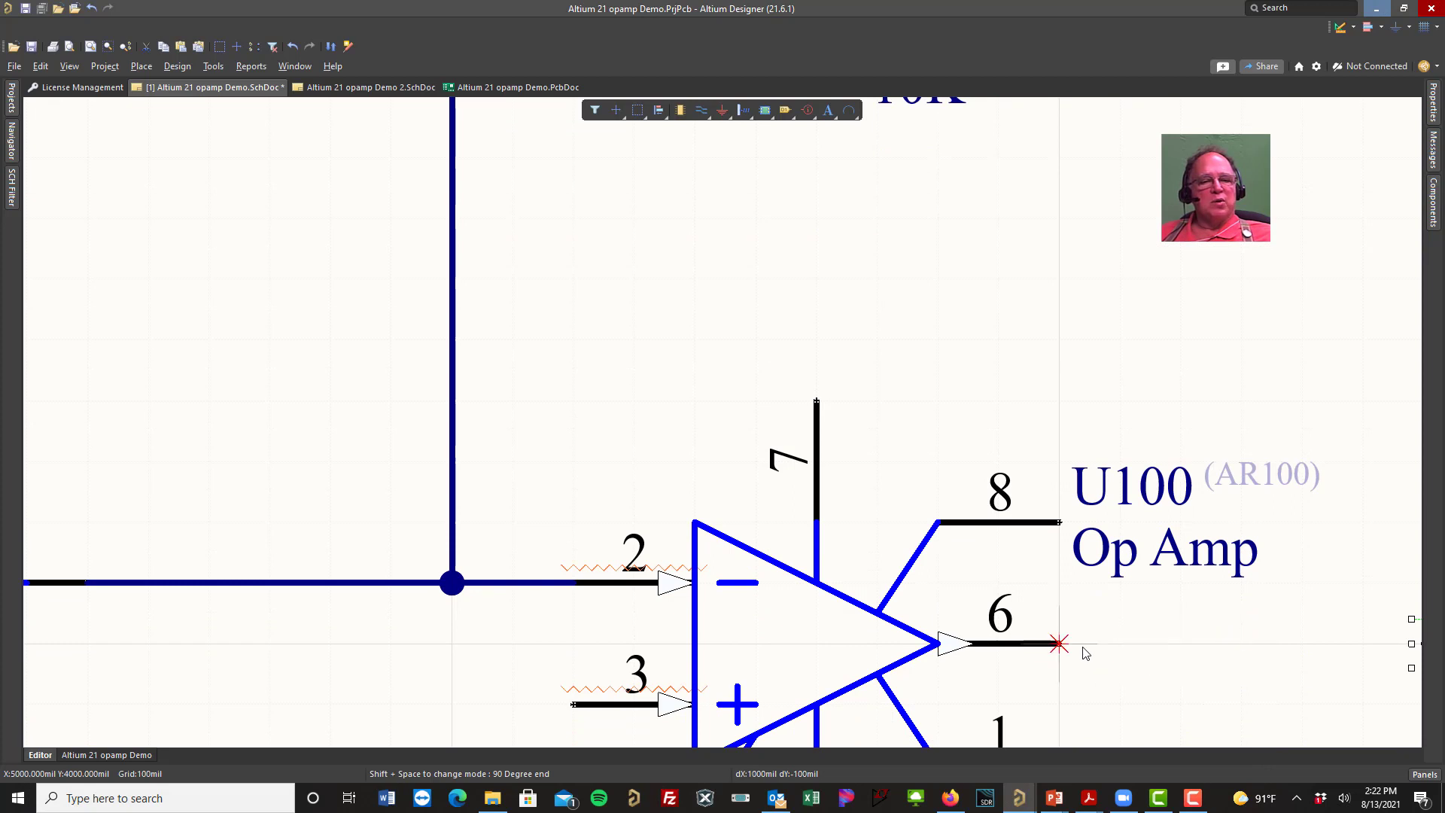
Step: Wire op amp pin 6 to the left end of R102, and run a wire from R100's right end down to the left side of R102
{"action": "left_click", "coordinate": [1076, 652]}
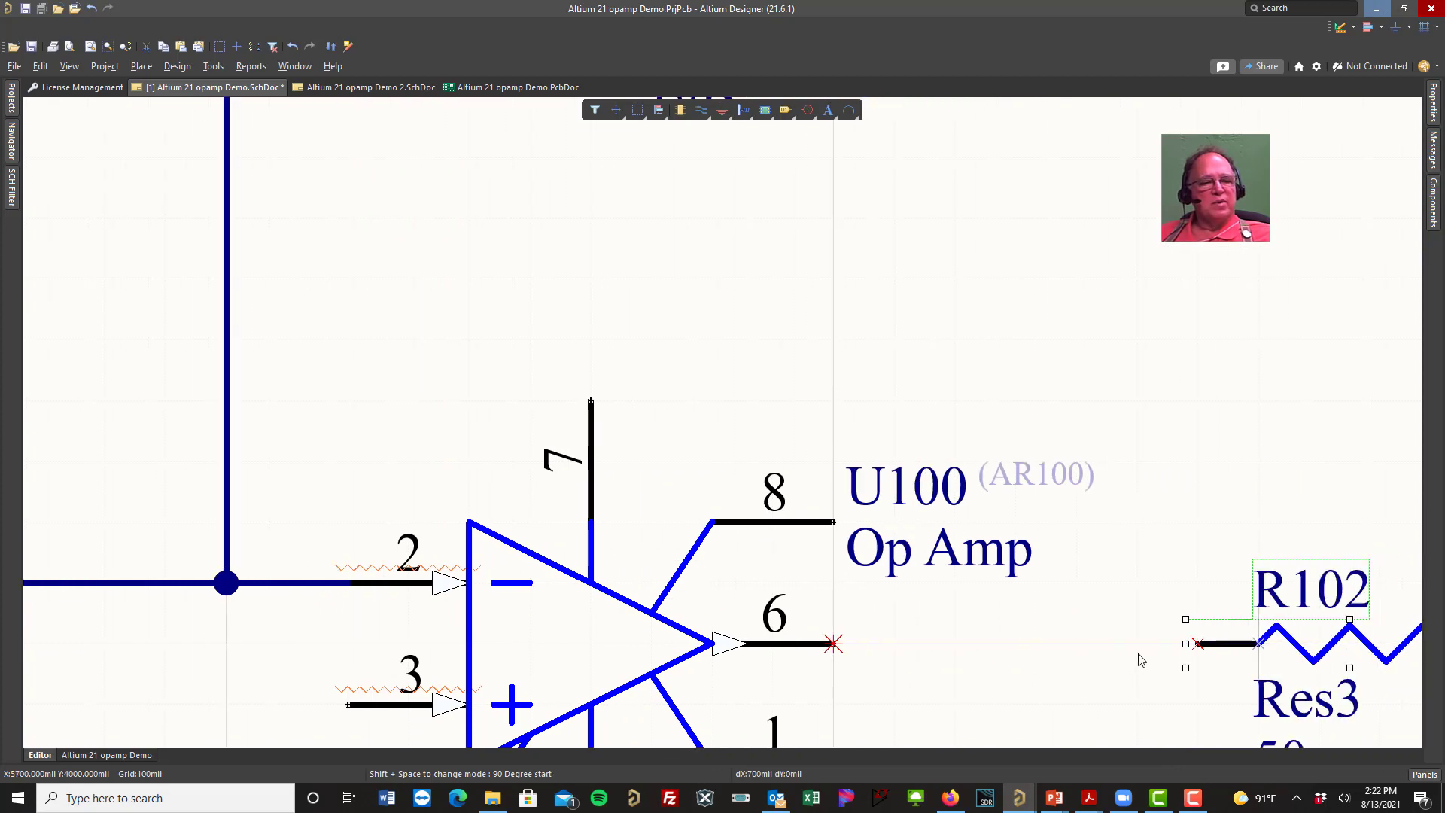
{"action": "left_click", "coordinate": [1199, 646]}
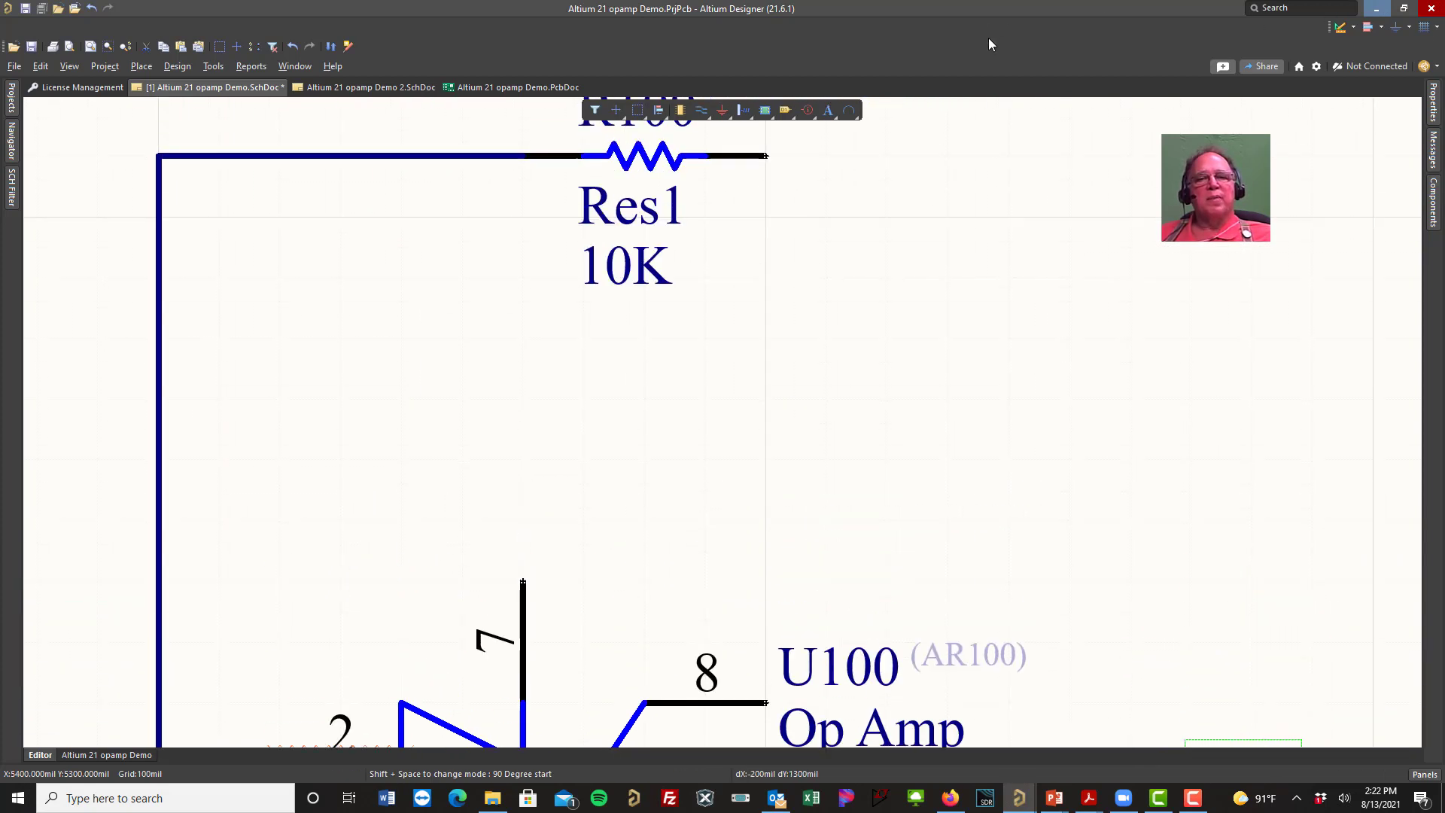
{"action": "left_click", "coordinate": [787, 258]}
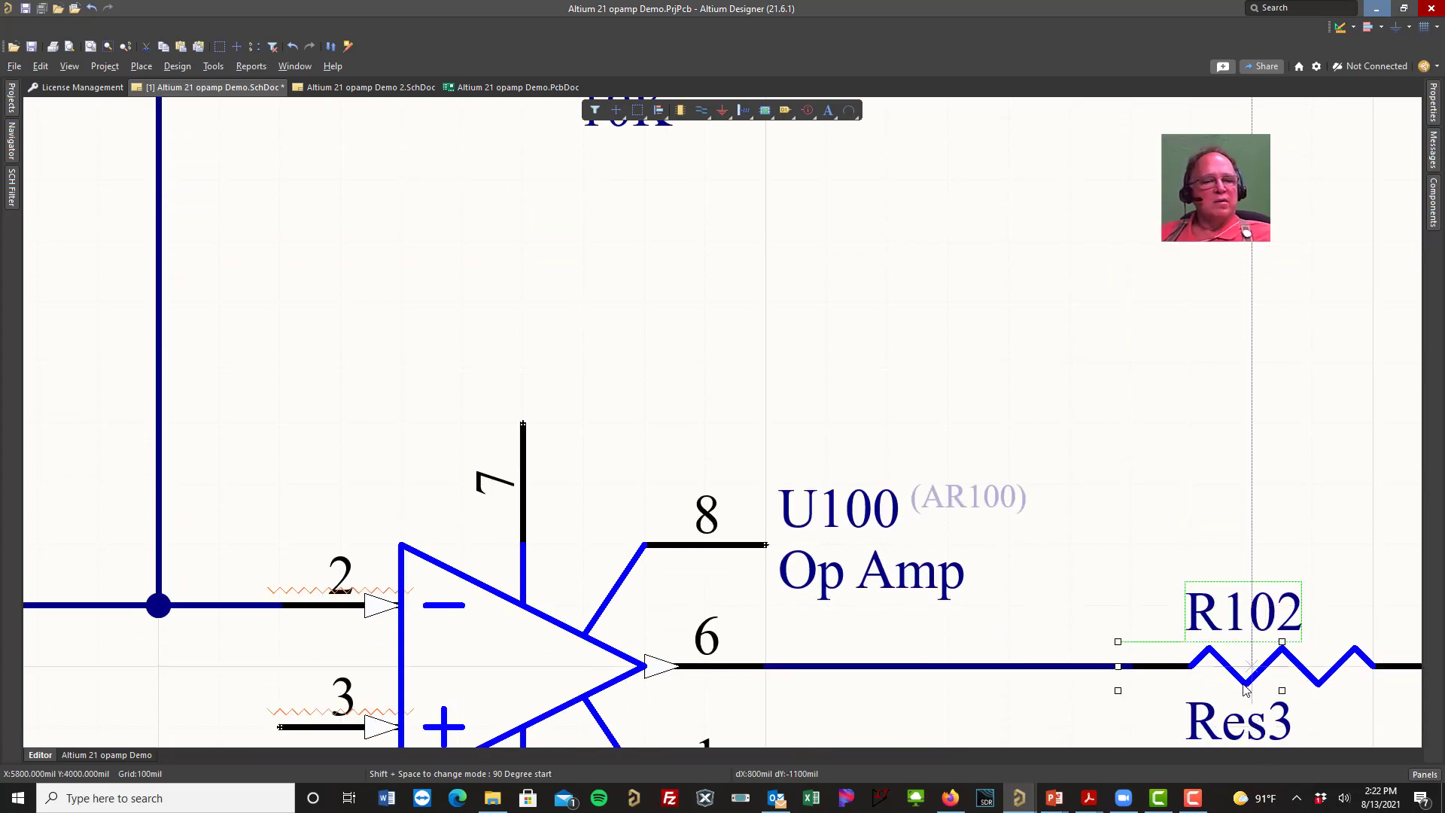
{"action": "left_click", "coordinate": [1183, 667]}
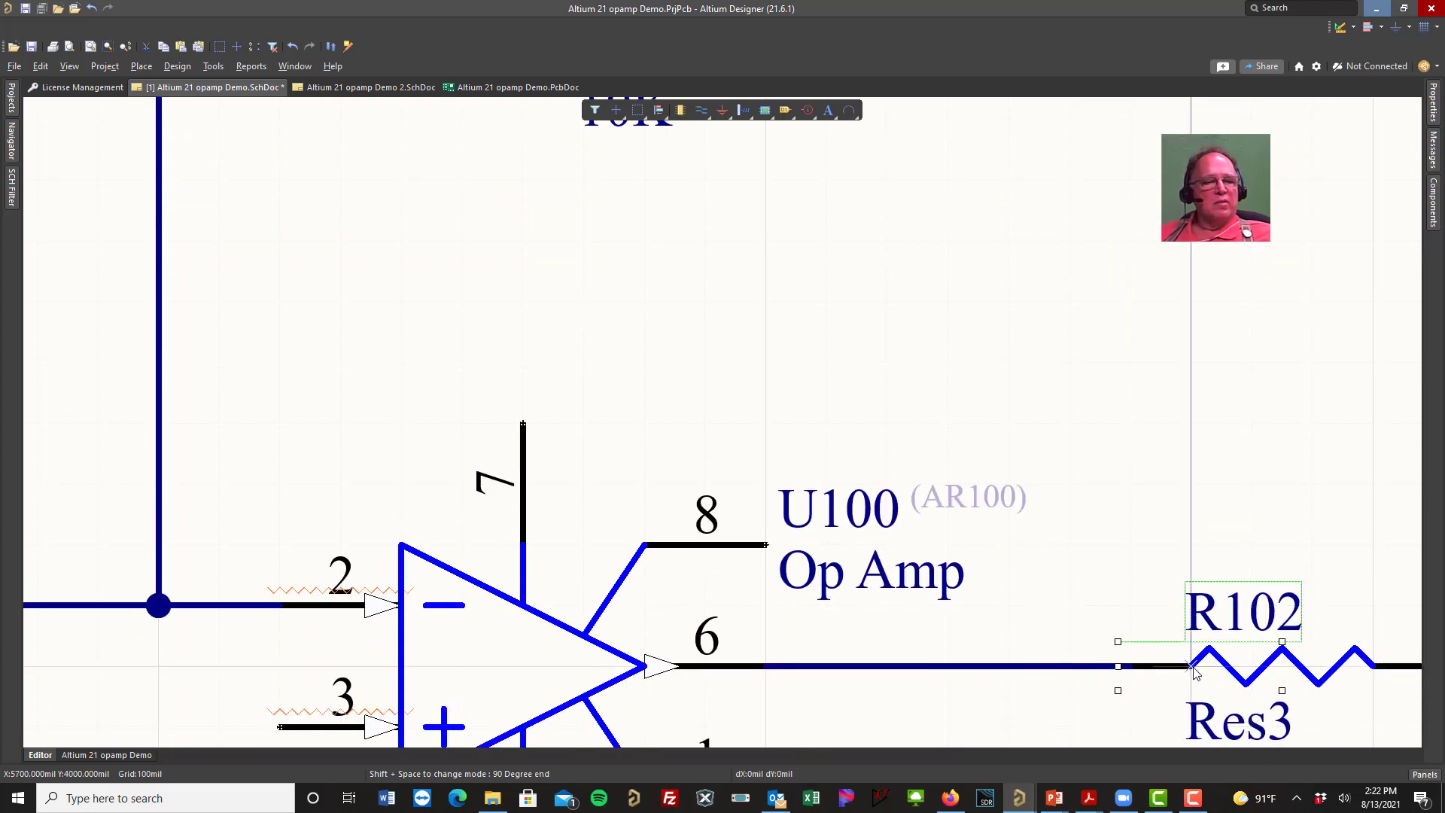
{"action": "right_click", "coordinate": [1290, 408]}
{"action": "scroll", "coordinate": [968, 419], "scroll_direction": "down", "scroll_amount": 2, "text": "ctrl"}
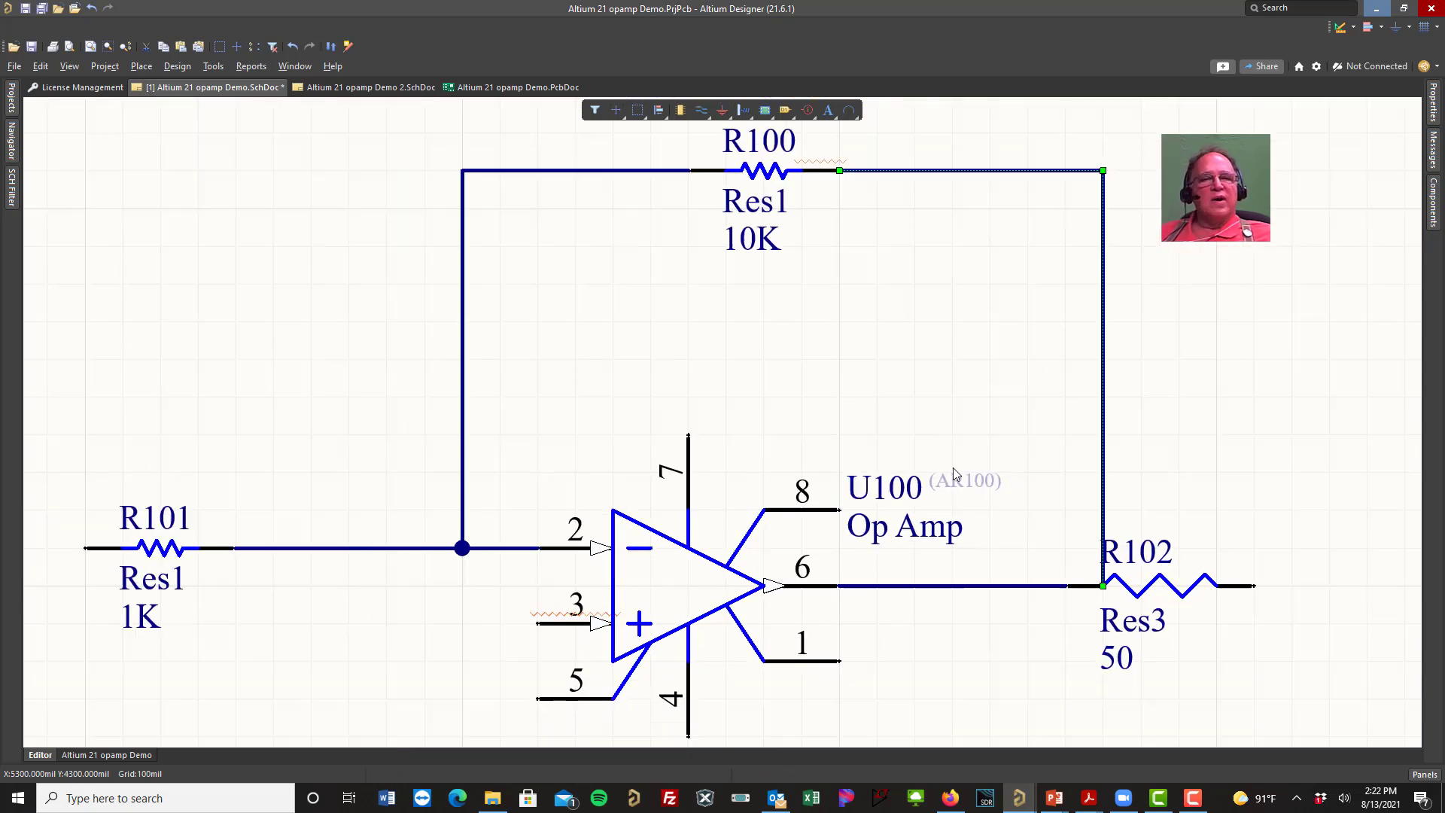
Step: Shift the vertical segment of the feedback wire 100 mil left so it meets the output wire before R102, and deselect it
{"action": "scroll", "coordinate": [952, 467], "scroll_direction": "down", "scroll_amount": 1, "text": "ctrl"}
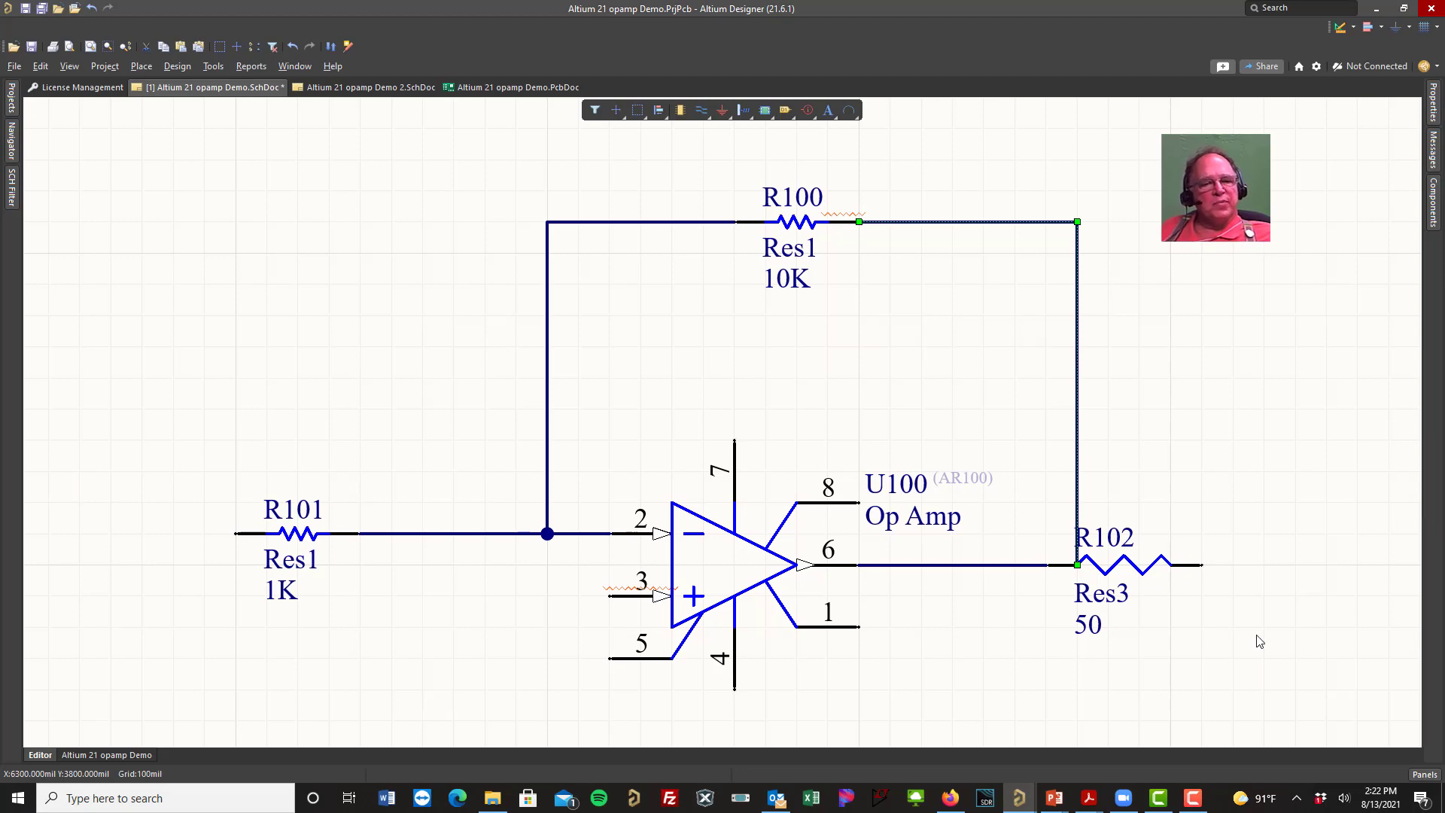
{"action": "scroll", "coordinate": [1035, 601], "scroll_direction": "up", "scroll_amount": 4, "text": "ctrl"}
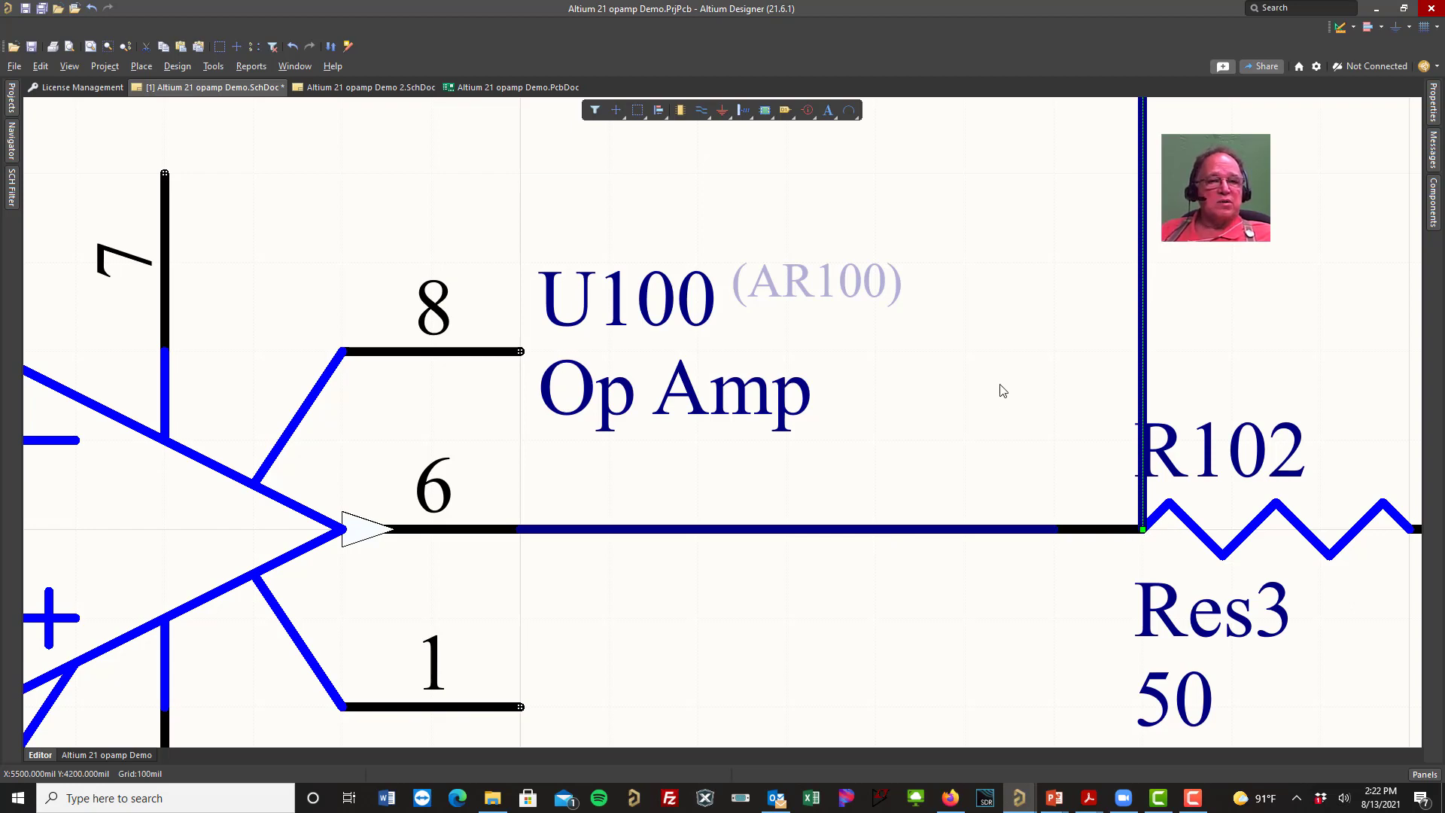
{"action": "scroll", "coordinate": [1000, 391], "scroll_direction": "down", "scroll_amount": 5, "text": "ctrl"}
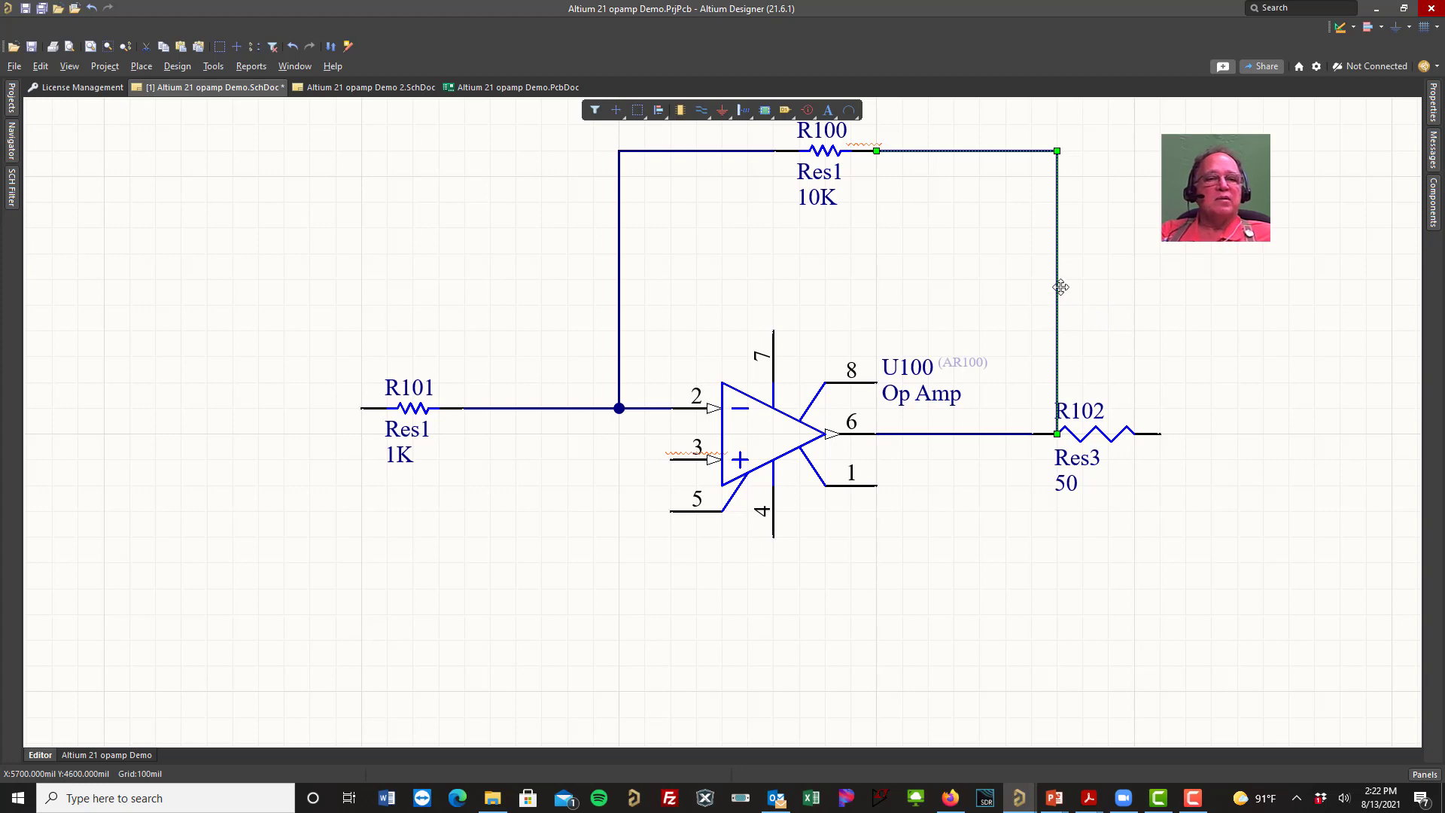
{"action": "left_click_drag", "start_coordinate": [1057, 295], "coordinate": [1048, 300]}
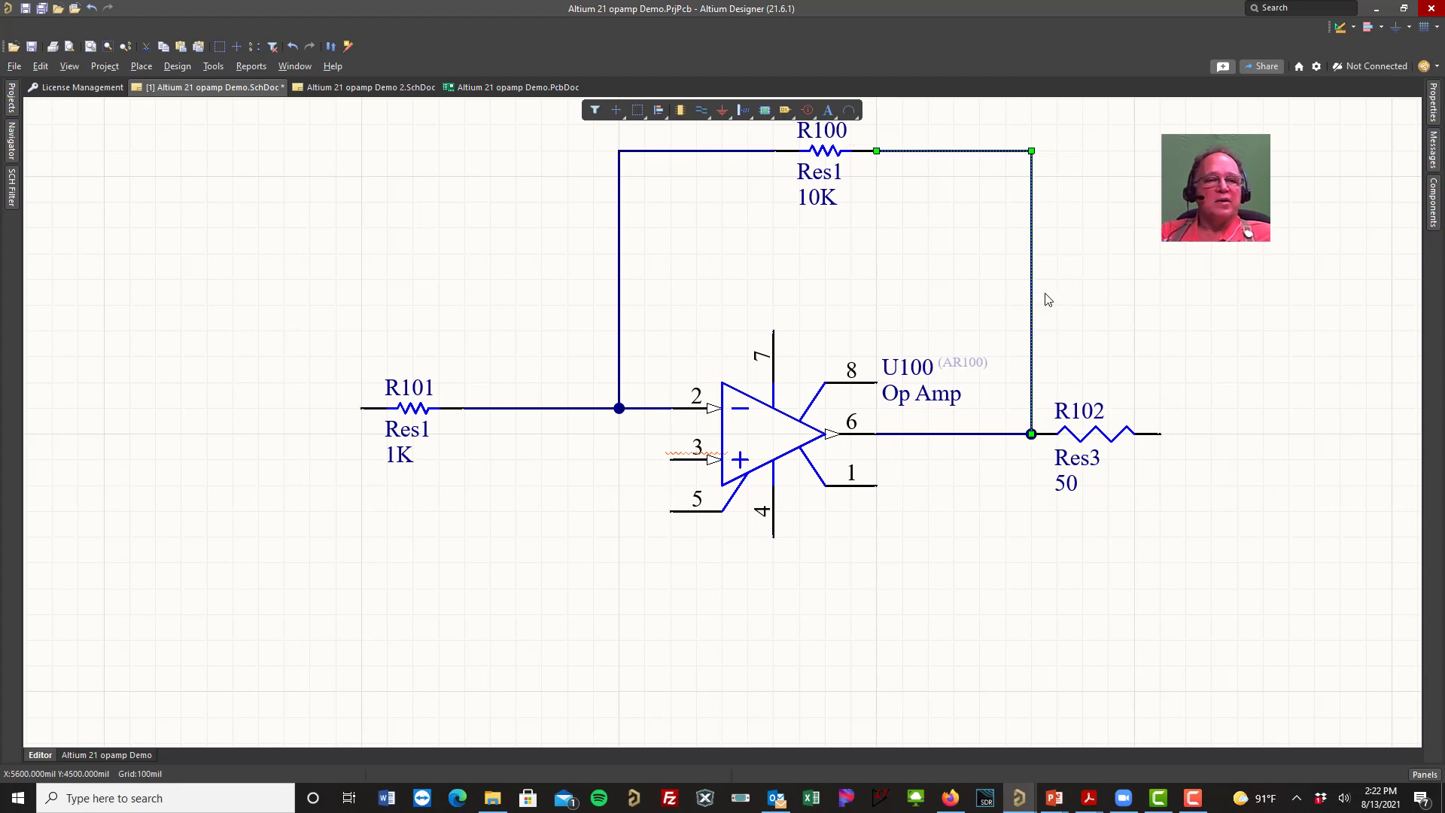
{"action": "left_click", "coordinate": [1301, 260]}
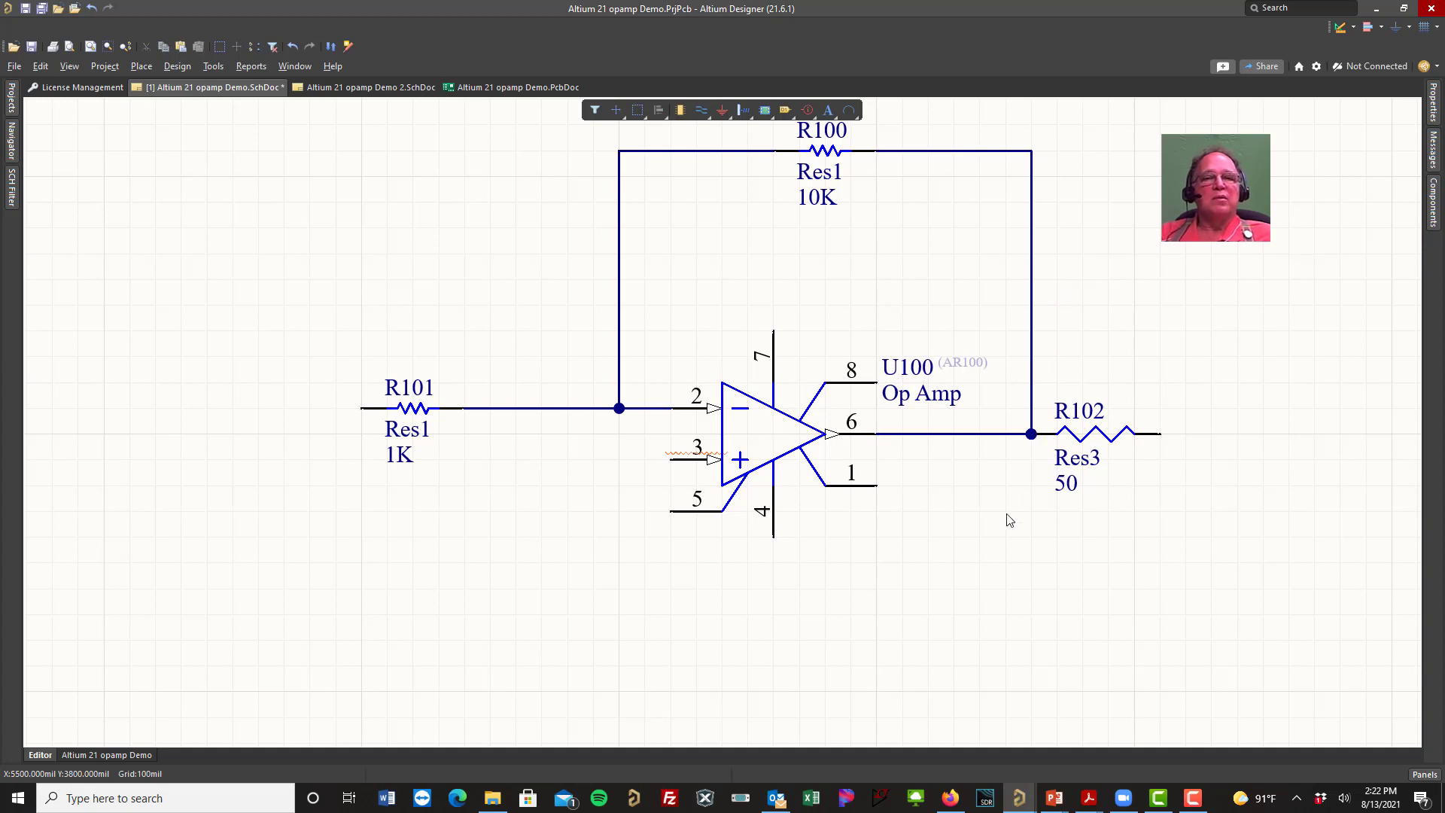
{"action": "right_click_drag", "start_coordinate": [963, 584], "coordinate": [876, 679]}
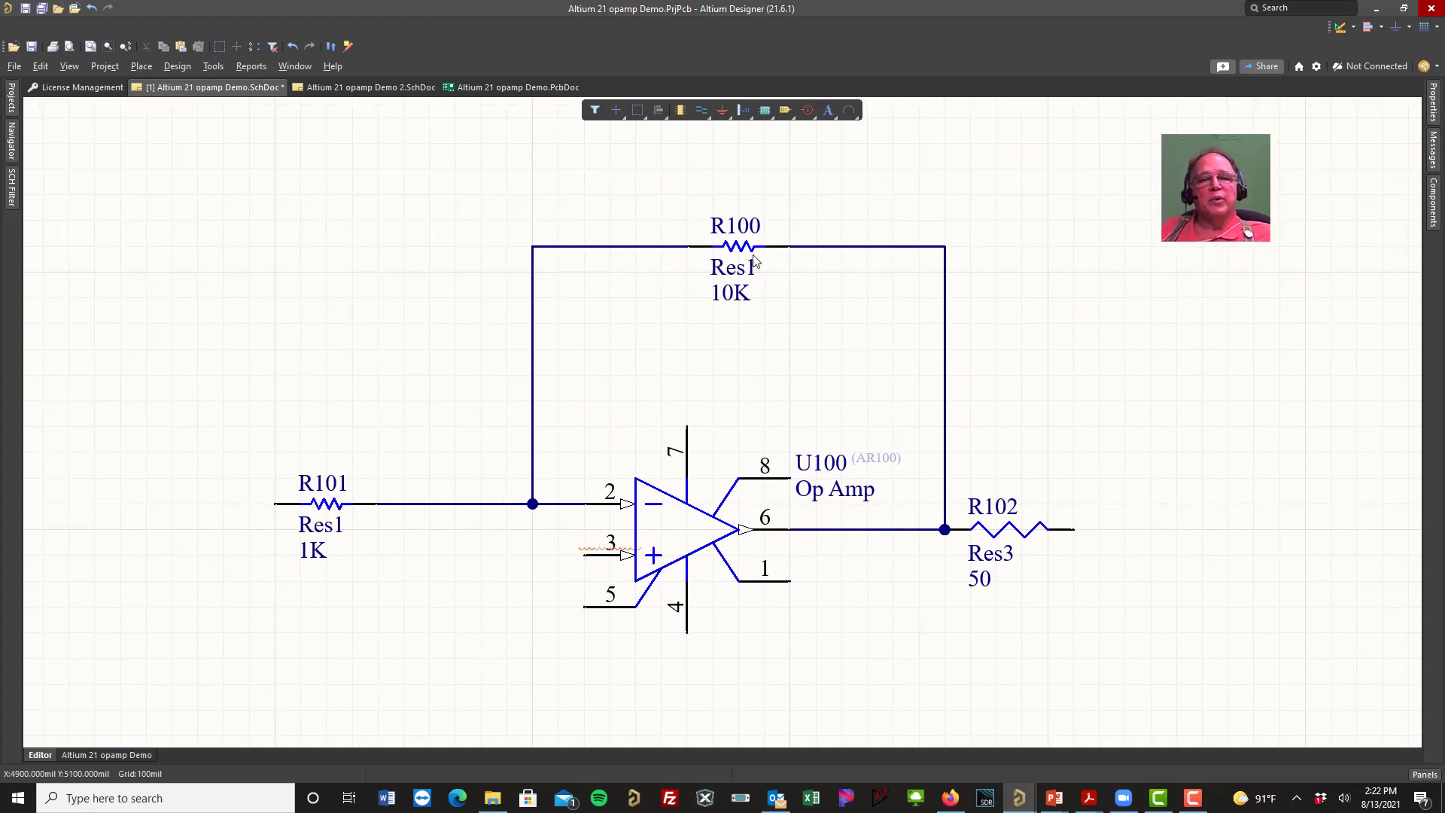